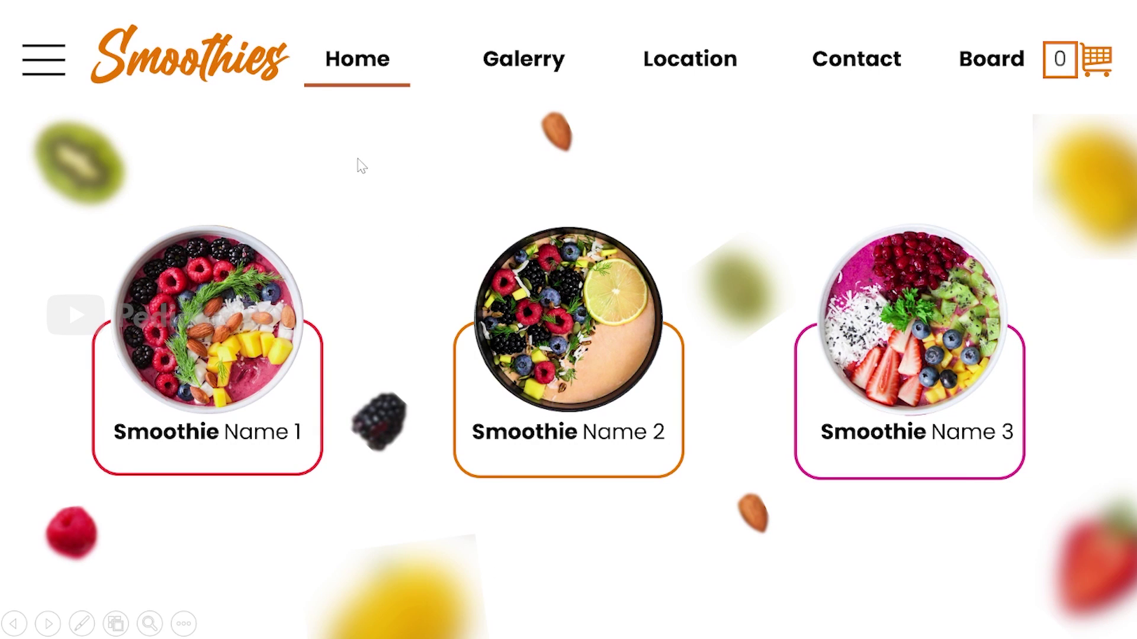
- Play the slide show, enlarging Smoothie Name 1, 2 and 3 in turn and returning Home between passes
left_click(206, 349)
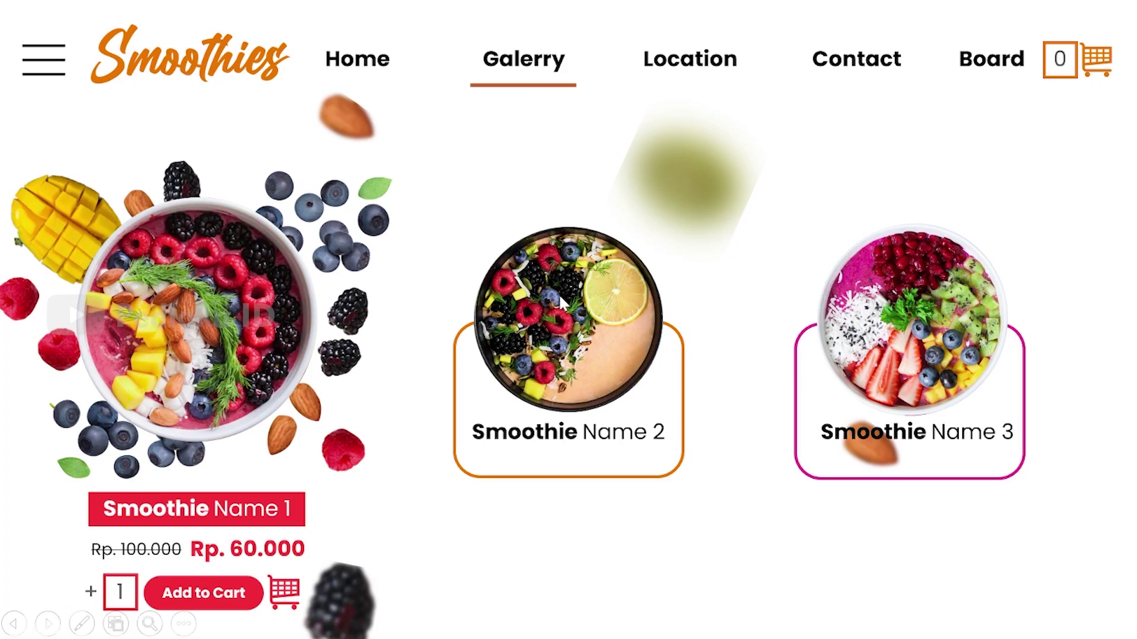
left_click(559, 293)
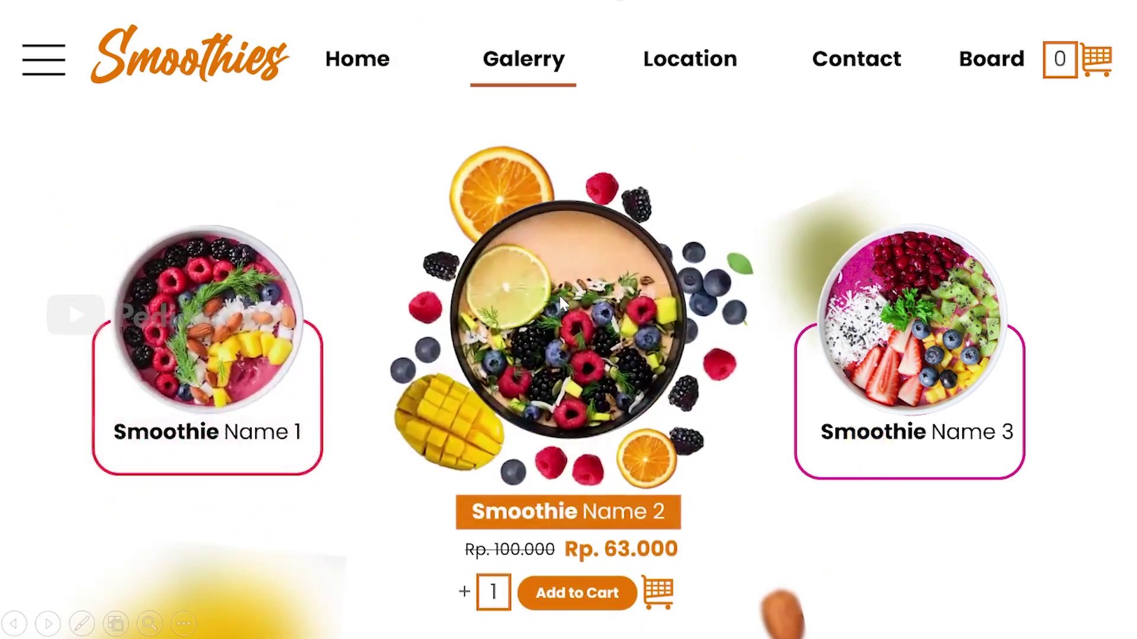
left_click(879, 303)
left_click(610, 326)
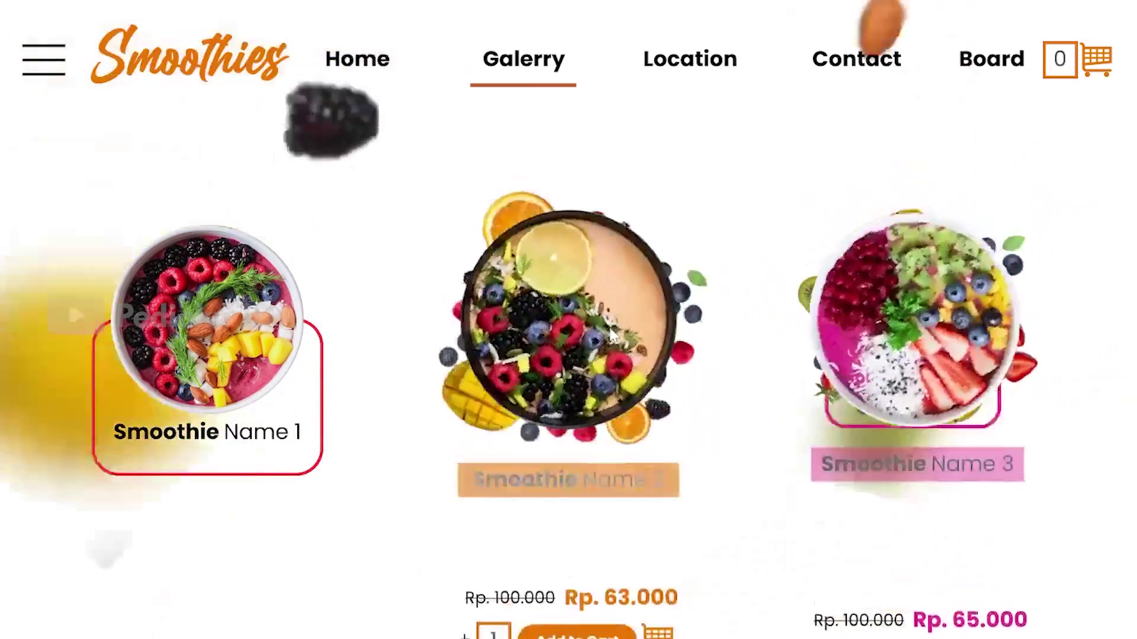
left_click(240, 304)
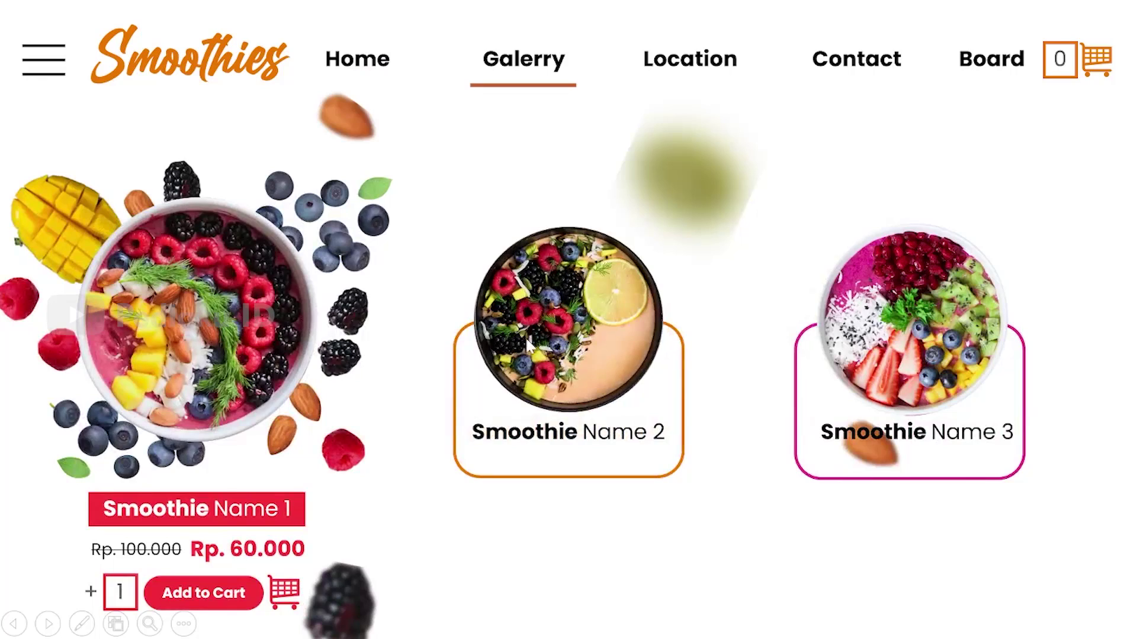
left_click(525, 337)
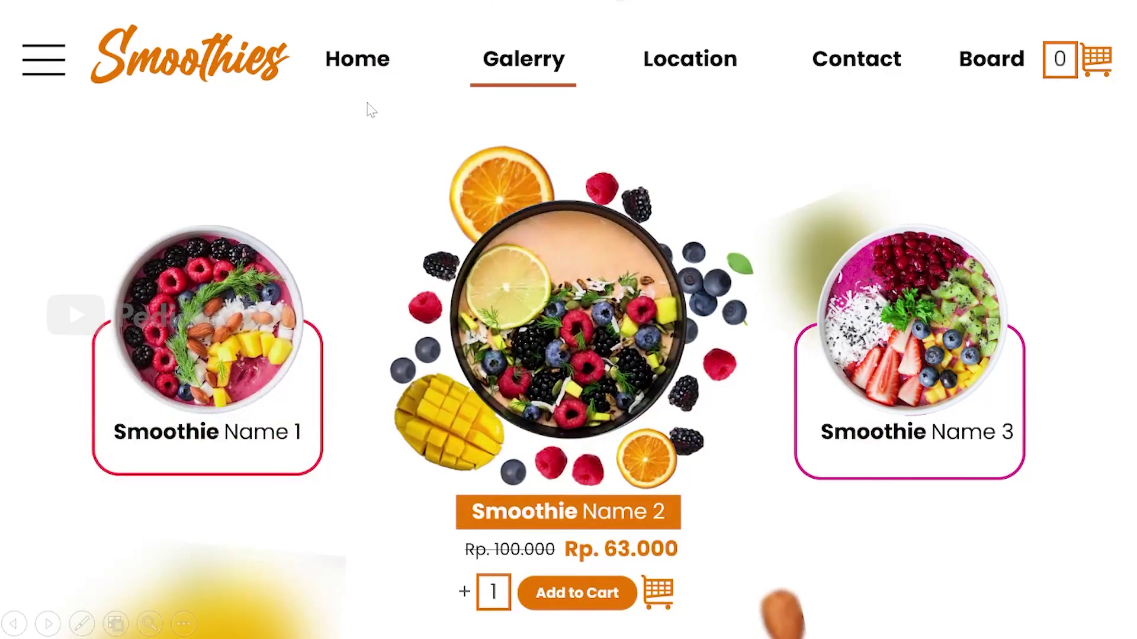
left_click(347, 70)
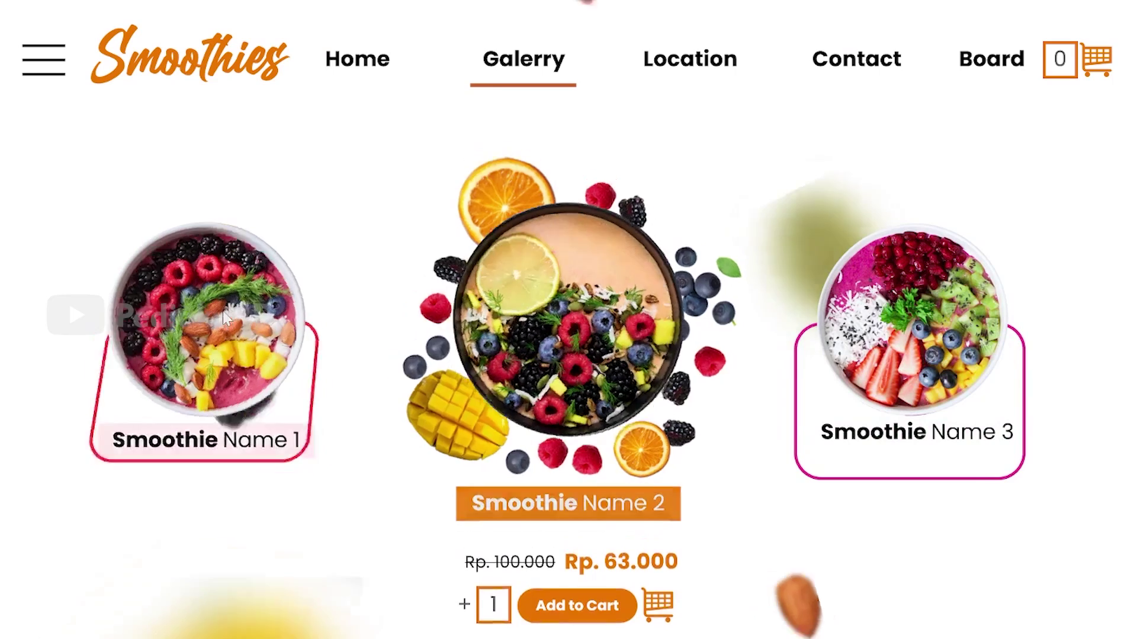
left_click(569, 315)
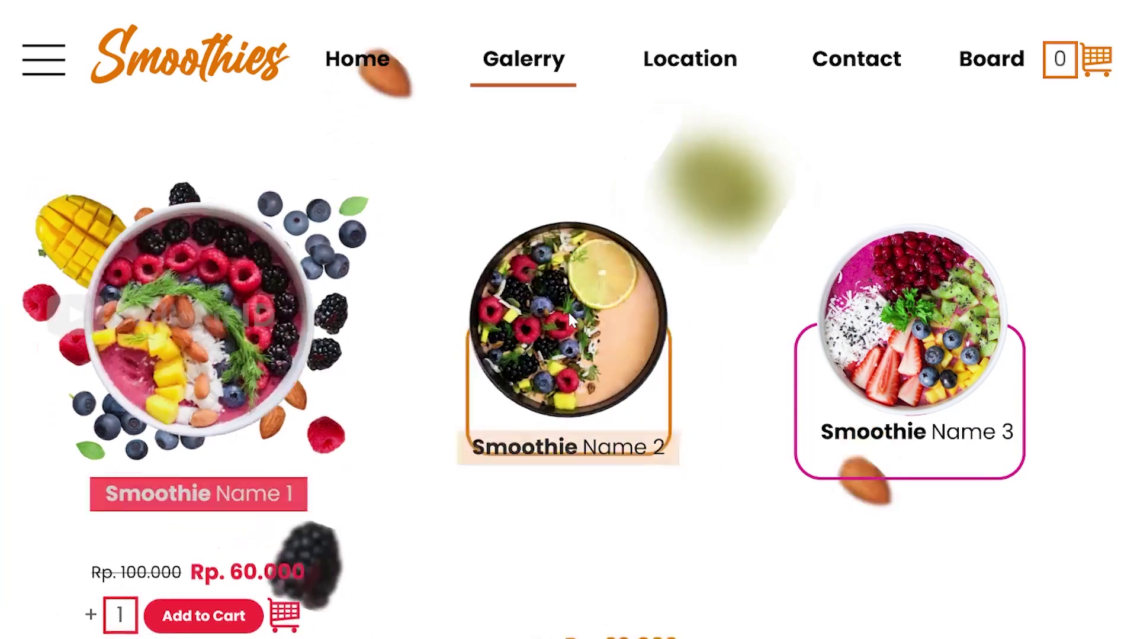
left_click(852, 327)
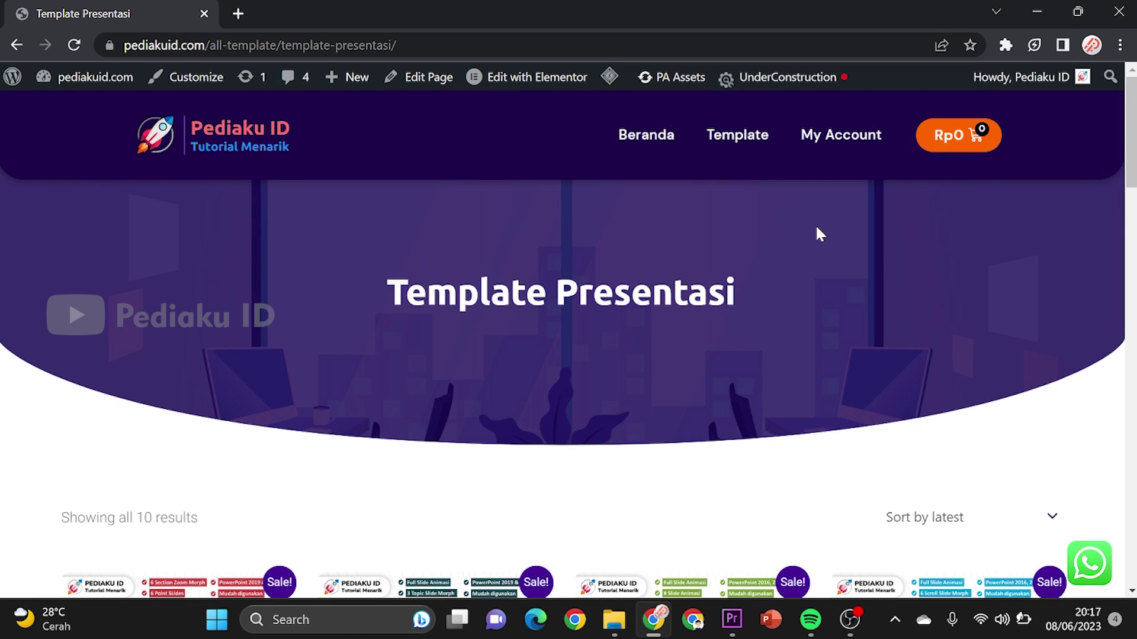
- Scroll through the Template Presentasi listing to locate the Slide Zoom Morph PowerPoint product
scroll(816, 228, "down", 2)
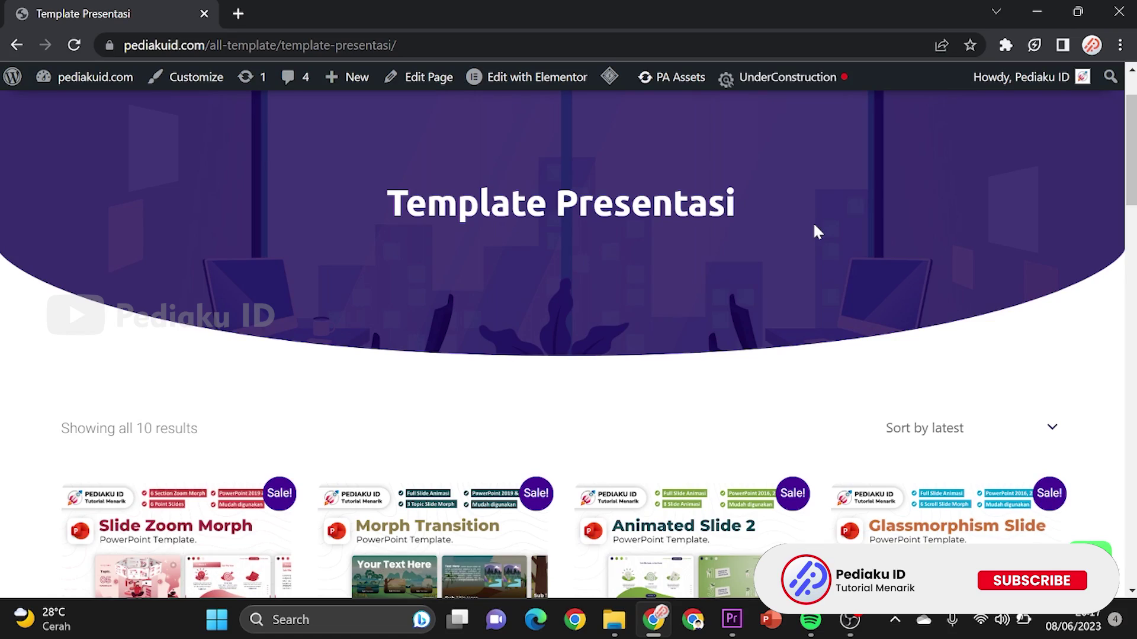
scroll(814, 230, "down", 3)
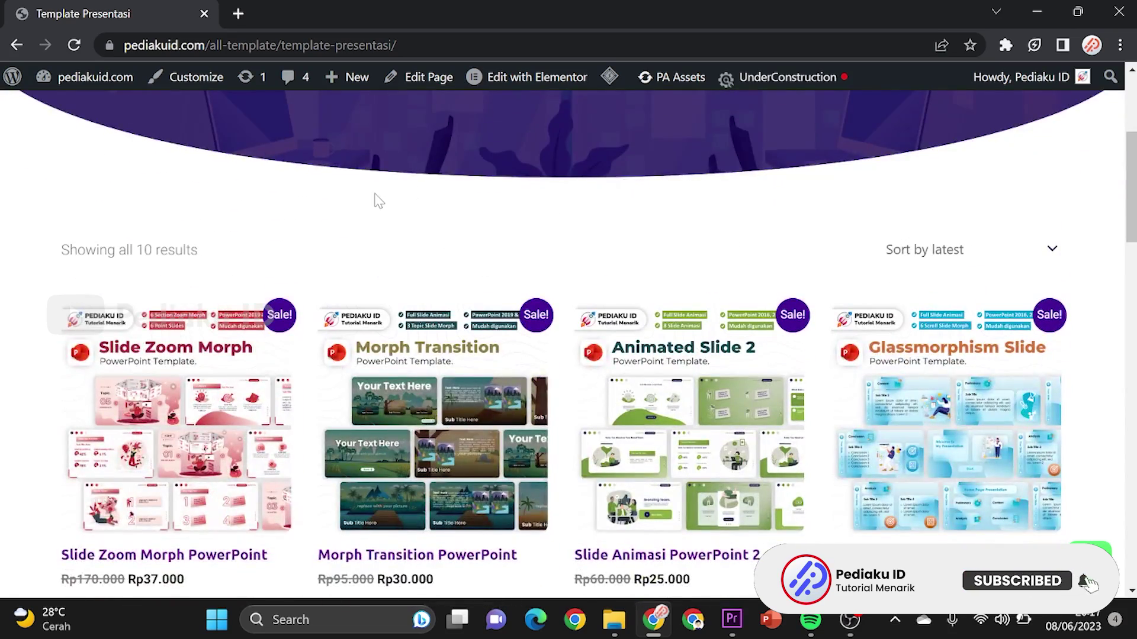
scroll(376, 200, "down", 2)
scroll(373, 204, "down", 2)
scroll(361, 208, "down", 3)
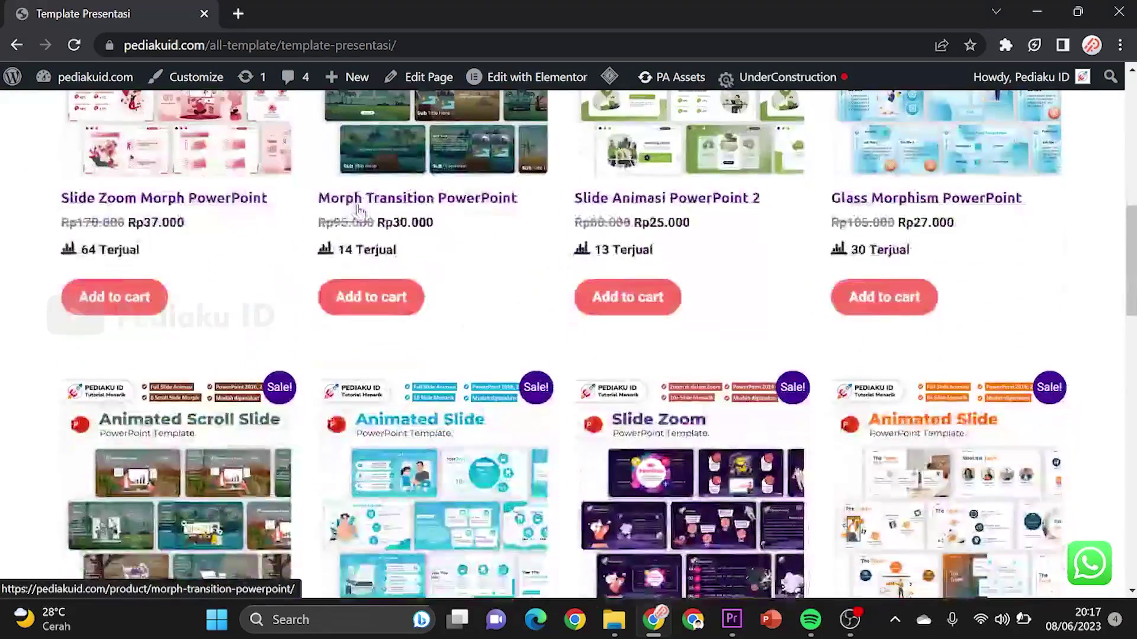
scroll(379, 248, "down", 5)
scroll(415, 308, "down", 4)
scroll(451, 370, "down", 2)
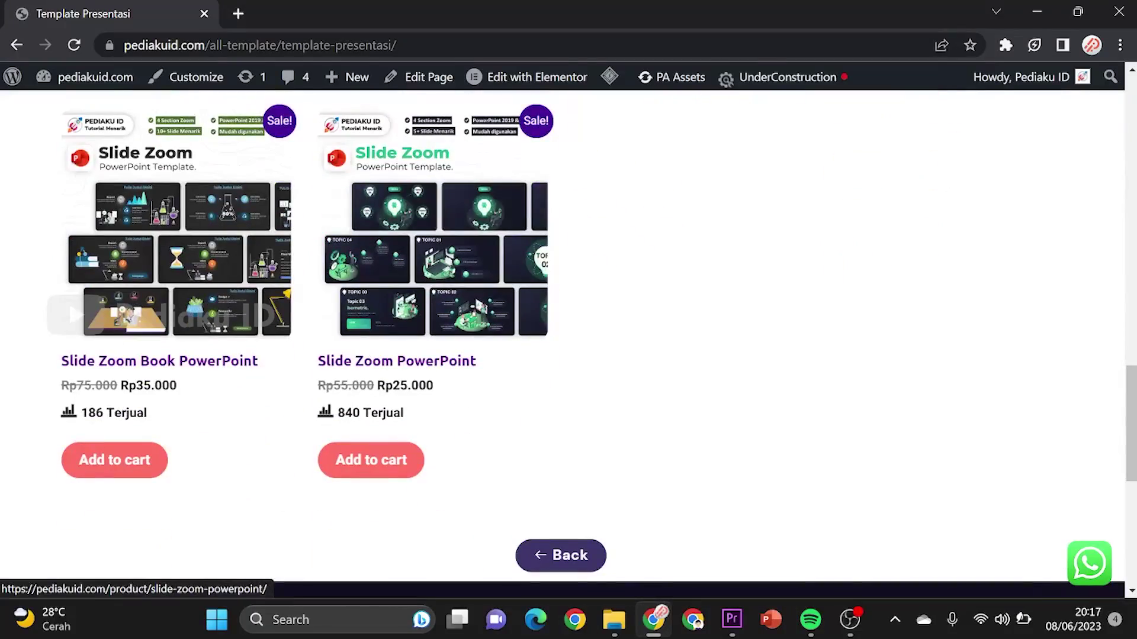
scroll(409, 361, "up", 9)
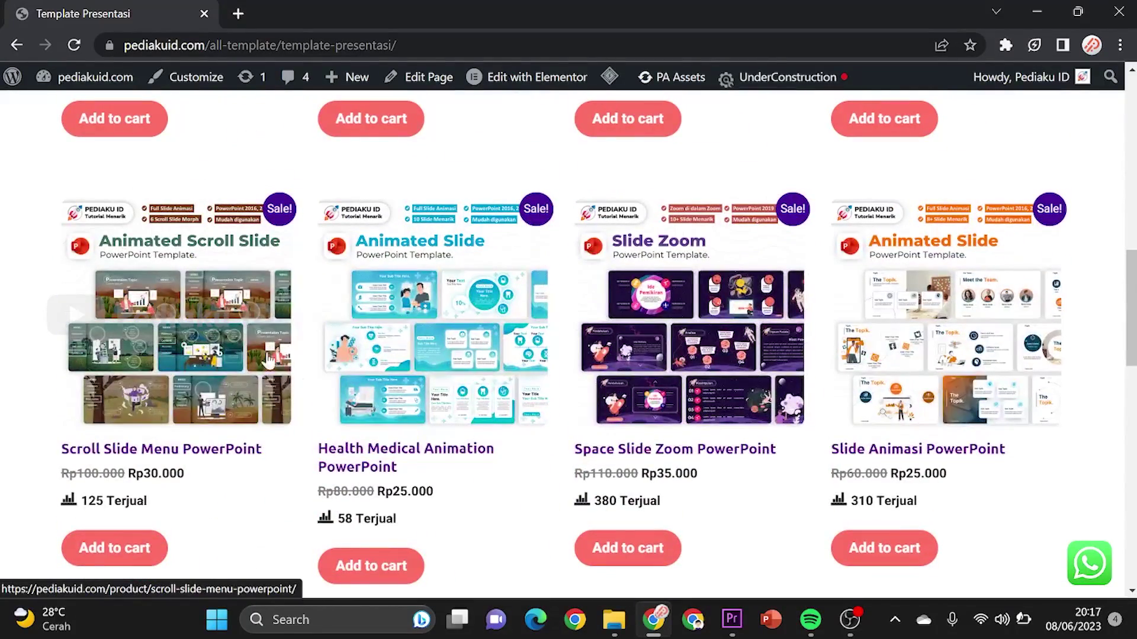
scroll(189, 479, "up", 1)
scroll(148, 471, "up", 6)
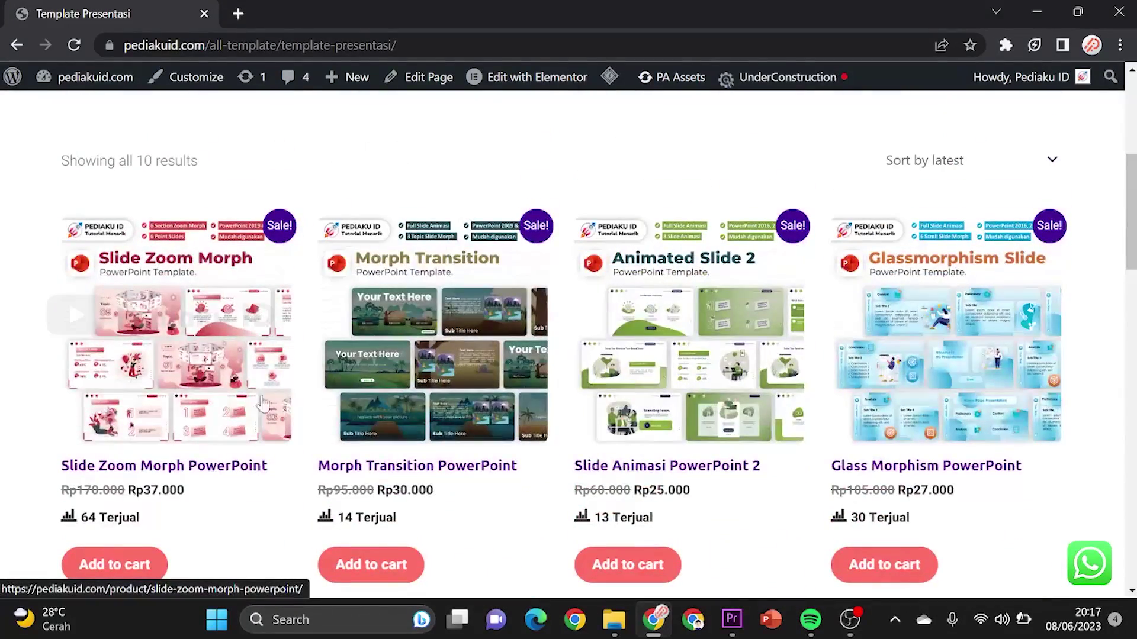
scroll(449, 373, "down", 2)
scroll(450, 372, "down", 5)
scroll(450, 372, "down", 5)
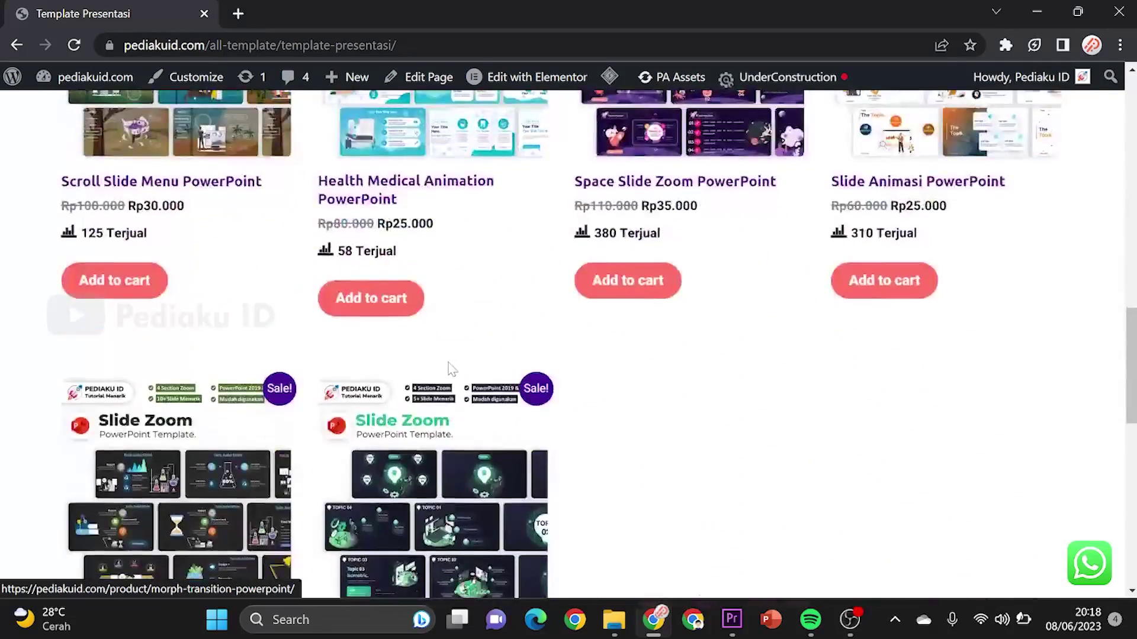
scroll(451, 370, "down", 4)
scroll(447, 372, "up", 2)
scroll(433, 390, "up", 2)
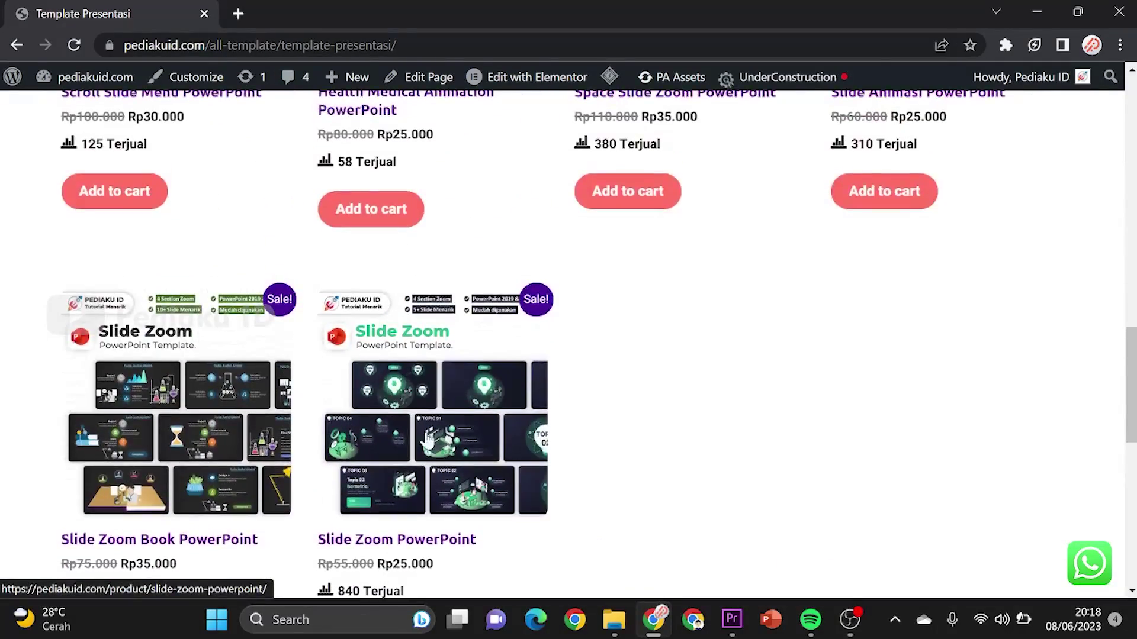
scroll(408, 426, "up", 3)
scroll(915, 344, "up", 2)
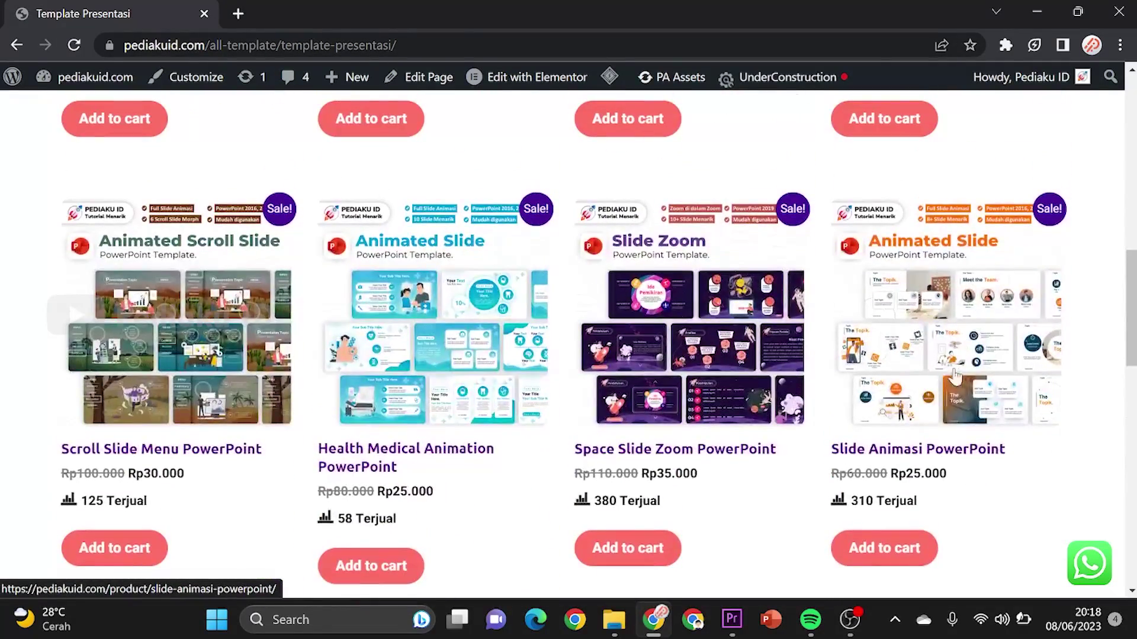
scroll(948, 355, "up", 3)
scroll(178, 462, "up", 3)
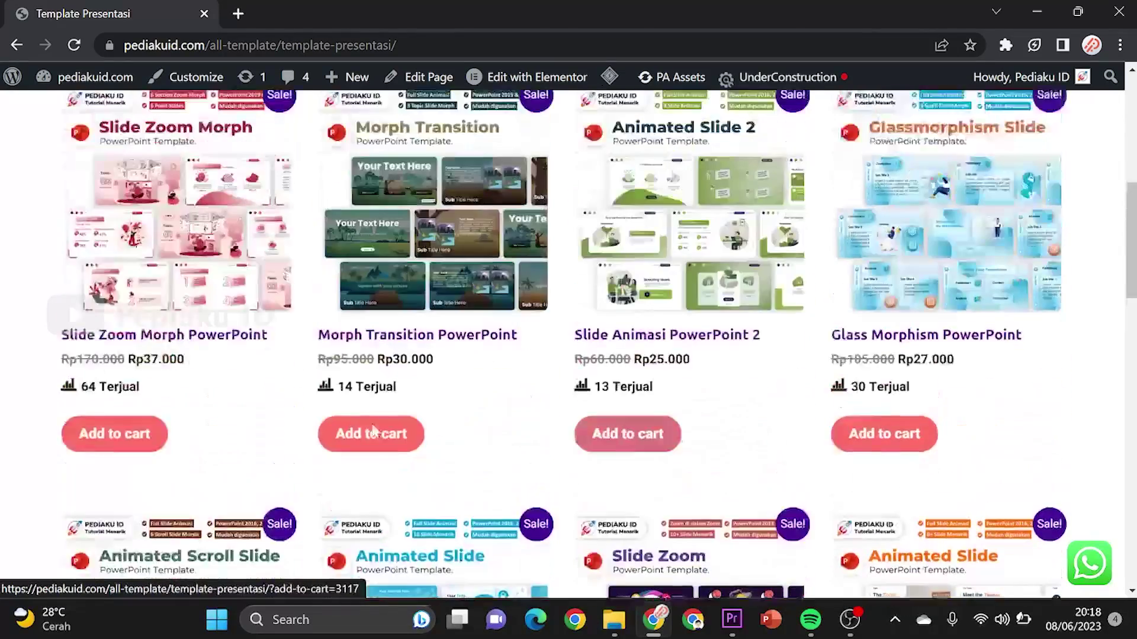
scroll(795, 300, "up", 2)
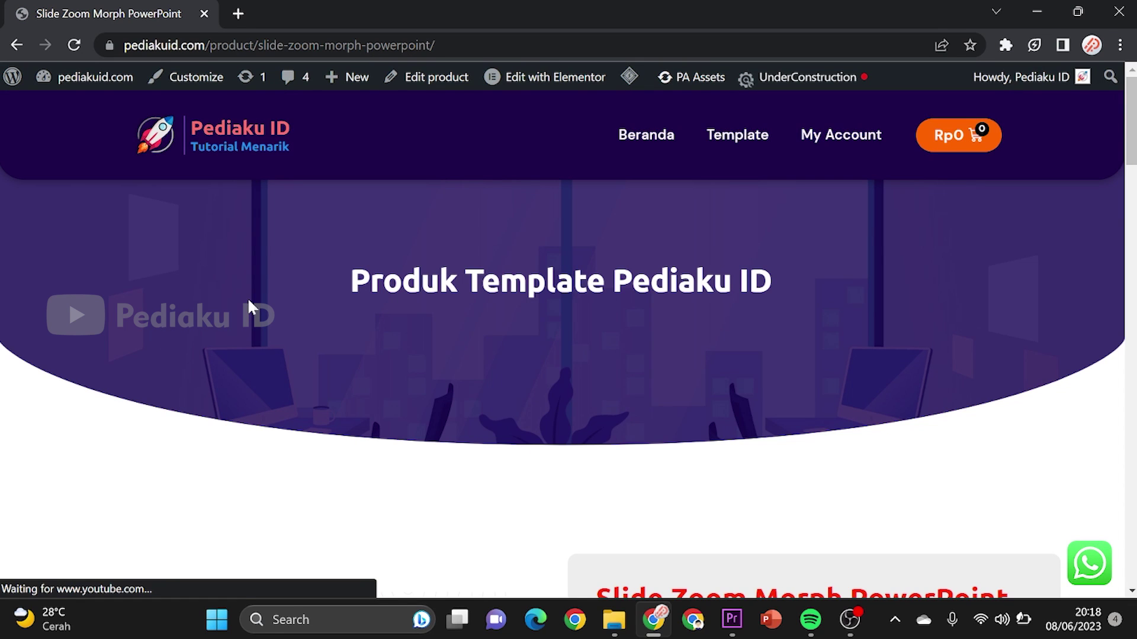
scroll(249, 301, "down", 3)
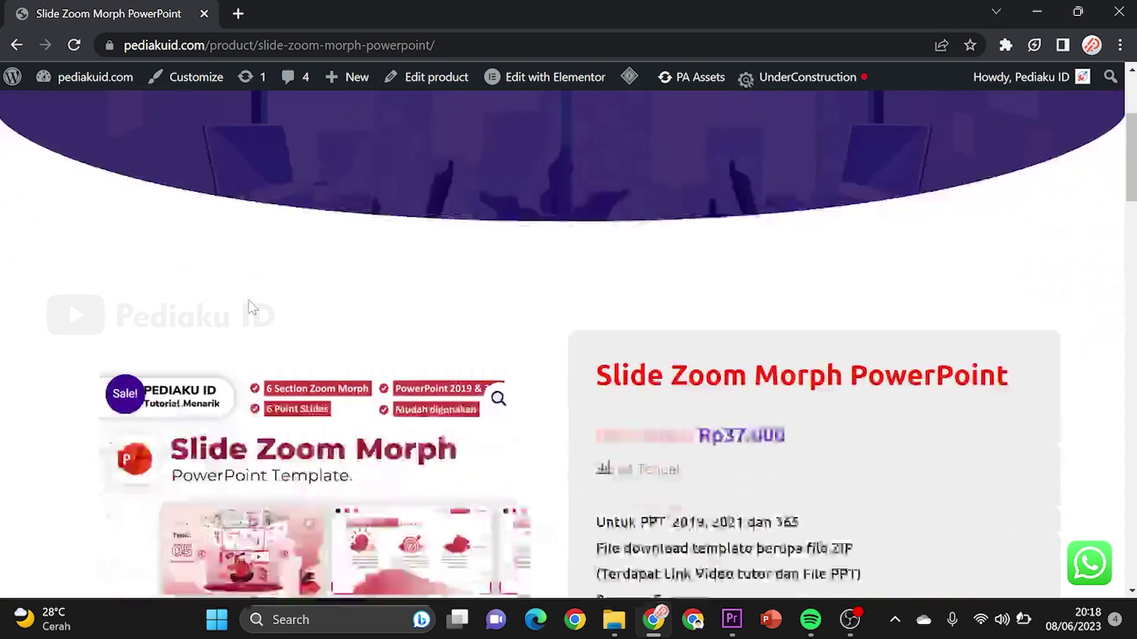
scroll(249, 302, "down", 2)
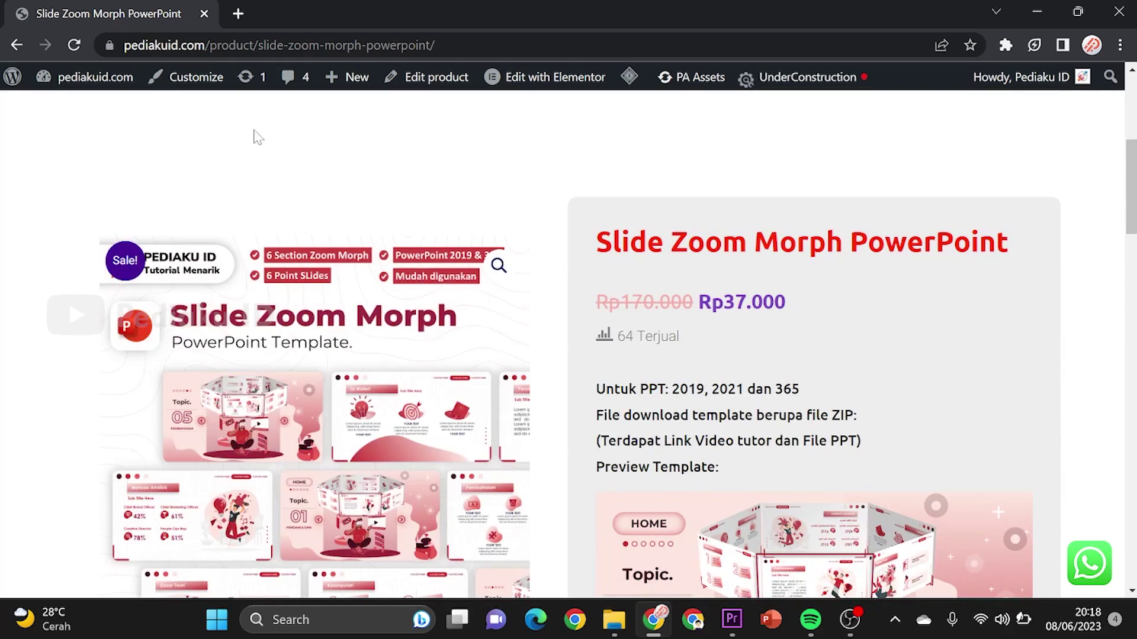
scroll(472, 271, "down", 1)
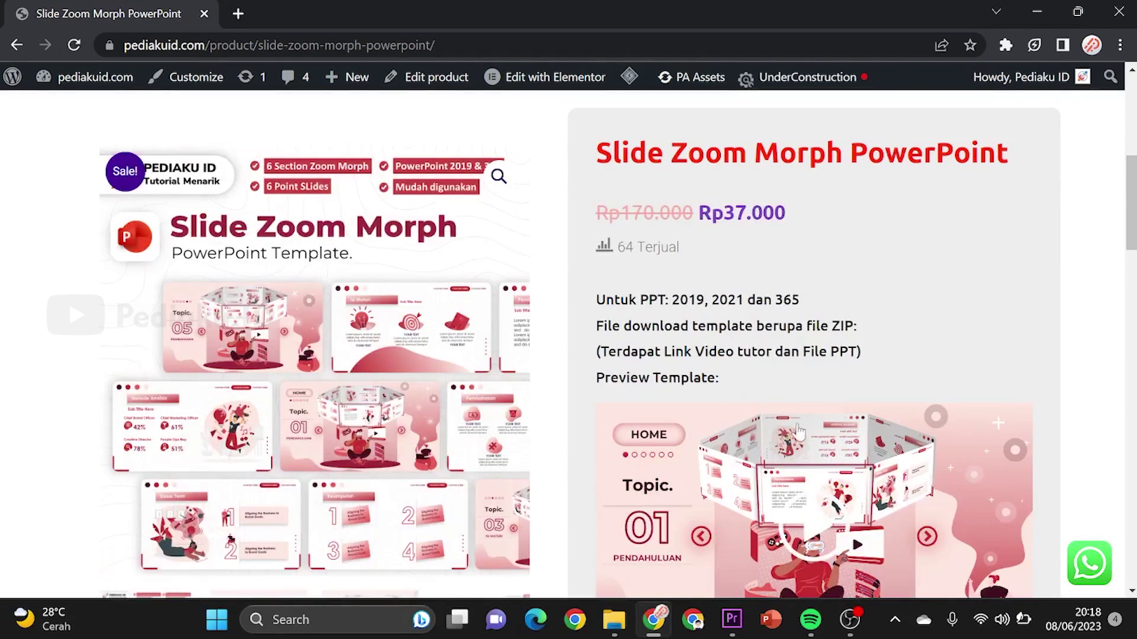
scroll(472, 271, "down", 3)
scroll(845, 362, "up", 1)
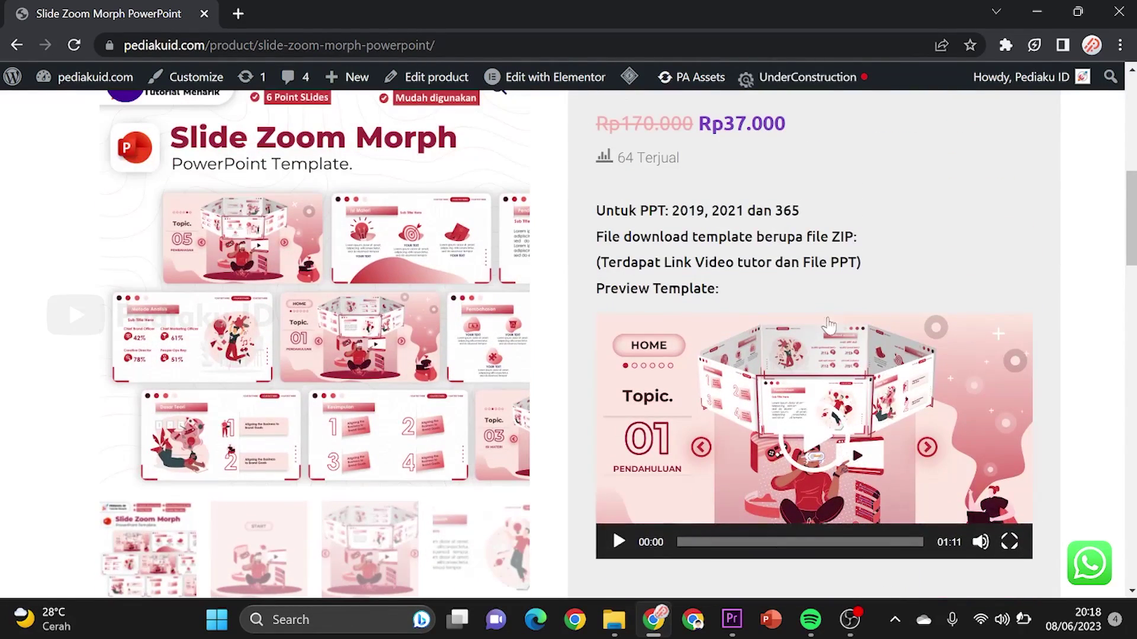
scroll(844, 367, "up", 2)
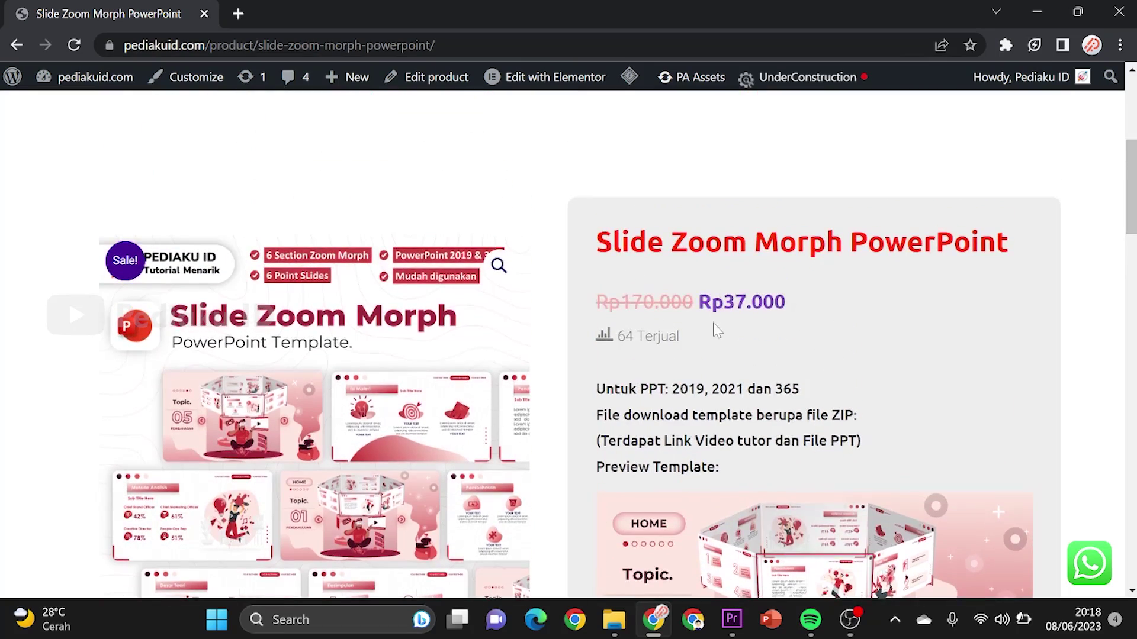
scroll(693, 344, "down", 5)
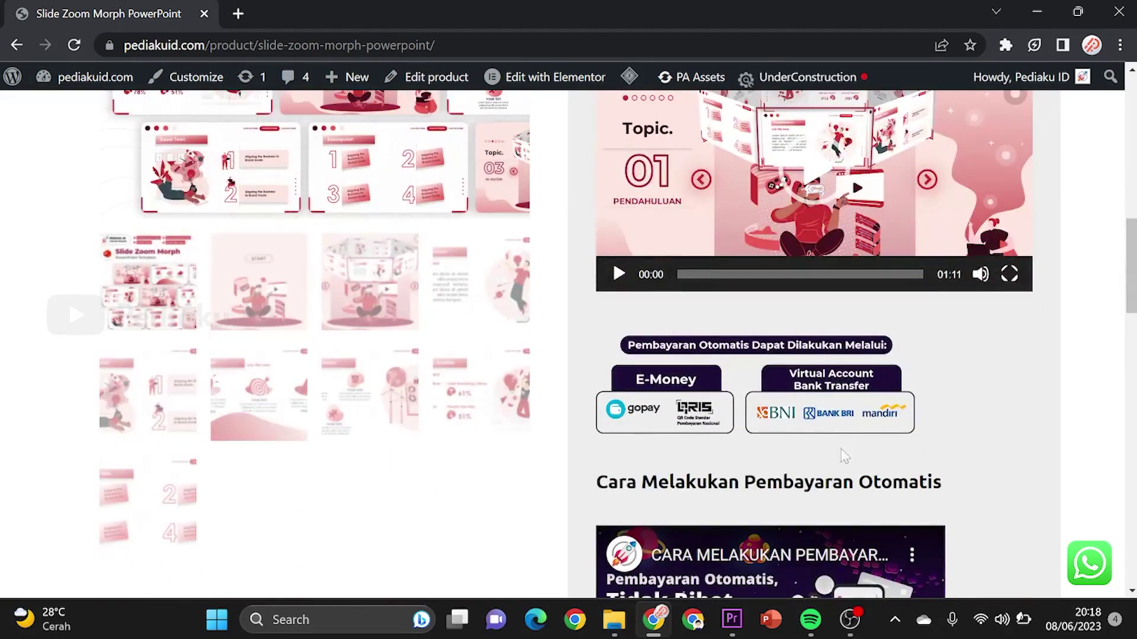
scroll(780, 358, "down", 1)
scroll(733, 325, "down", 2)
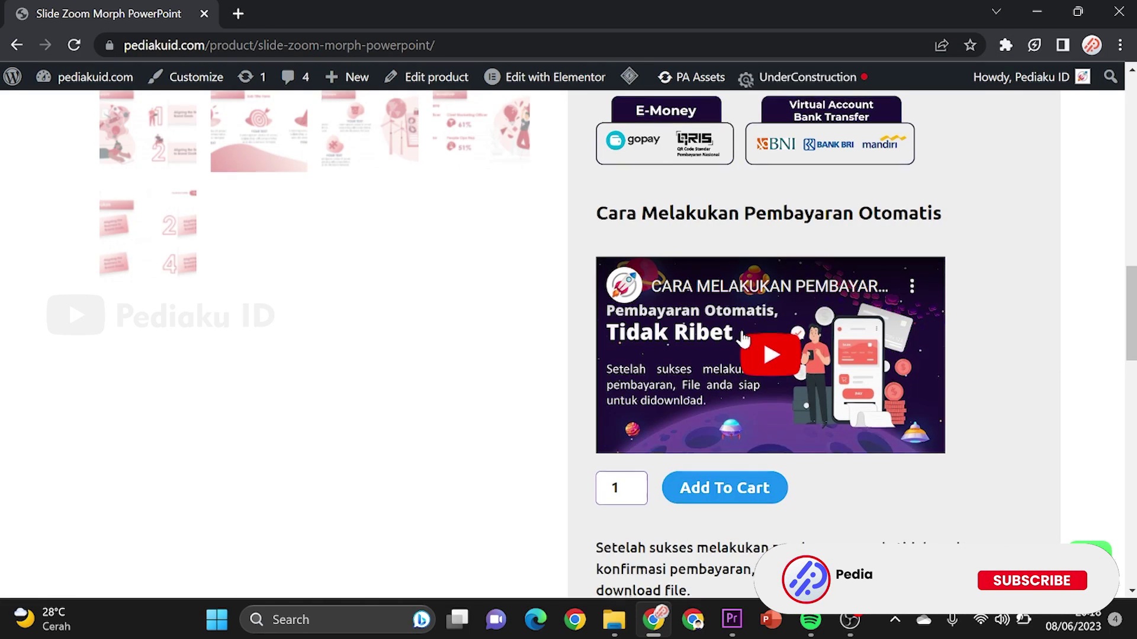
scroll(762, 339, "down", 1)
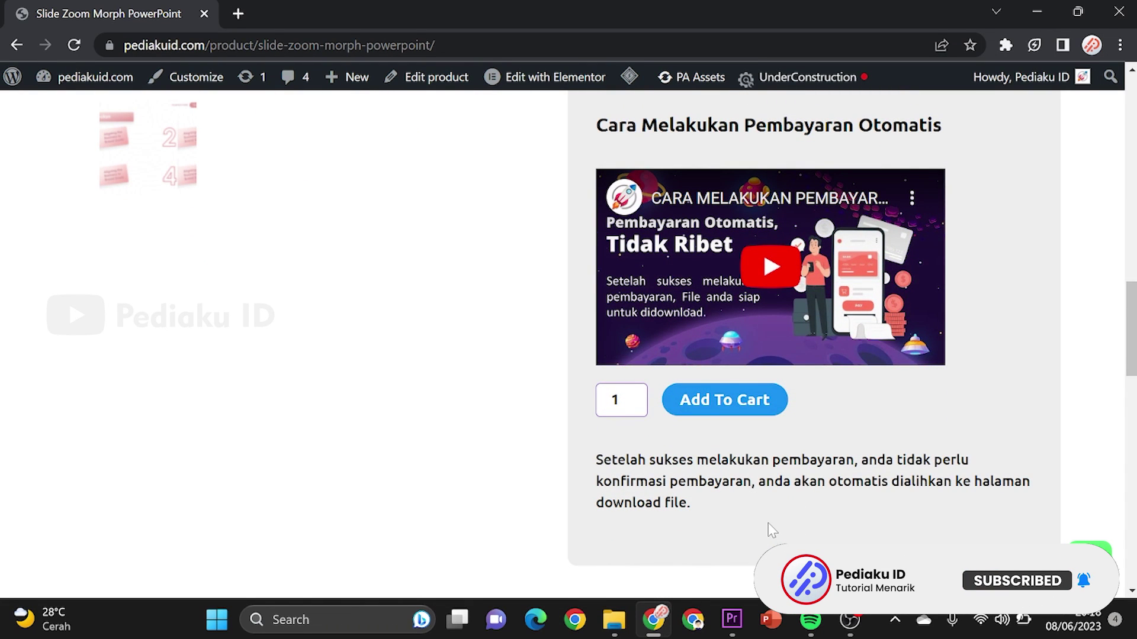
scroll(757, 474, "down", 2)
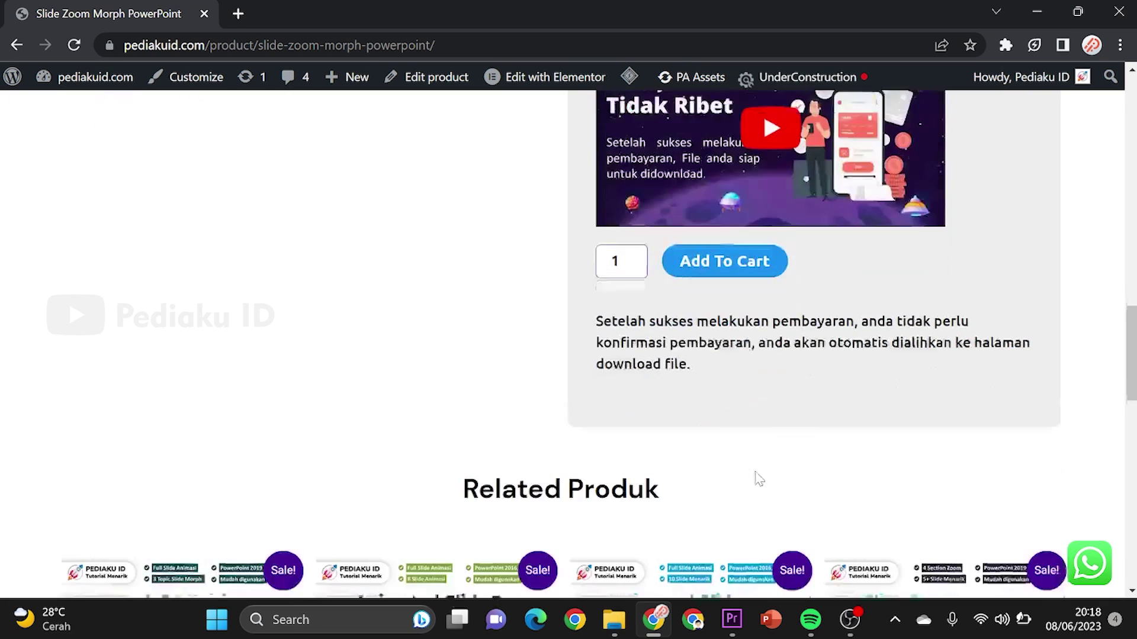
scroll(753, 424, "up", 10)
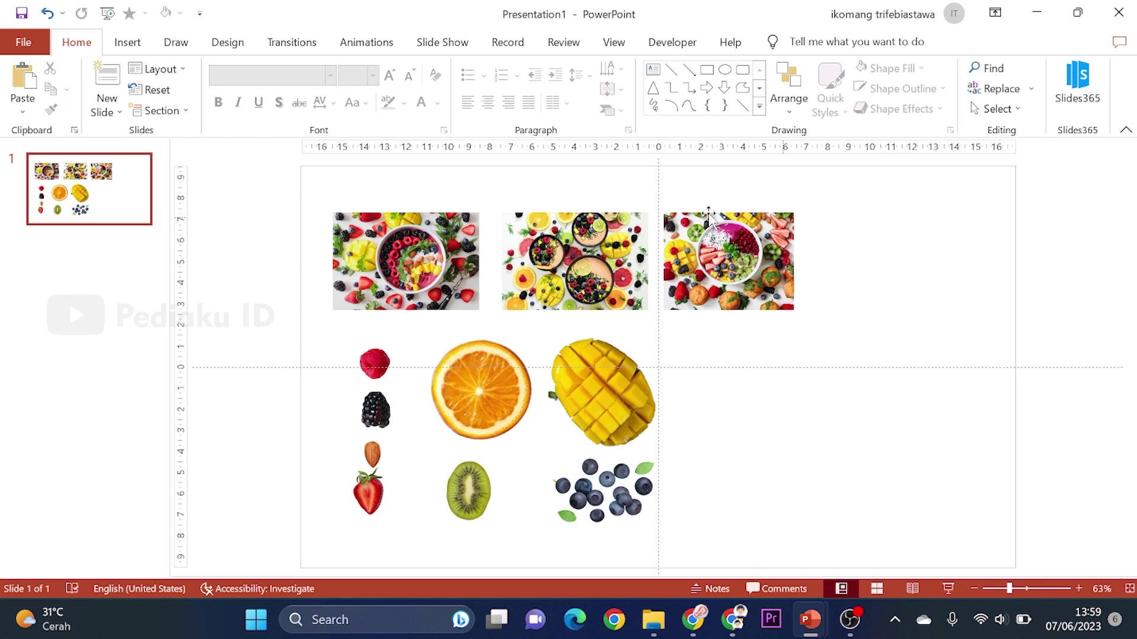
- Inspect the three bowl photos and the mango, orange and kiwi cutouts, then bring up the Pexels window
left_click(417, 286)
left_click(552, 276)
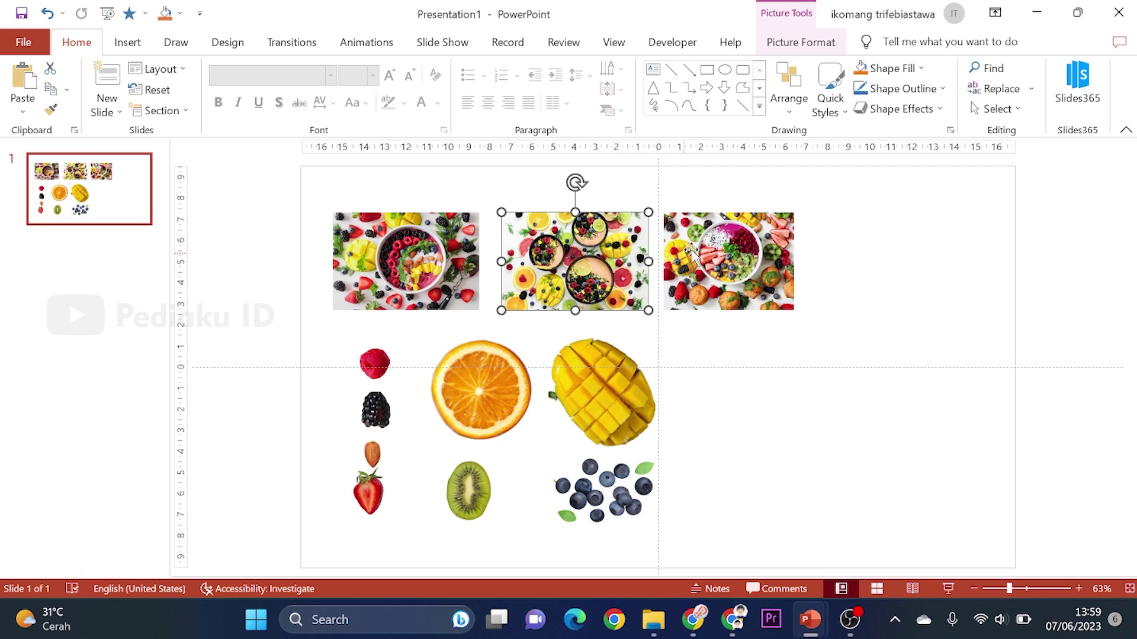
left_click(712, 246)
left_click(593, 383)
left_click(483, 382)
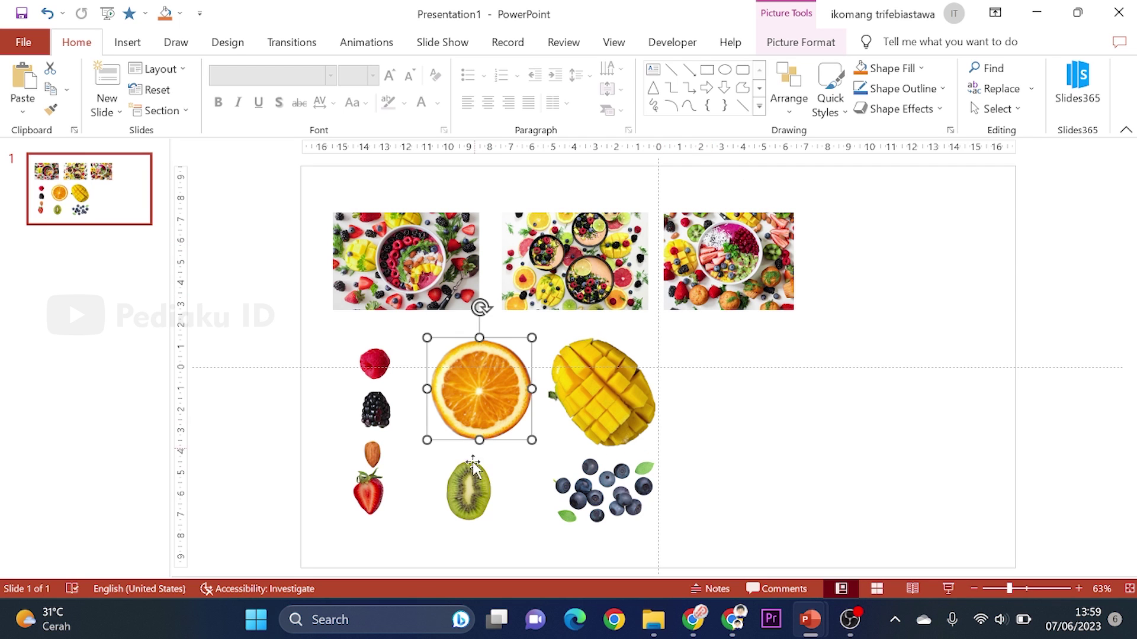
left_click(469, 473)
left_click(906, 428)
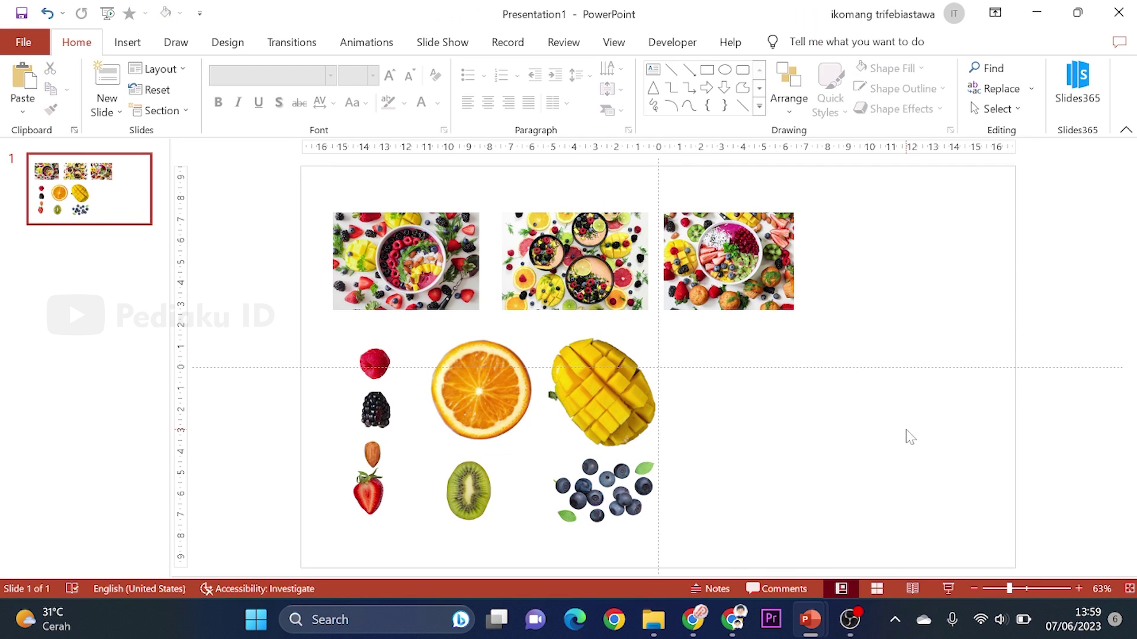
left_click(692, 620)
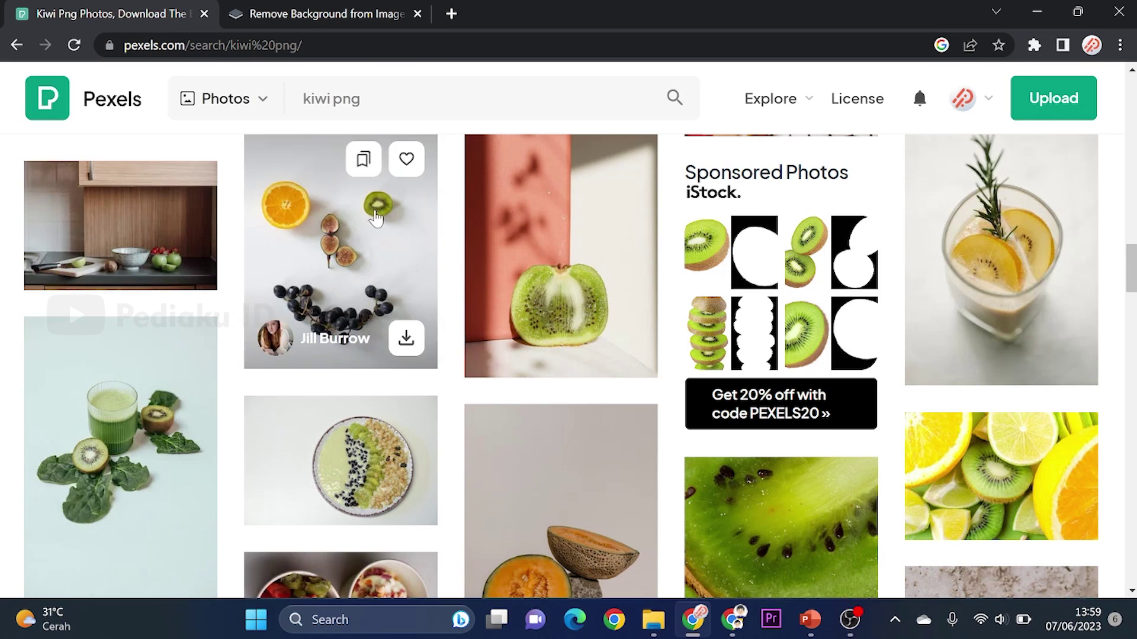
scroll(601, 285, "up", 2)
scroll(601, 285, "up", 6)
scroll(602, 285, "down", 3)
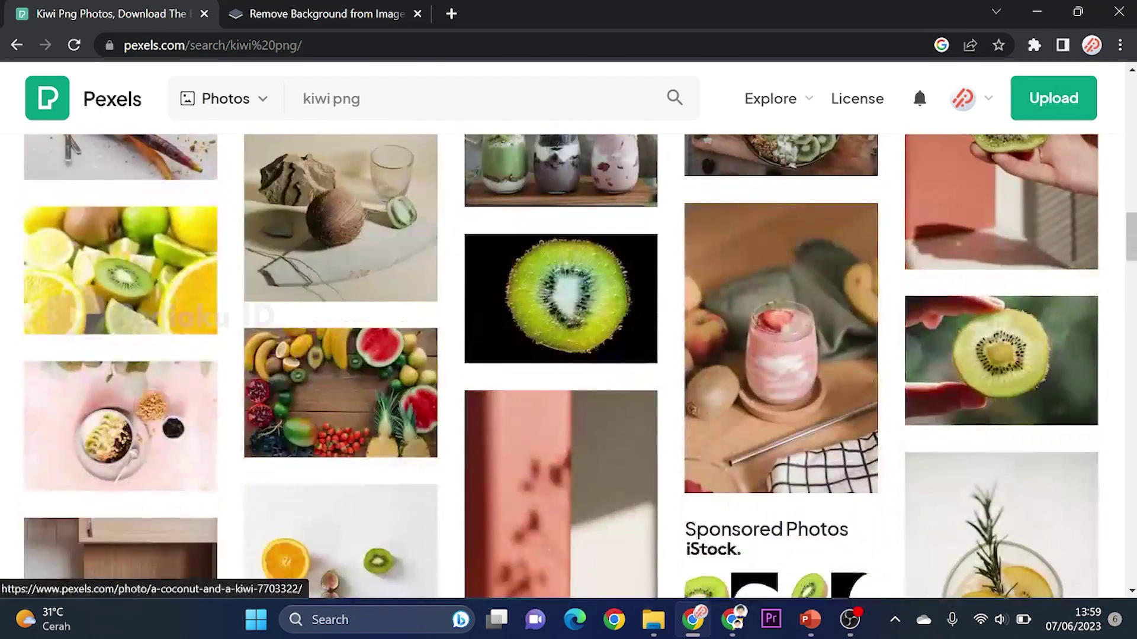
left_click(332, 98)
type("smo")
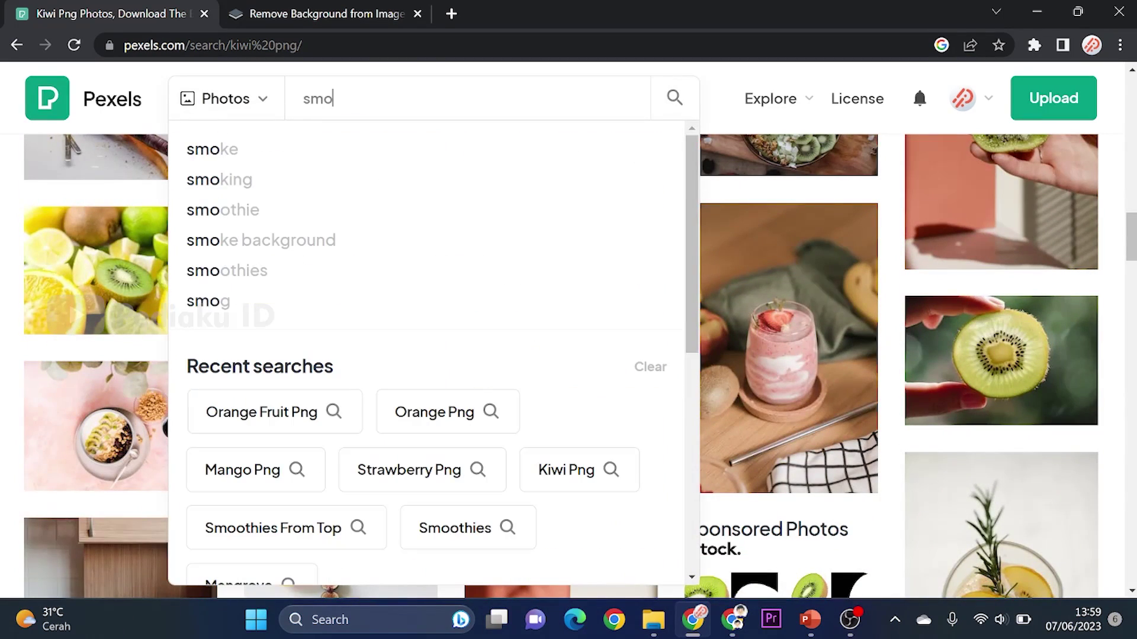
type("othie")
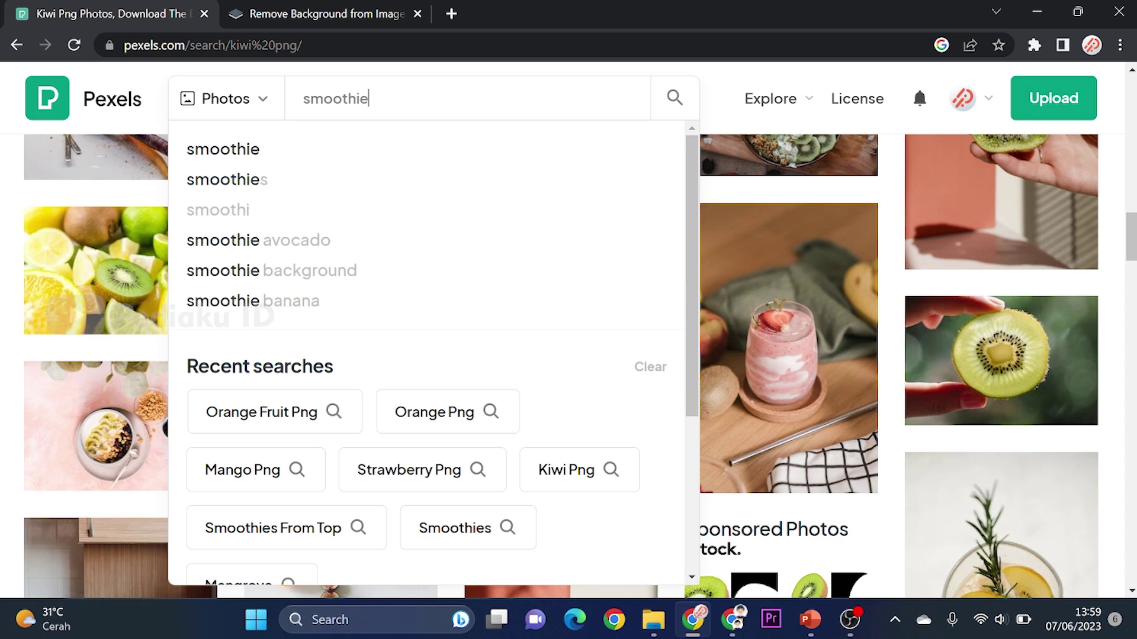
type("s")
key("Return")
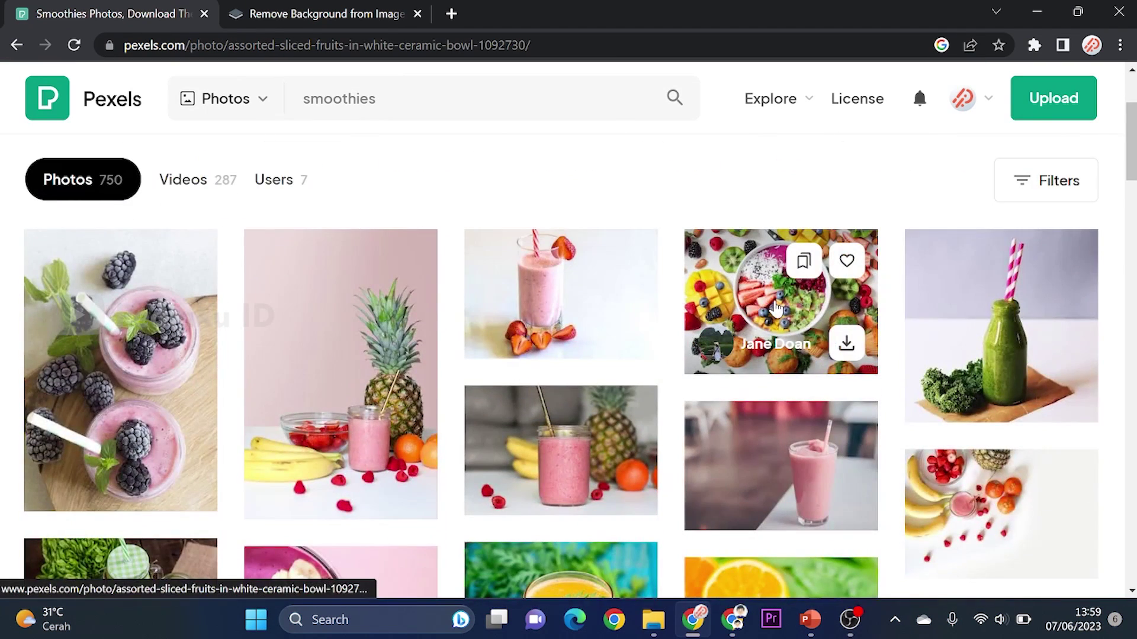
left_click(773, 309)
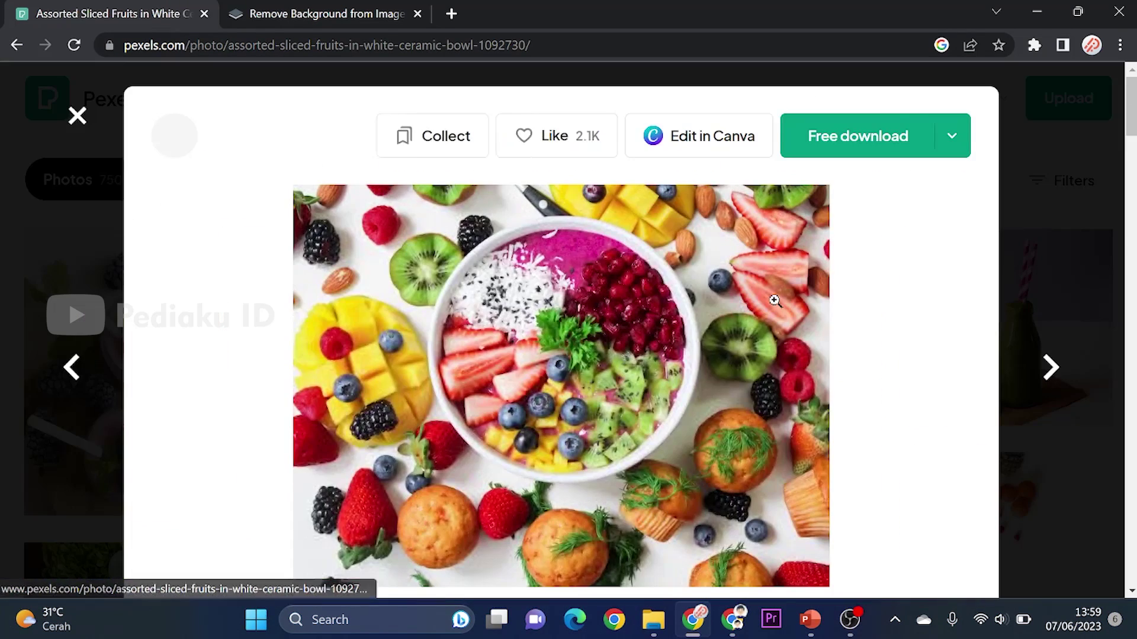
left_click(1037, 242)
type("k")
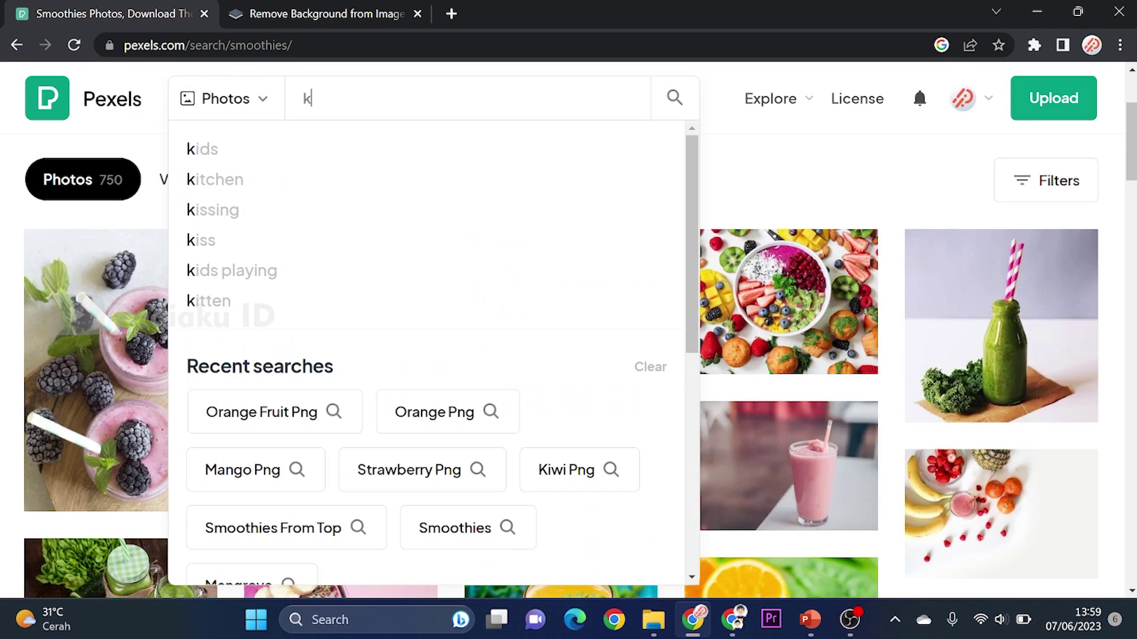
type("iwi png")
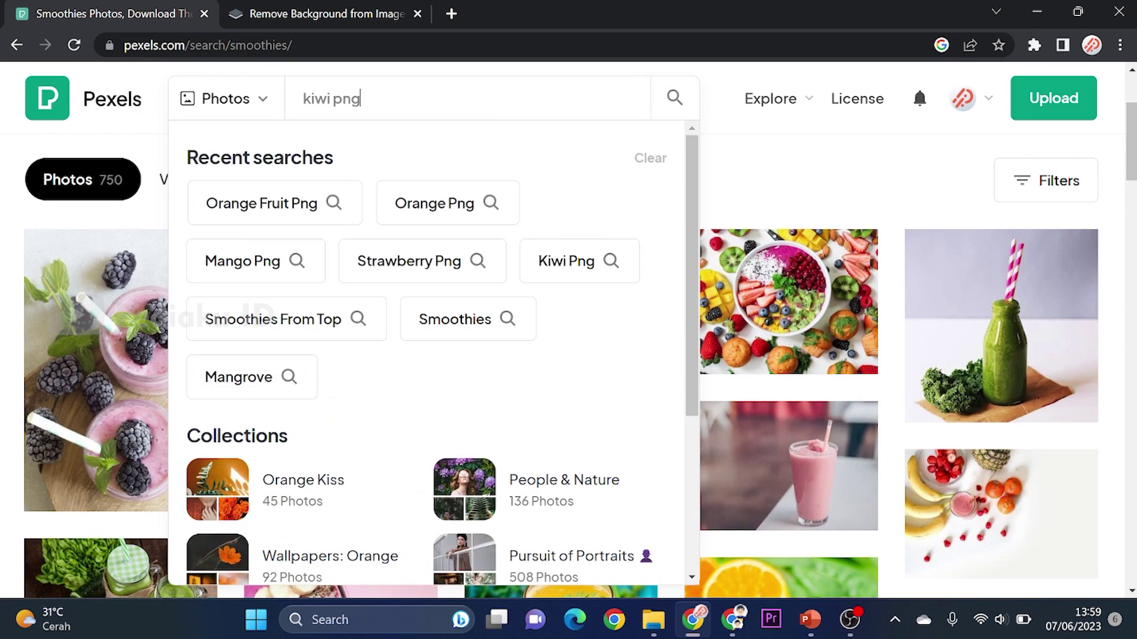
key("Return")
scroll(560, 320, "down", 5)
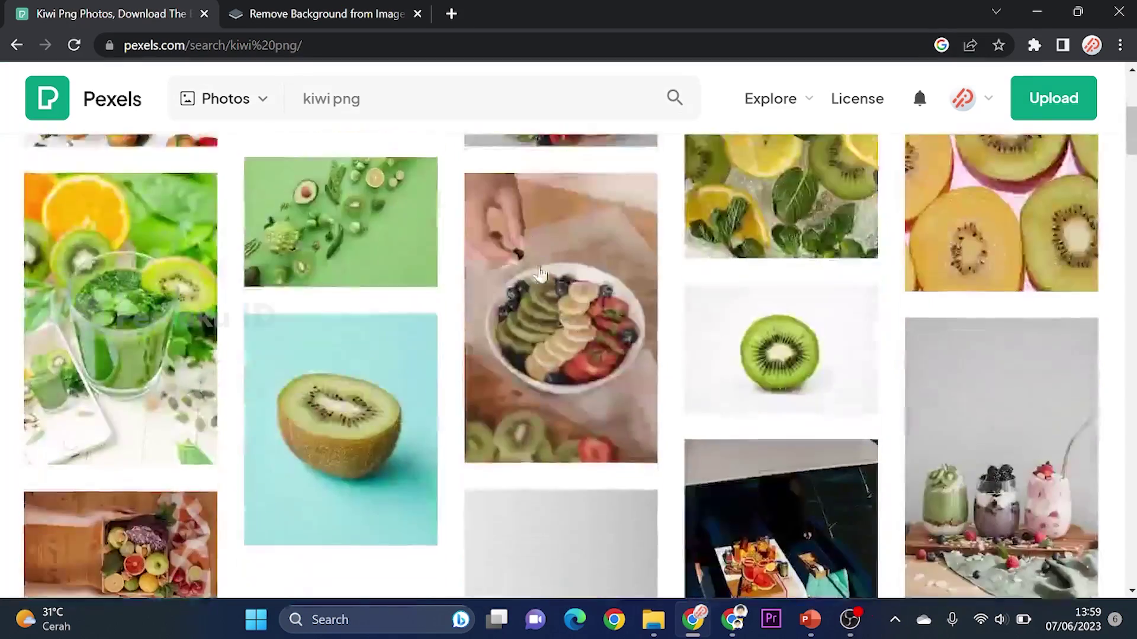
scroll(560, 319, "down", 1)
scroll(583, 342, "down", 4)
scroll(619, 341, "down", 2)
scroll(619, 340, "down", 5)
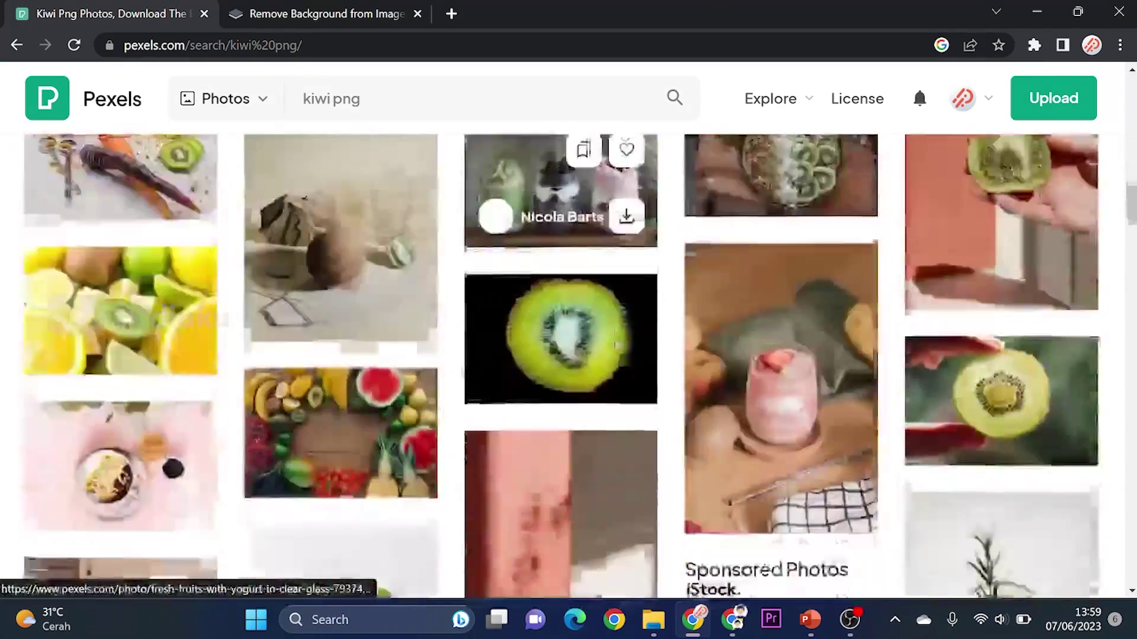
scroll(619, 355, "down", 5)
scroll(473, 344, "down", 1)
- Download the orange-and-kiwi fruit-face photo as a JPEG into the 'pediaku 60 mouse over morph' folder
left_click(343, 333)
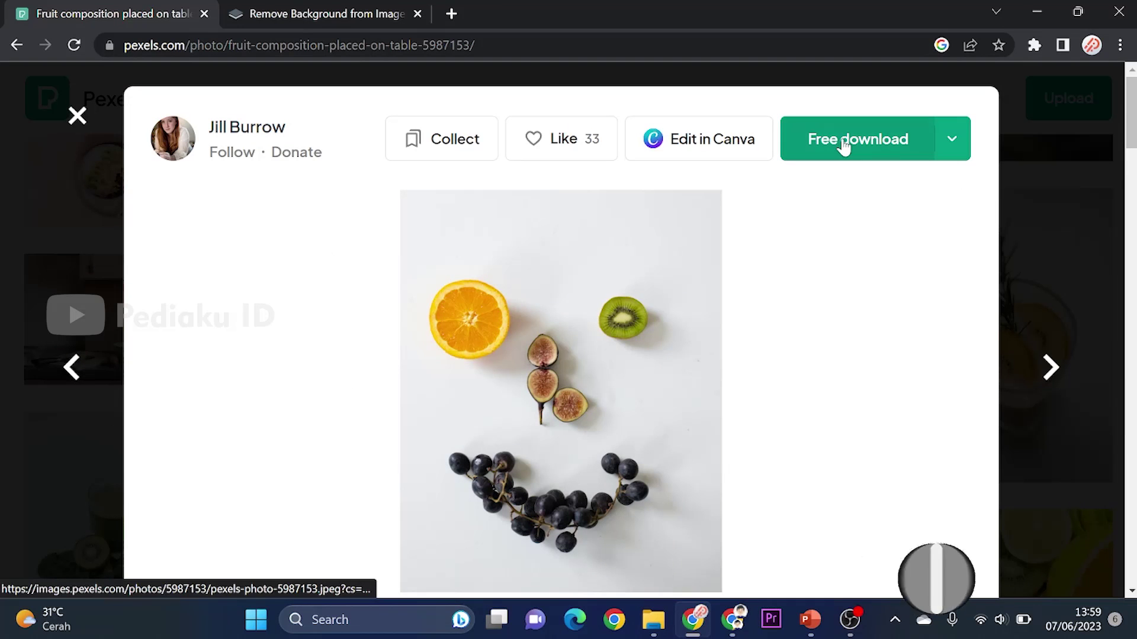
left_click(844, 142)
scroll(591, 245, "down", 3)
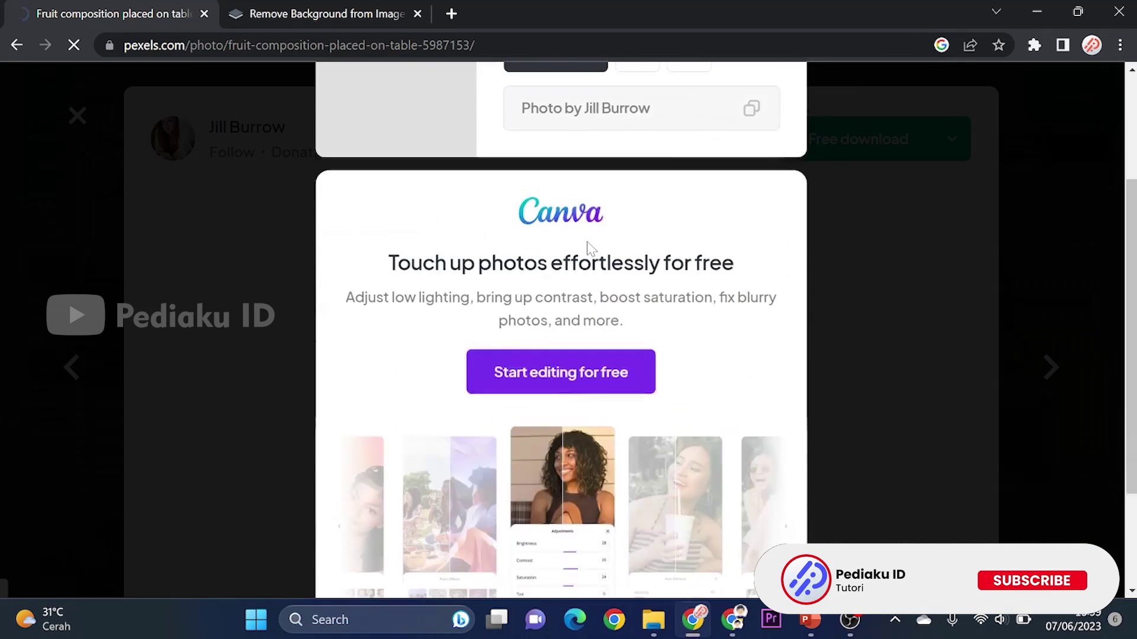
scroll(589, 247, "up", 3)
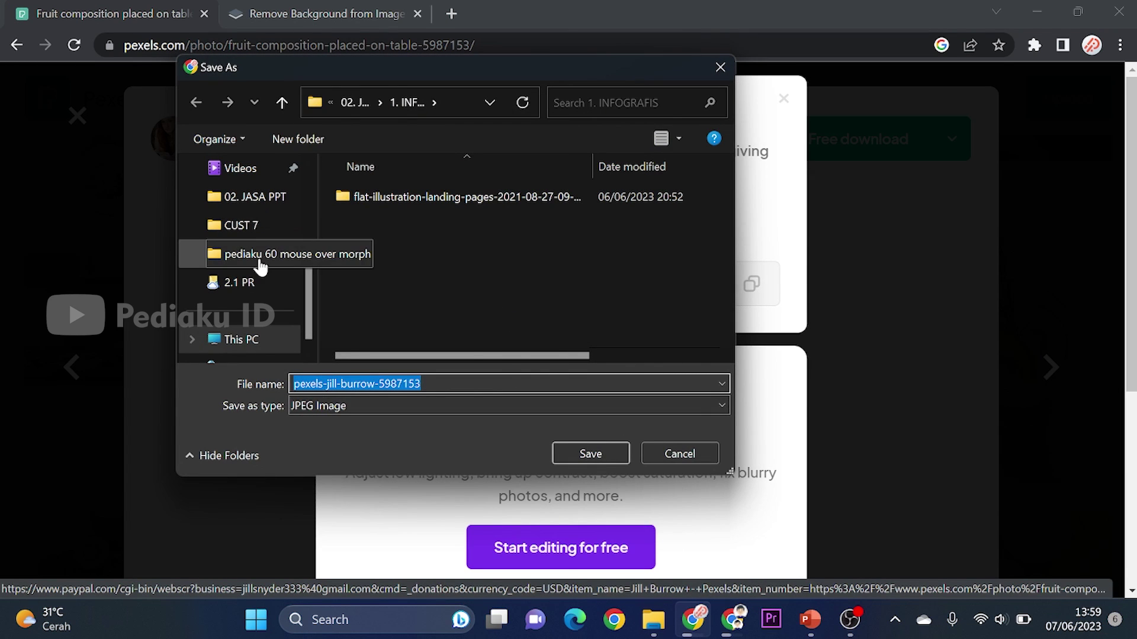
left_click(260, 254)
left_click(589, 451)
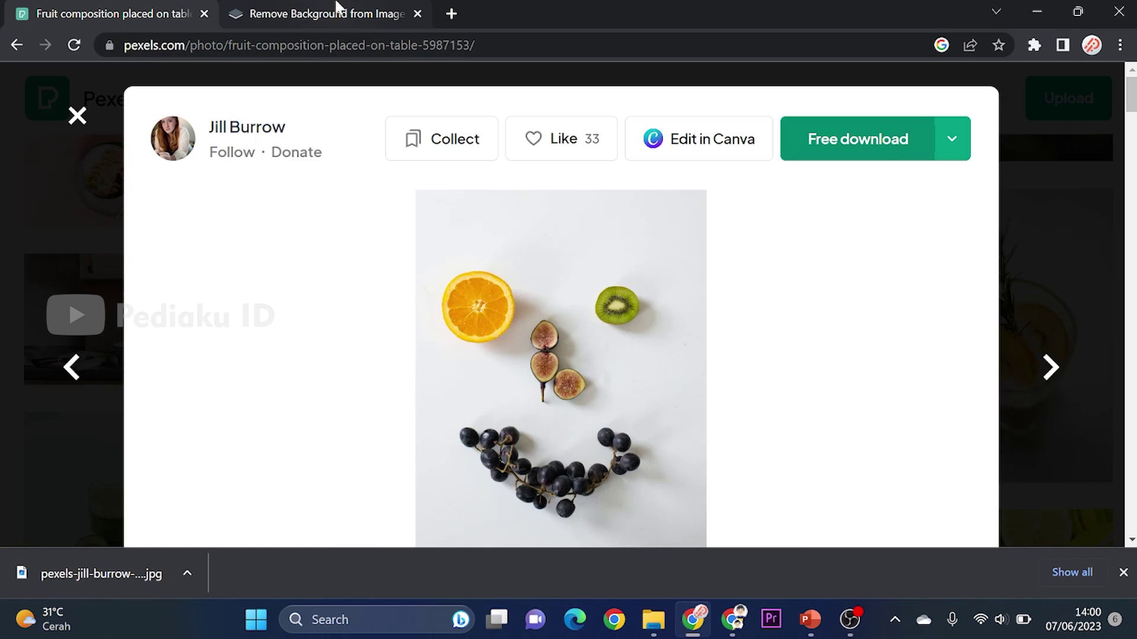
left_click(331, 13)
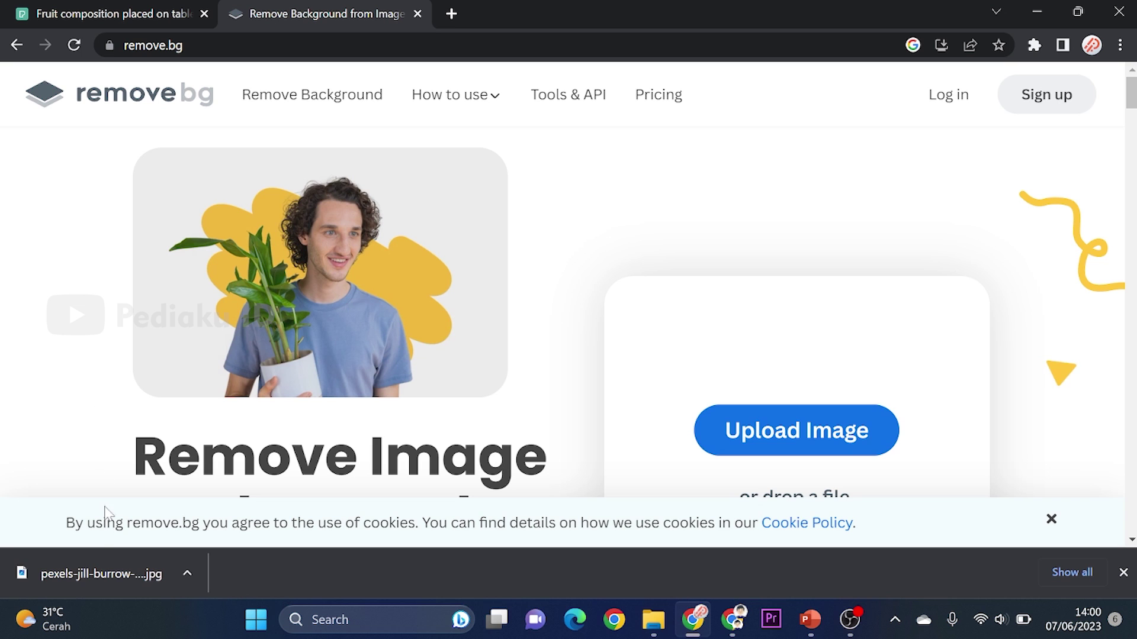
- Remove the fruit photo's background on remove.bg, save the transparent PNG, and drag it onto the slide
left_click_drag(100, 570, 356, 230)
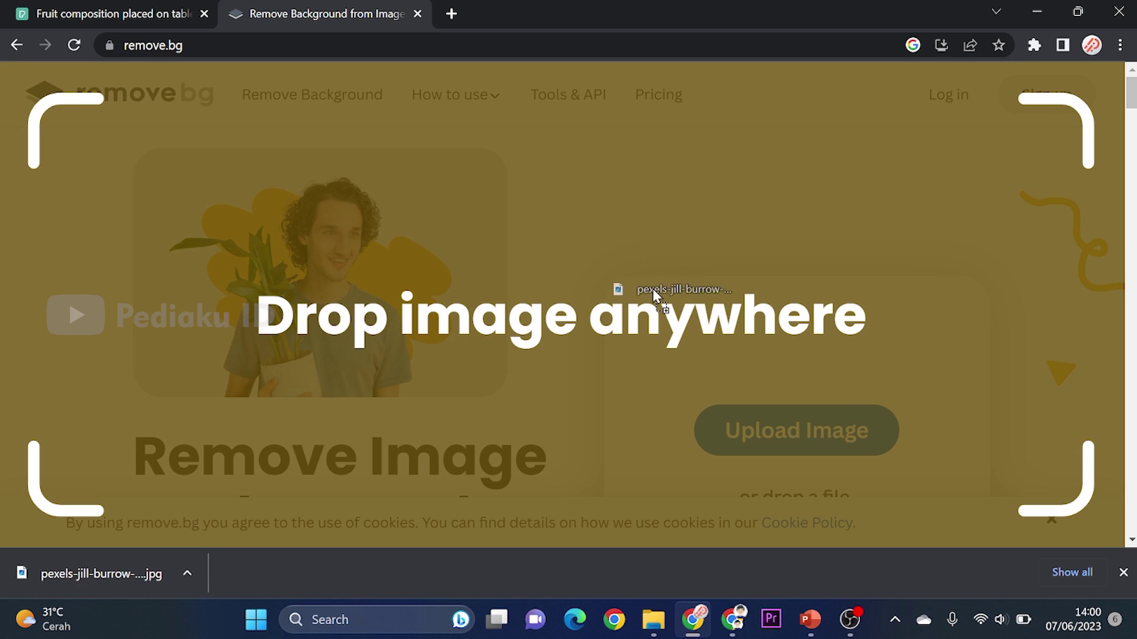
left_click_drag(666, 309, 666, 311)
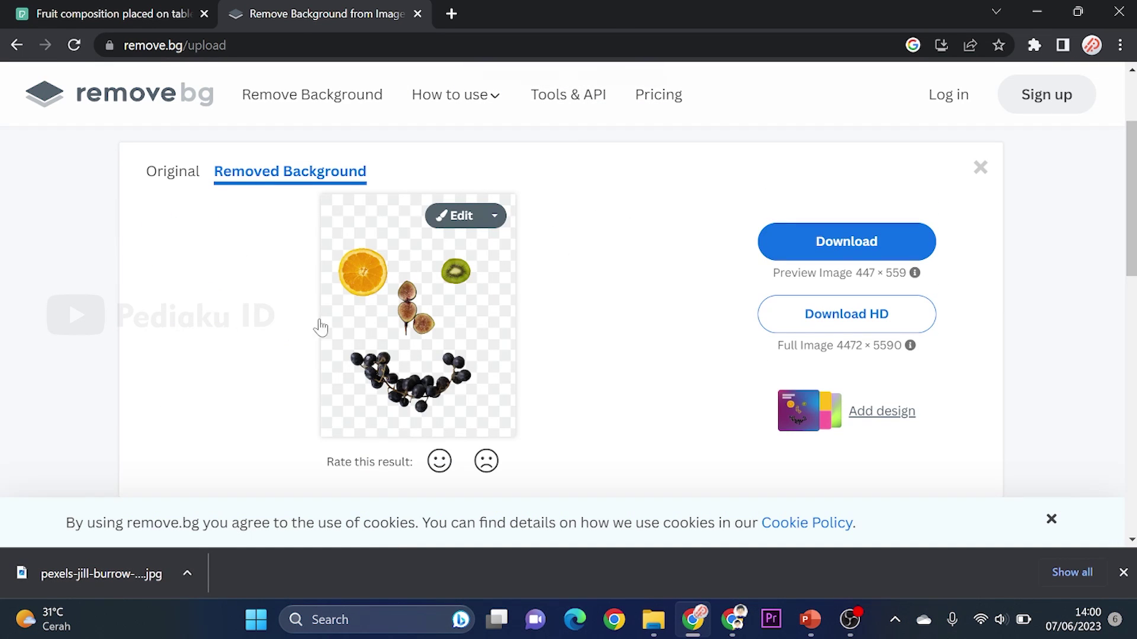
left_click(807, 244)
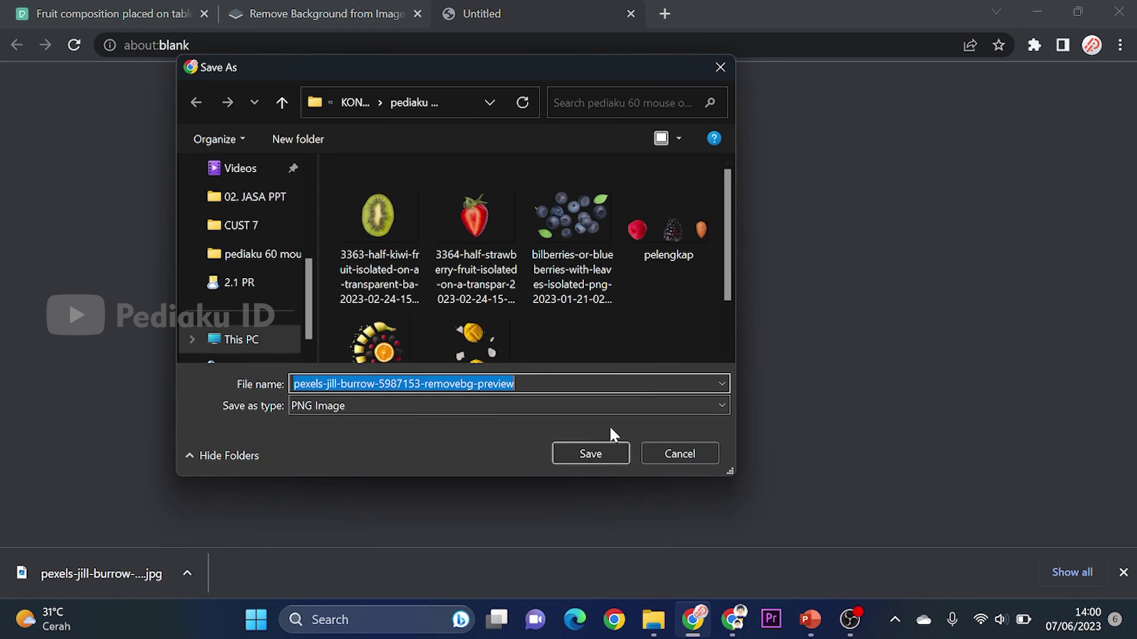
left_click(602, 454)
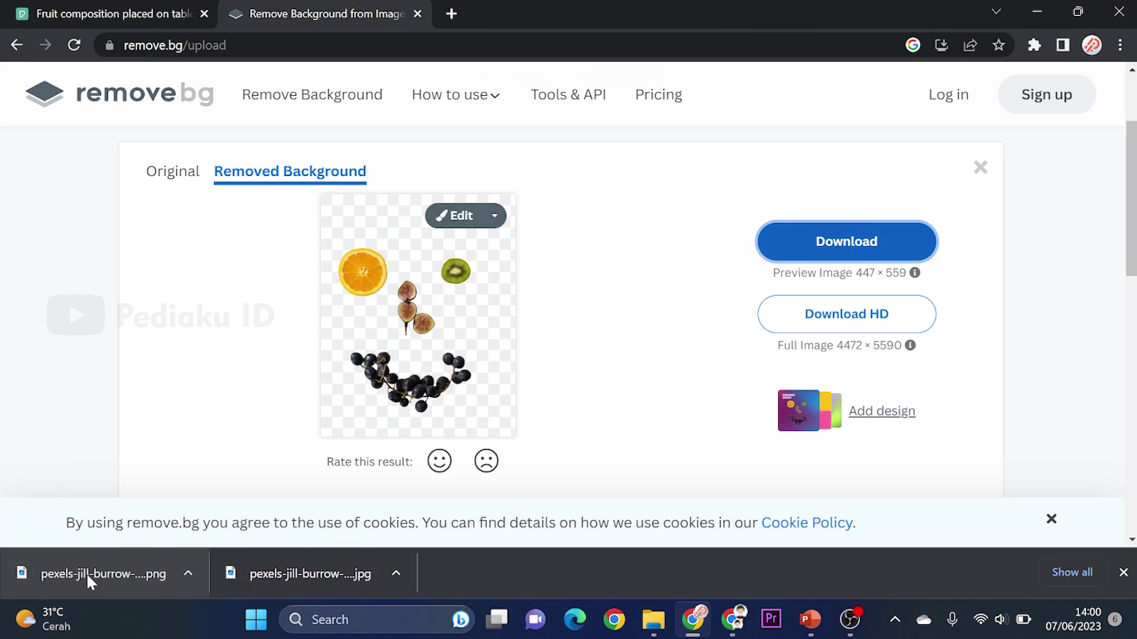
mouse_move(86, 573)
left_mouse_down()
mouse_move(89, 502)
mouse_move(813, 632)
mouse_move(858, 549)
mouse_move(816, 514)
left_mouse_up()
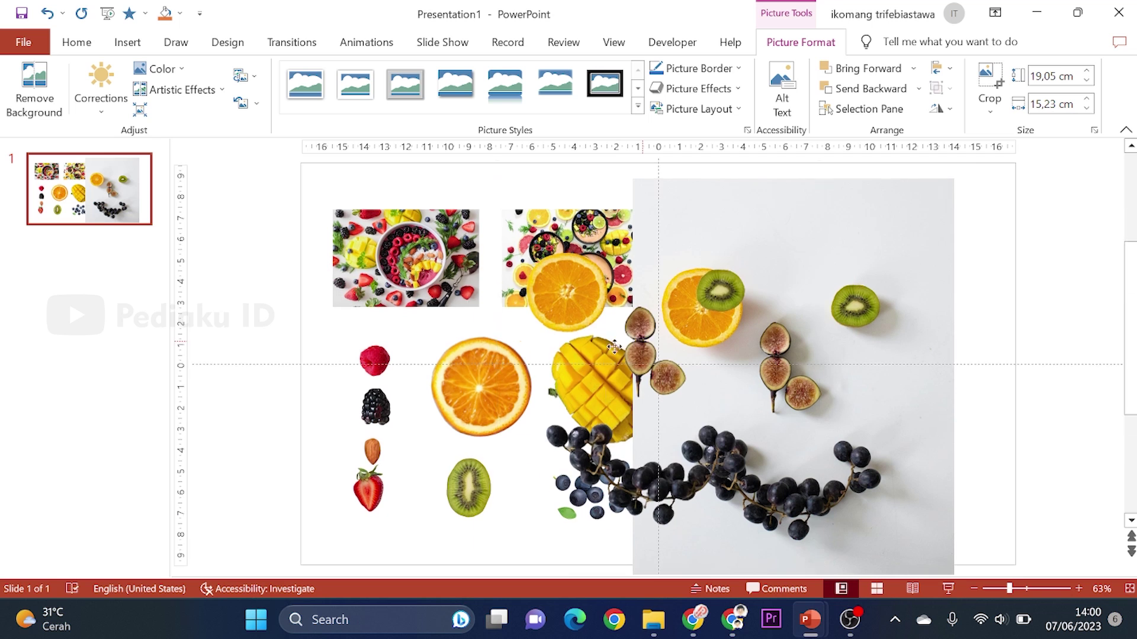
- Replace the white-background fruit photo with the transparent cutout, moved to the slide's right side
left_click_drag(665, 340, 550, 342)
left_click(782, 301)
key("Delete")
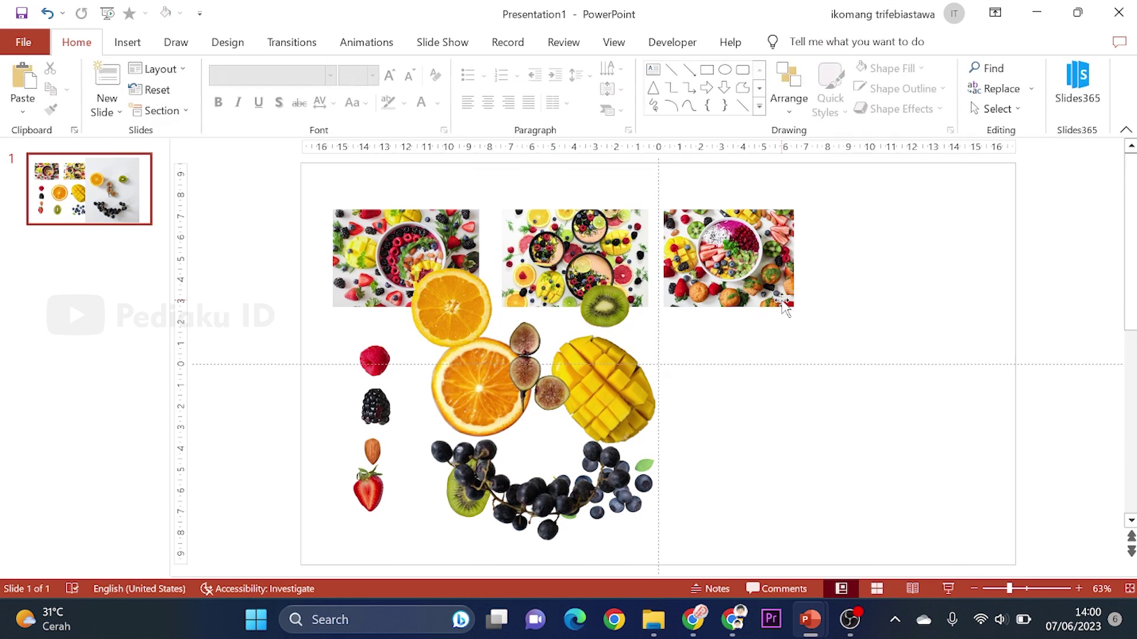
left_click_drag(513, 388, 927, 376)
- Crop the fruit cutout and a copy down to separate orange and kiwi pieces
left_click(989, 83)
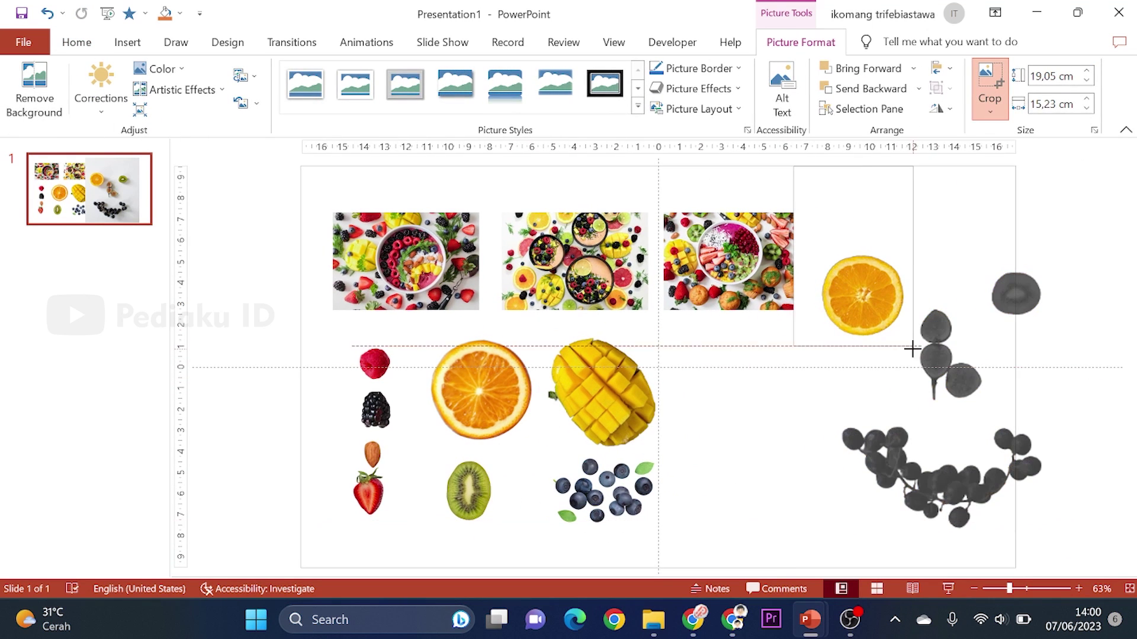
left_click_drag(794, 152, 813, 244)
left_click(740, 385)
left_click_drag(862, 292, 845, 414)
left_click(989, 83)
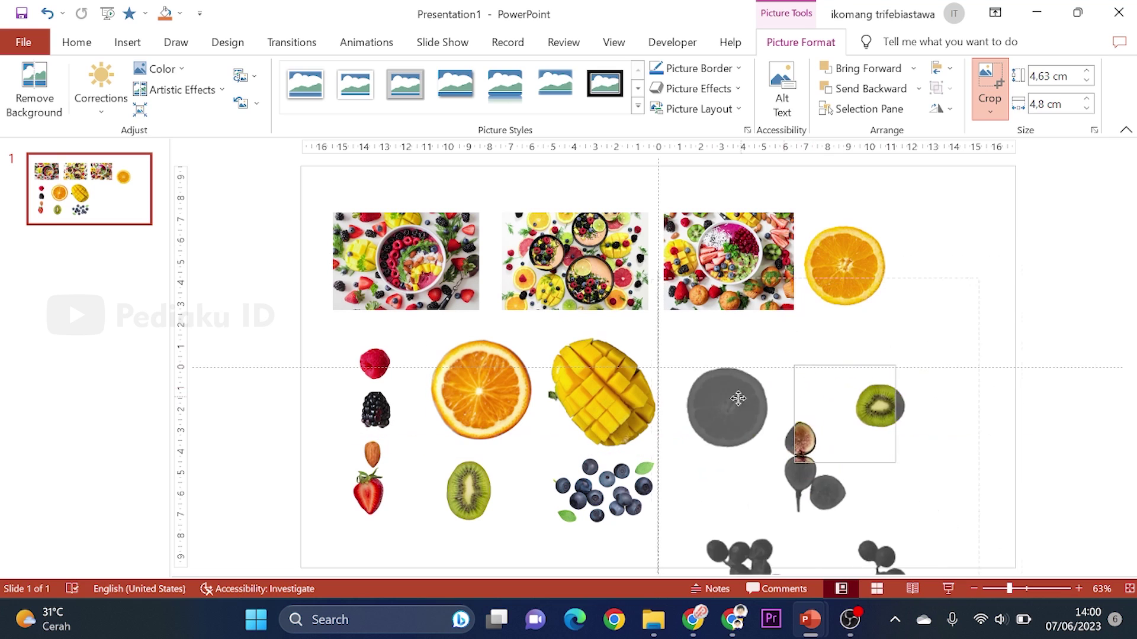
left_click(769, 503)
mouse_move(813, 356)
left_mouse_down()
mouse_move(821, 391)
mouse_move(928, 371)
left_mouse_up()
left_click_drag(844, 267, 916, 244)
key("Delete")
- Enlarge the third bowl photo and crop its left, right, top and bottom edges tightly to the bowl
left_click(740, 258)
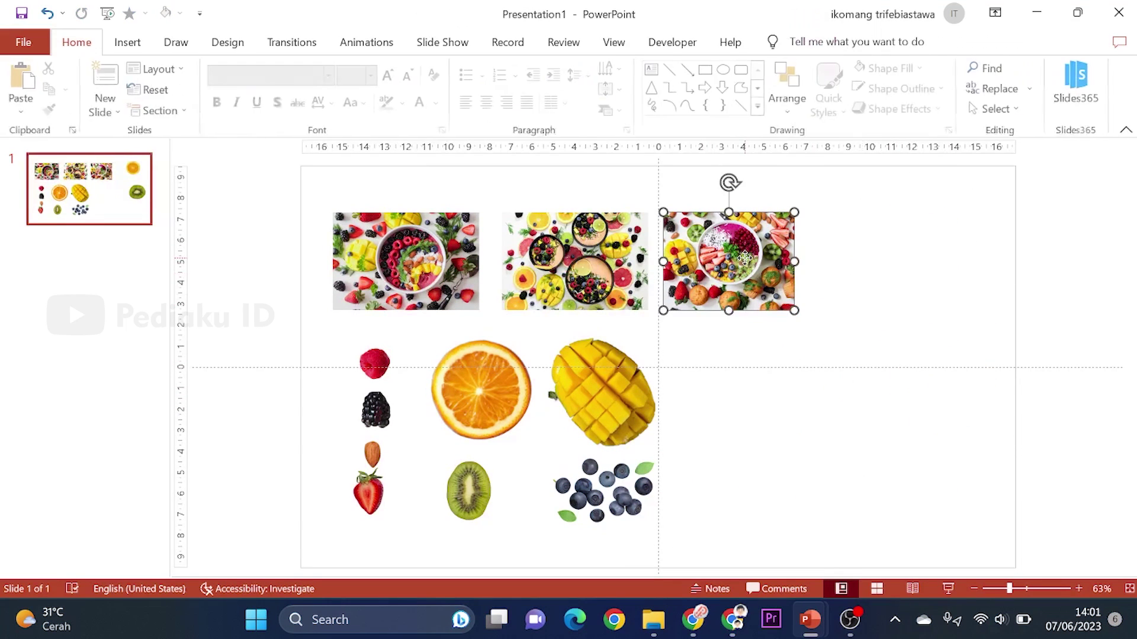
left_click_drag(794, 311, 979, 449)
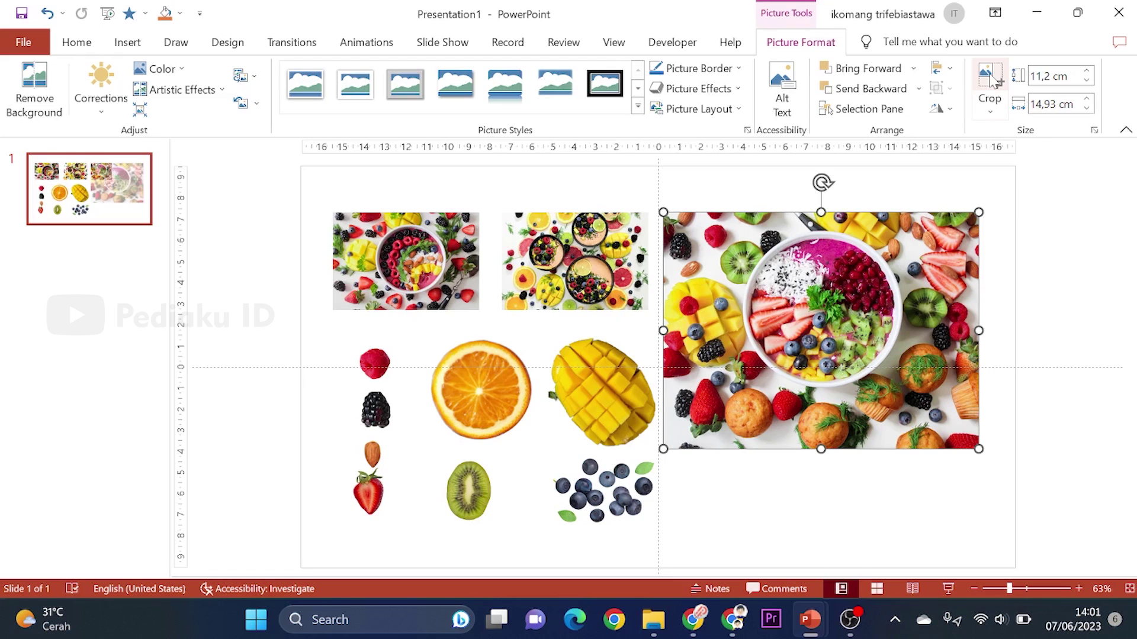
left_click(990, 110)
left_click(1030, 137)
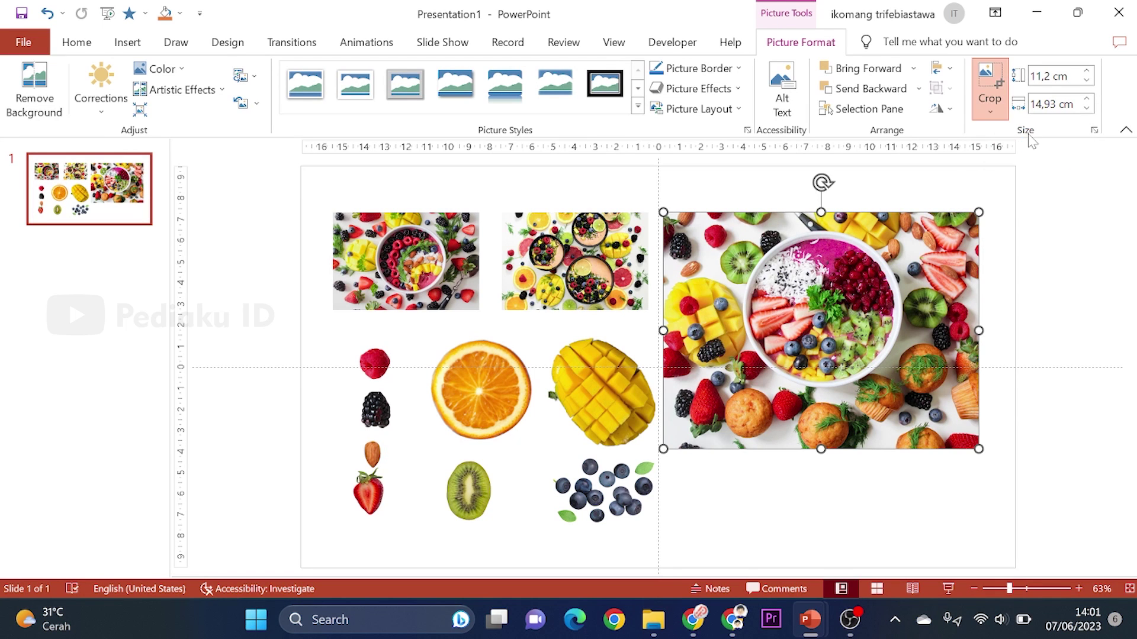
left_click_drag(662, 330, 743, 344)
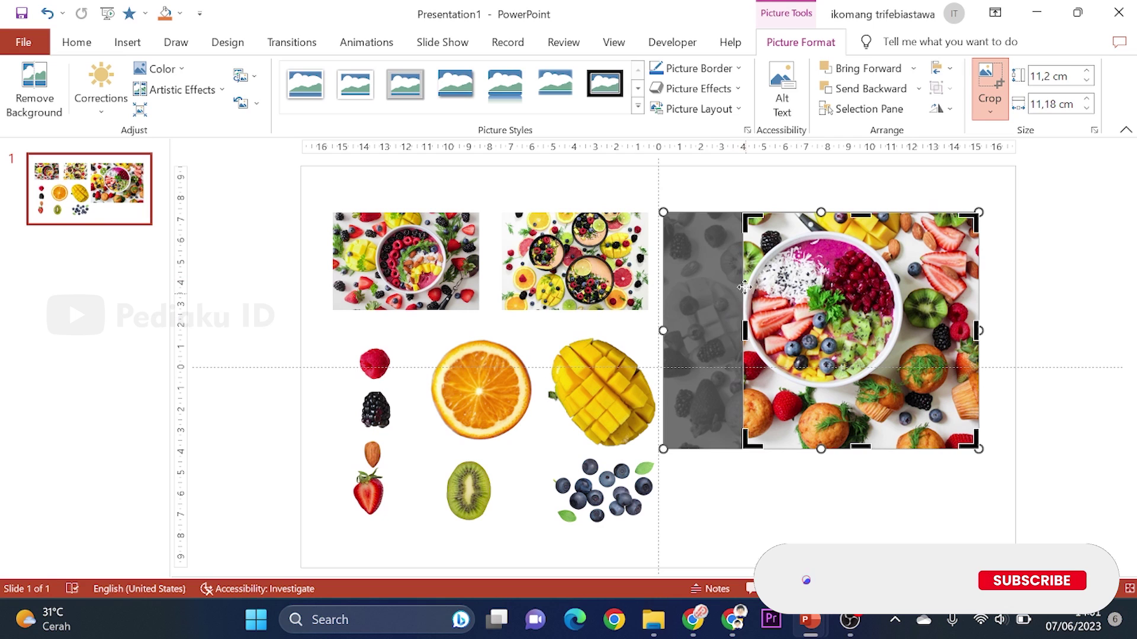
left_click_drag(975, 326, 903, 322)
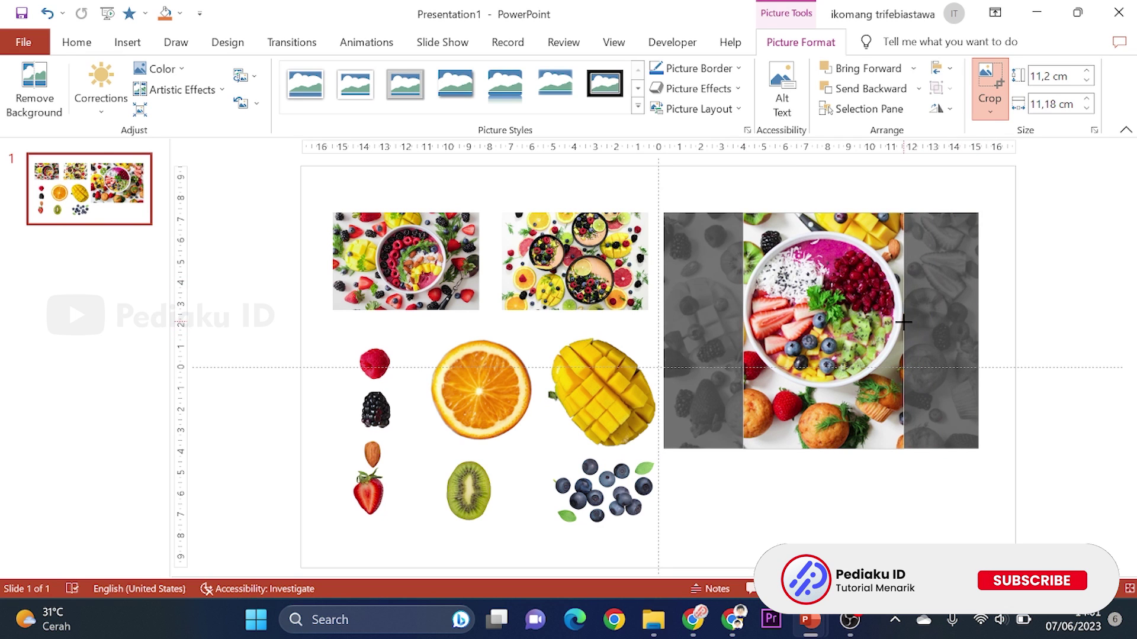
left_click_drag(827, 215, 830, 230)
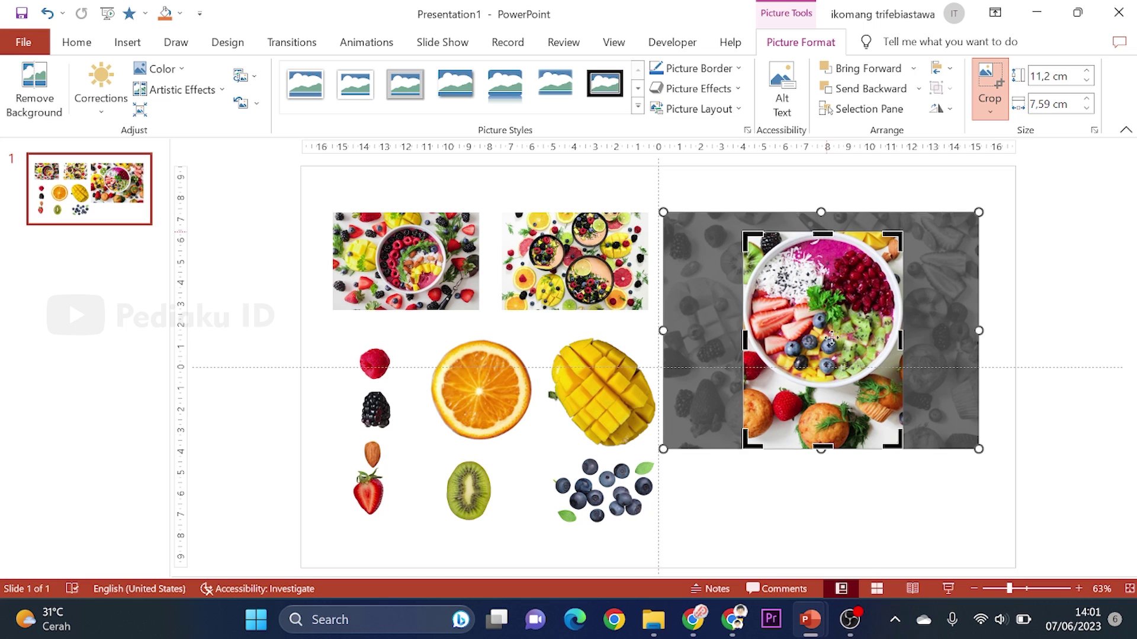
left_click_drag(821, 448, 813, 431)
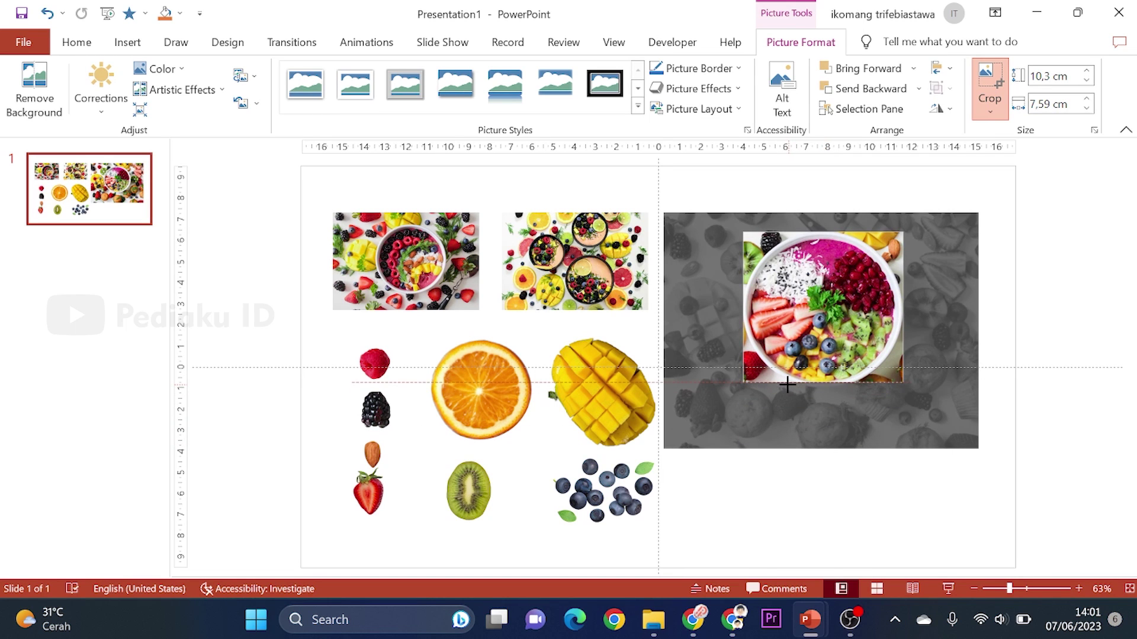
left_click_drag(792, 388, 790, 386)
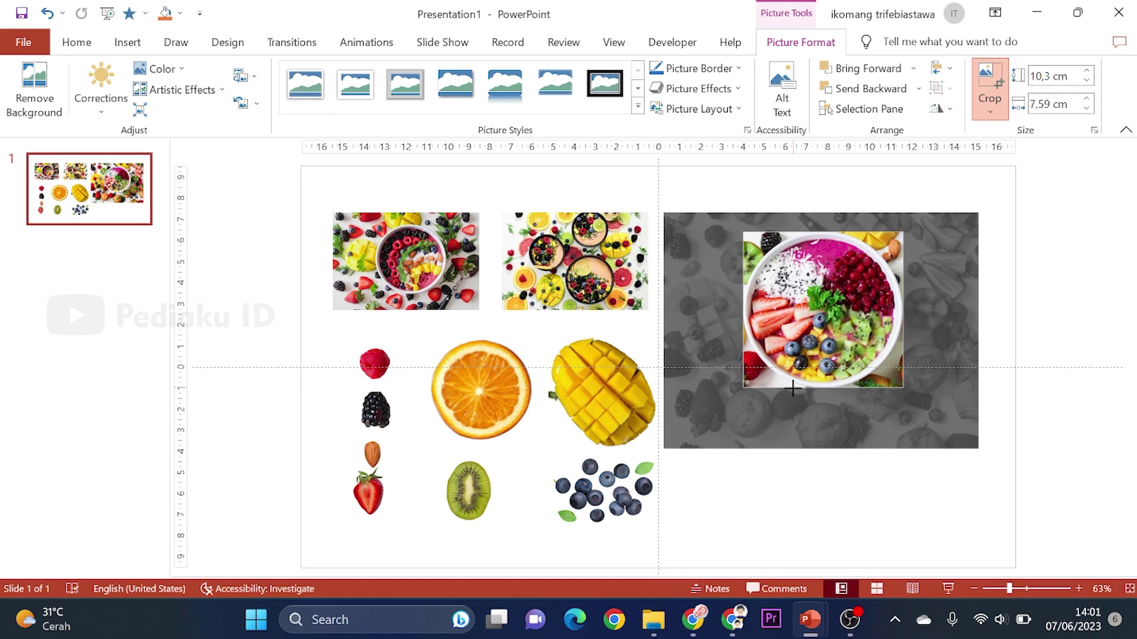
- Crop the bowl photo to an Oval shape and move the round bowl up and right
left_click(990, 111)
mouse_move(1032, 155)
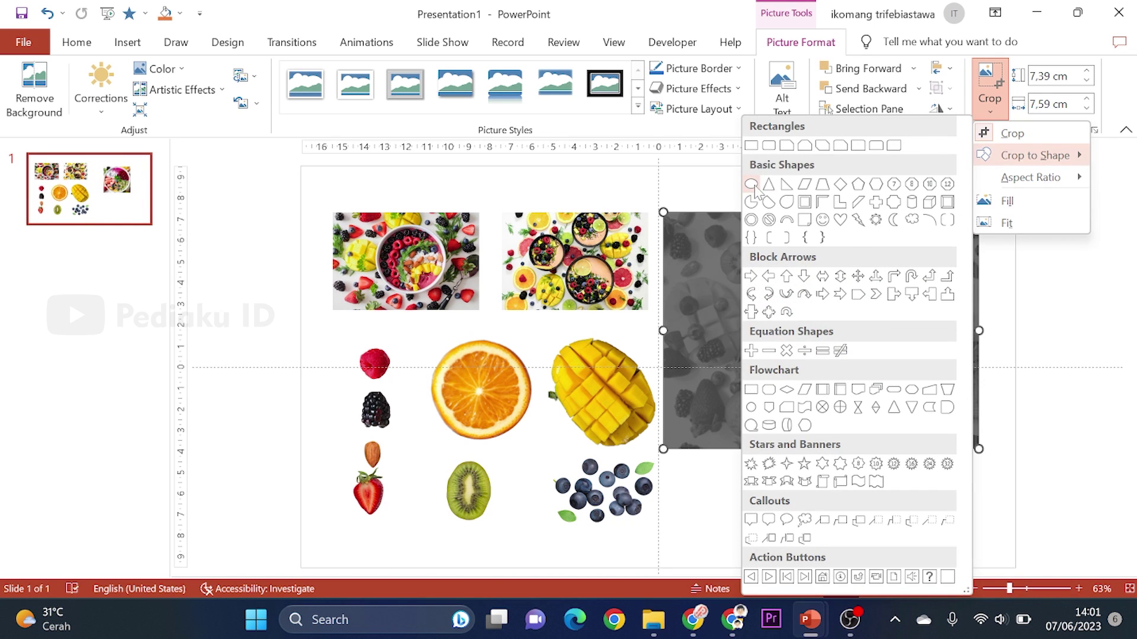
left_click(751, 184)
left_click(929, 287)
left_click_drag(855, 301, 886, 282)
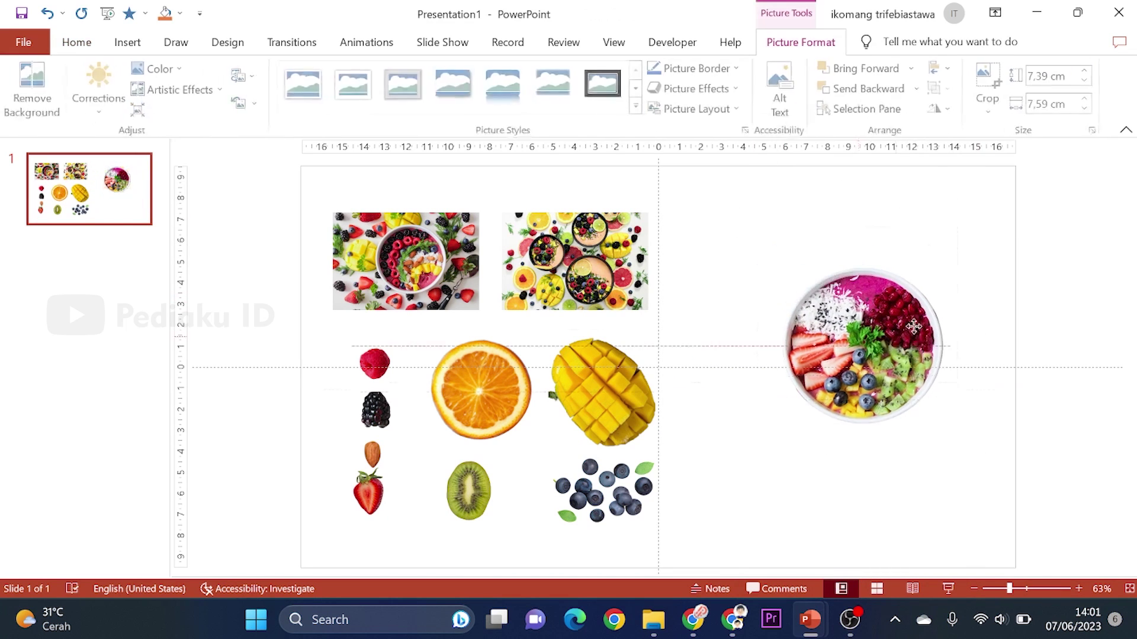
left_click(886, 282)
left_click(423, 253)
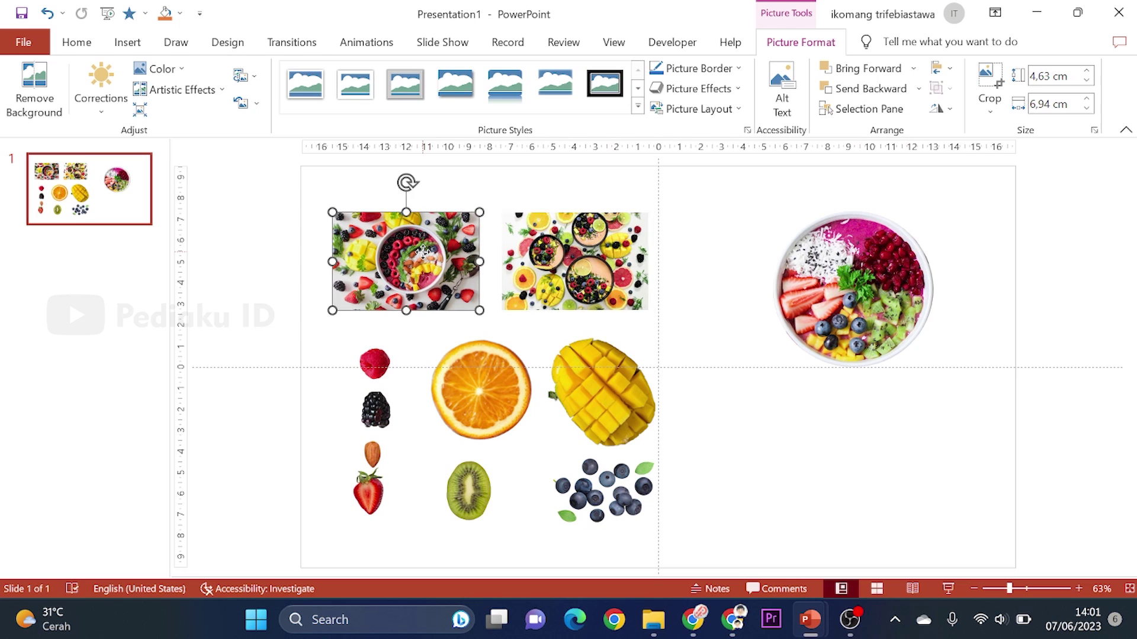
left_click(801, 286)
left_click(617, 248)
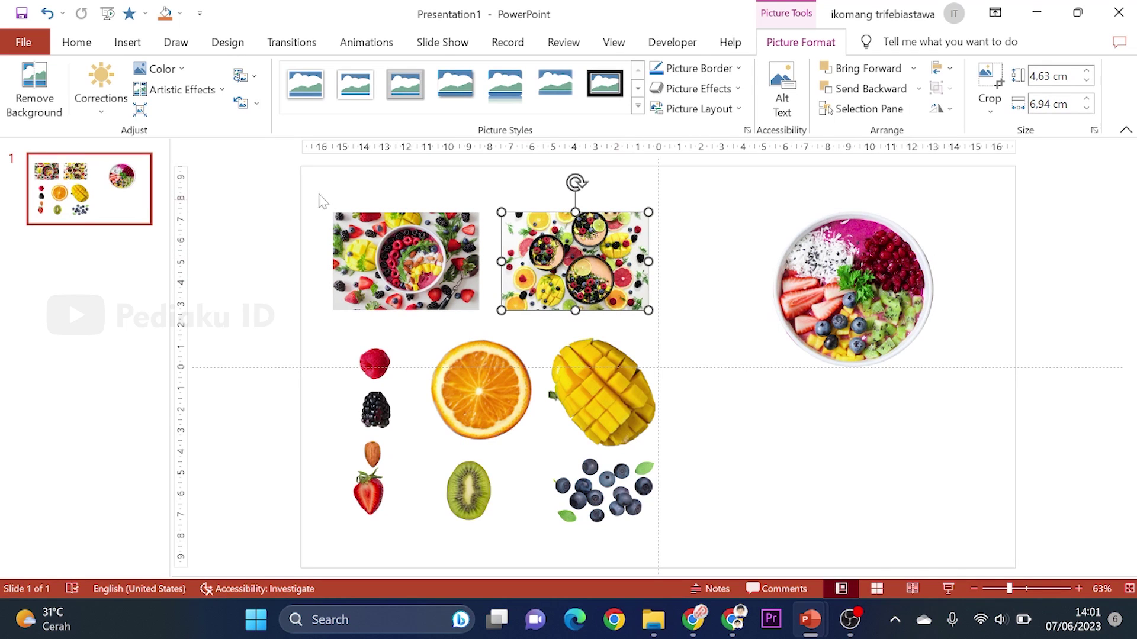
left_click(750, 247)
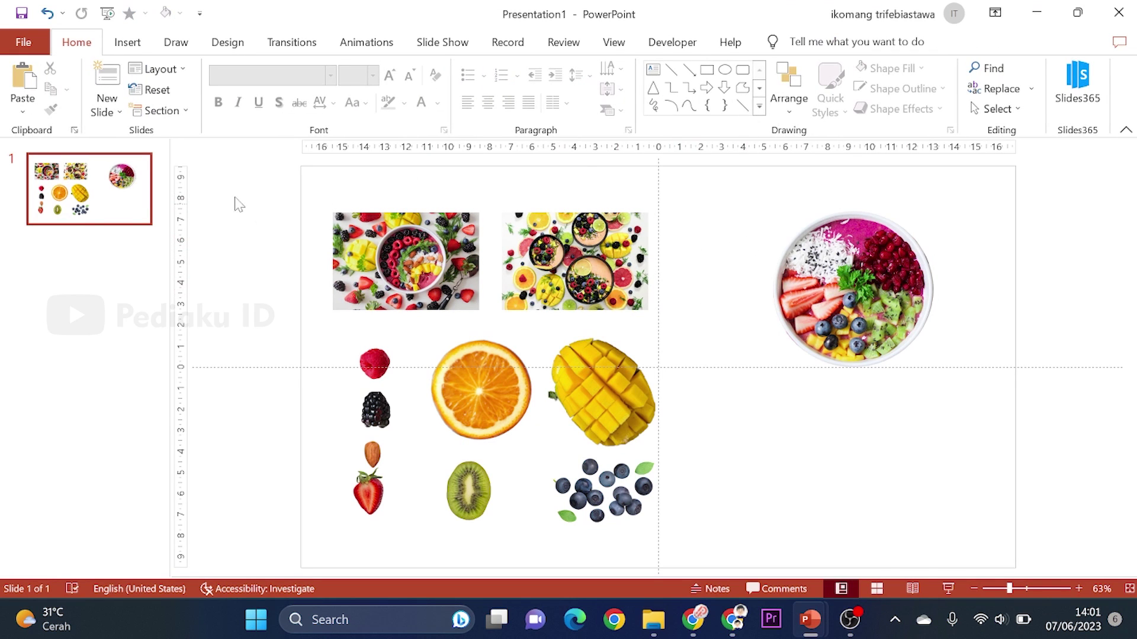
- Add a Blank second slide, then select the three Smoothie Name bowl pictures in smoothies morph
left_click(105, 112)
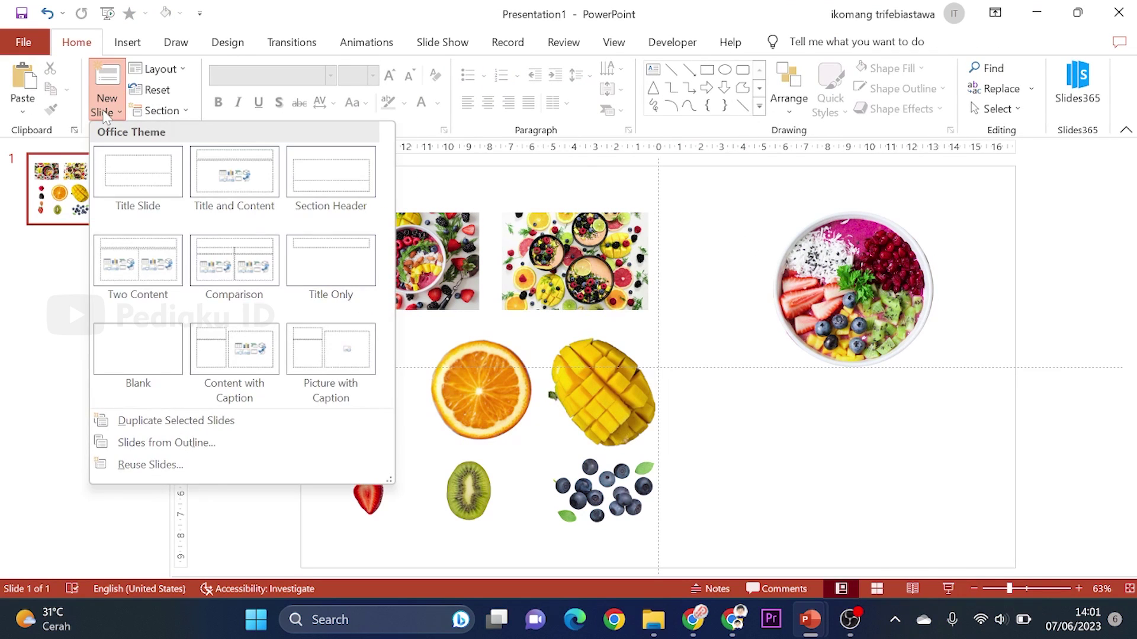
left_click(142, 355)
mouse_move(808, 620)
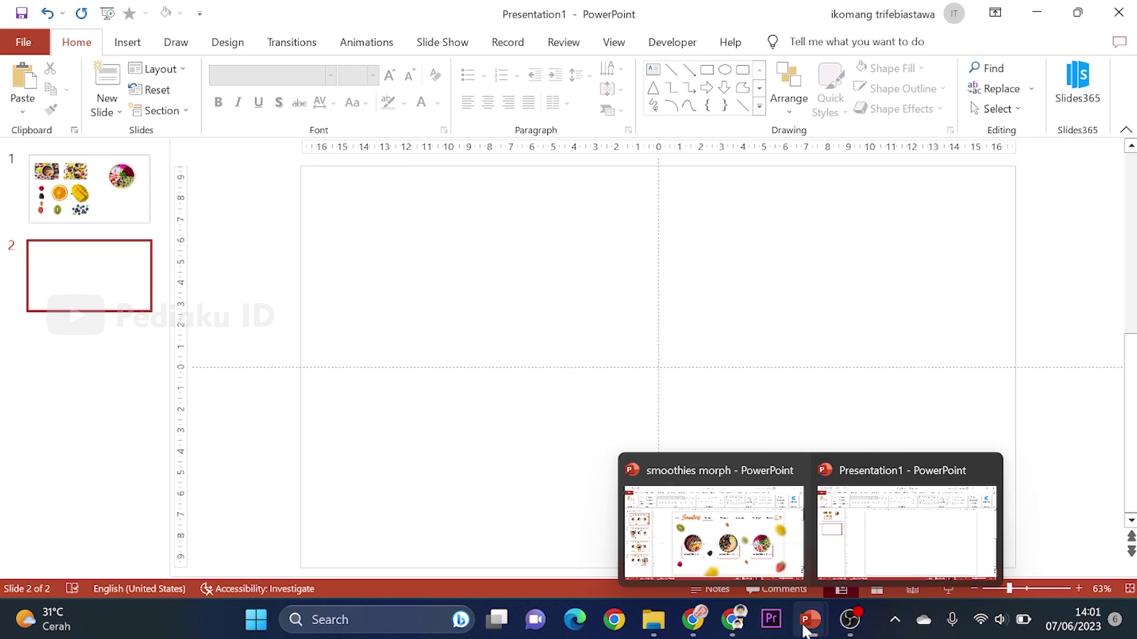
left_click(749, 545)
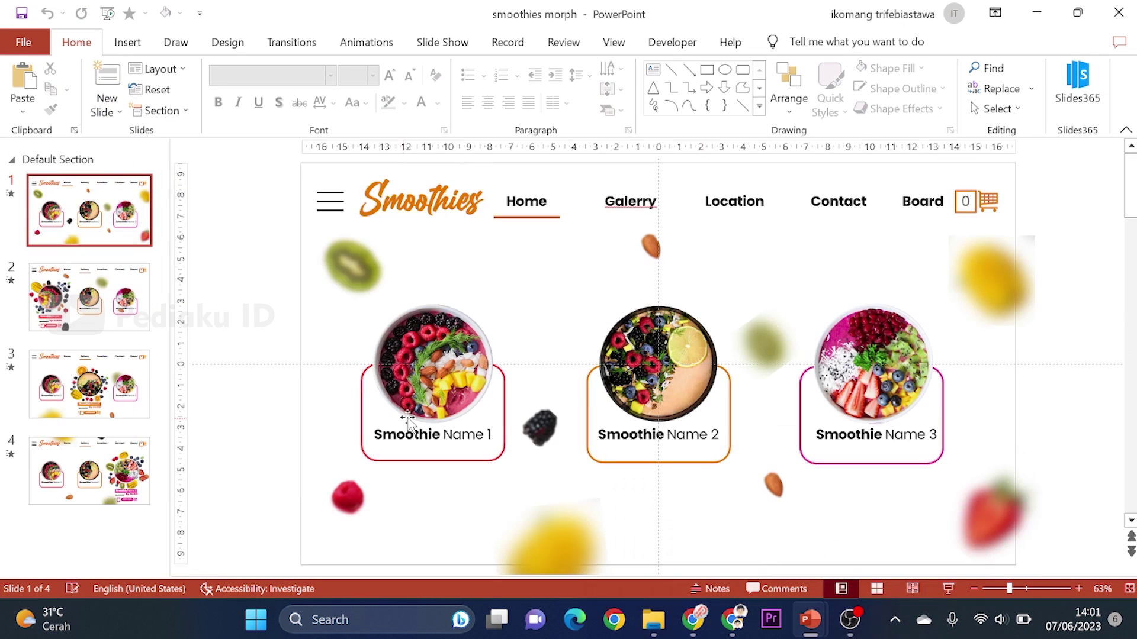
left_click(447, 358)
left_click(707, 344, "shift")
left_click(862, 353, "shift")
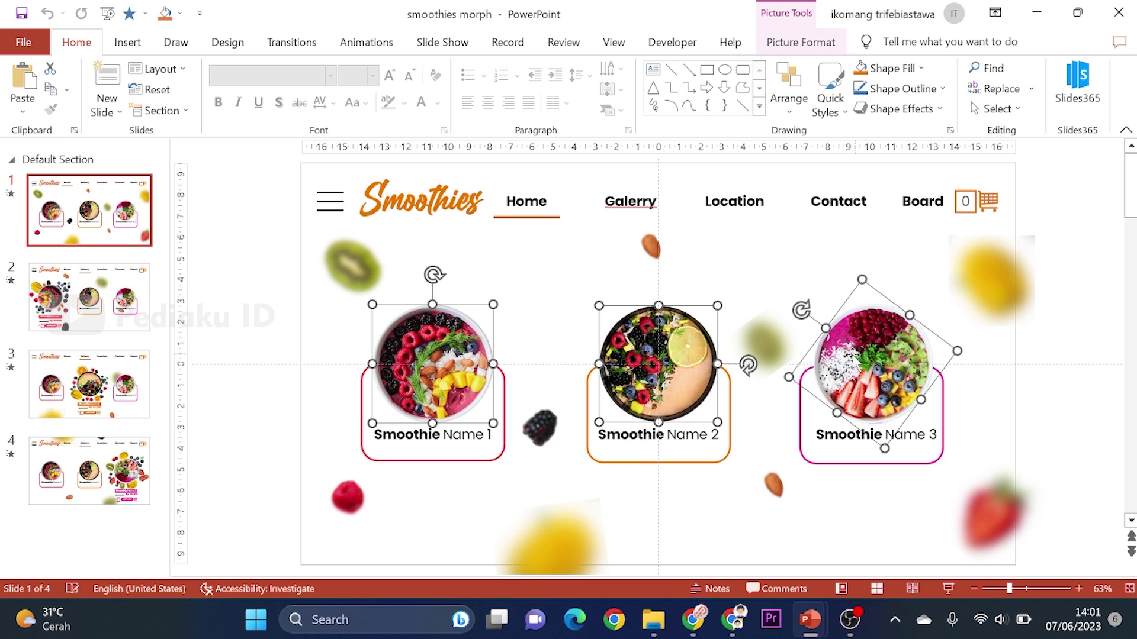
mouse_move(809, 620)
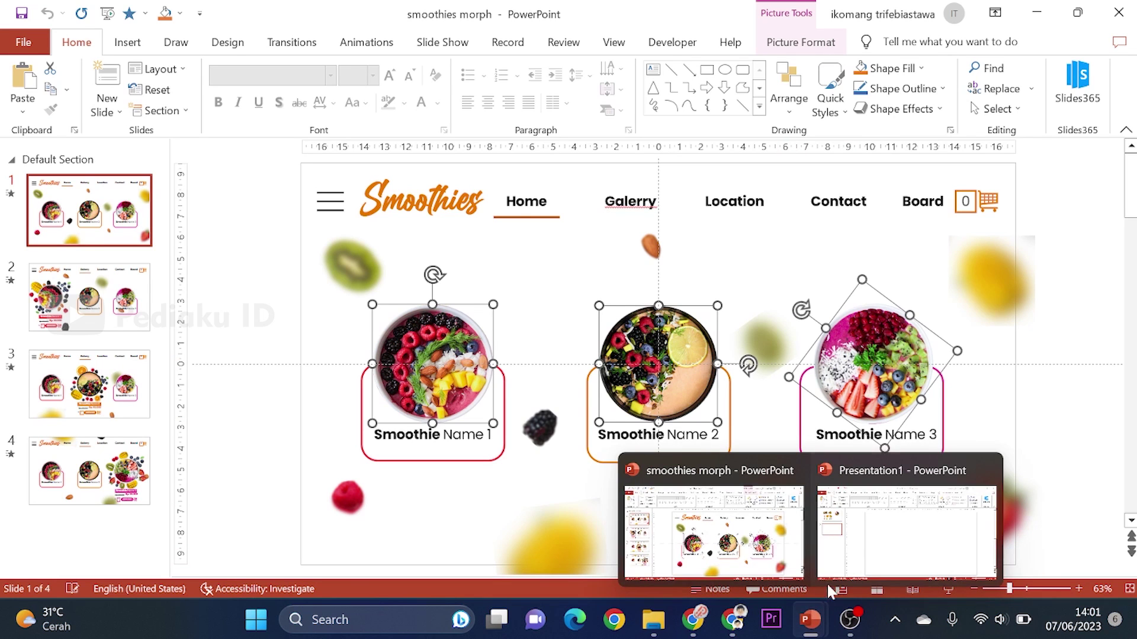
- Paste the three round bowls onto Presentation1's slide 2, then return to slide 1
left_click(873, 544)
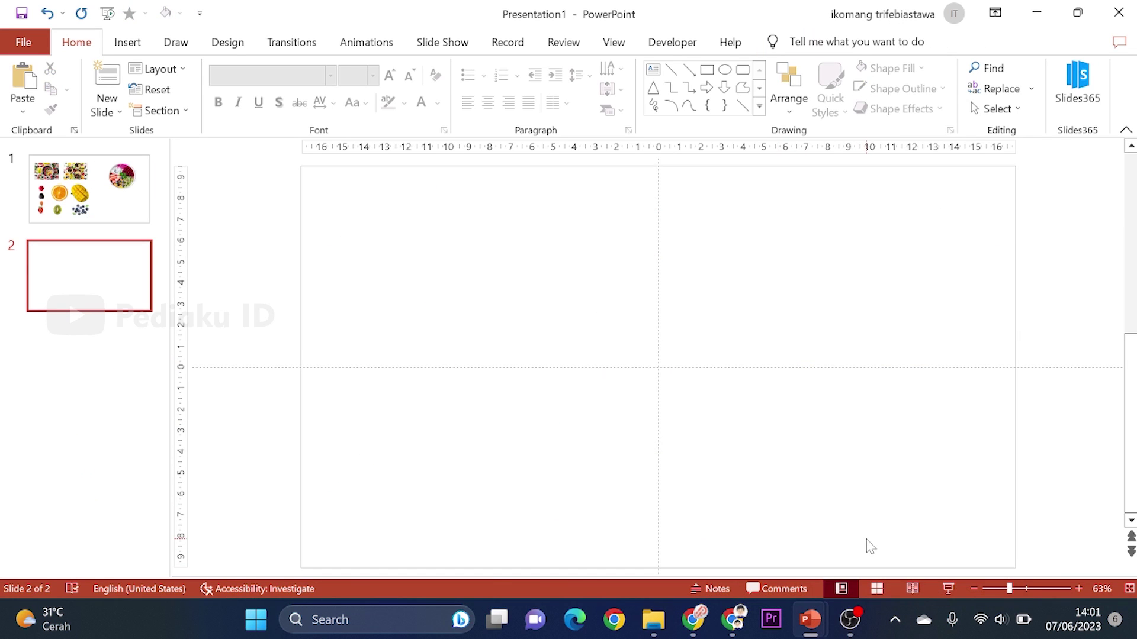
key("ctrl+v")
left_click(861, 502)
left_click(886, 382)
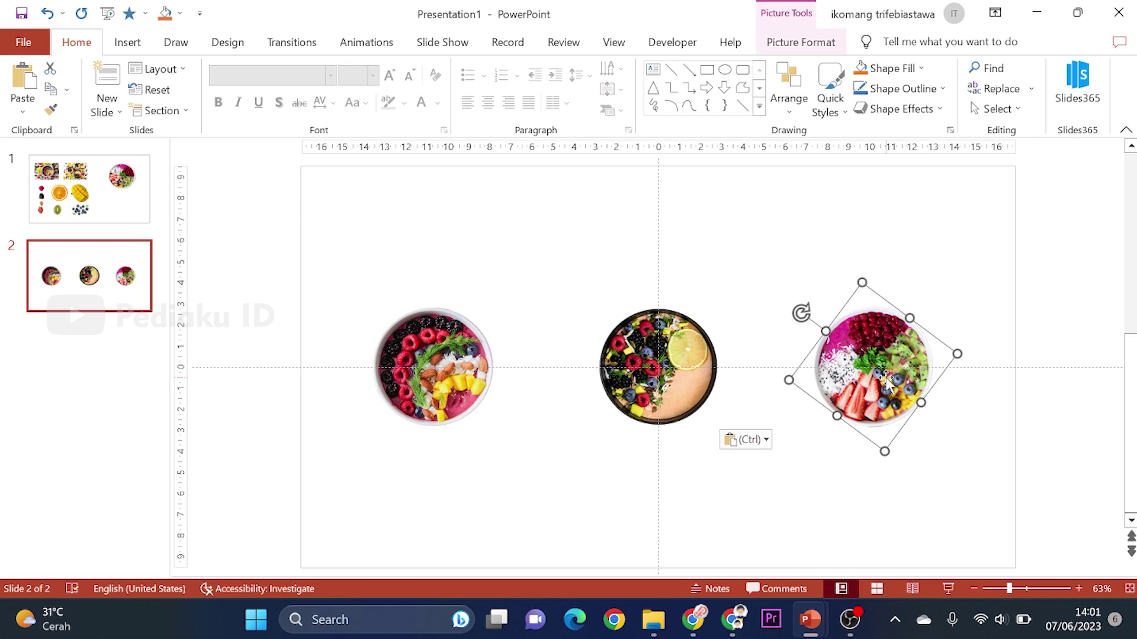
left_click(767, 256)
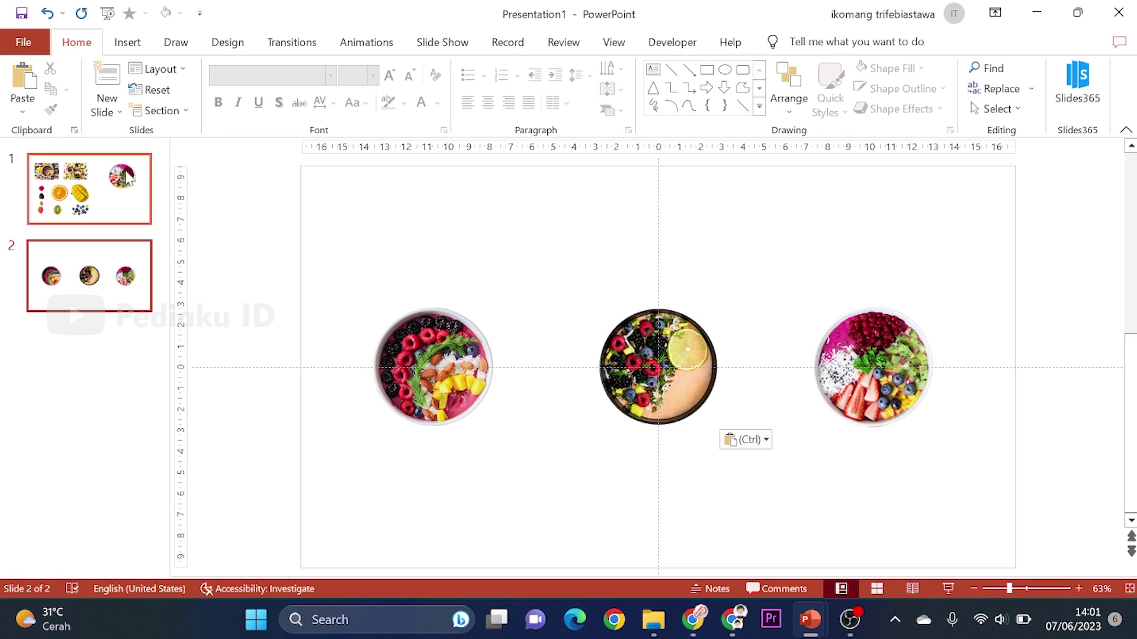
left_click(126, 176)
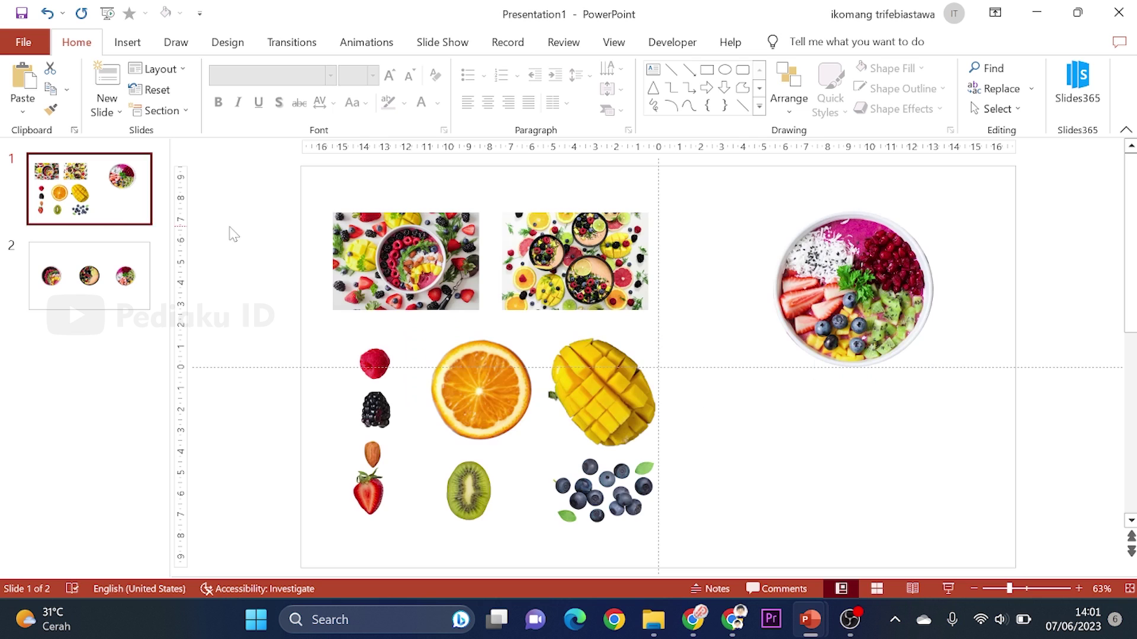
- Select the six fruit pictures on slide 1, including raspberry, blackberry, almond and strawberry
left_click(374, 362)
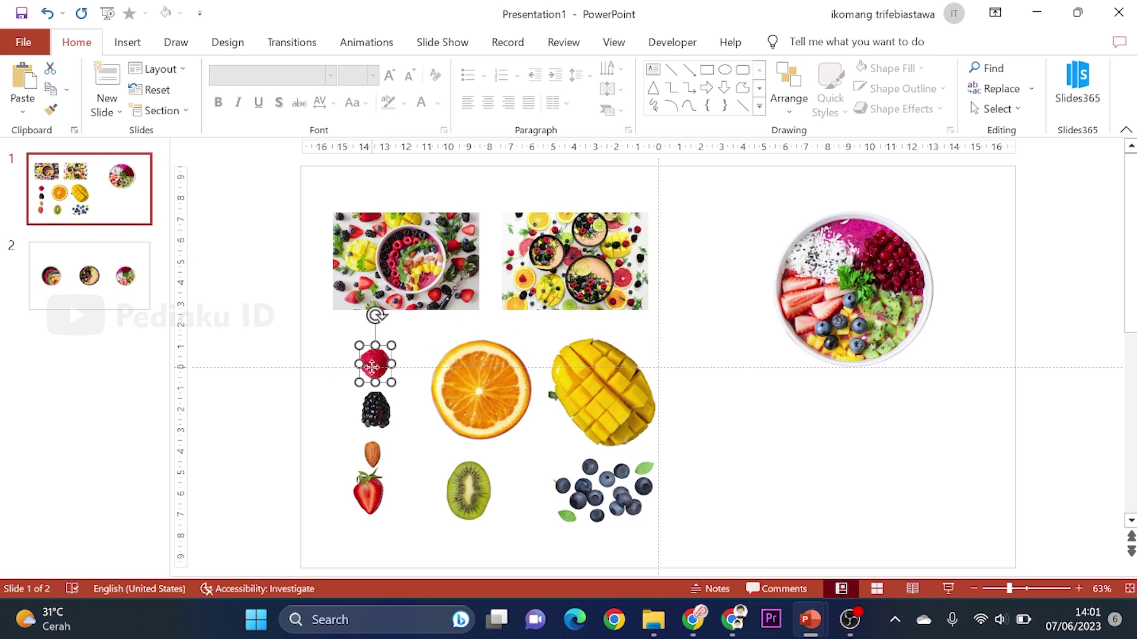
left_click(375, 410, "shift")
left_click(371, 456, "shift")
left_click(375, 493, "shift")
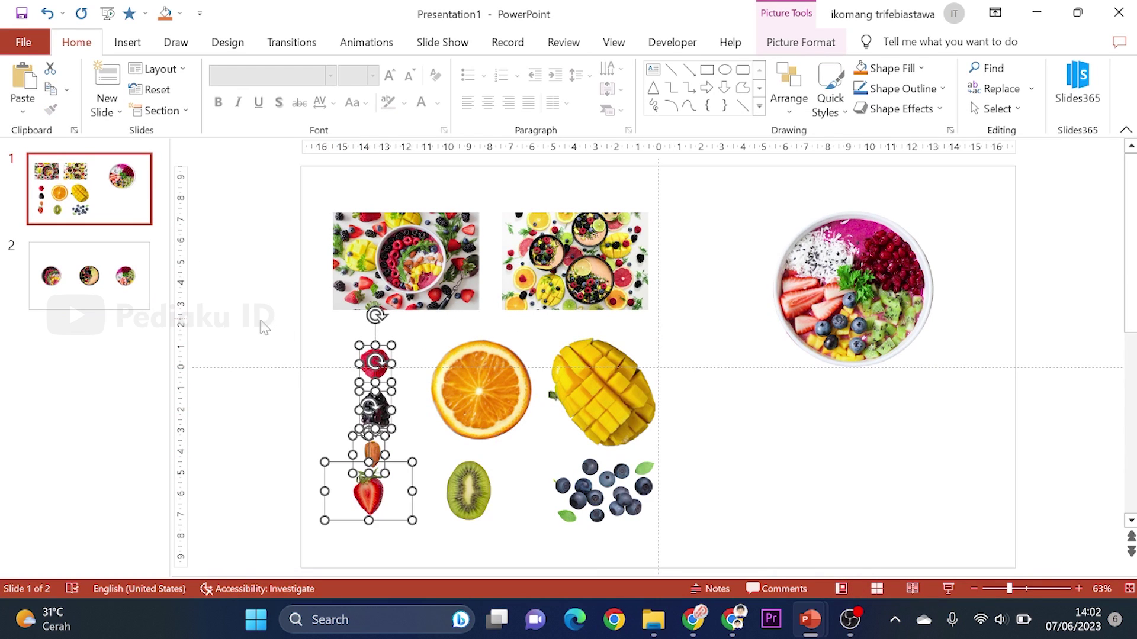
left_click_drag(243, 316, 729, 585)
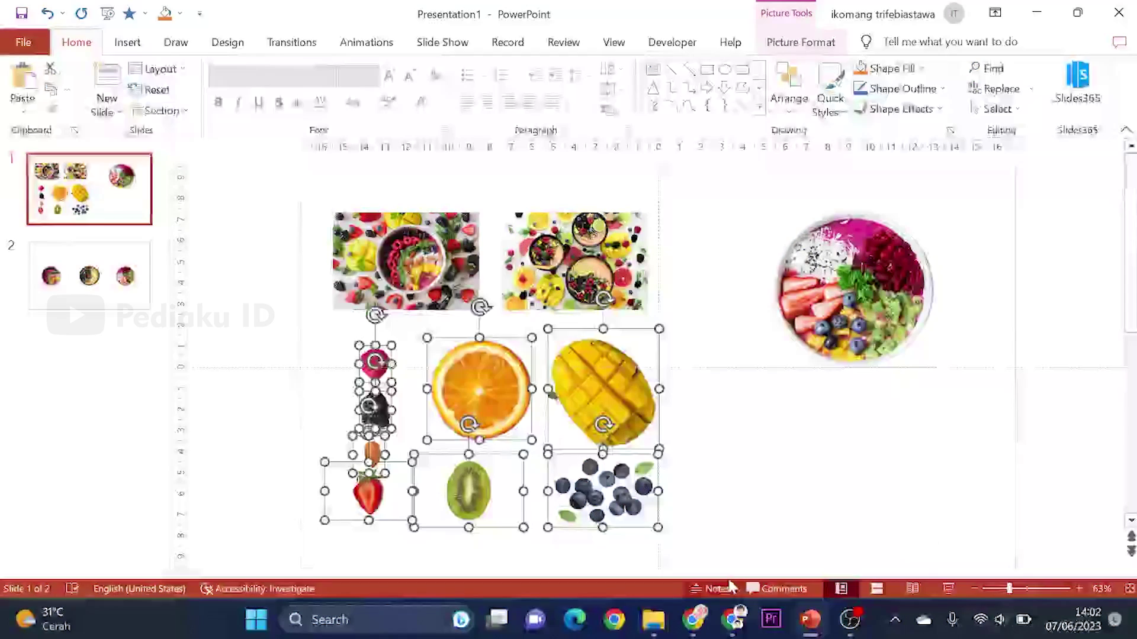
- Paste the fruit onto slide 2 around the bowls and group the left bowl's fruit pieces
left_click(105, 275)
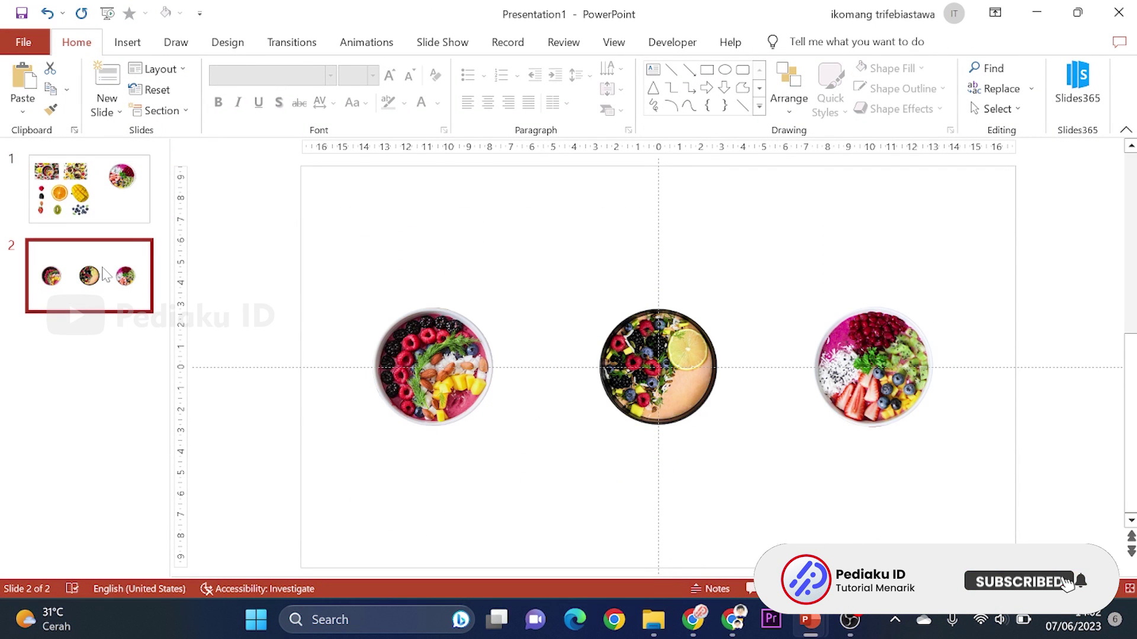
key("ctrl+v")
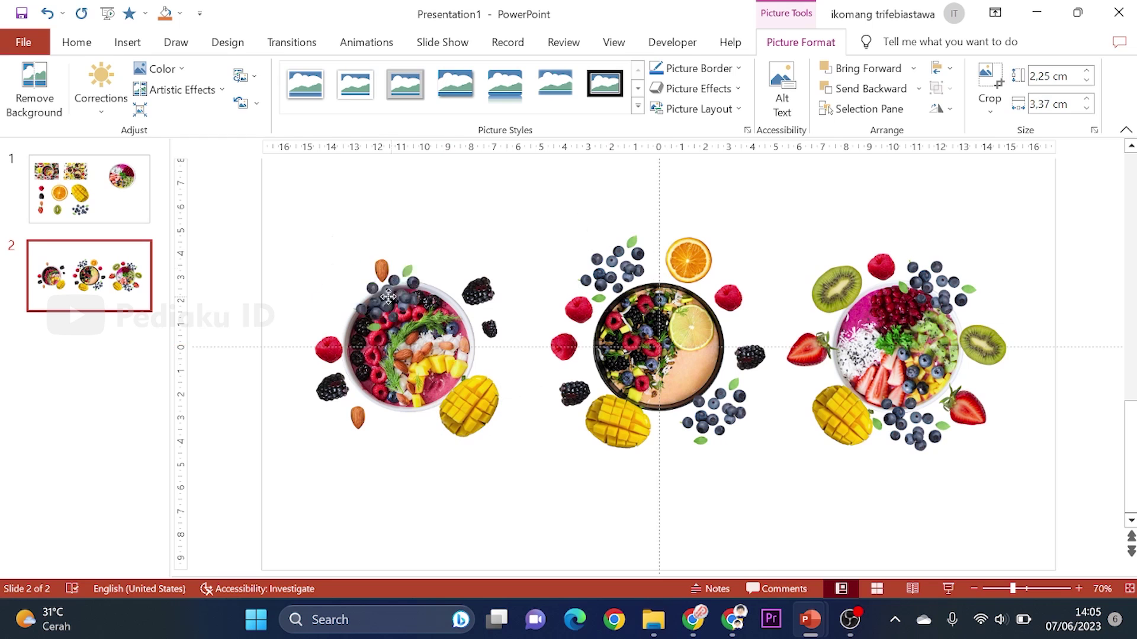
left_click_drag(255, 219, 542, 517)
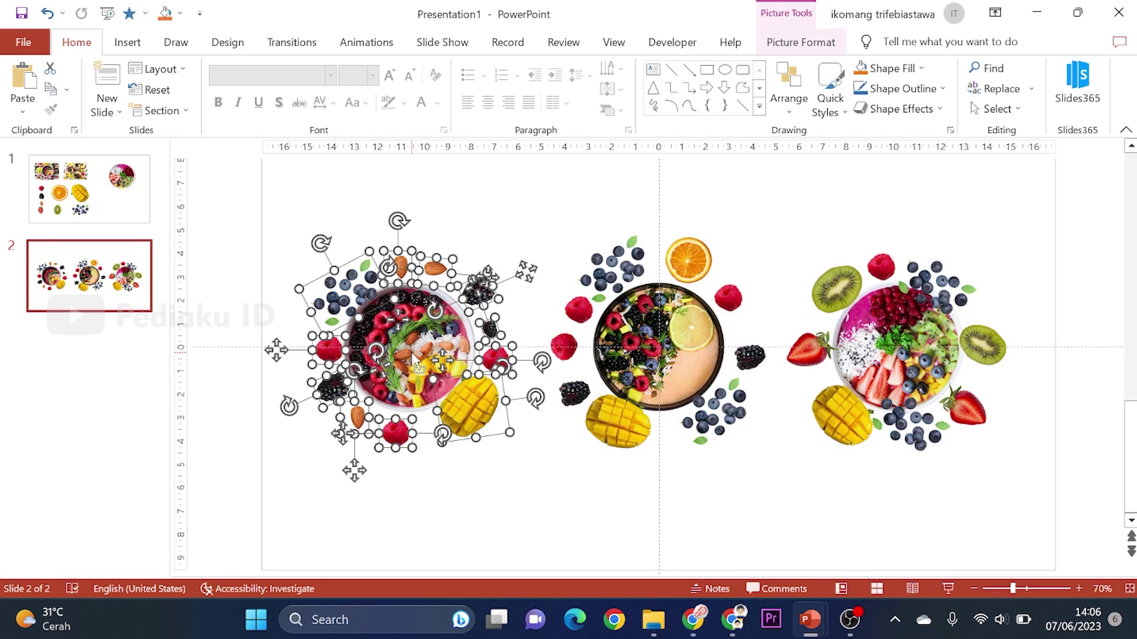
key("ctrl+g")
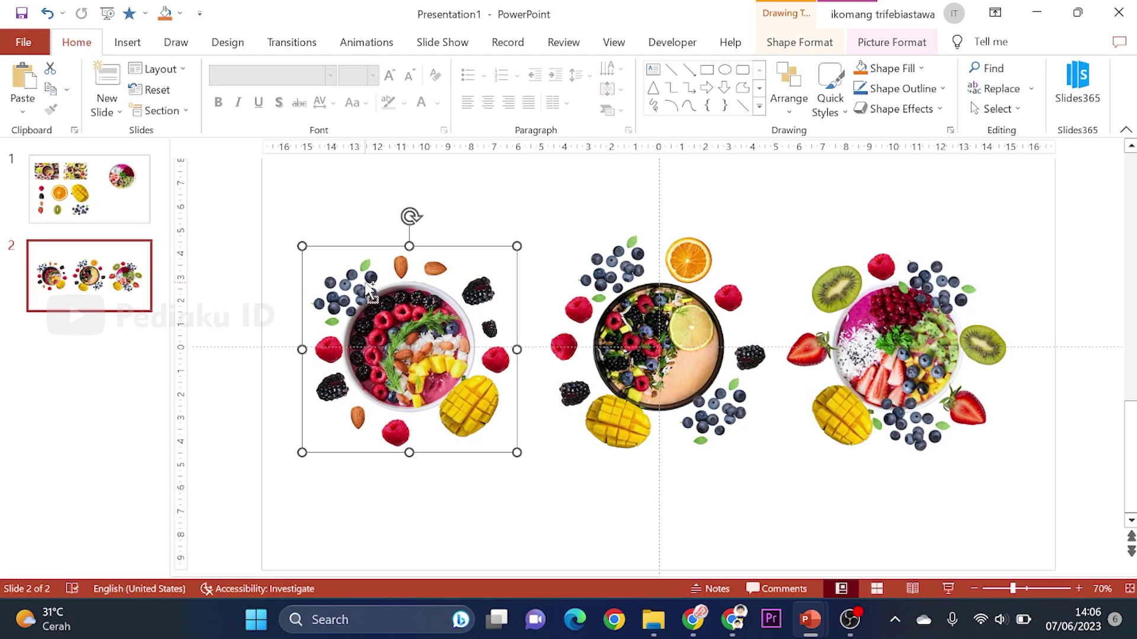
- Turn the left bowl's fruit group into a single picture and send it behind the left bowl
key("Delete")
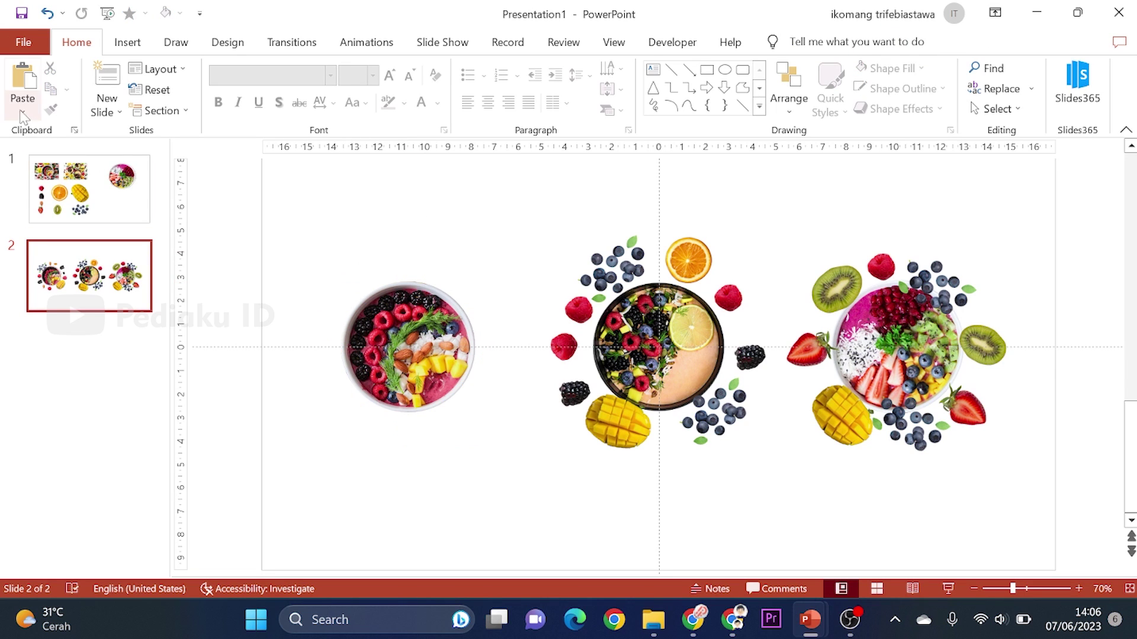
left_click(23, 107)
left_click(48, 159)
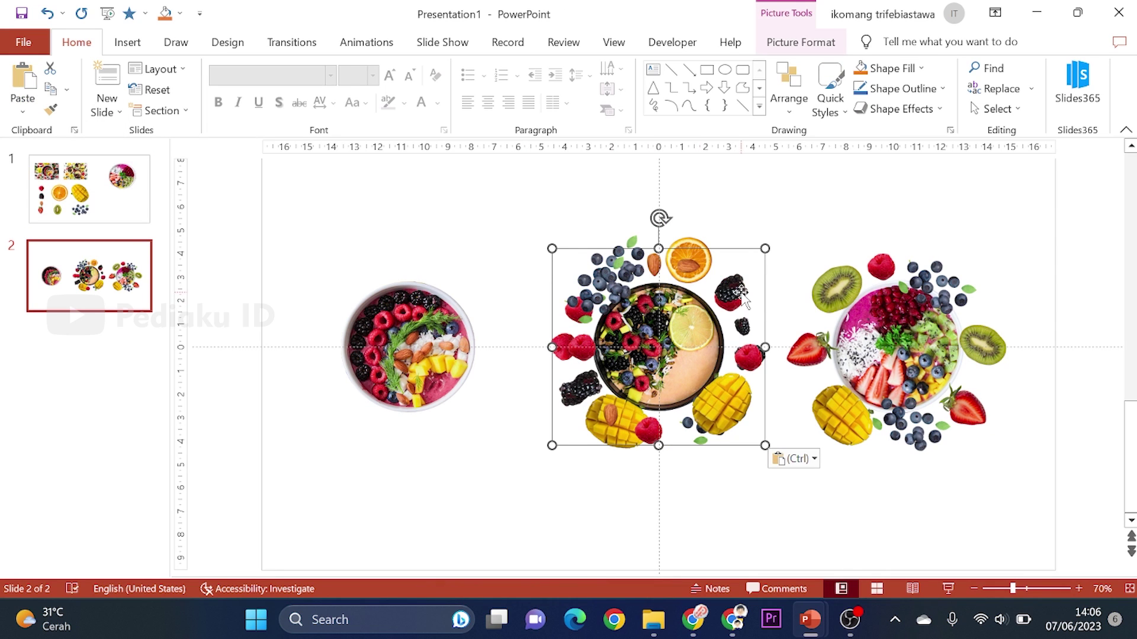
left_click_drag(741, 294, 483, 296)
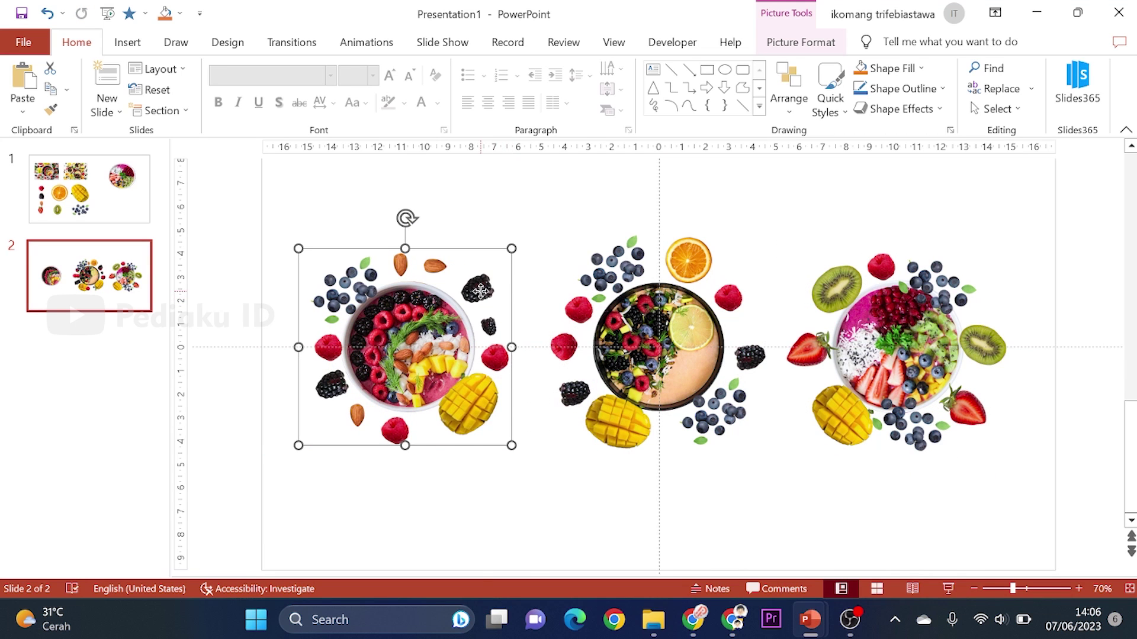
right_click(483, 296)
left_click(540, 445)
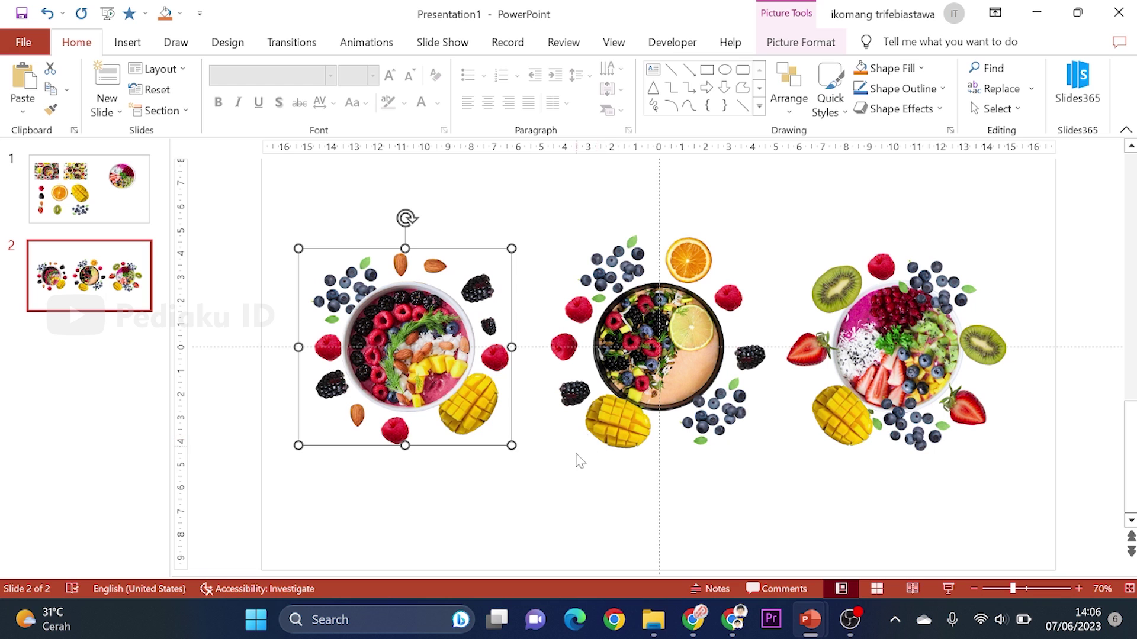
left_click(580, 467)
- Paste the middle fruit decoration back as a picture and group the right bowl's fruit pieces
left_click(613, 429)
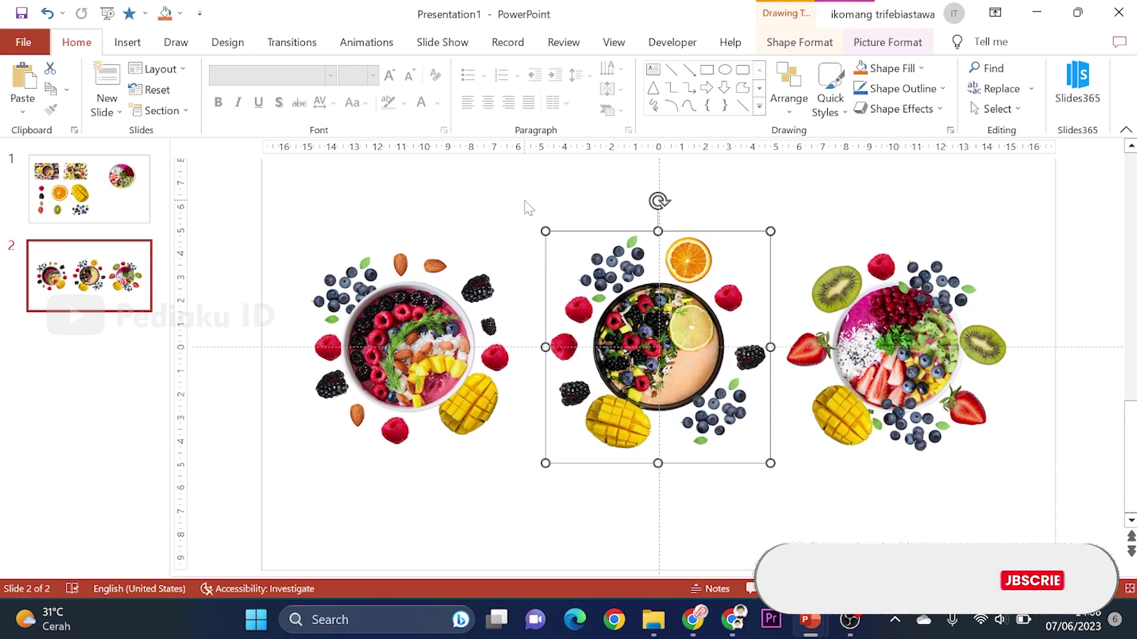
key("ctrl+x")
left_click(23, 112)
left_click(45, 157)
left_click(888, 349)
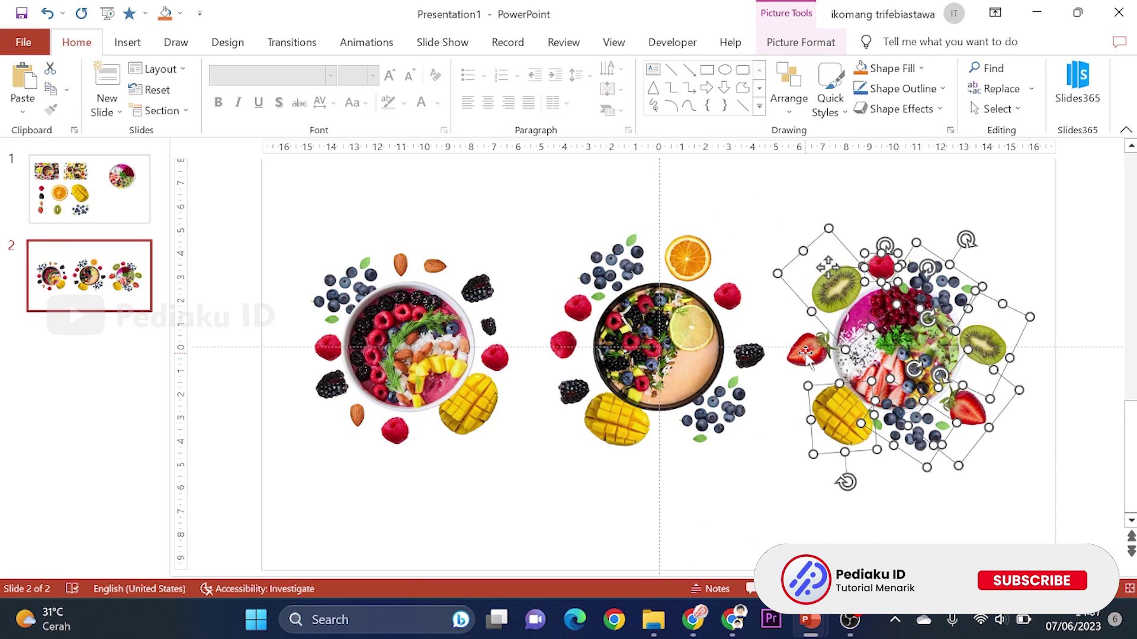
right_click(783, 269)
left_click(1021, 402)
left_click(657, 349)
left_click(900, 349)
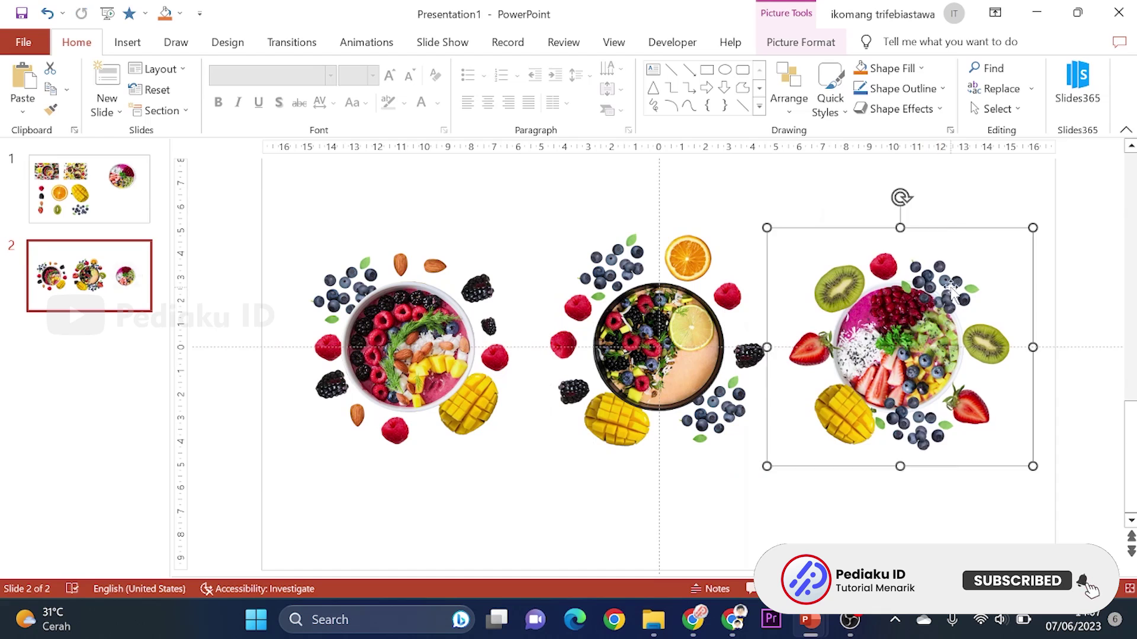
- Crop the left, middle and right fruit pictures down to just their bowls
left_click(480, 290)
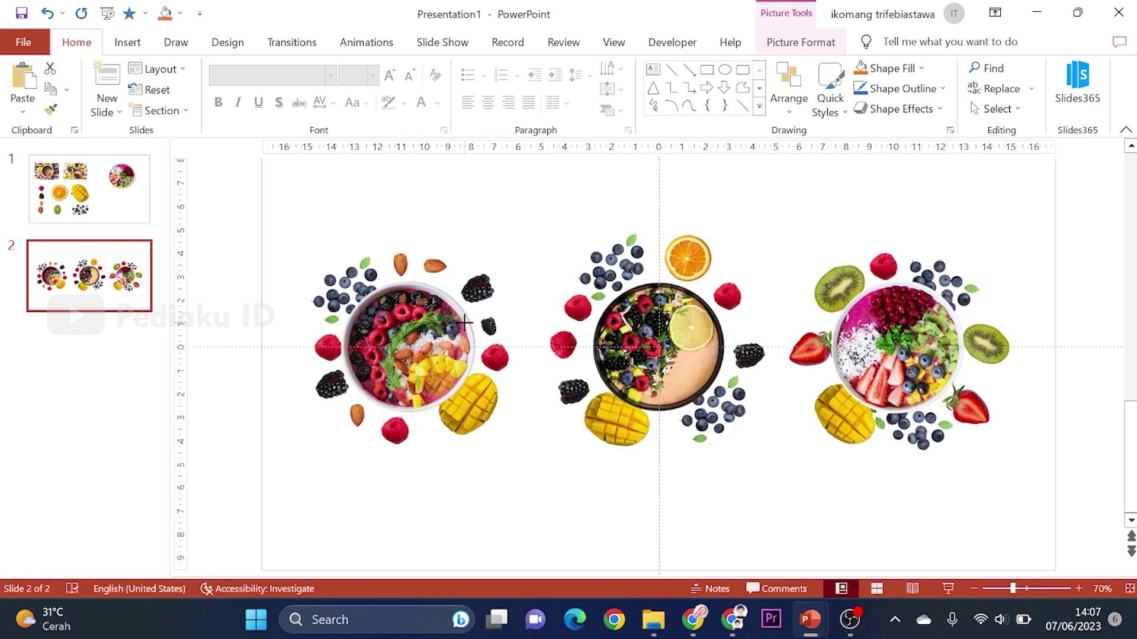
left_click_drag(511, 250, 458, 297)
left_click(614, 268)
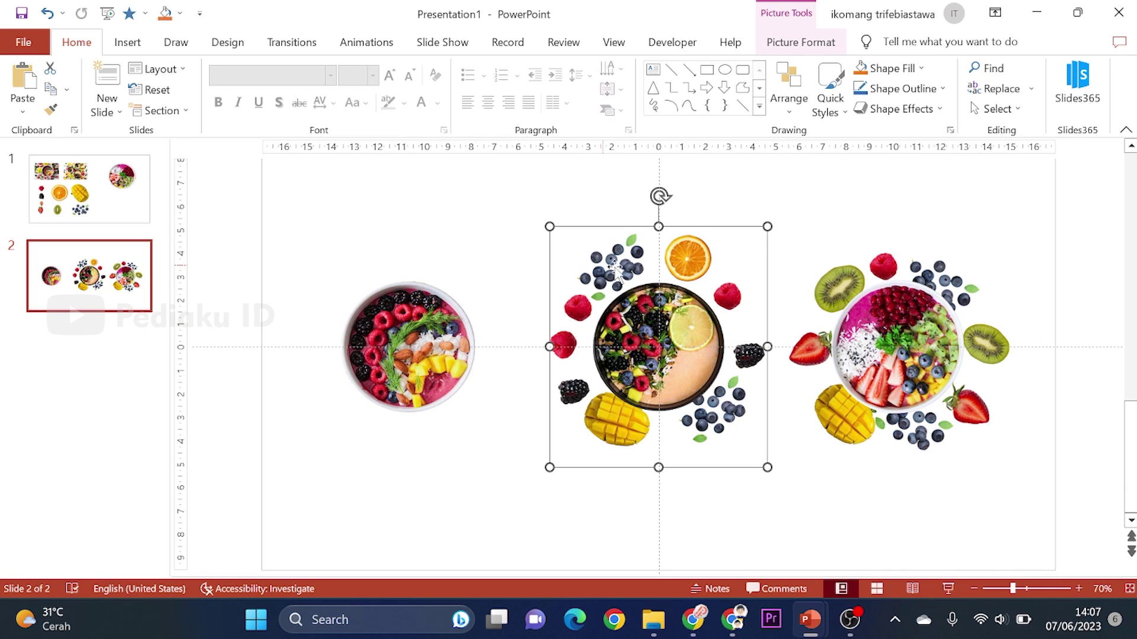
left_click_drag(768, 226, 706, 295)
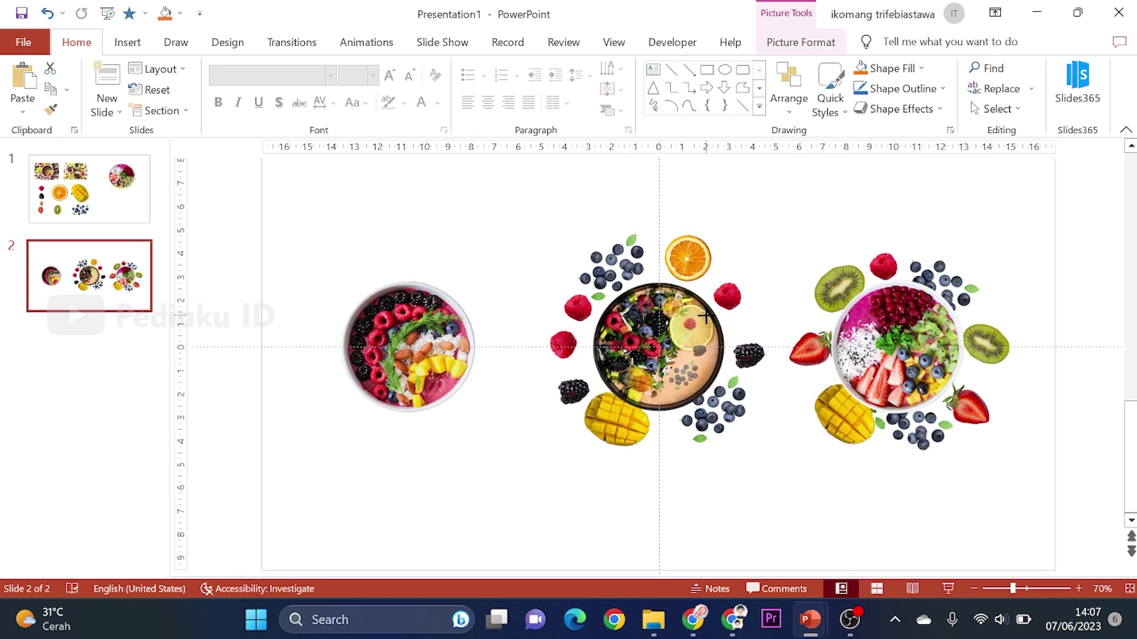
left_click(888, 267)
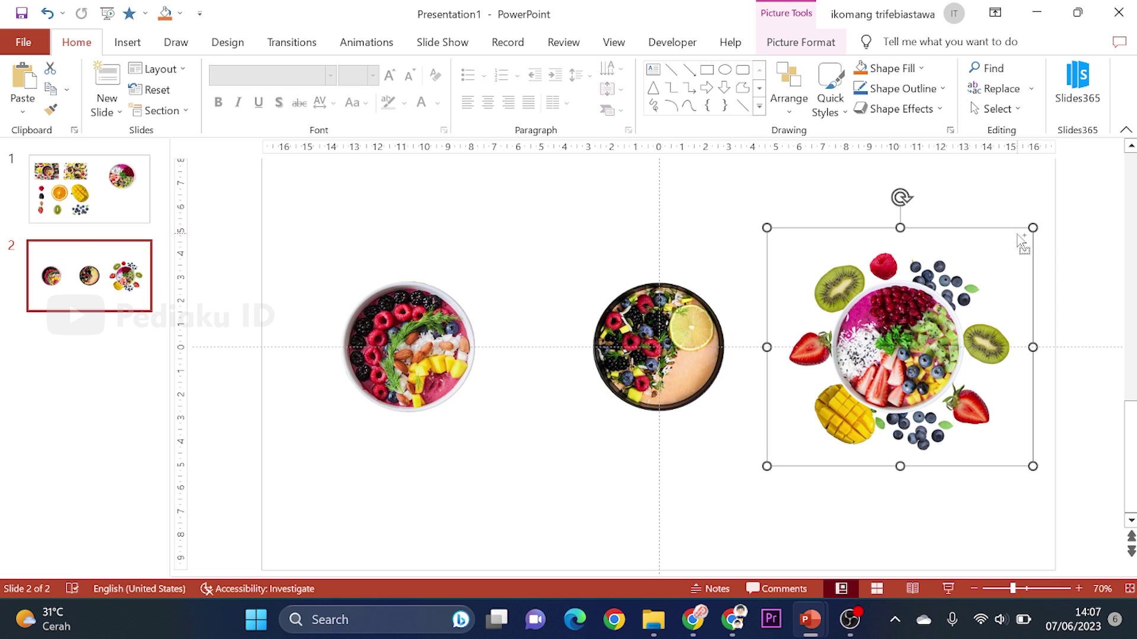
left_click_drag(1032, 227, 964, 290)
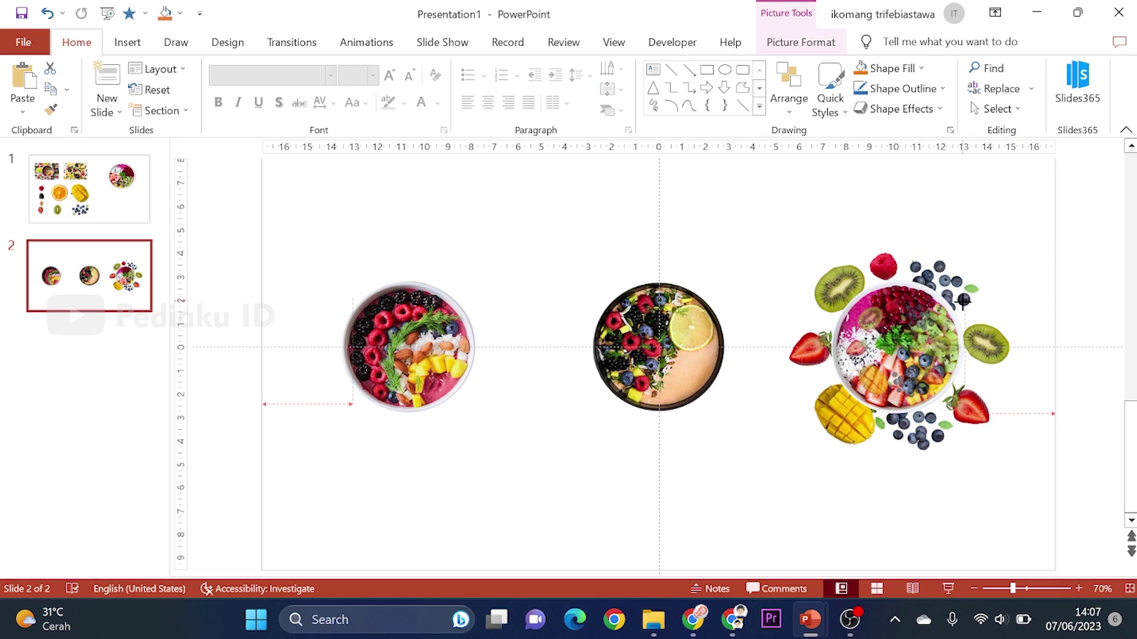
left_click(938, 218)
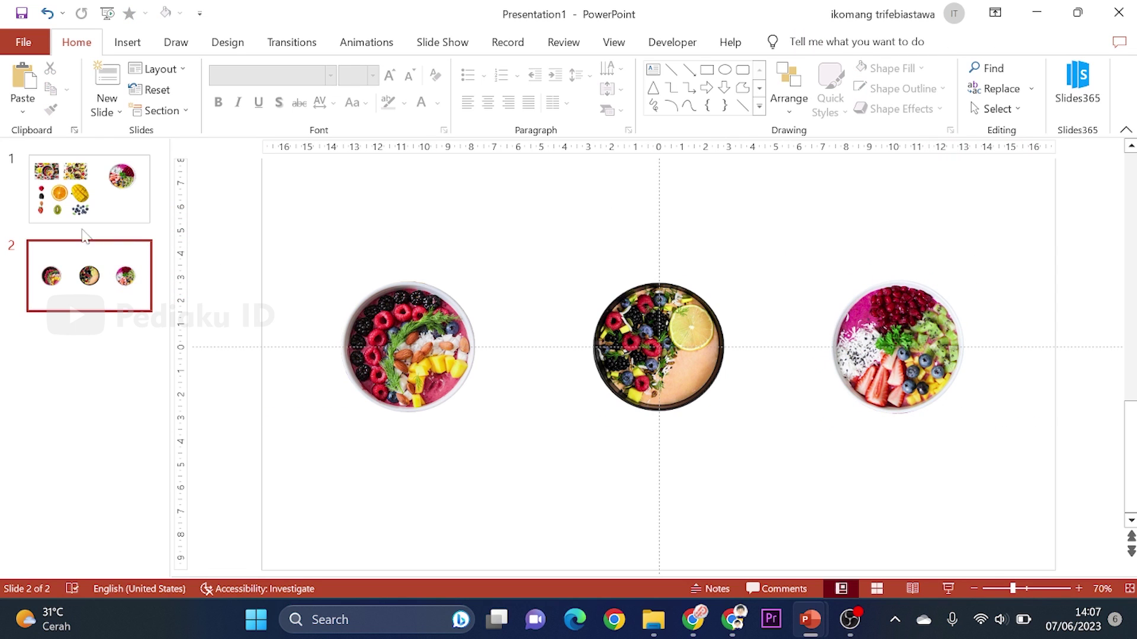
- Delete the ingredients slide, leaving a single slide
left_click(79, 193)
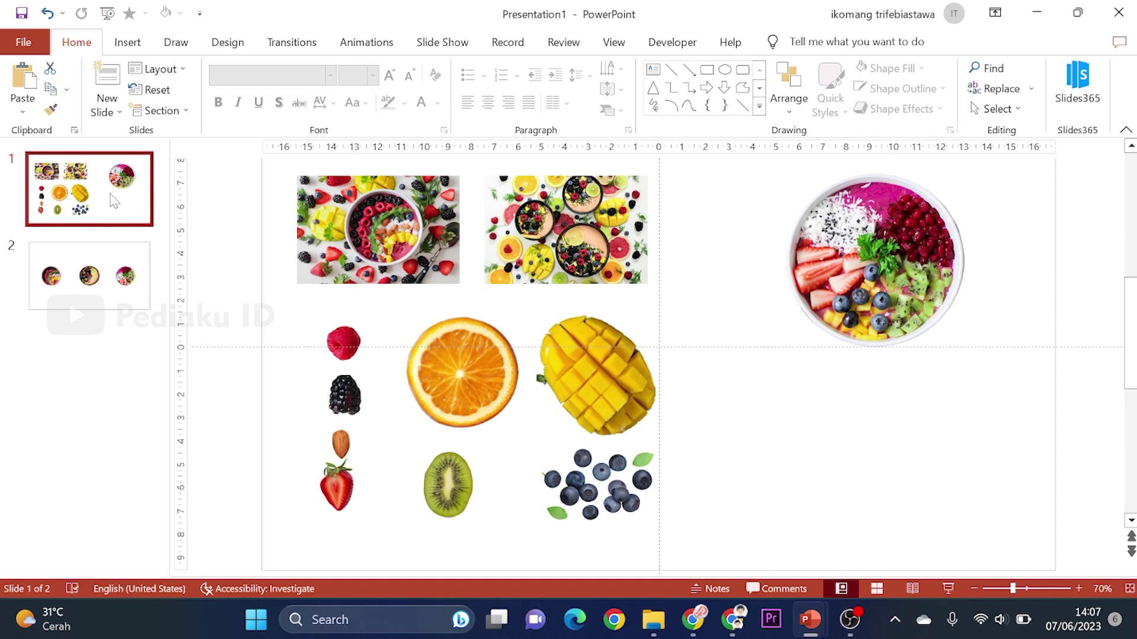
right_click(112, 196)
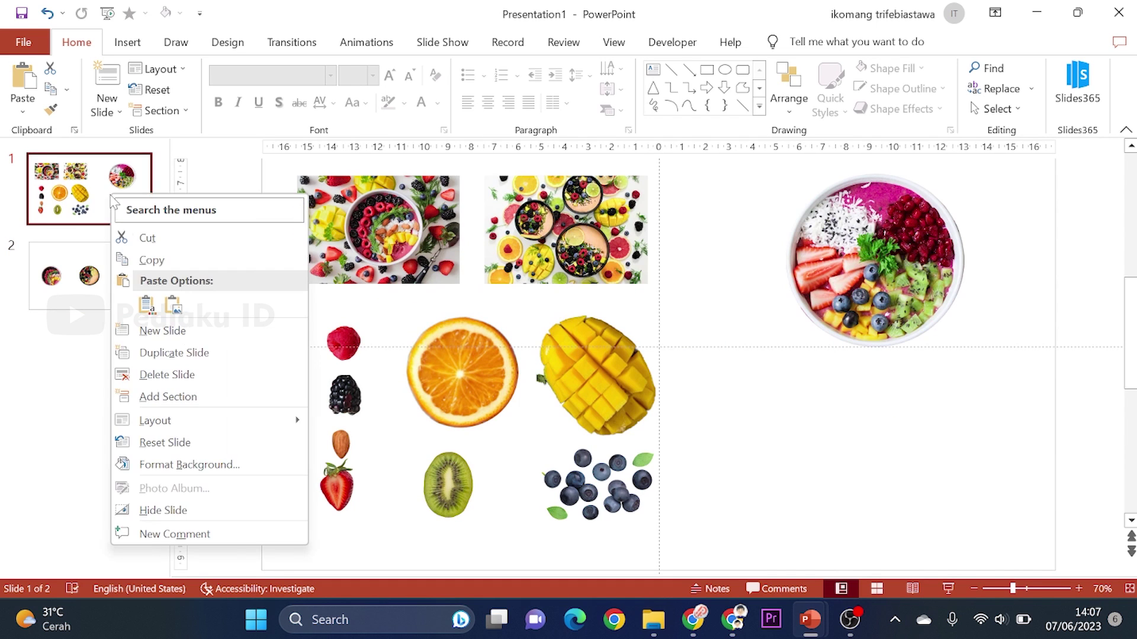
left_click(166, 375)
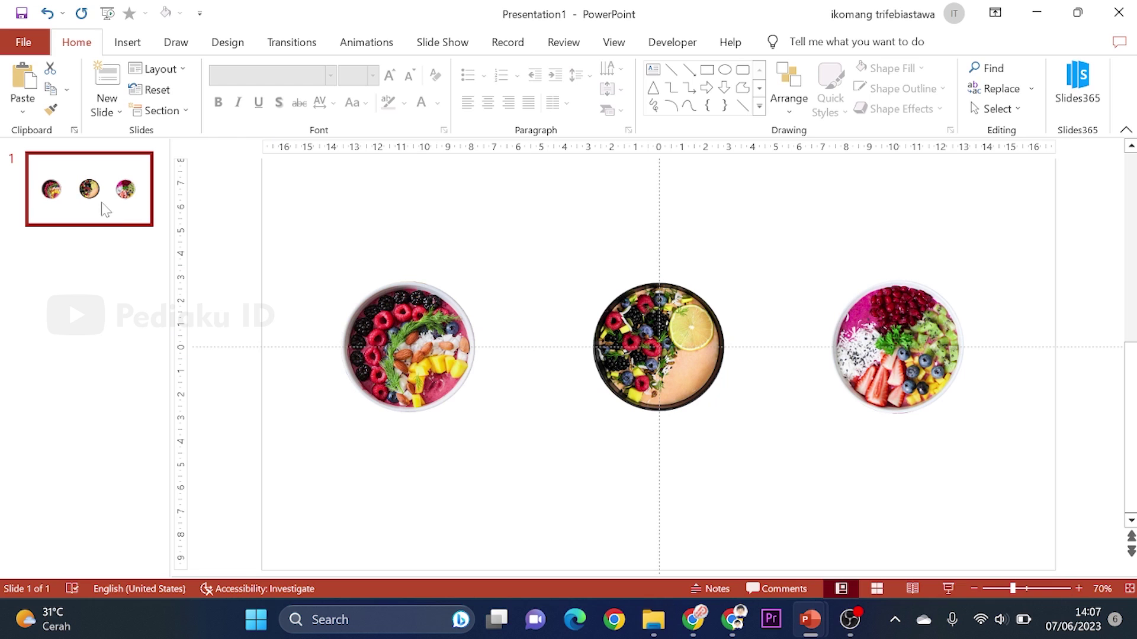
- Draw a rounded rectangle around the first bowl and send it to the back
left_click(144, 44)
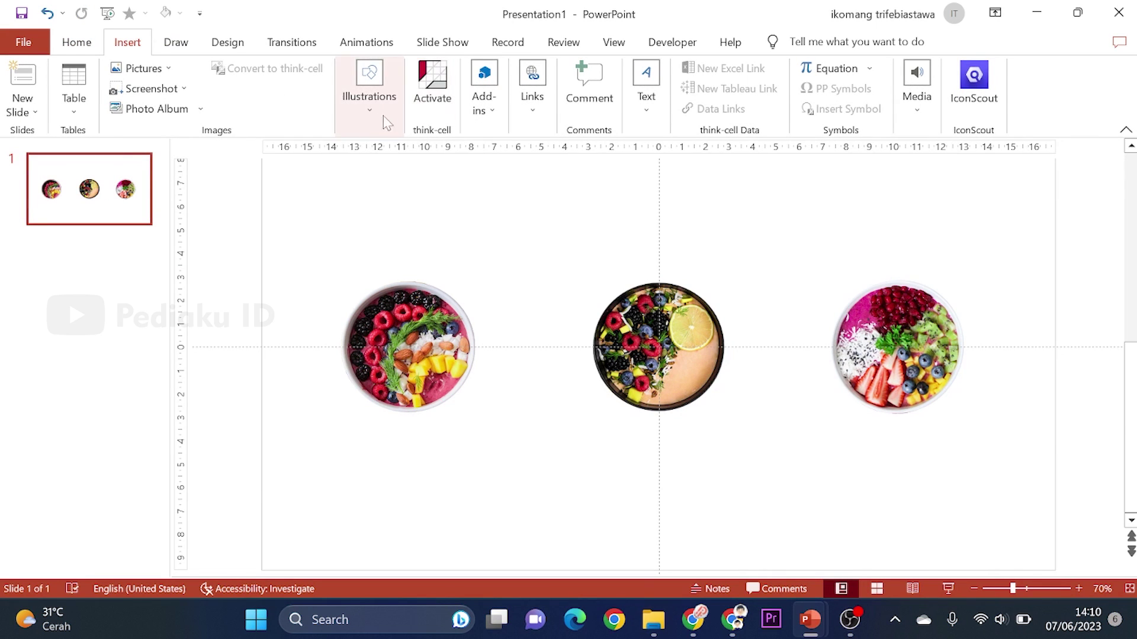
left_click(370, 110)
left_click(367, 196)
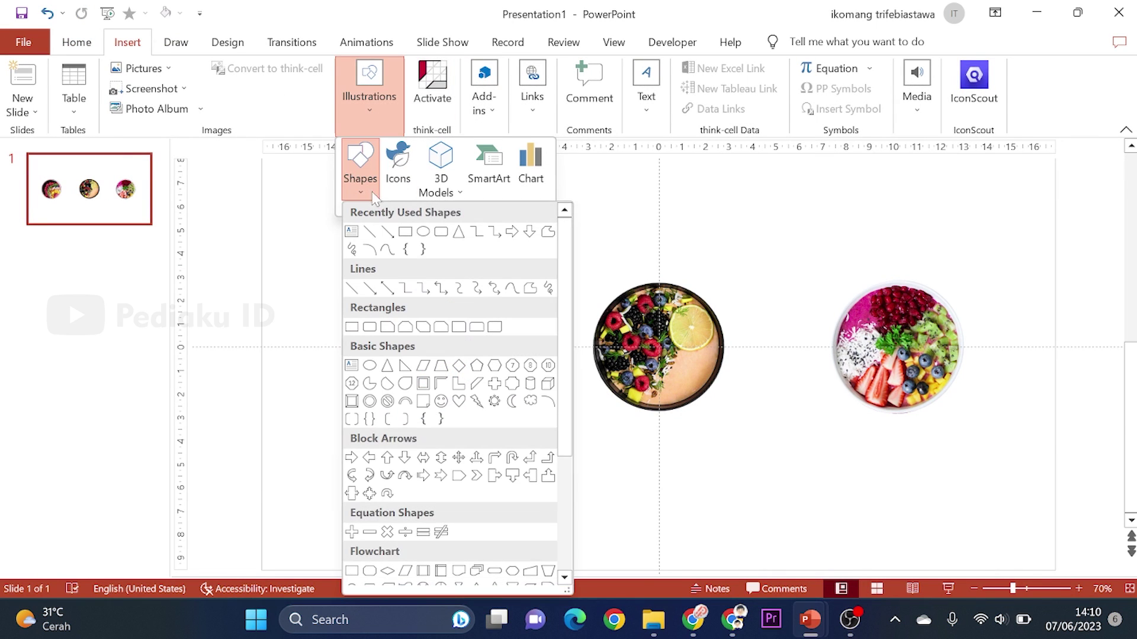
left_click(441, 232)
left_click_drag(487, 354, 637, 484)
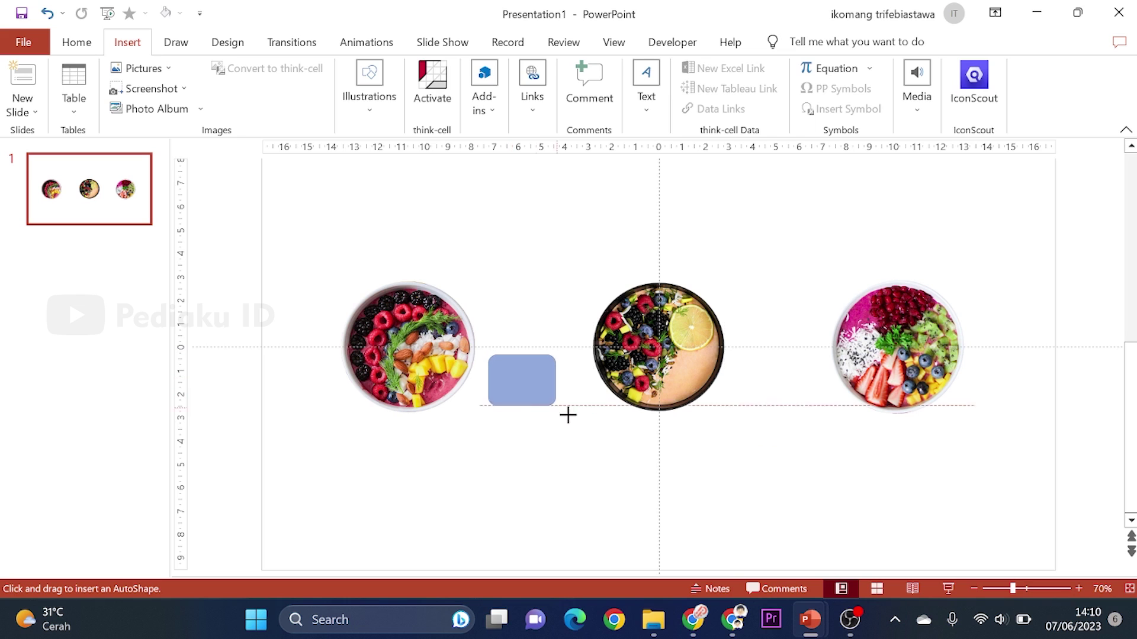
left_click_drag(572, 409, 406, 384)
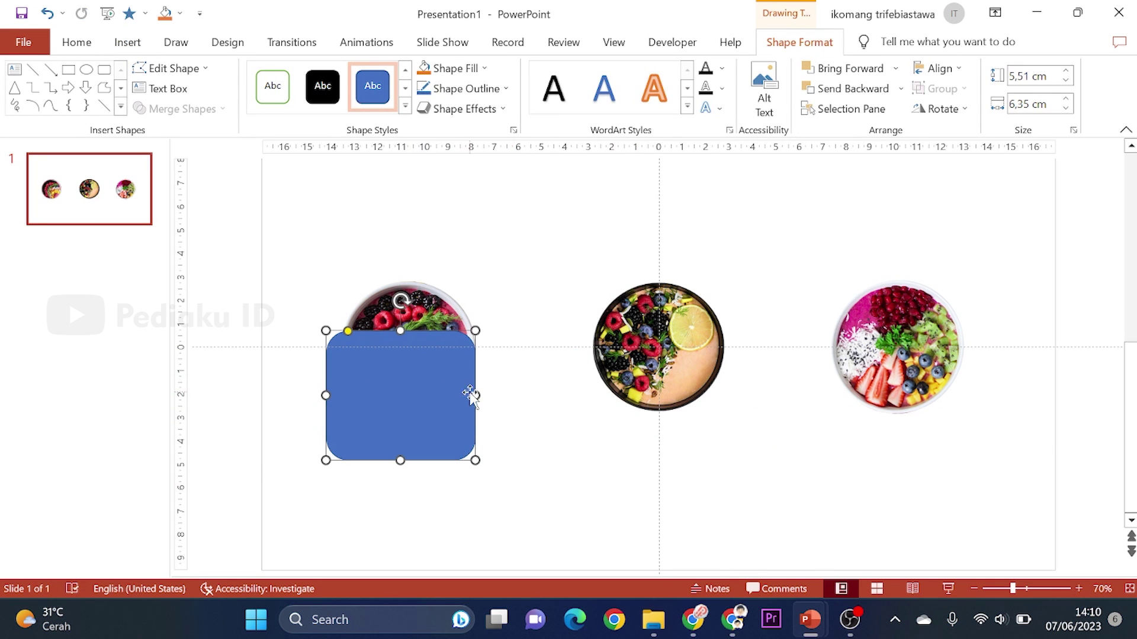
left_click_drag(477, 397, 495, 397)
left_click_drag(436, 421, 432, 427)
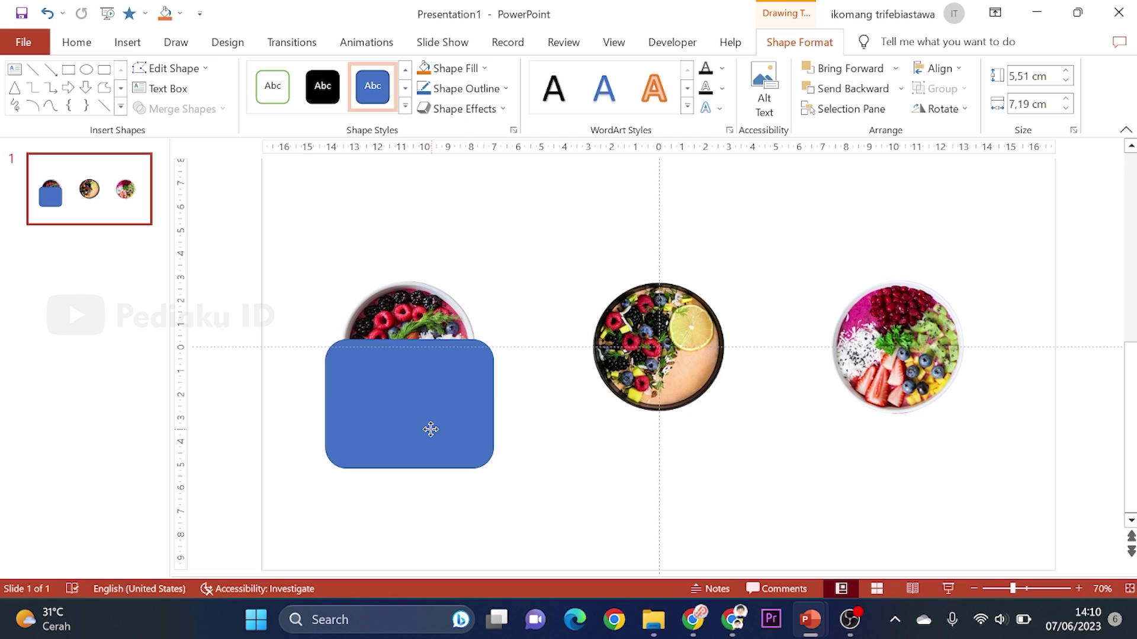
right_click(432, 428)
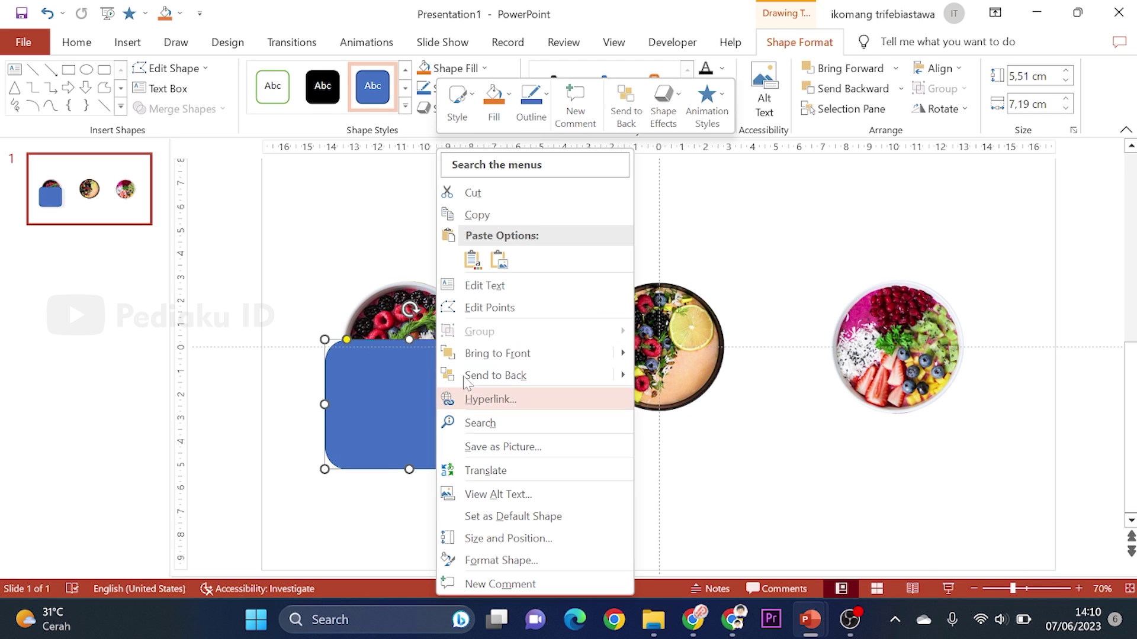
left_click(529, 382)
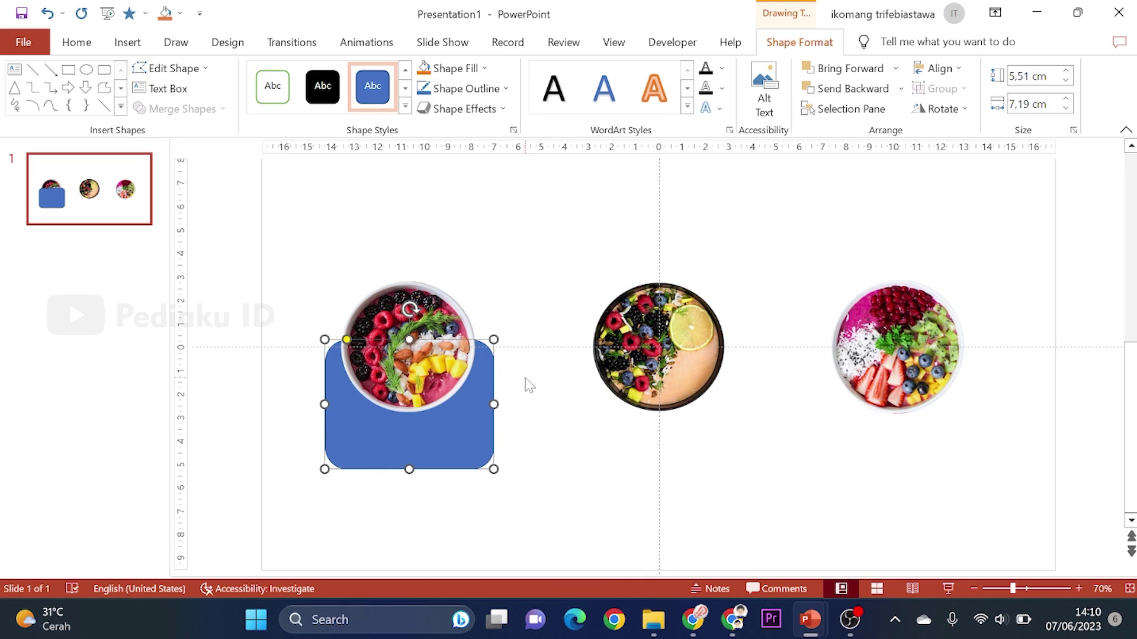
- Give the card no fill, a red outline sampled from the slide, and 2¼ pt weight
left_click(450, 70)
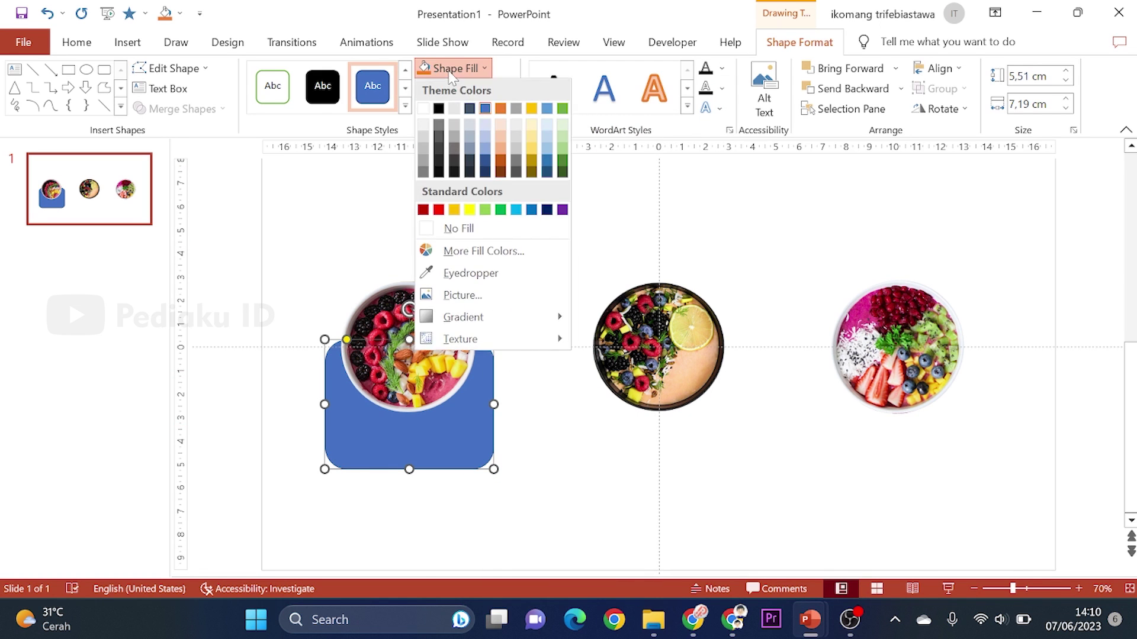
left_click(480, 231)
left_click(463, 88)
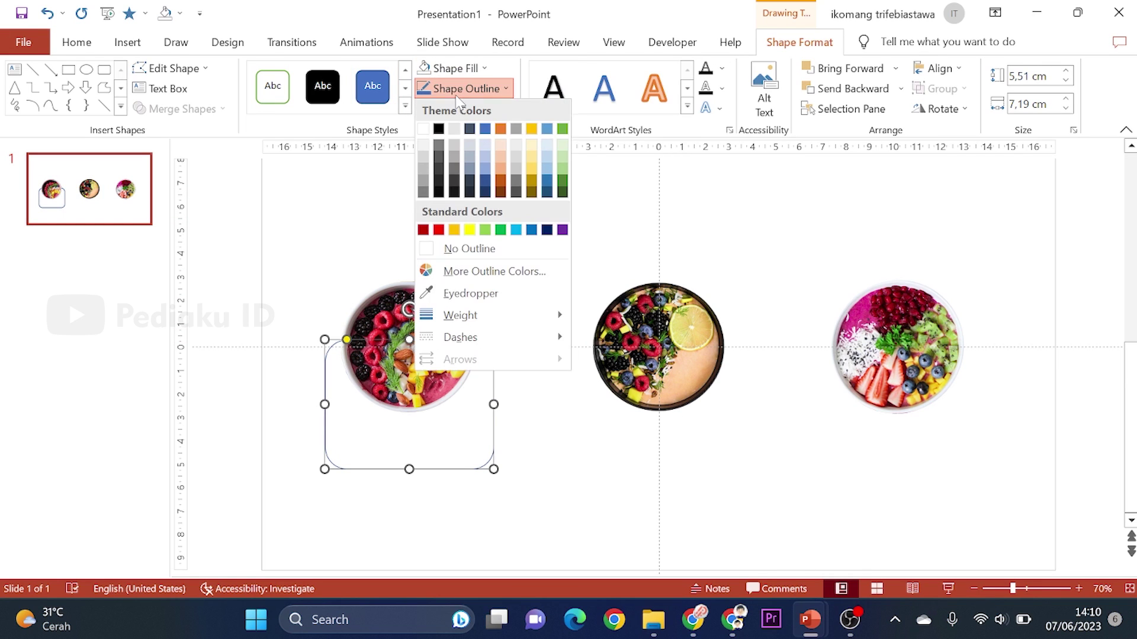
left_click(431, 294)
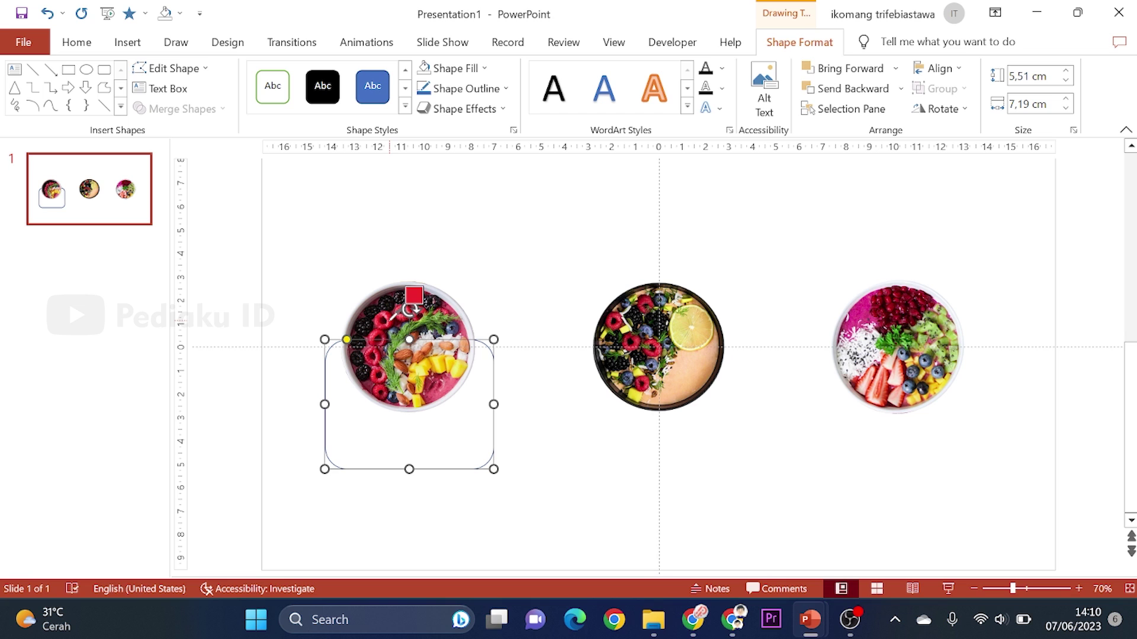
left_click(465, 89)
mouse_move(460, 351)
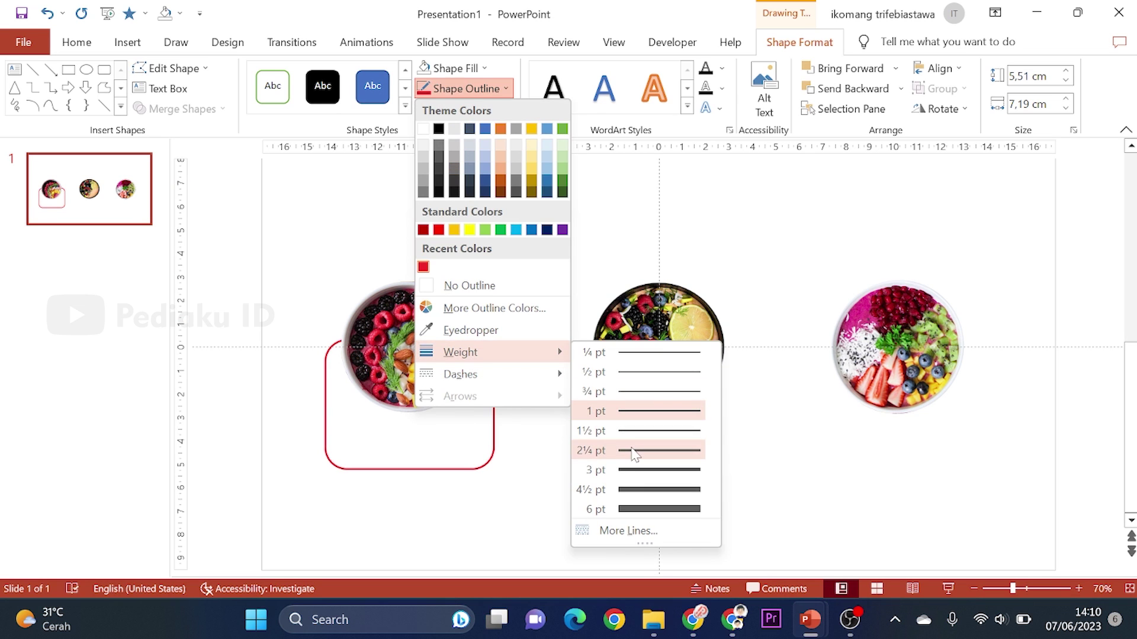
left_click(635, 451)
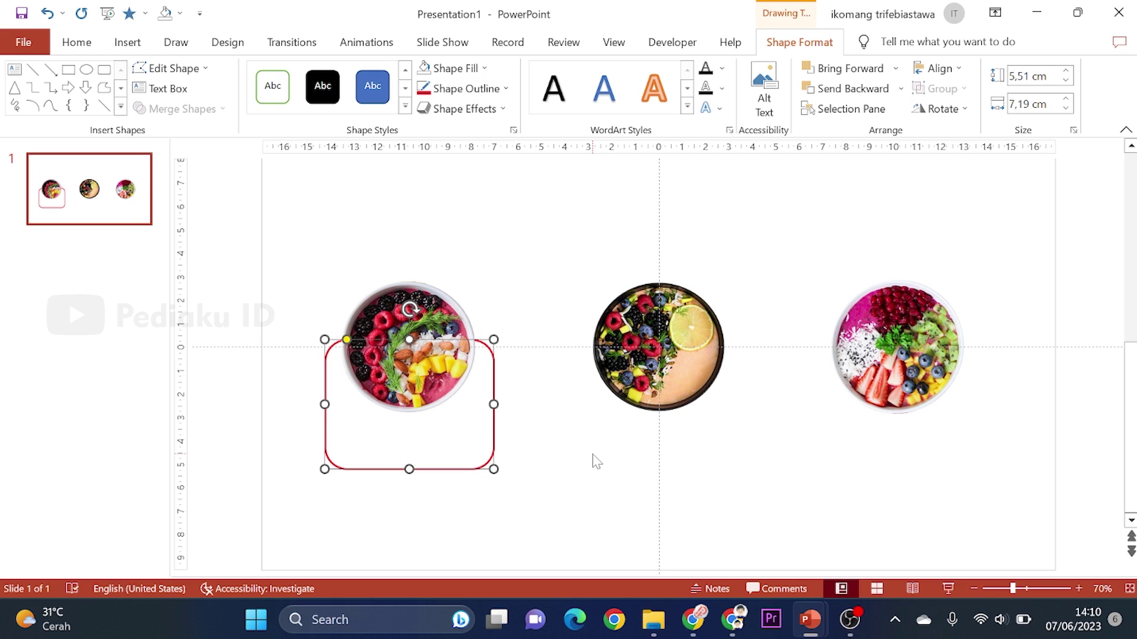
- Duplicate the card under the middle and right bowls, outlining them gold and pink
key("ctrl+d")
left_click_drag(507, 394, 743, 385)
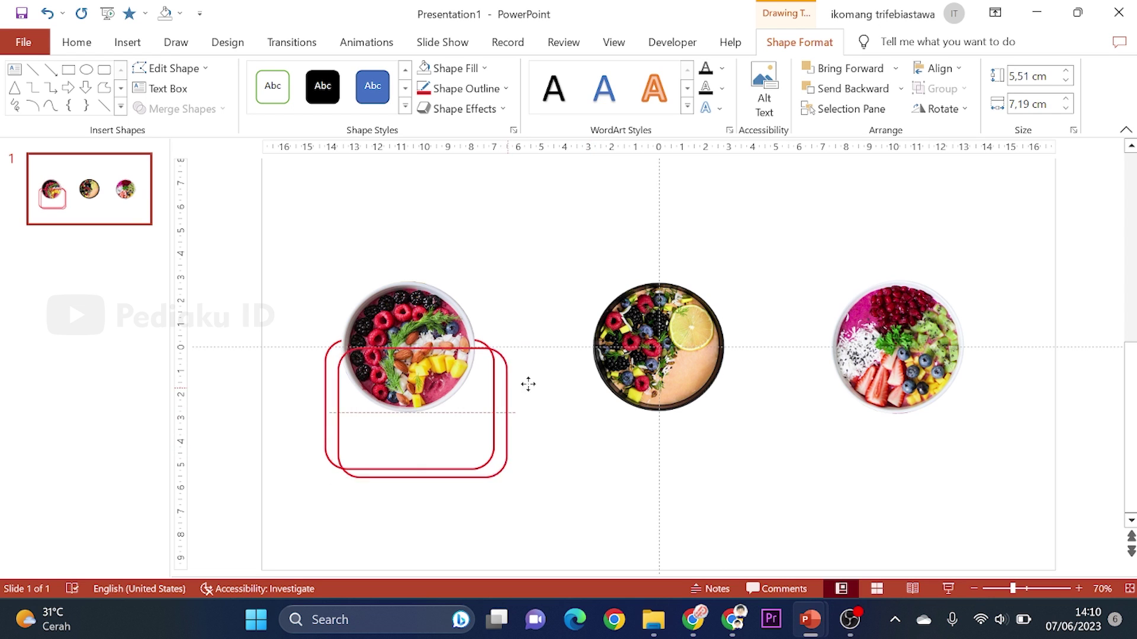
key("ctrl+d")
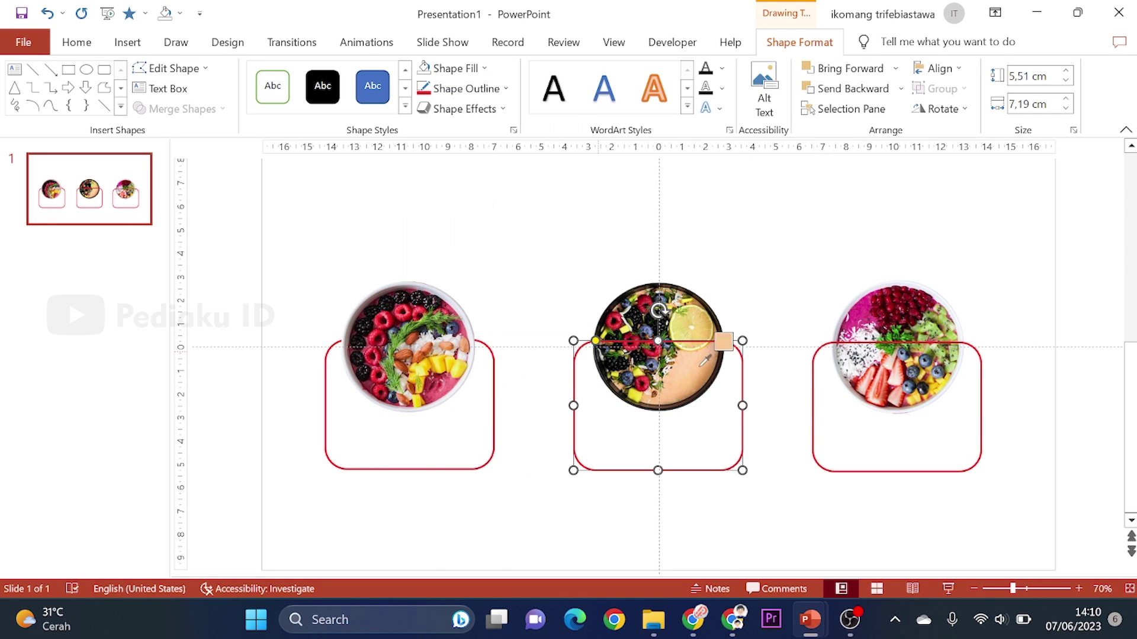
left_click_drag(700, 372, 700, 372)
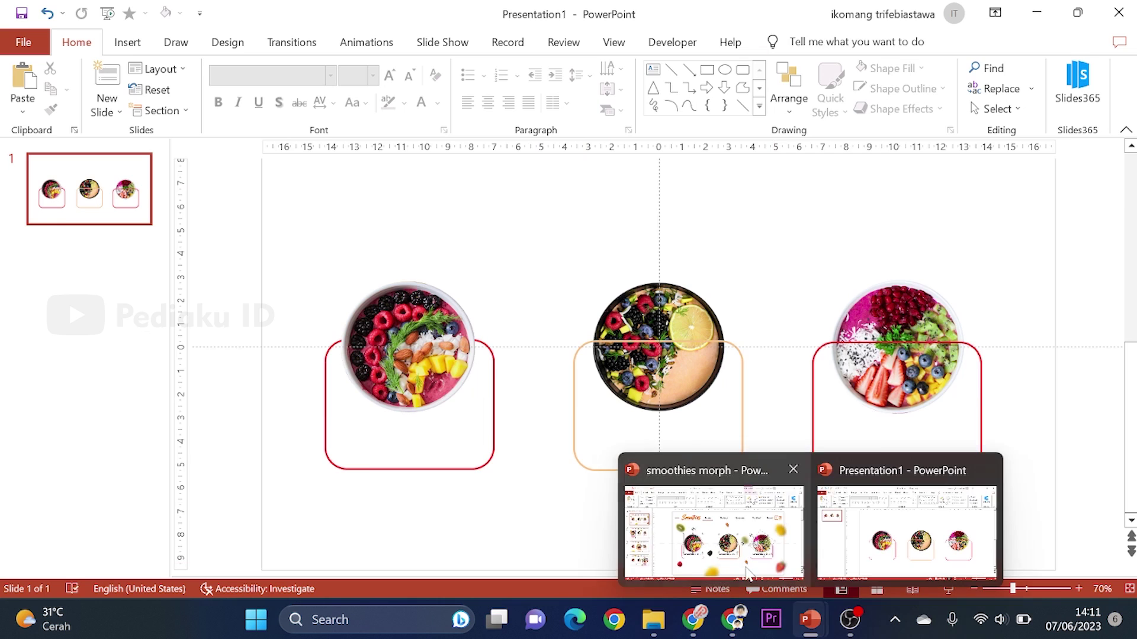
left_click(474, 88)
left_click(525, 196)
left_click(814, 382)
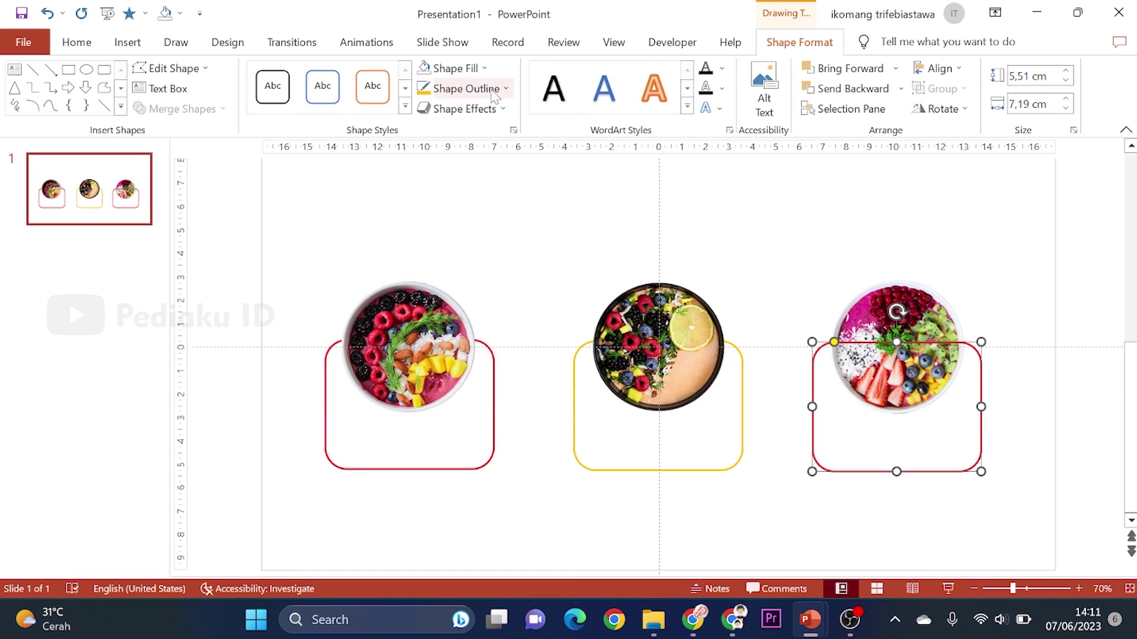
left_click(128, 42)
left_click(369, 89)
- Draw a rectangle label above the bowls reading 'Smoothie Name 1'
left_click(361, 165)
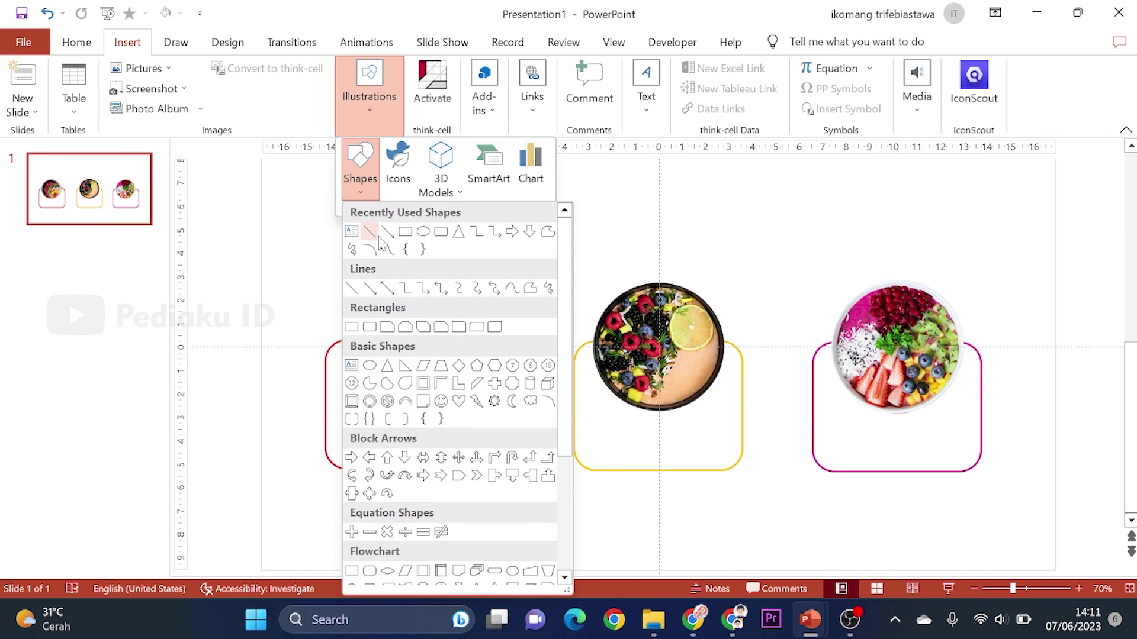
left_click(422, 233)
left_click_drag(468, 233, 602, 254)
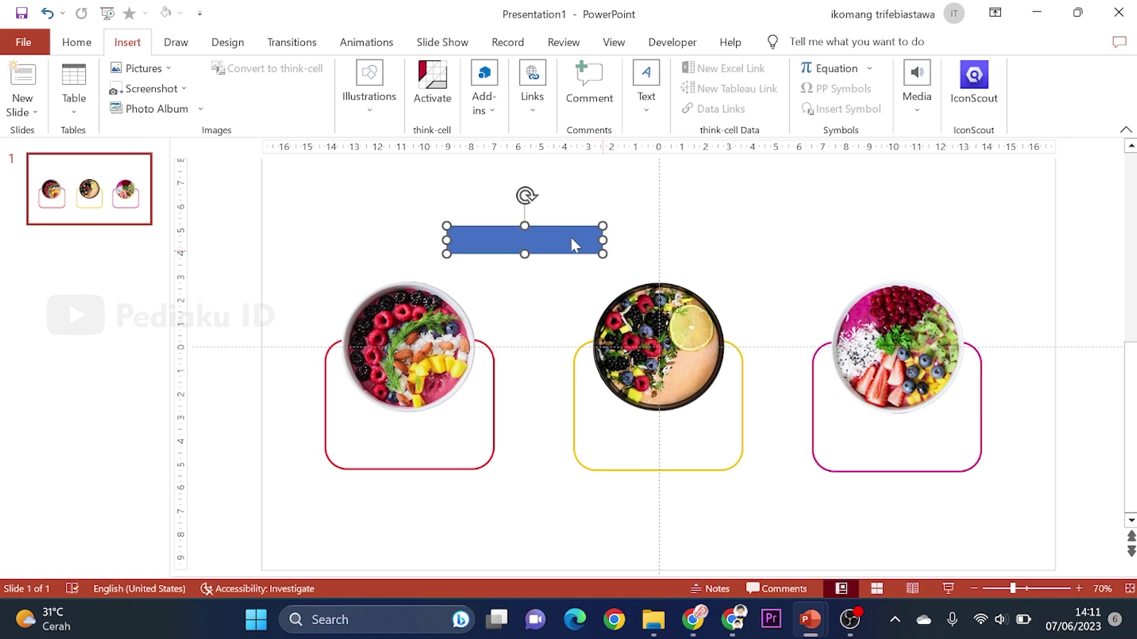
type("Smoot")
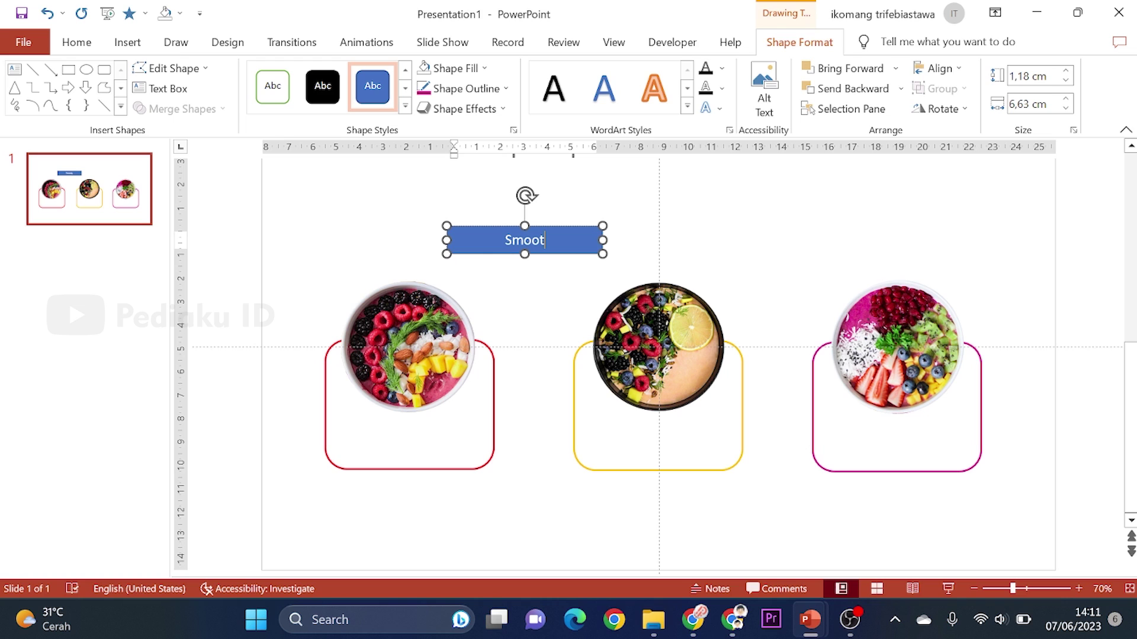
type("Nam")
type("e 1")
left_click(535, 228)
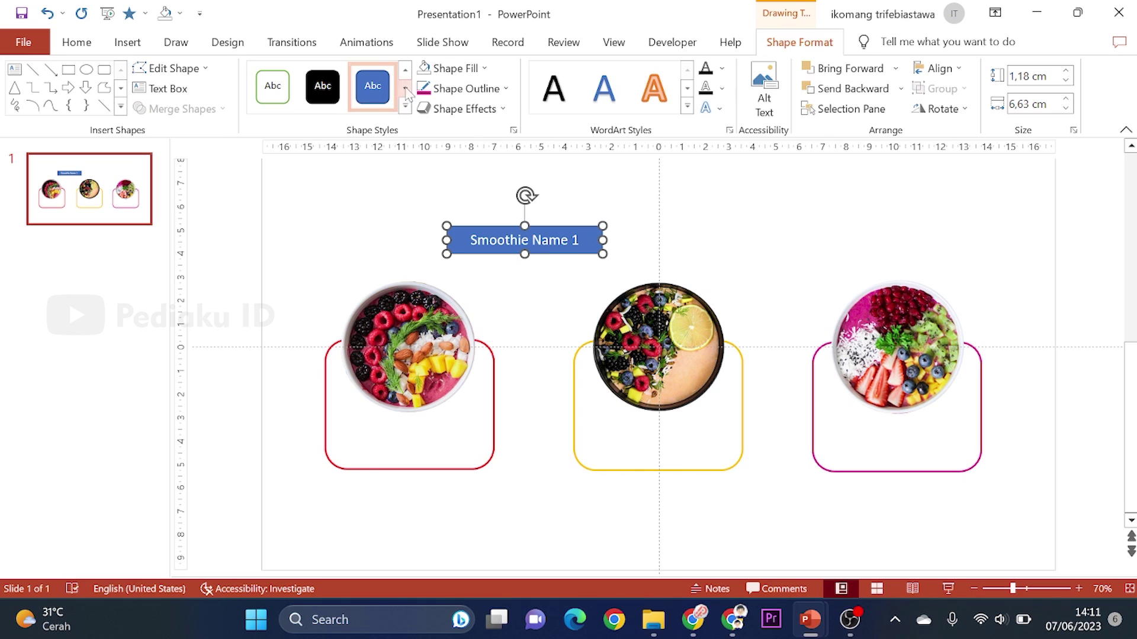
- Remove the label's fill and outline and colour its text red
left_click(427, 70)
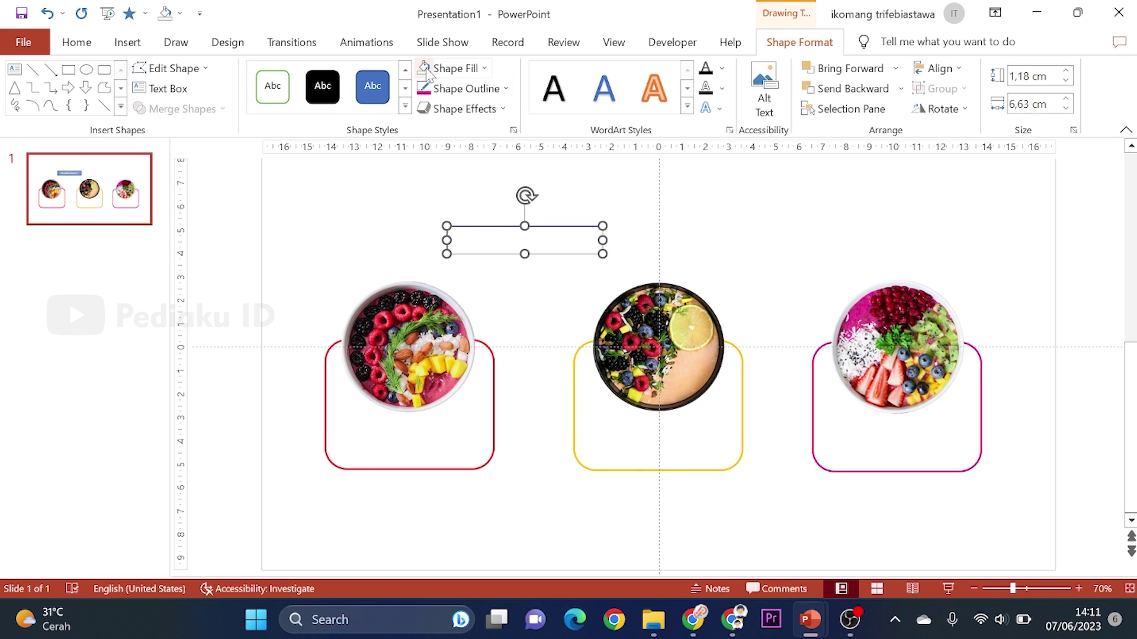
left_click(439, 90)
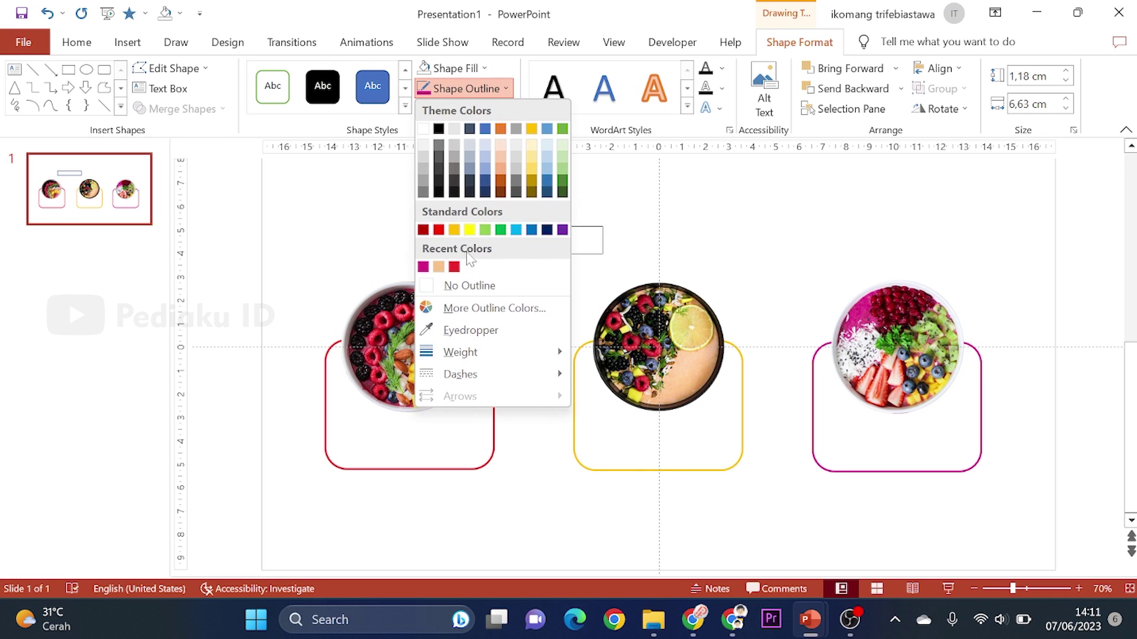
left_click(467, 285)
left_click(77, 44)
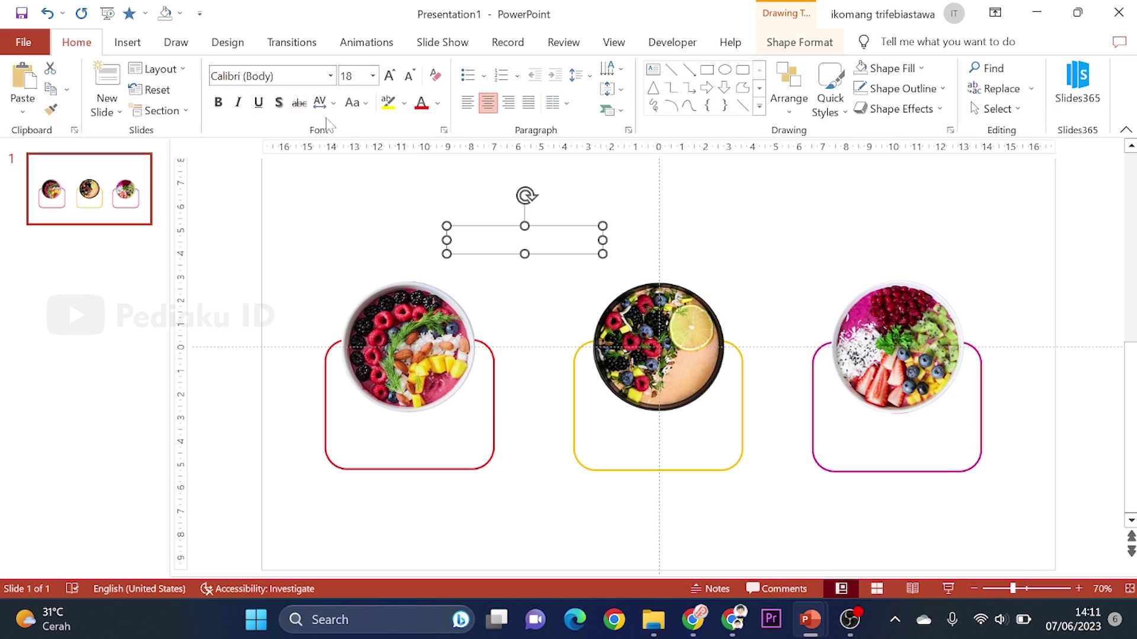
left_click(439, 105)
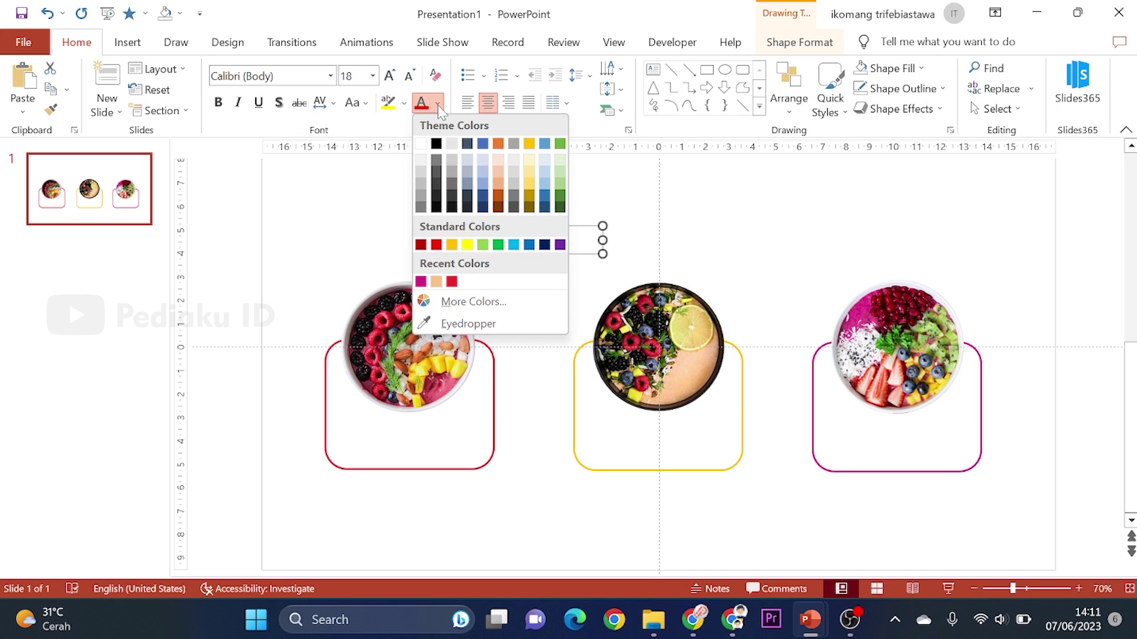
left_click(451, 283)
- Bold the word 'Smoothie' and move the label into the first card below the bowl
left_click(517, 240)
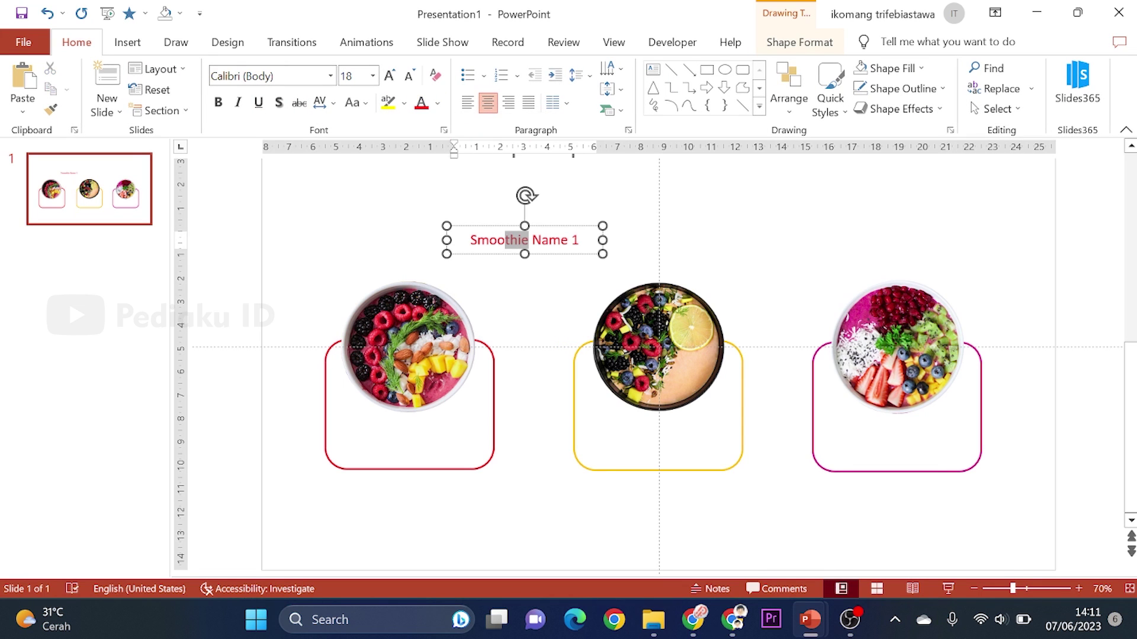
left_click_drag(478, 240, 470, 242)
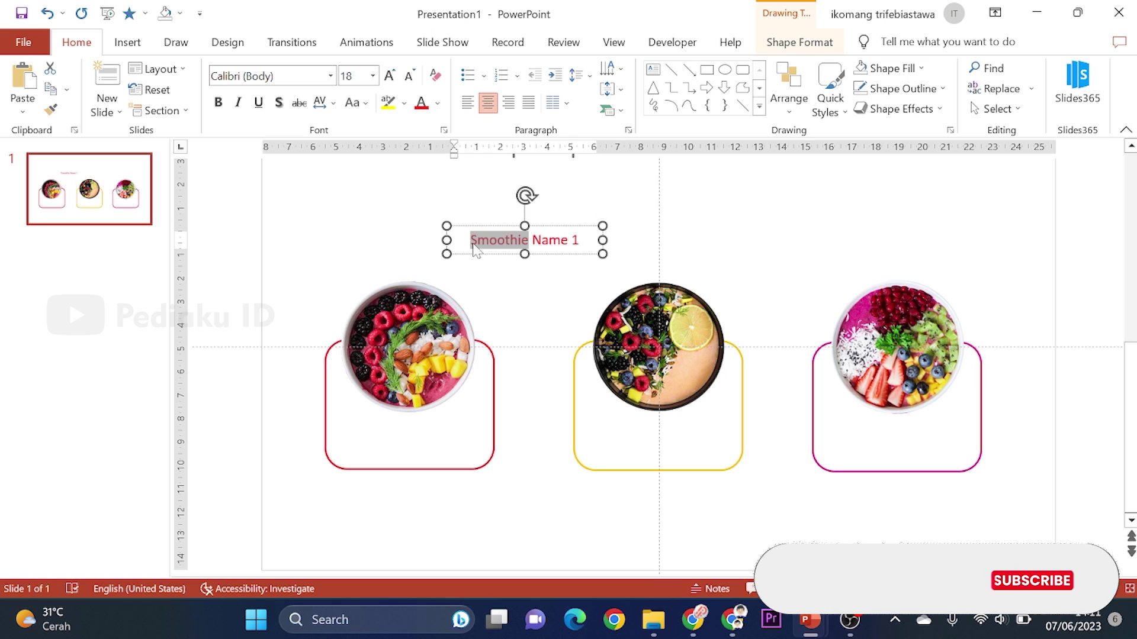
key("ctrl+b")
left_click_drag(544, 224, 428, 406)
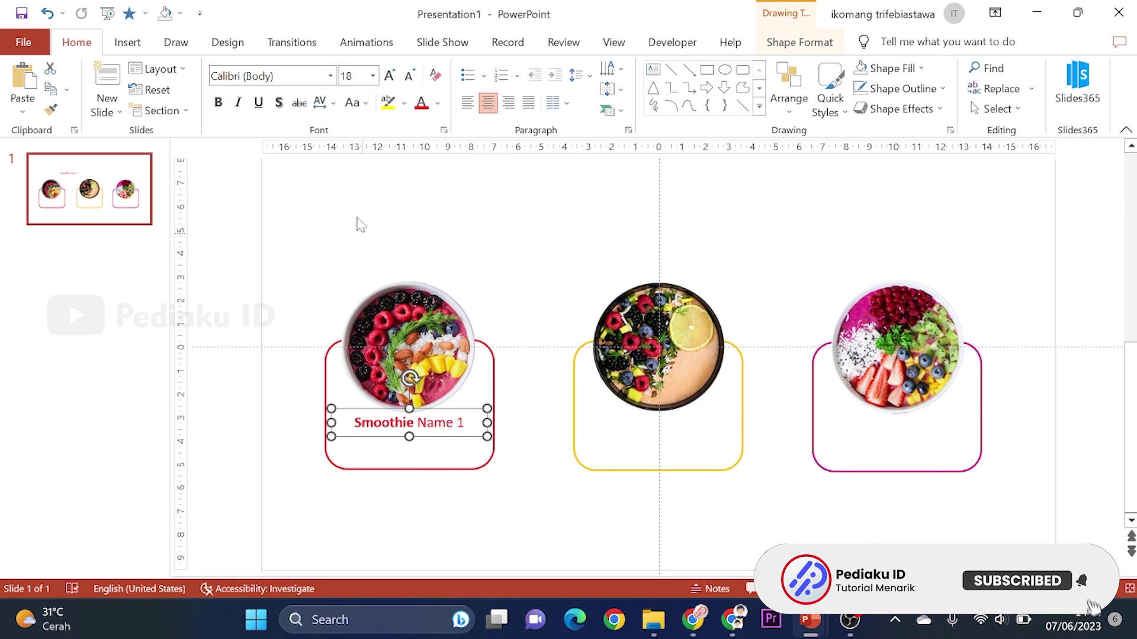
- Set the label's font to Poppins and centre it inside the first card
left_click(266, 75)
type("Poppins")
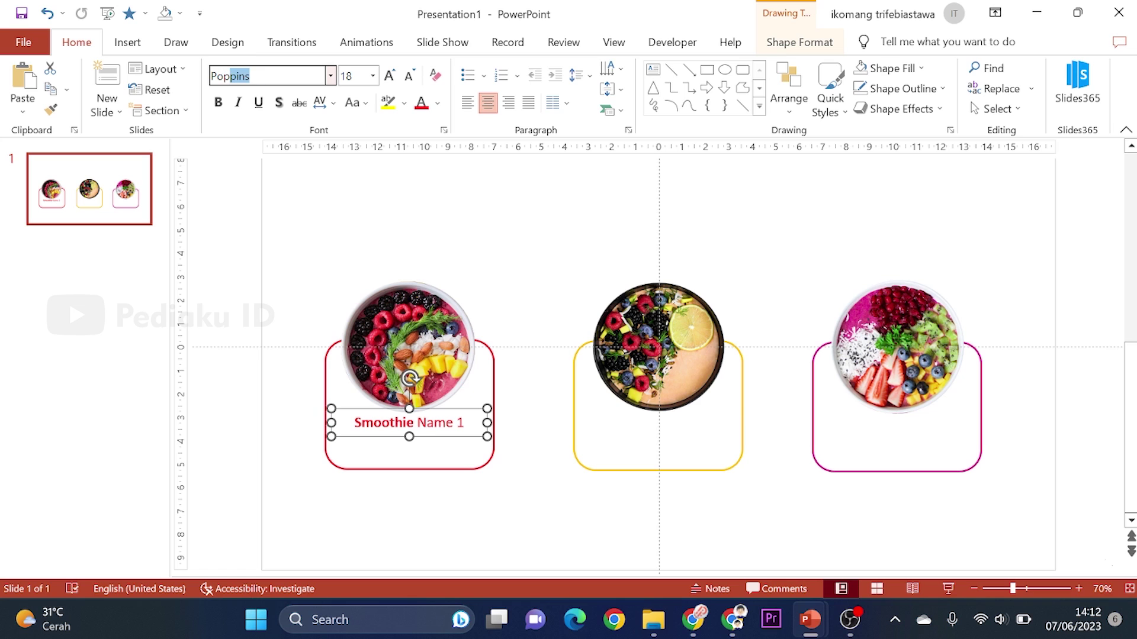
key("Return")
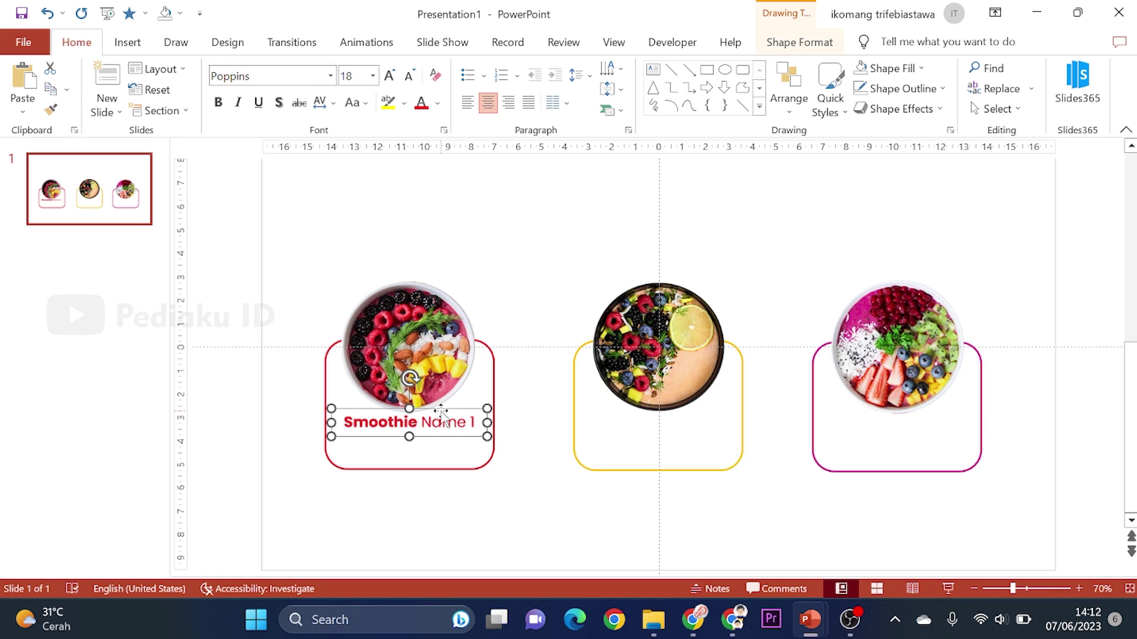
left_click_drag(440, 411, 439, 417)
left_click_drag(440, 424, 439, 419)
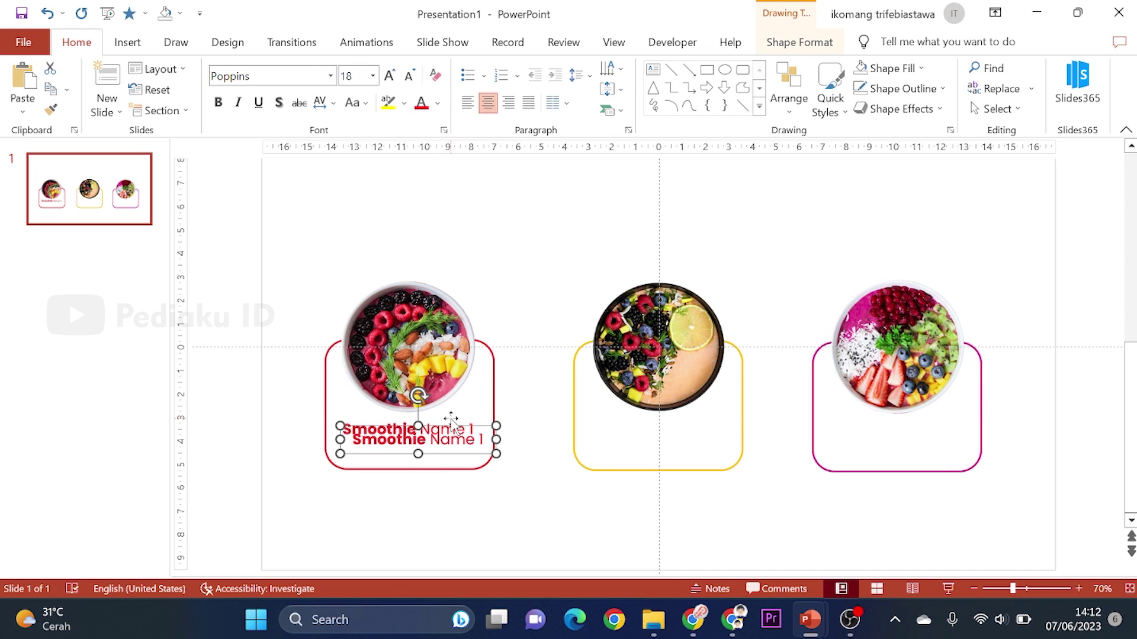
- Copy the label into the yellow and pink cards, renumbering them 'Smoothie Name 2' and 'Smoothie Name 3'
left_click_drag(455, 425, 707, 426)
double_click(721, 431)
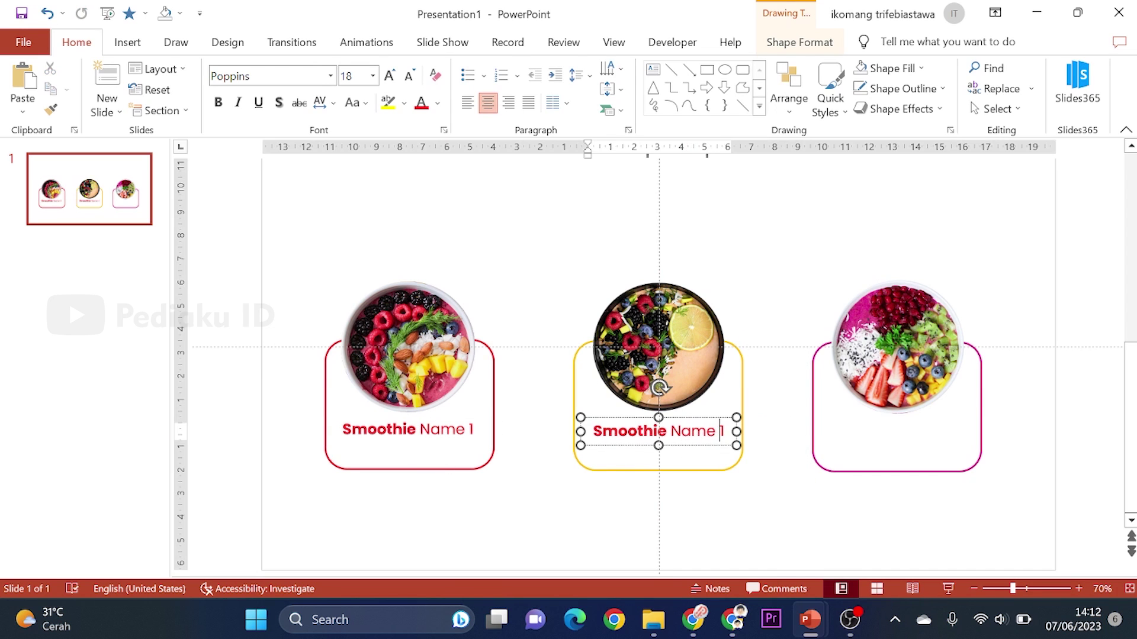
type("2")
left_click_drag(690, 421, 956, 423)
double_click(965, 441)
key("BackSpace")
type("3")
left_click(972, 532)
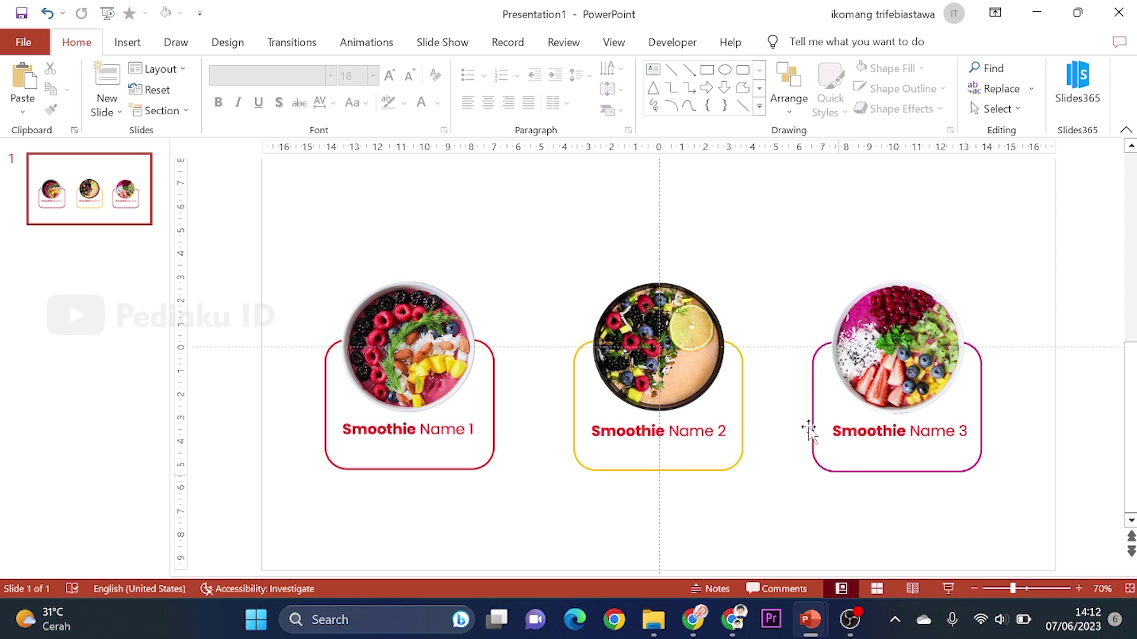
left_click(141, 199)
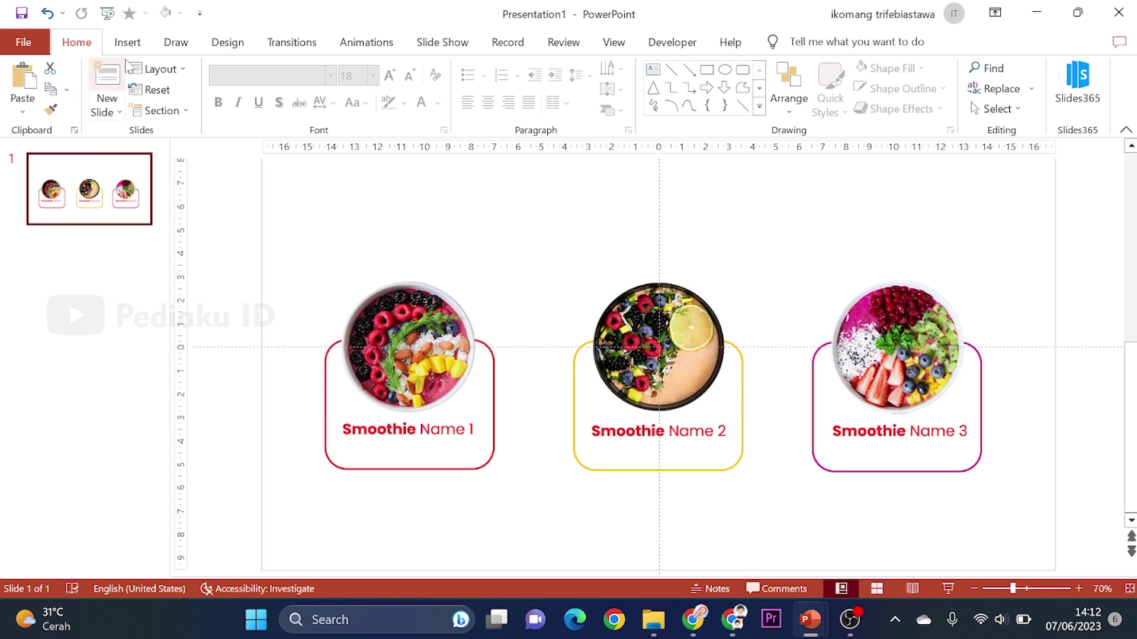
- Add three new blank slides so the deck has four slides
left_click(128, 43)
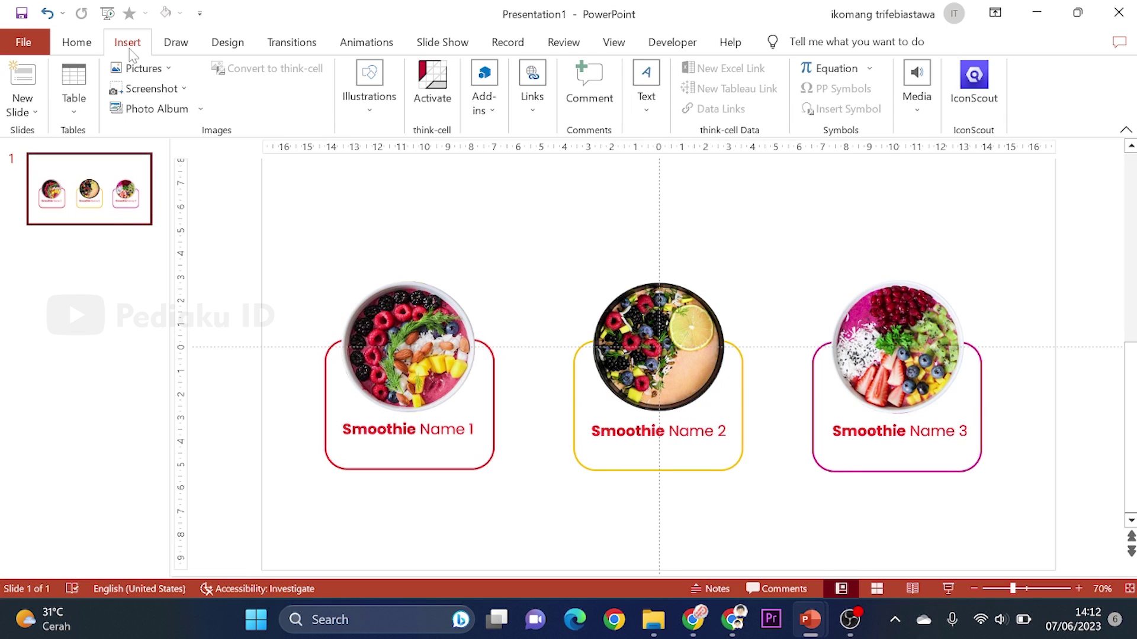
left_click(76, 42)
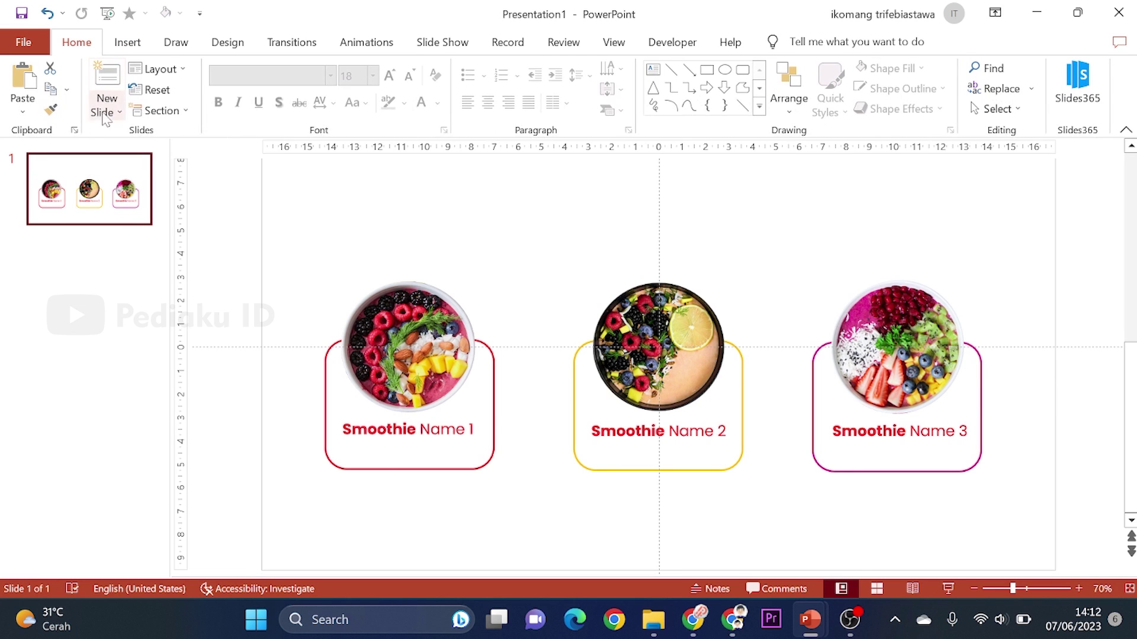
left_click(106, 105)
left_click(164, 353)
left_click(107, 106)
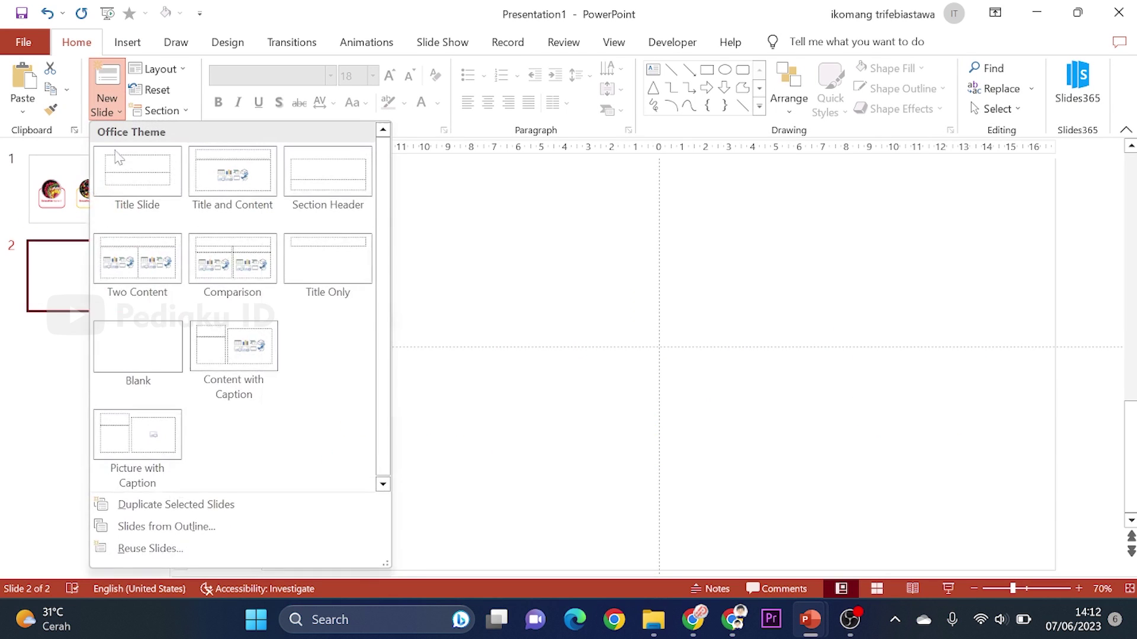
left_click(147, 343)
left_click(107, 106)
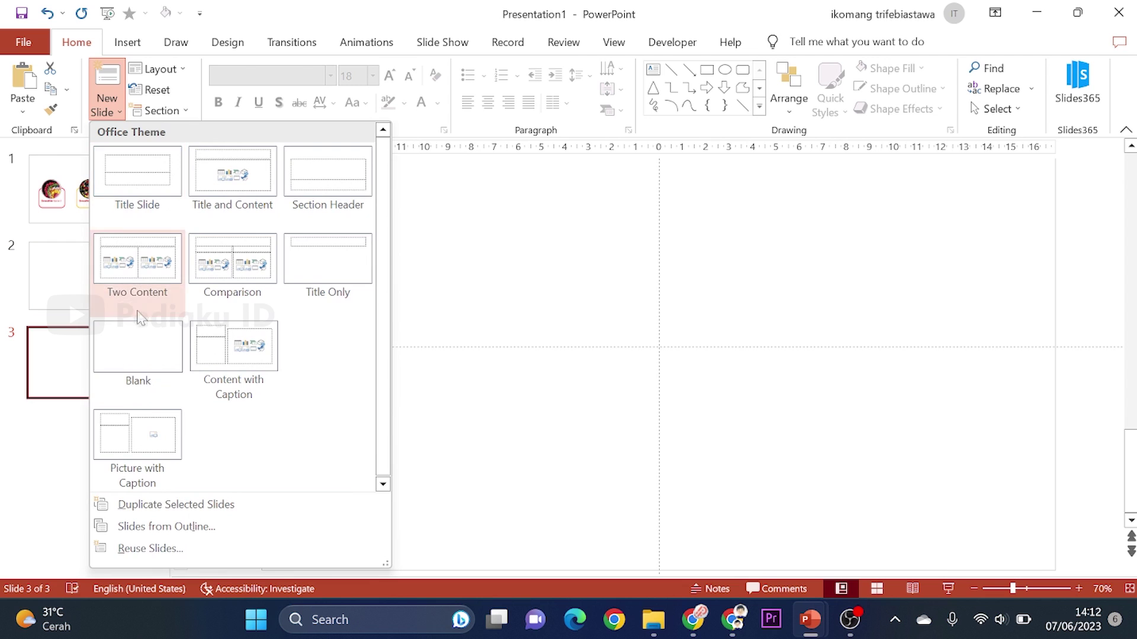
left_click(145, 355)
left_click(119, 212)
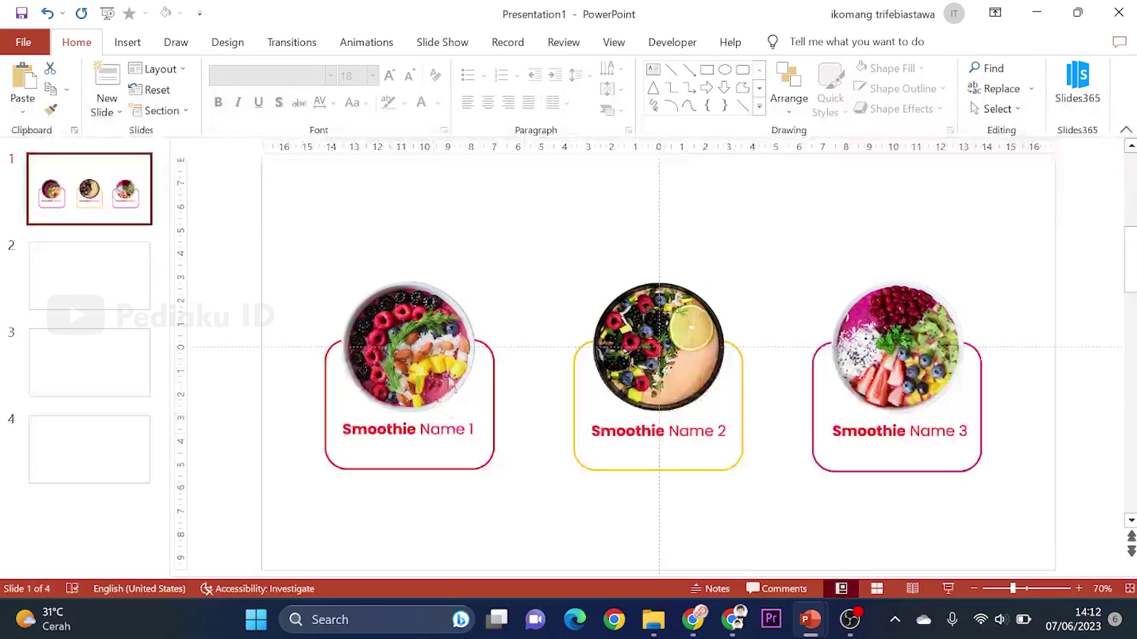
- Give the first bowl picture a mouse-over hyperlink to Slide 2
left_click(432, 350)
left_click(127, 42)
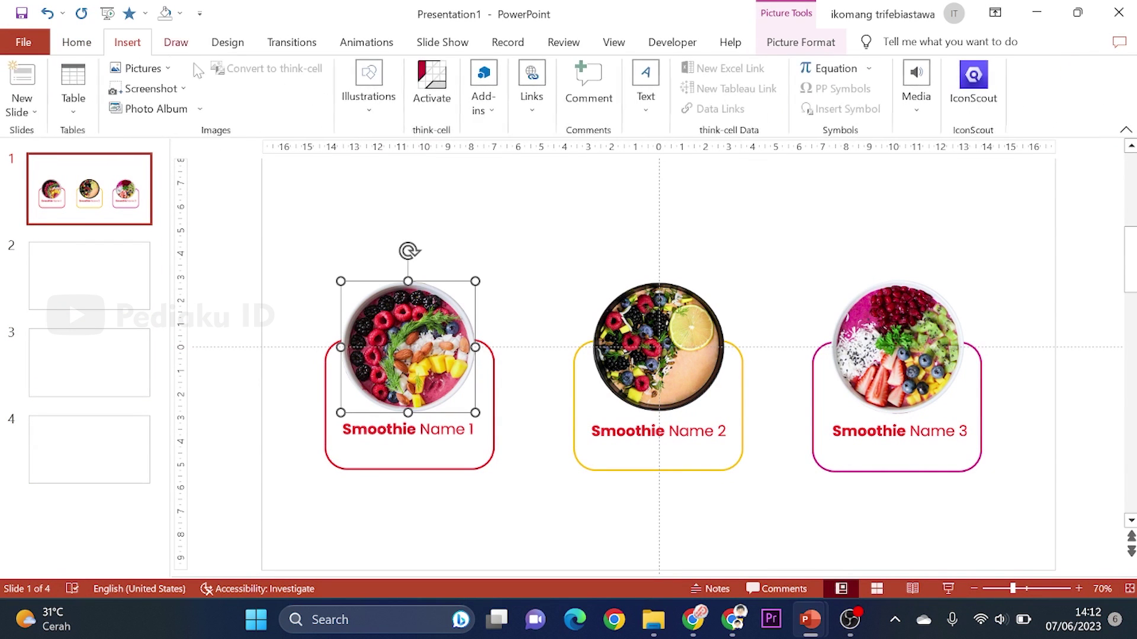
left_click(536, 107)
left_click(607, 169)
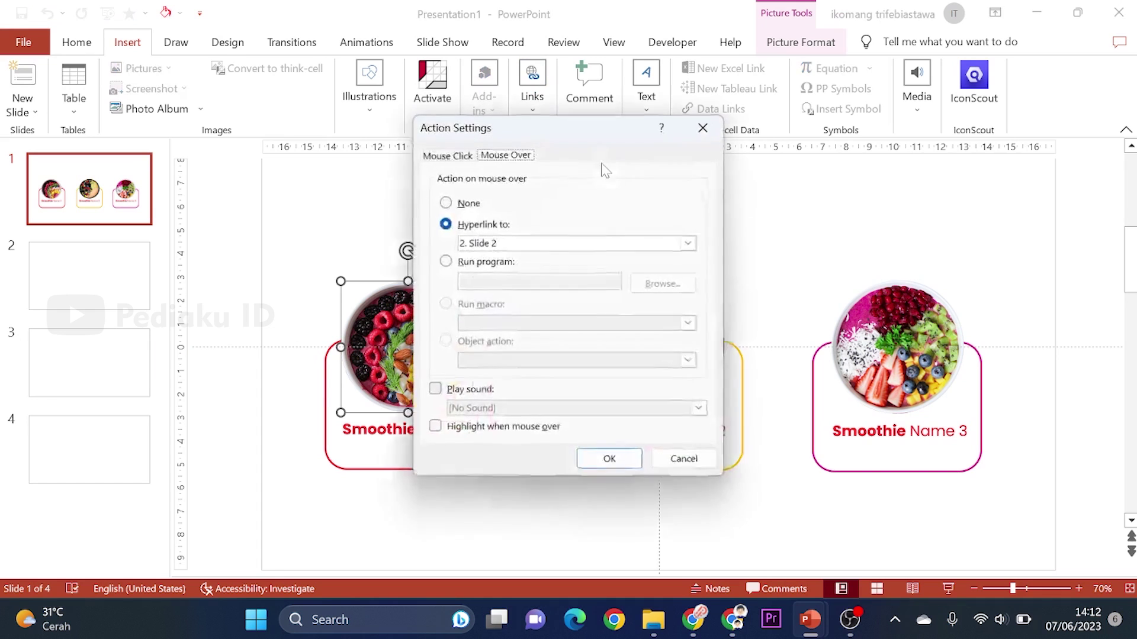
left_click(465, 155)
left_click(502, 155)
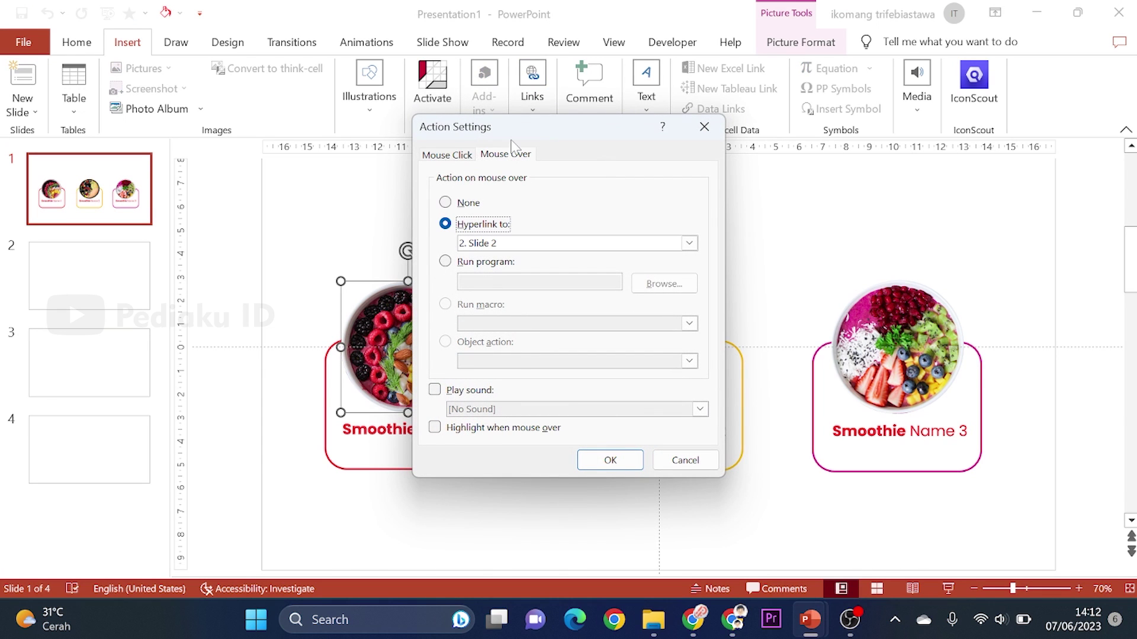
left_click(491, 244)
left_click(508, 391)
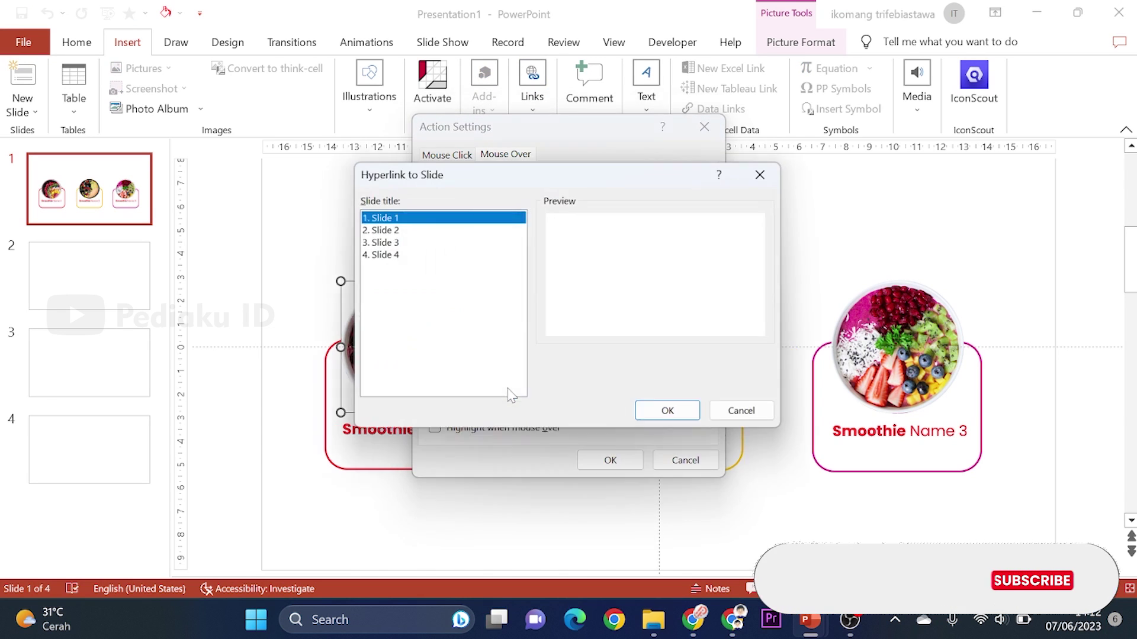
left_click(394, 231)
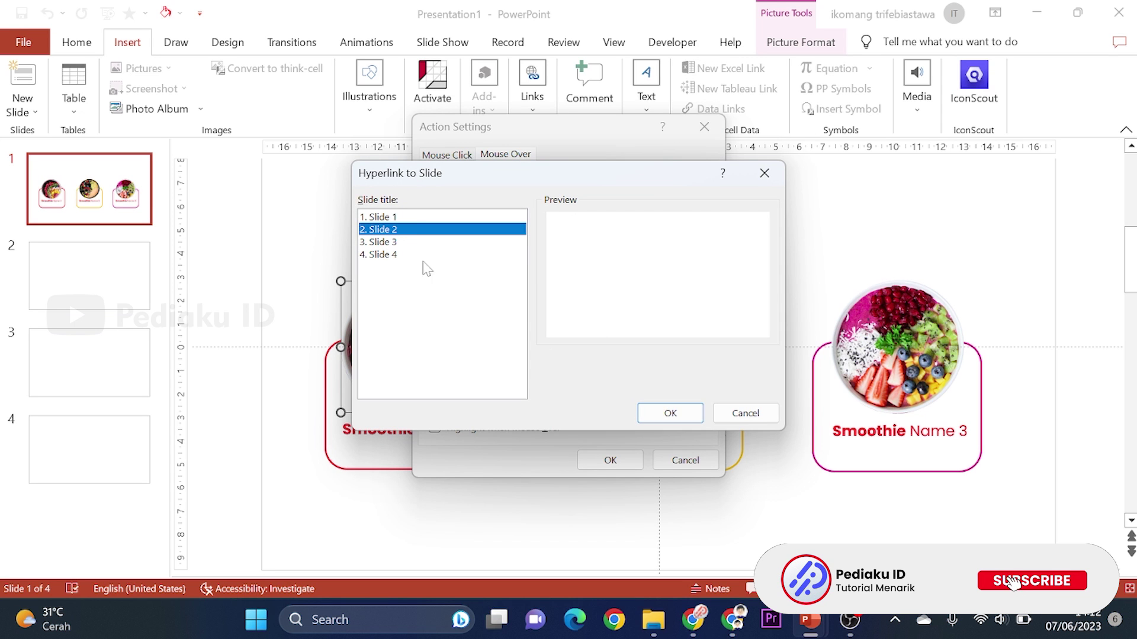
left_click(672, 421)
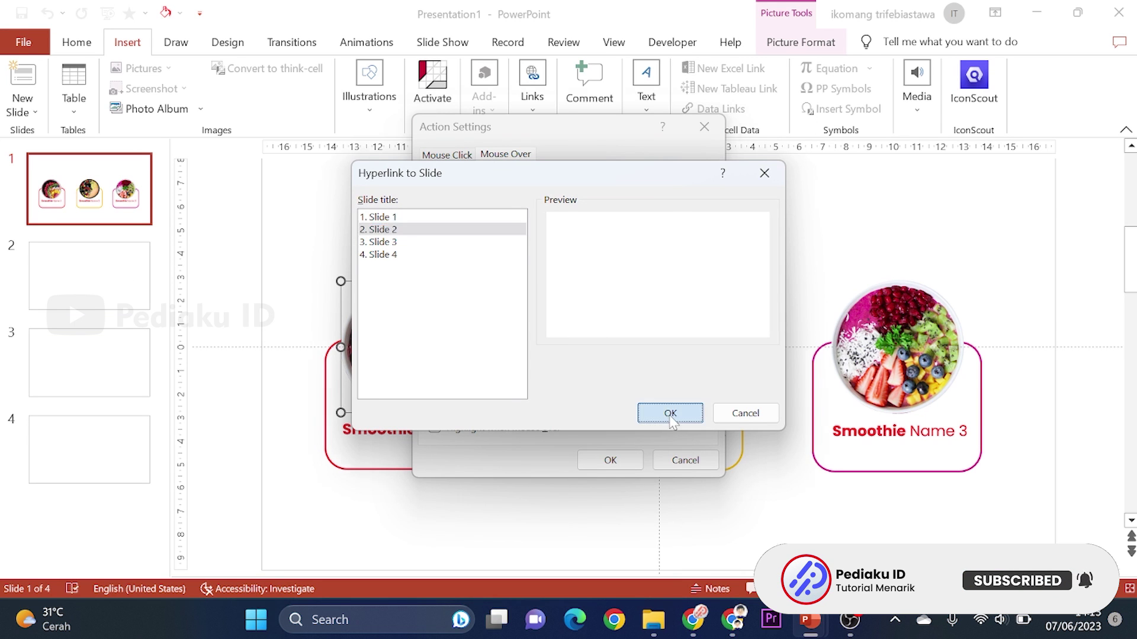
left_click(610, 461)
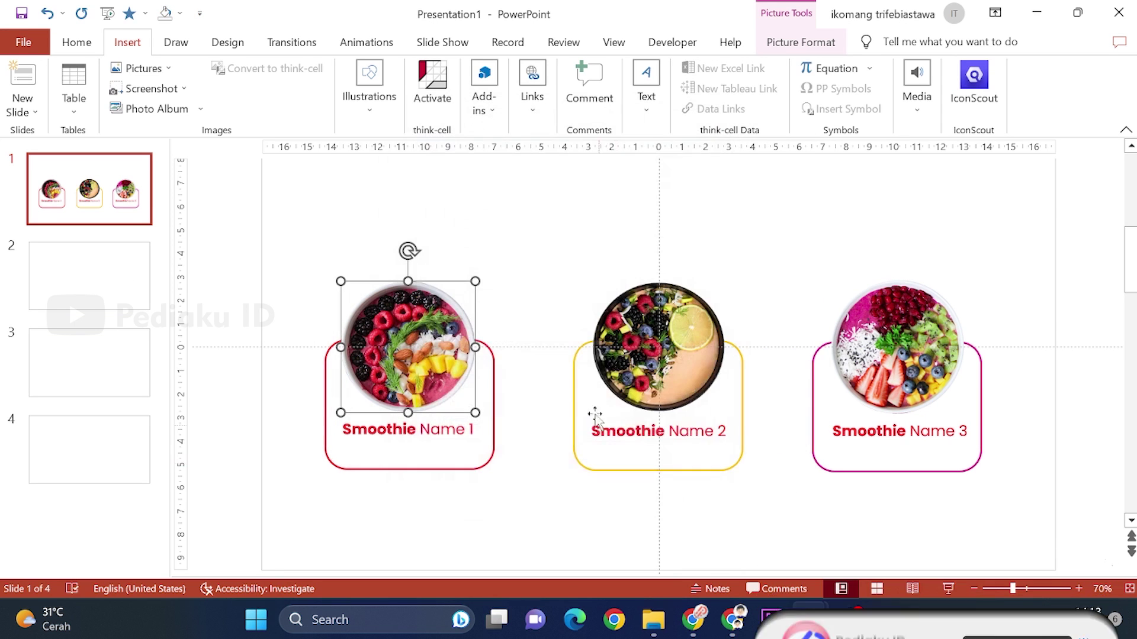
- Link the second bowl to Slide 3 and the third bowl to Slide 4 on mouse over
left_click(677, 320)
left_click(532, 98)
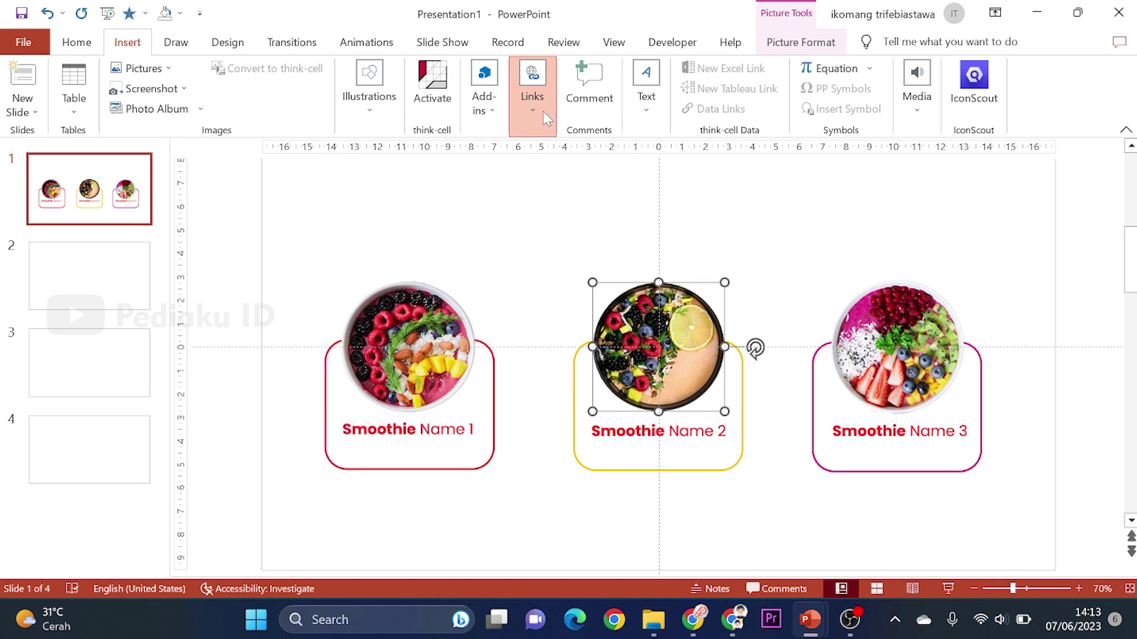
left_click(608, 165)
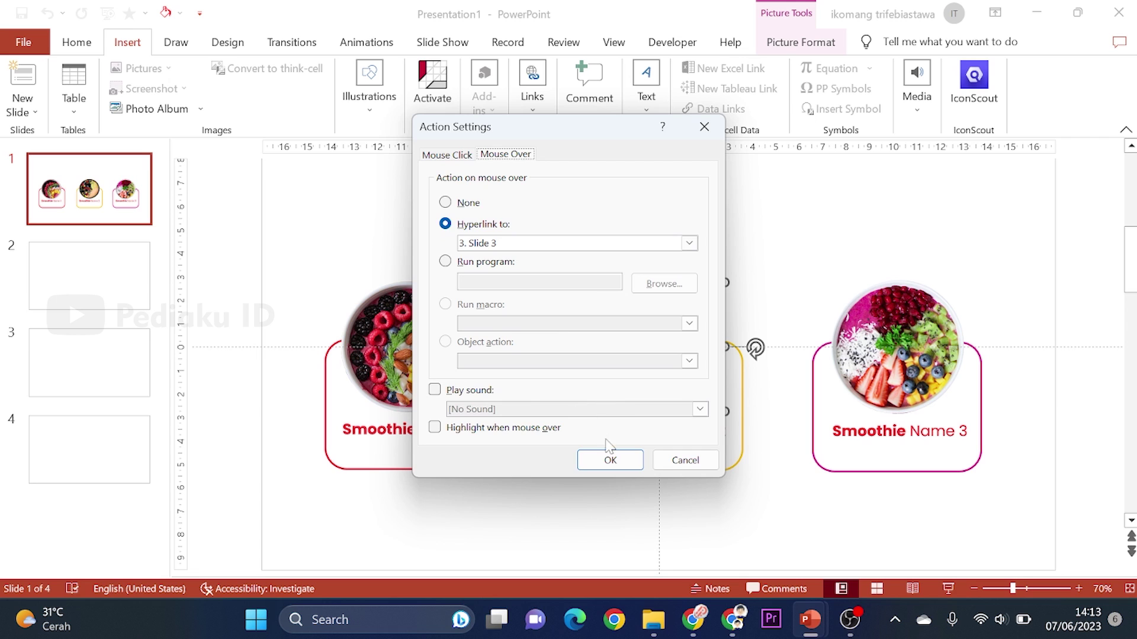
left_click(610, 460)
left_click(929, 346)
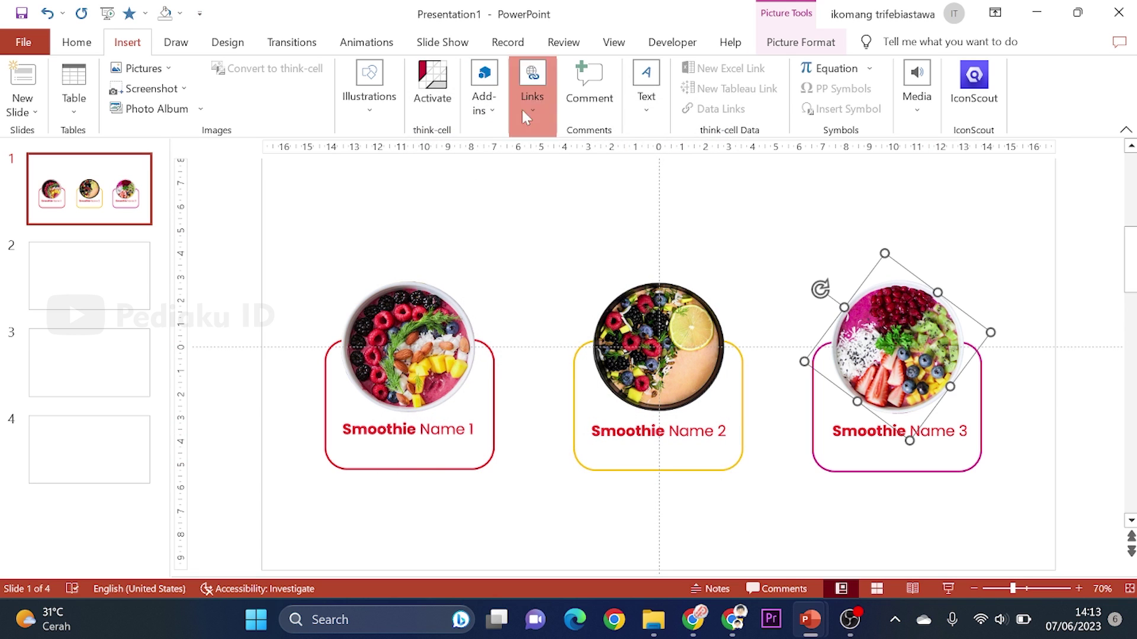
left_click(526, 116)
left_click(598, 167)
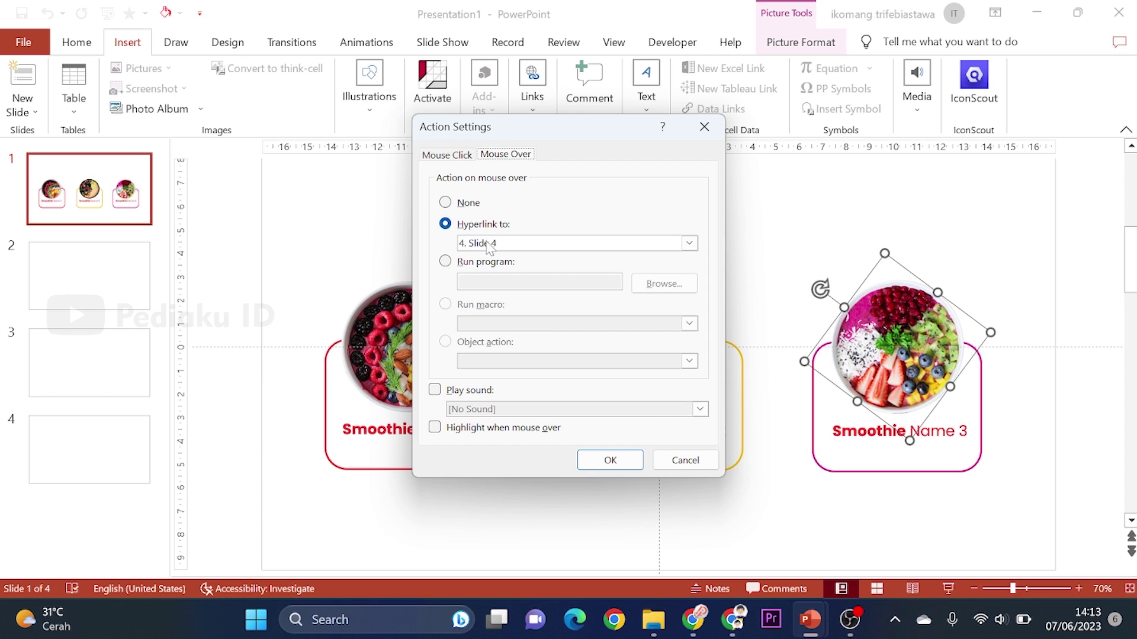
left_click(688, 243)
left_click(486, 396)
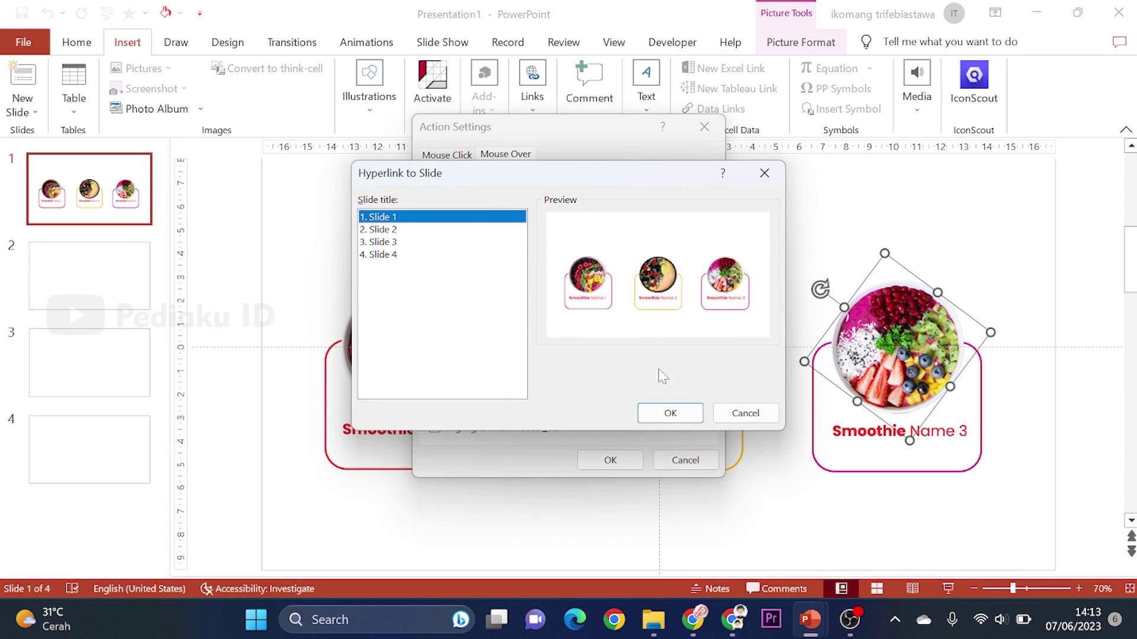
left_click(394, 256)
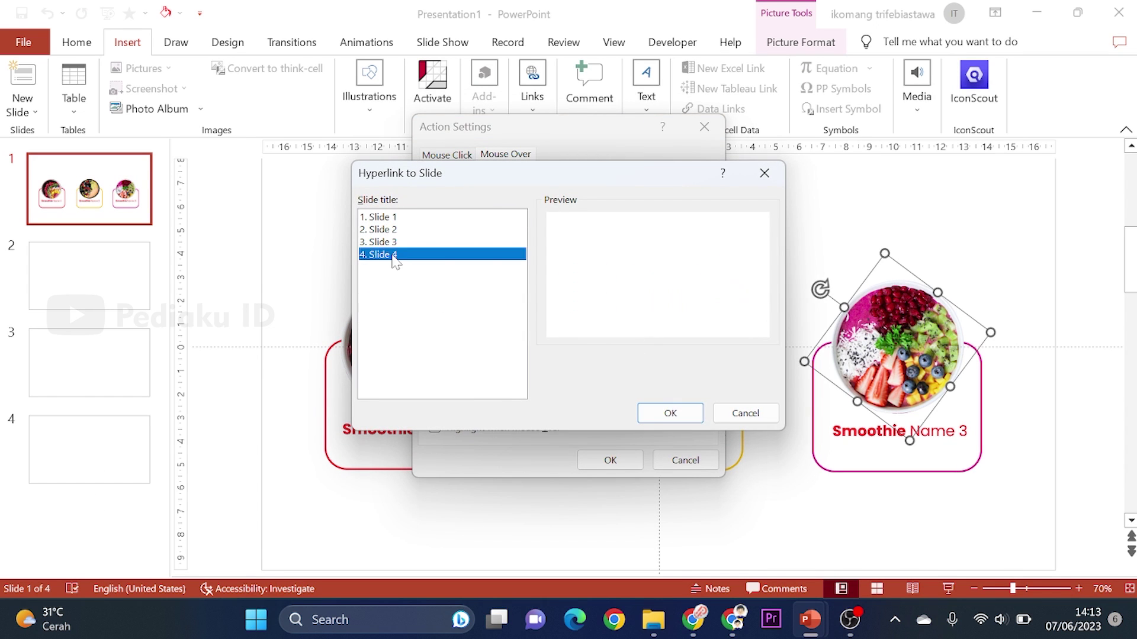
left_click(682, 412)
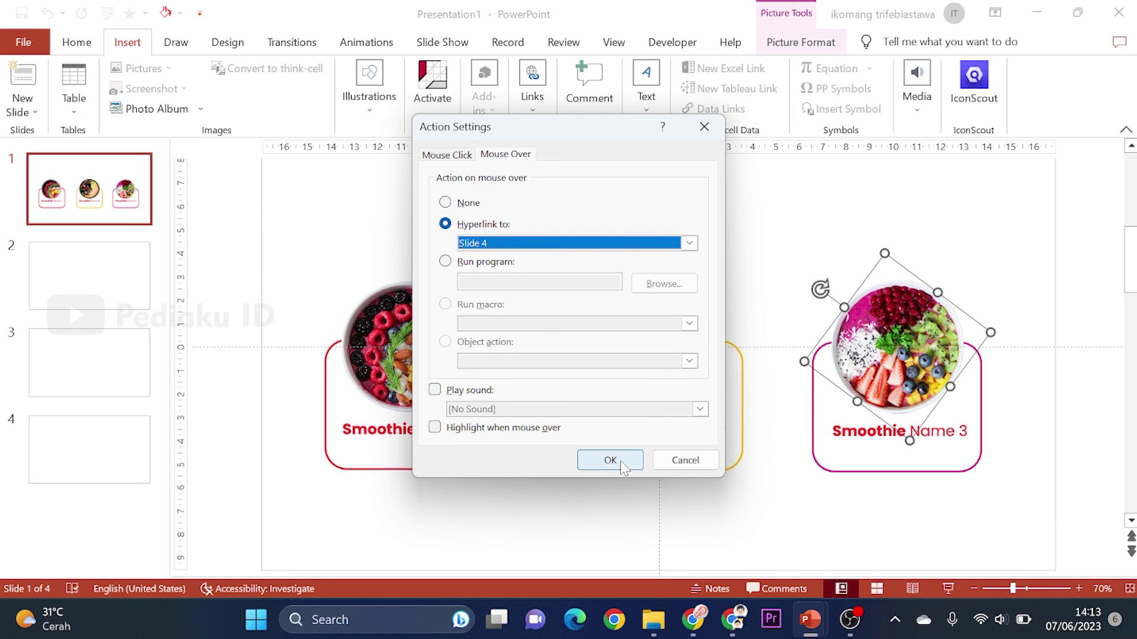
left_click(610, 460)
- Set the middle bowl picture's mouse-over hyperlink to Slide 3 again
left_click(656, 388)
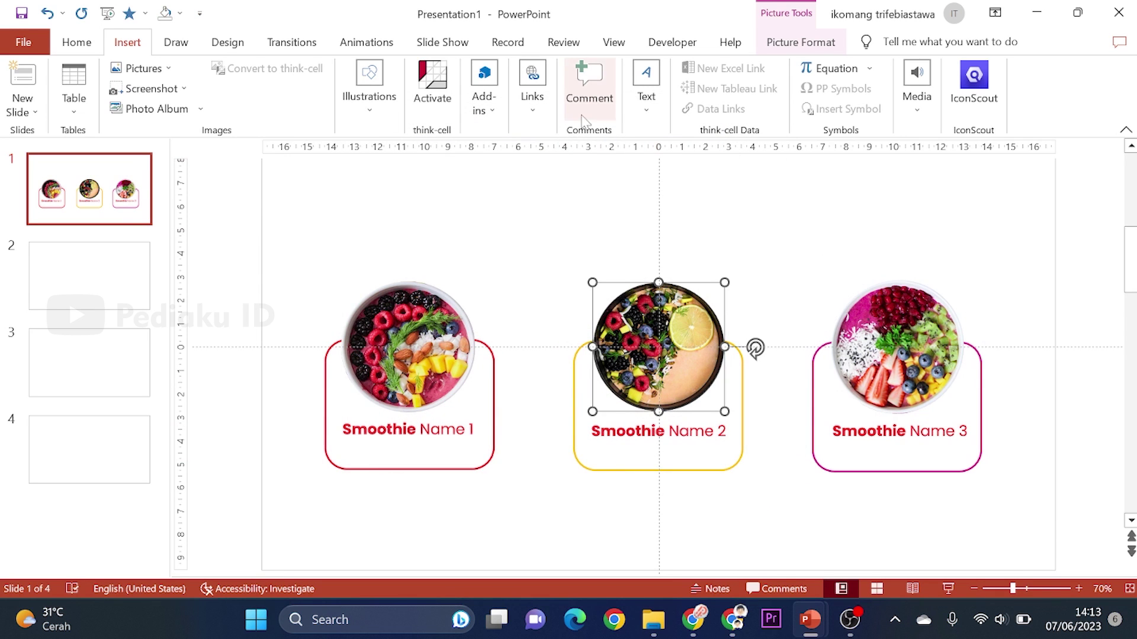
left_click(532, 89)
left_click(606, 163)
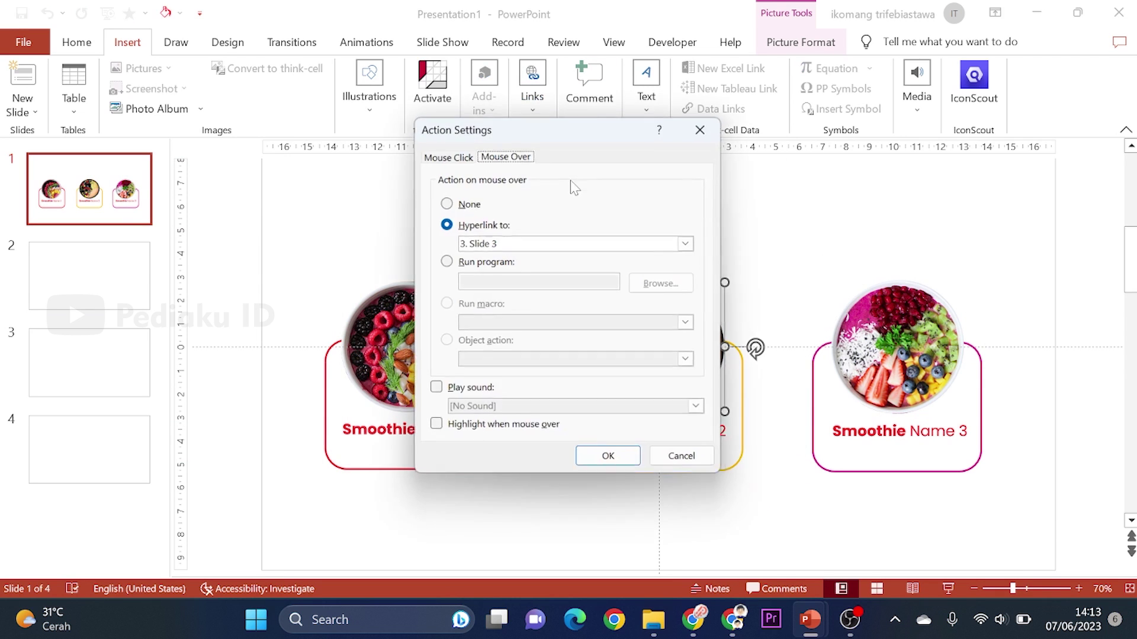
left_click(495, 243)
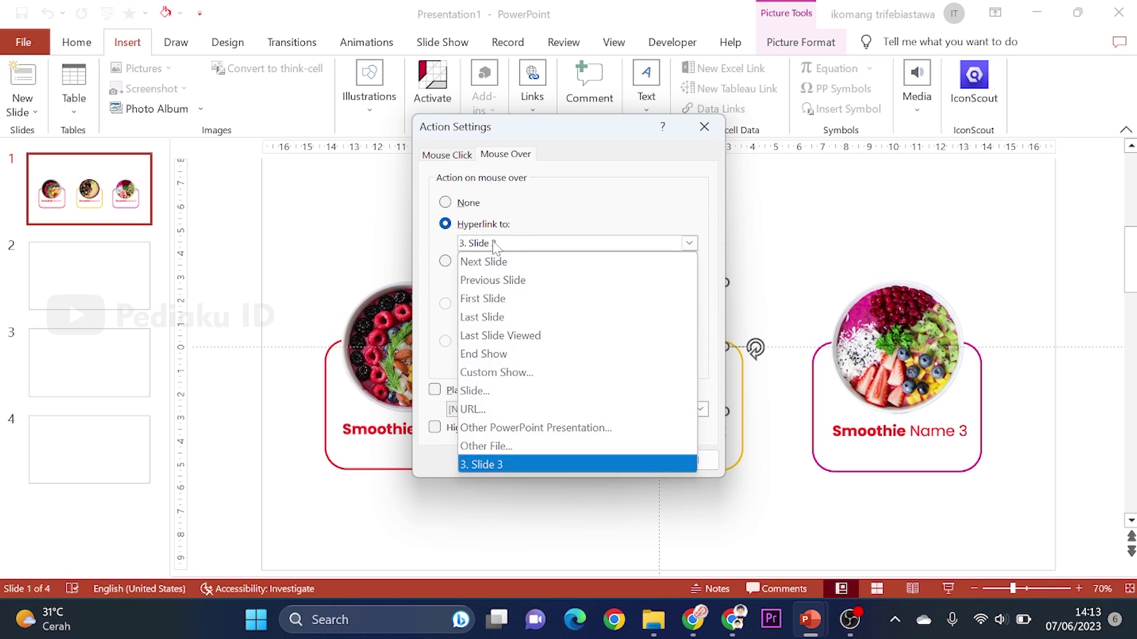
left_click(485, 395)
left_click(386, 242)
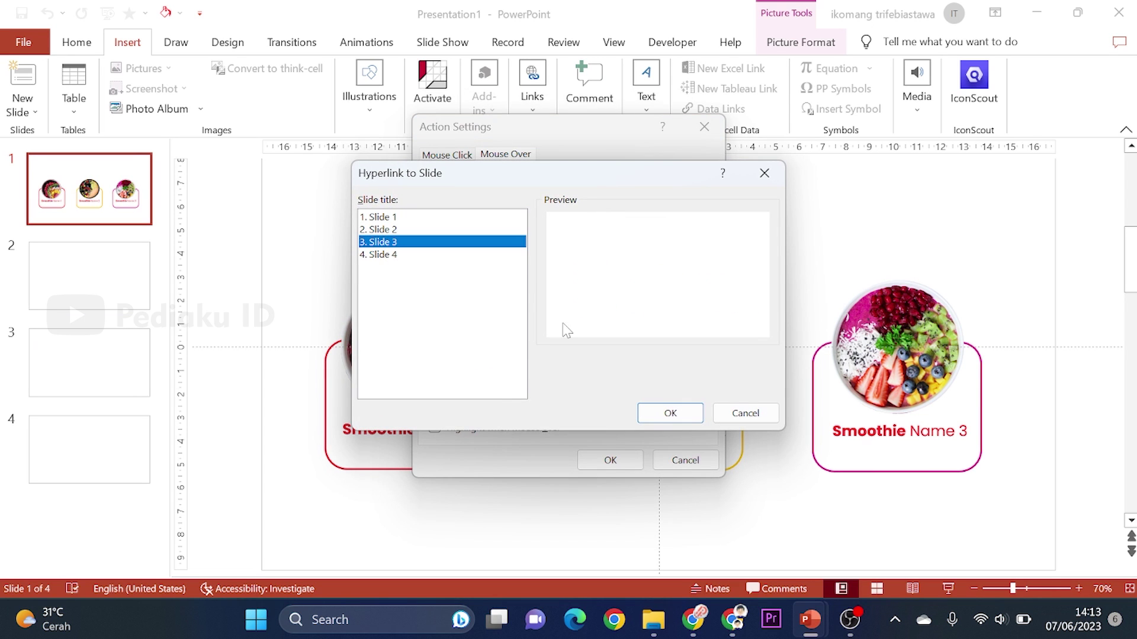
left_click(669, 412)
left_click(612, 460)
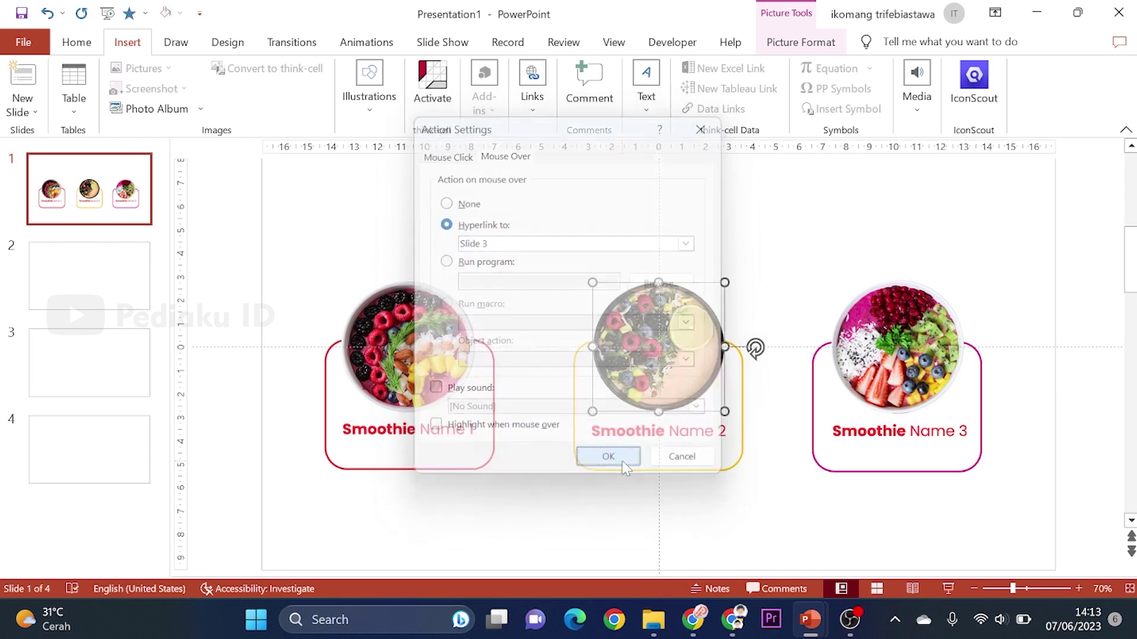
left_click(477, 254)
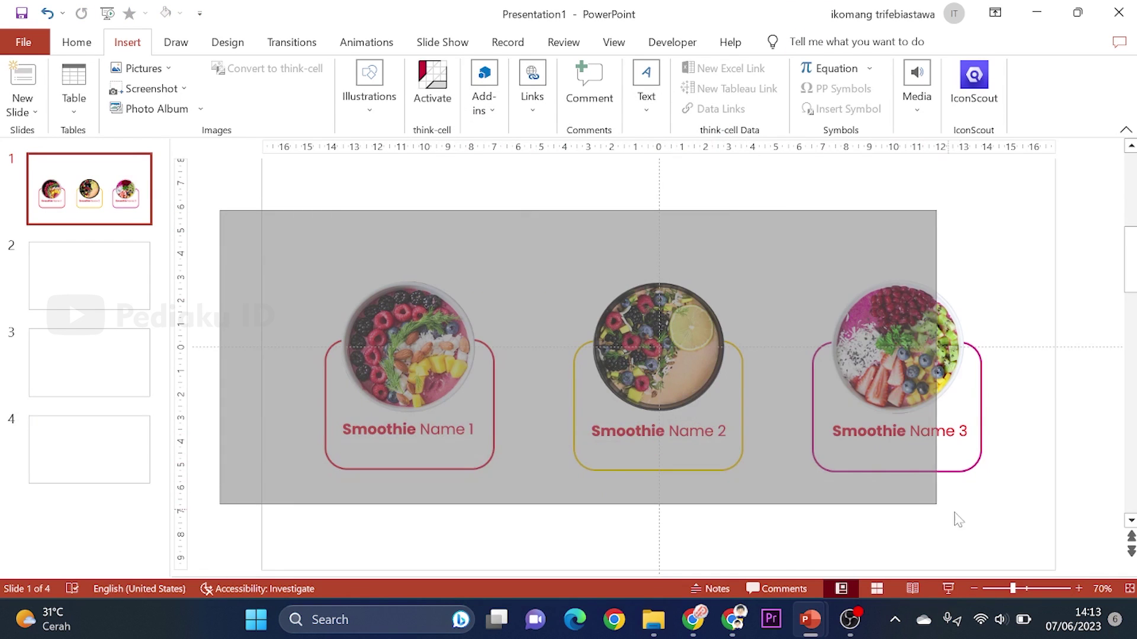
- Copy all three labelled bowl cards from slide 1 and paste them onto slides 2, 3 and 4
left_click_drag(223, 218, 1019, 539)
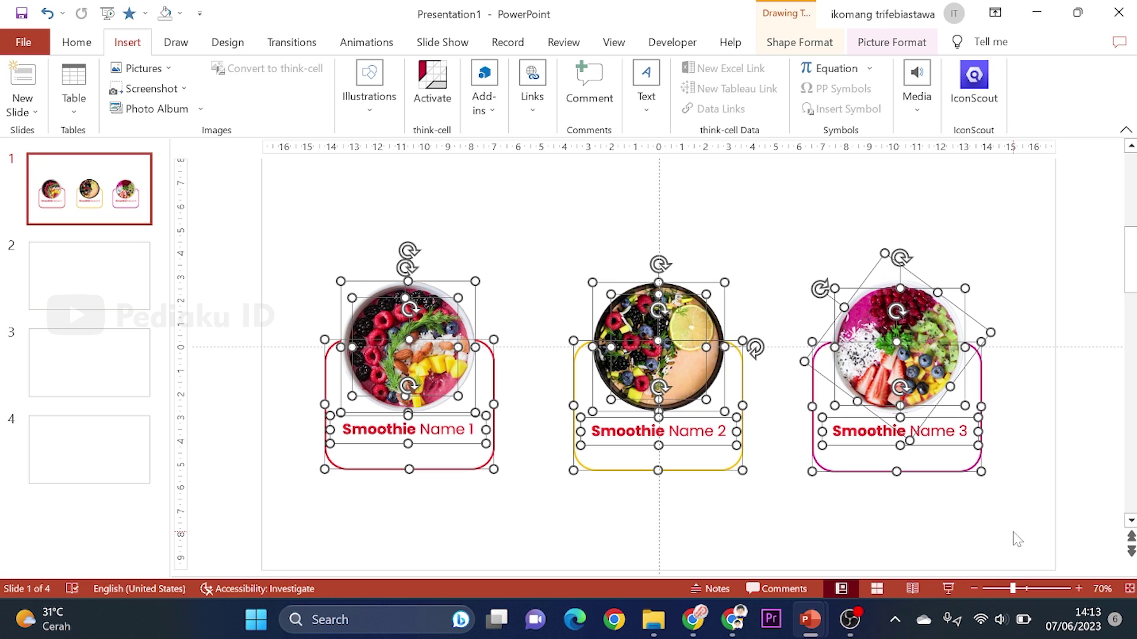
right_click(964, 289)
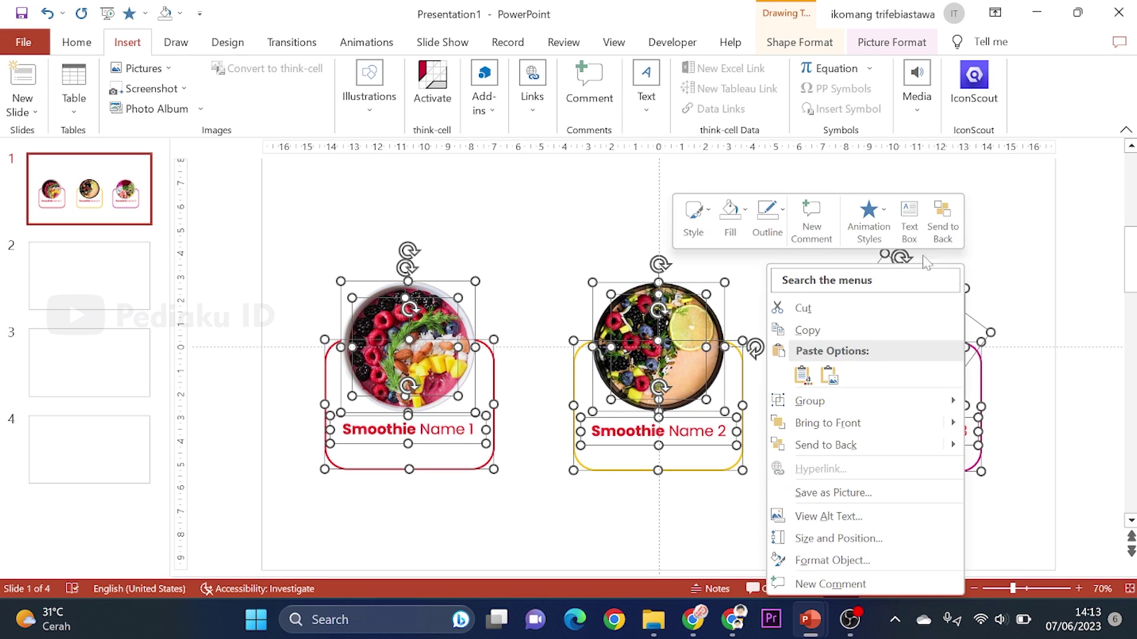
left_click(807, 331)
left_click(119, 281)
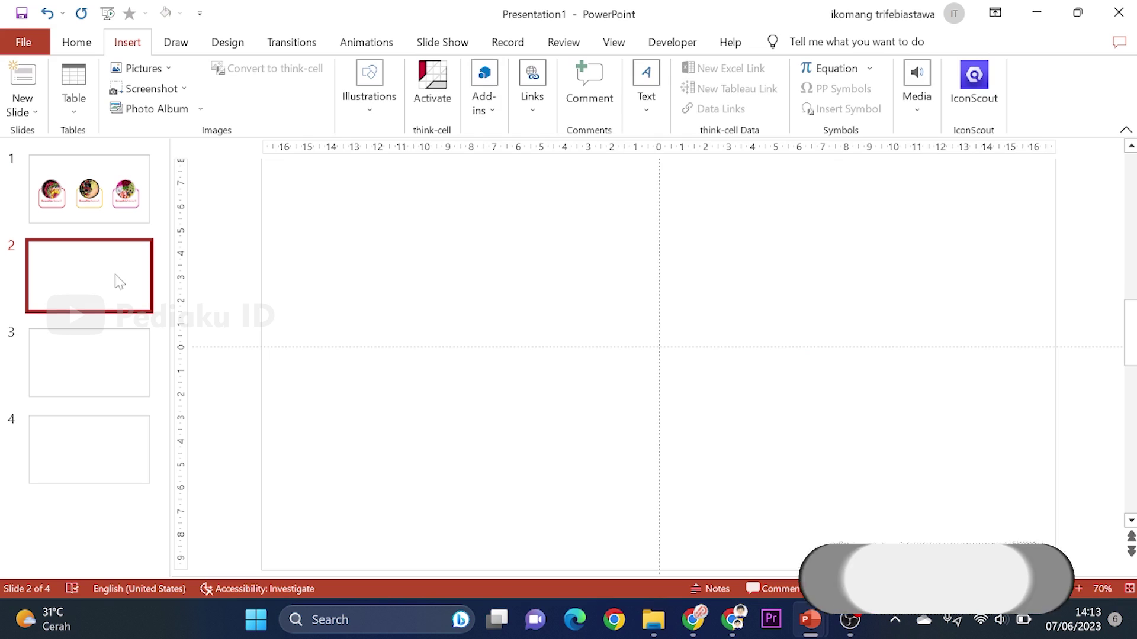
key("ctrl+v")
left_click(115, 362)
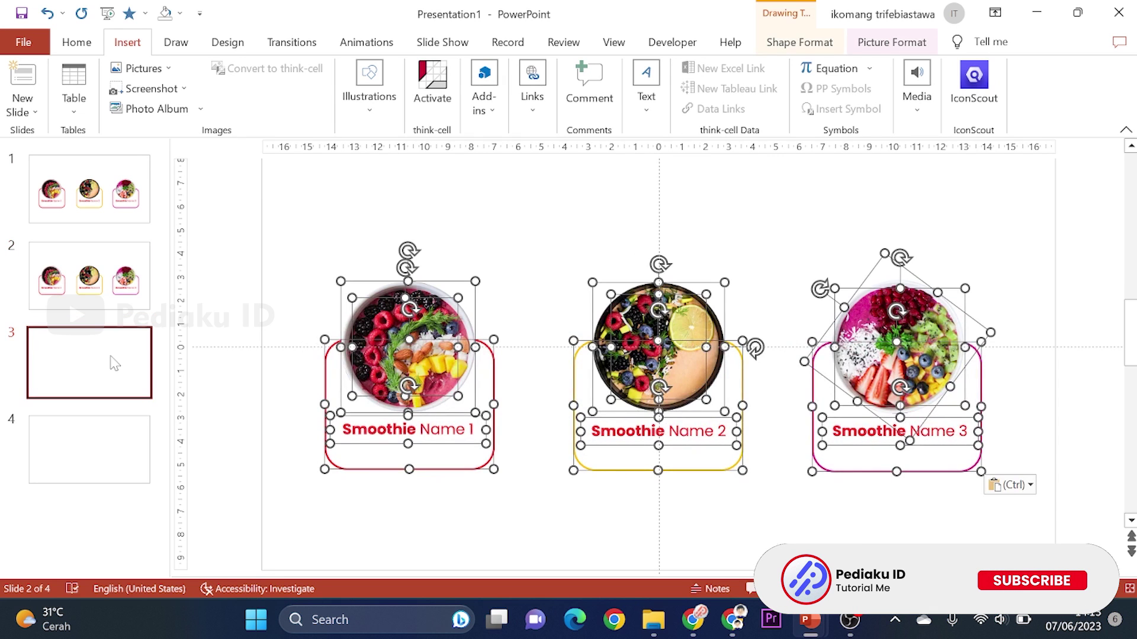
key("ctrl+v")
left_click(117, 456)
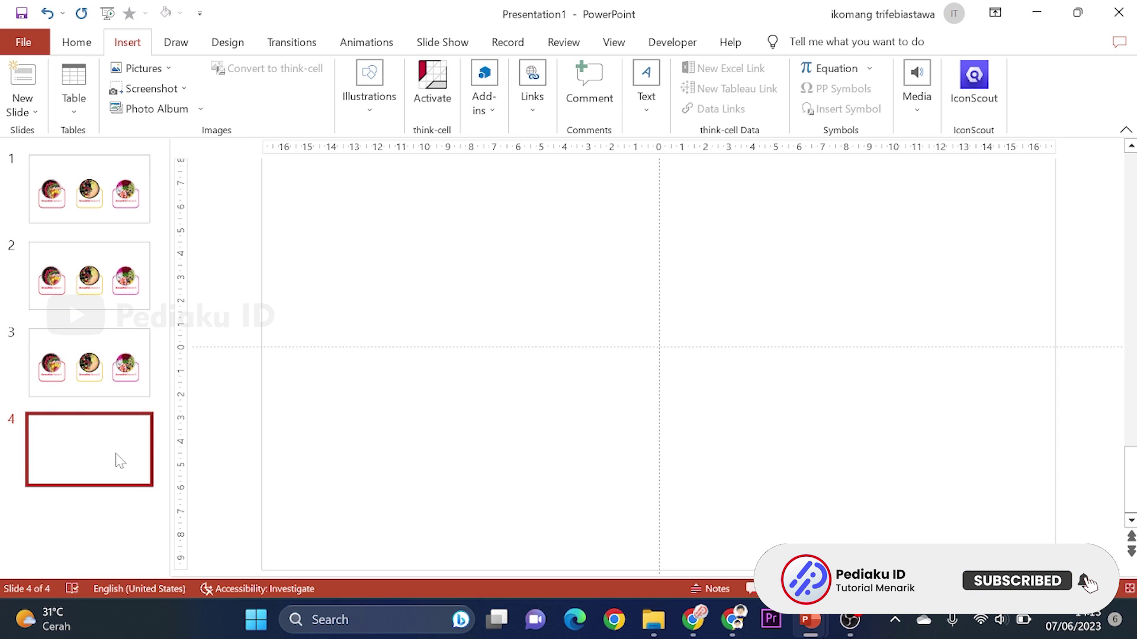
key("ctrl+v")
left_click(119, 280)
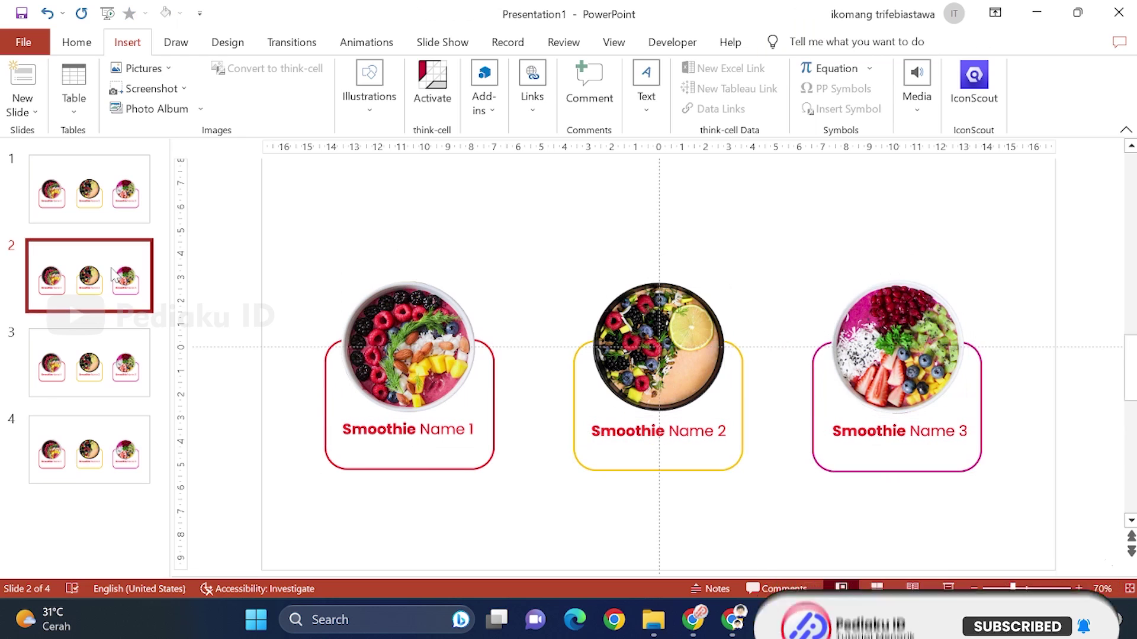
- Enlarge the first bowl picture and the scattered-fruit picture around it
left_click(414, 310)
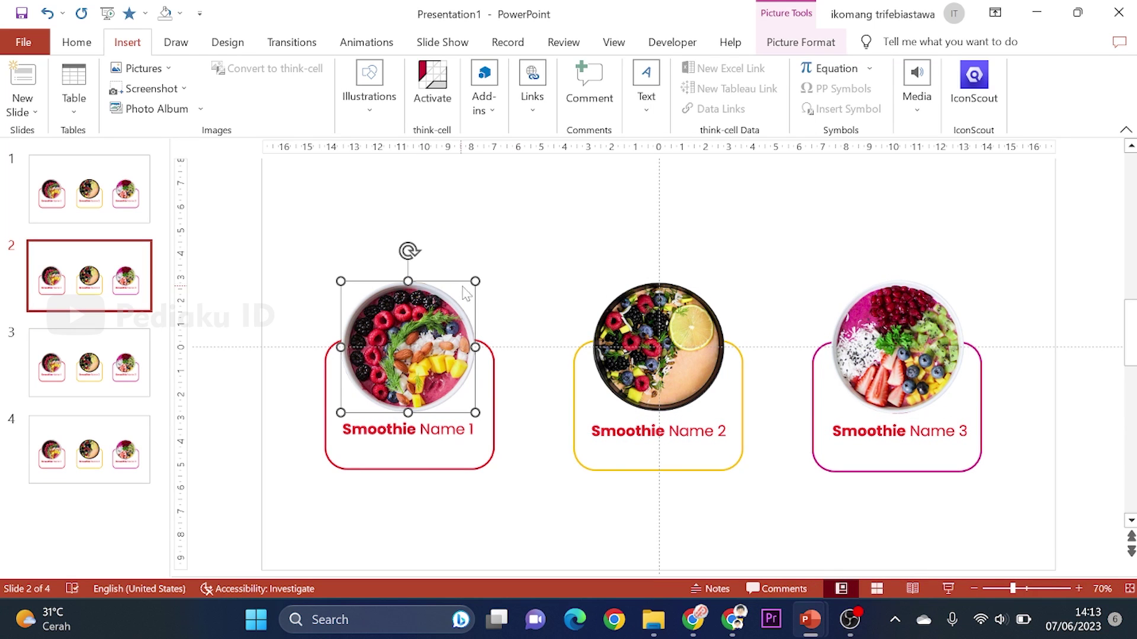
left_click_drag(474, 281, 472, 269)
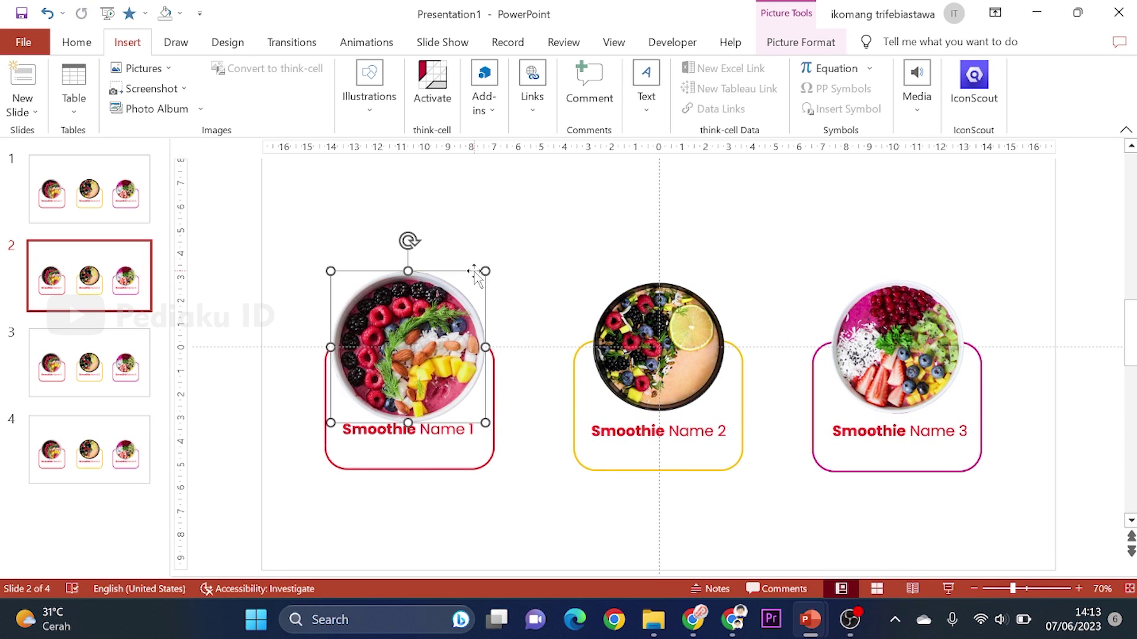
left_click(353, 218)
left_click_drag(335, 200, 482, 474)
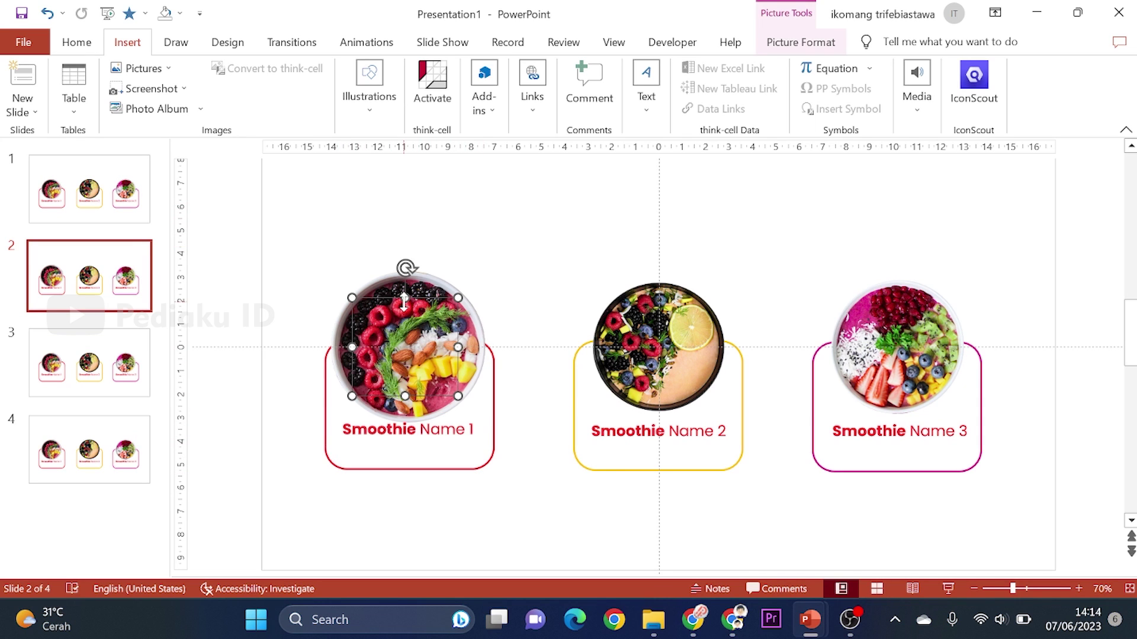
left_click_drag(410, 296, 529, 222)
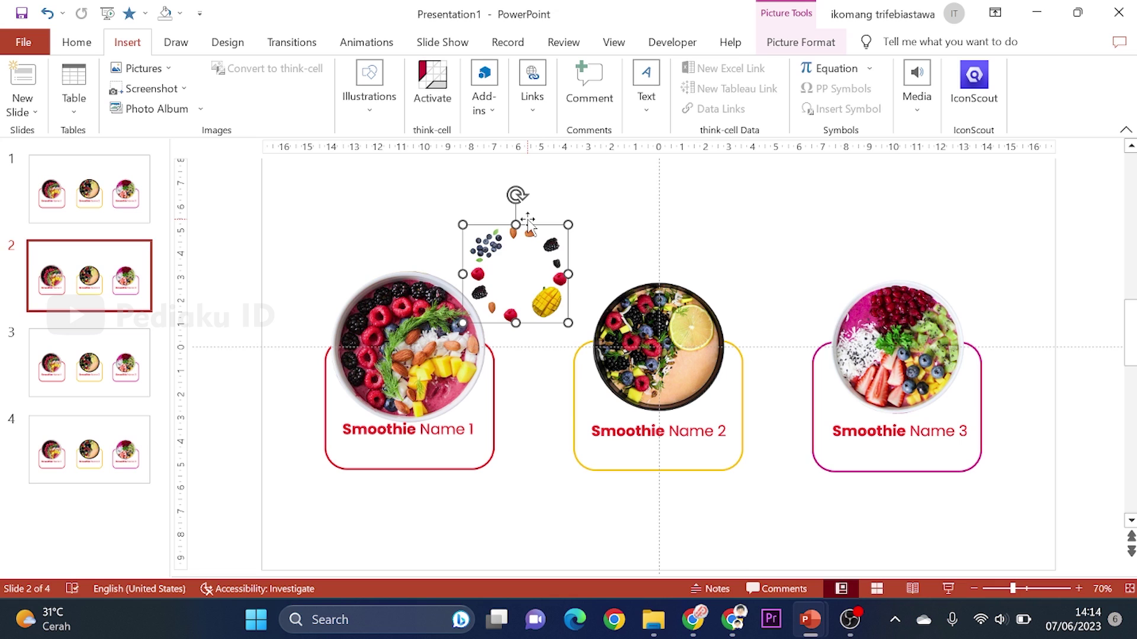
key("ctrl+z")
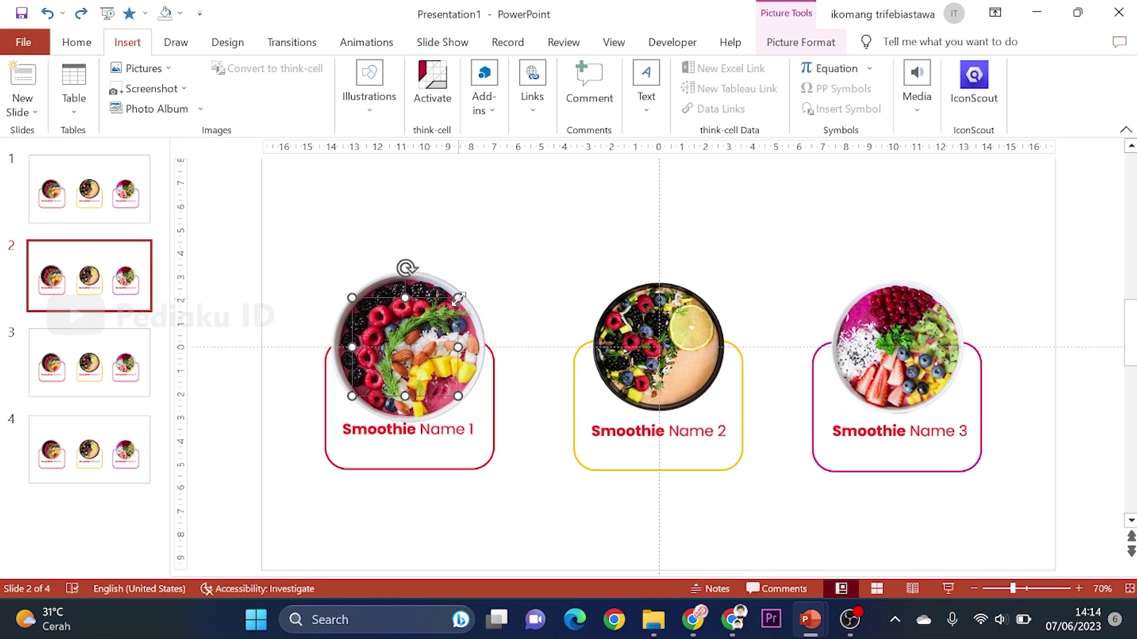
left_click_drag(458, 297, 522, 238)
- Shrink the first card's rounded frame behind the bowl and move Smoothie Name 1 below it
left_click(465, 468)
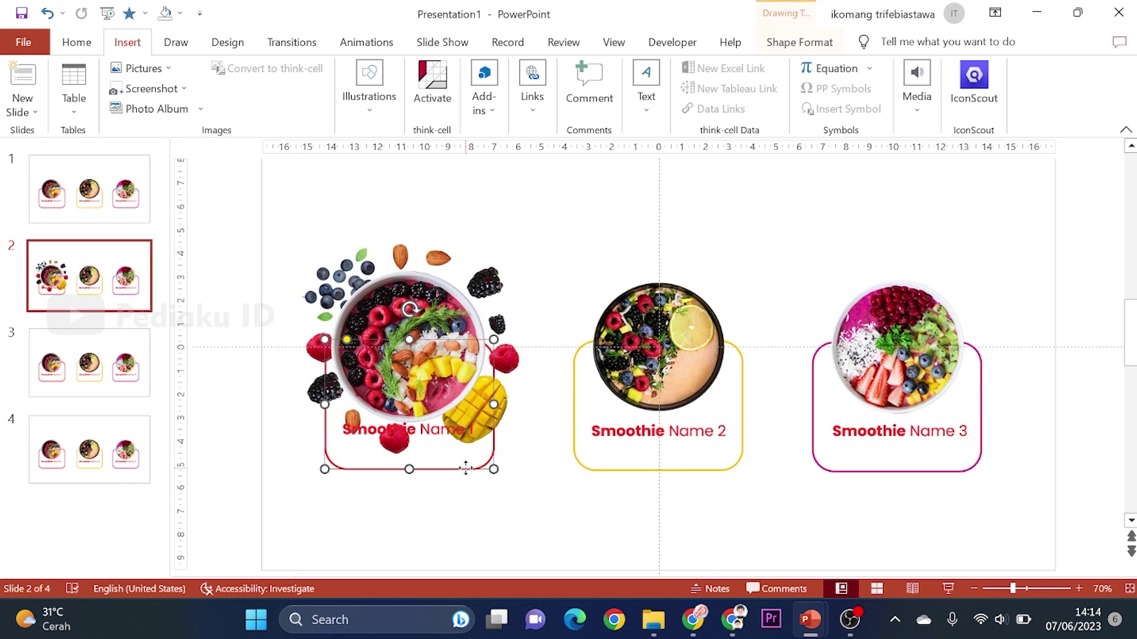
left_click_drag(496, 469, 441, 427)
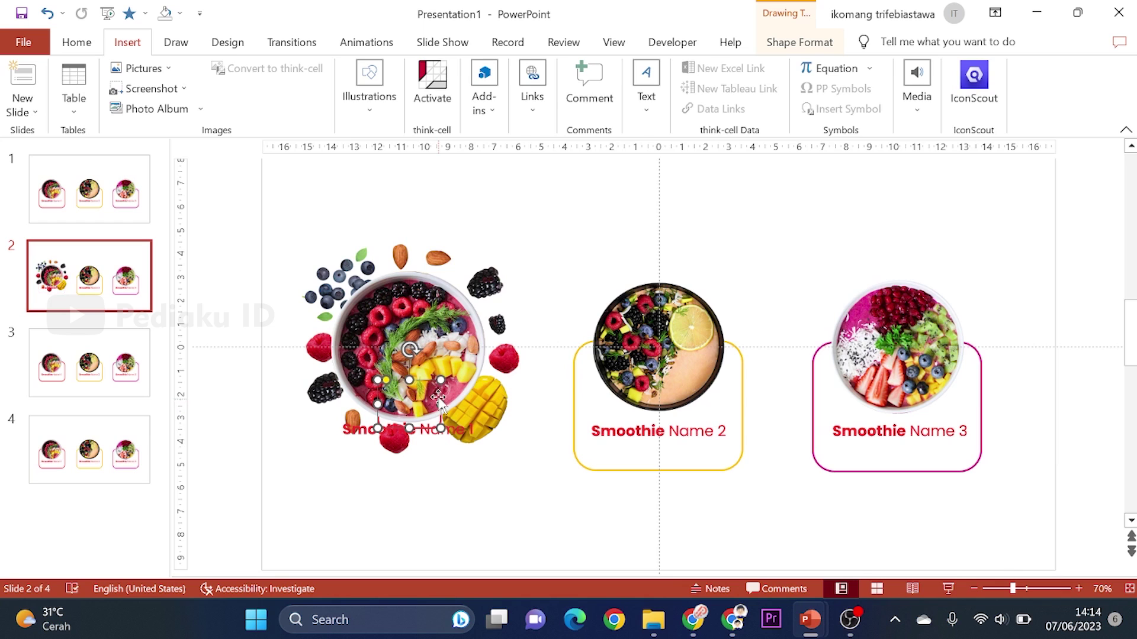
left_click(444, 418, "shift")
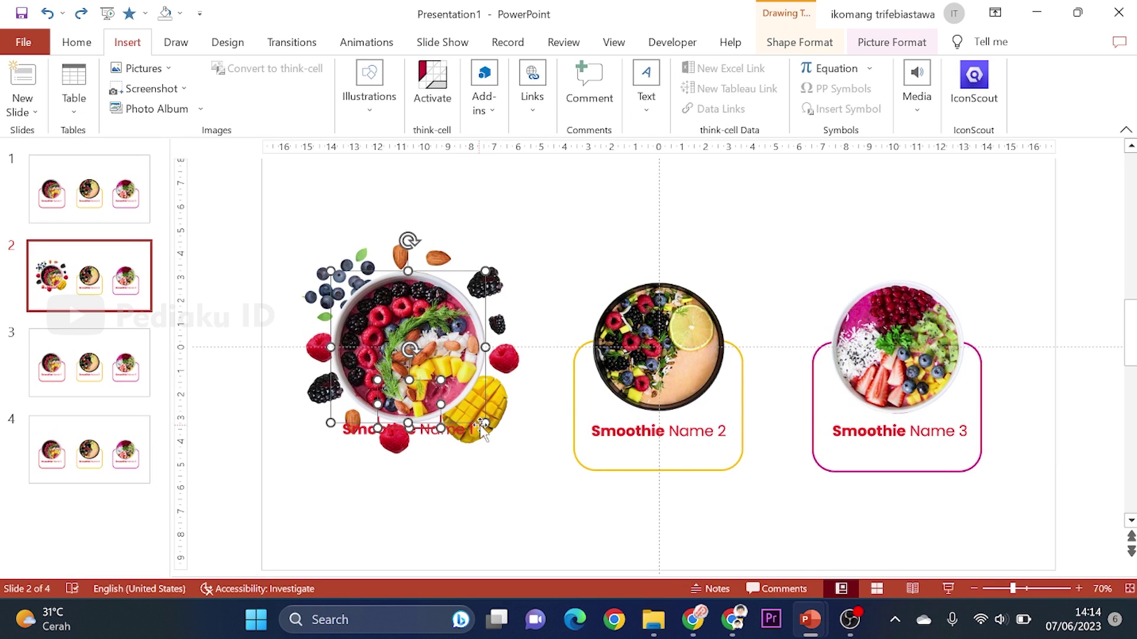
left_click(483, 426, "shift")
left_click_drag(441, 418, 434, 383)
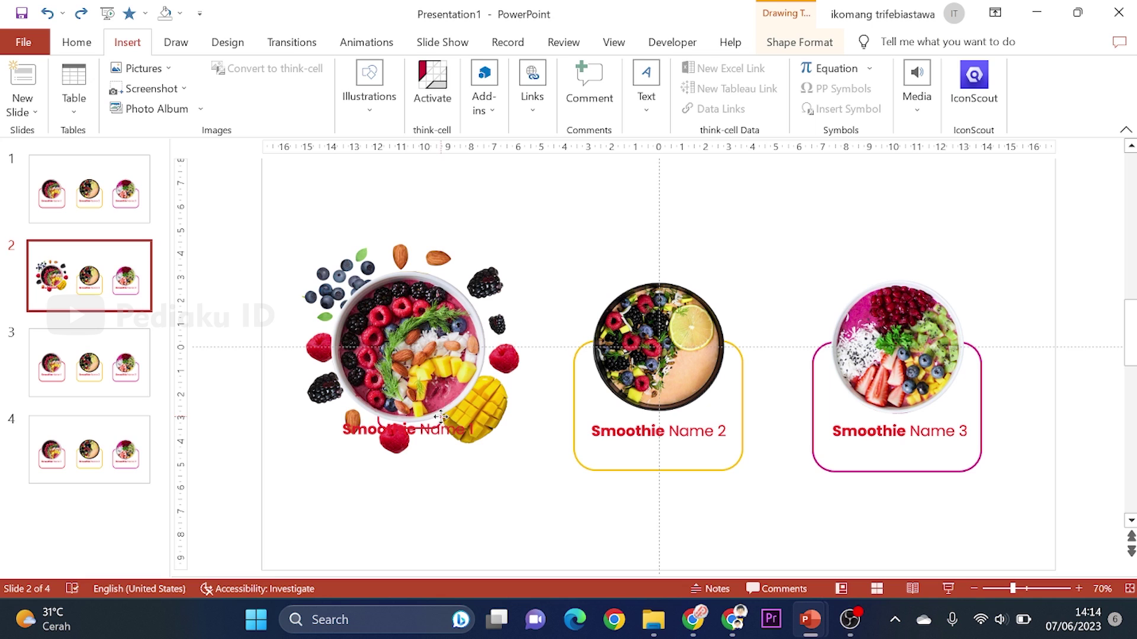
left_click(431, 365)
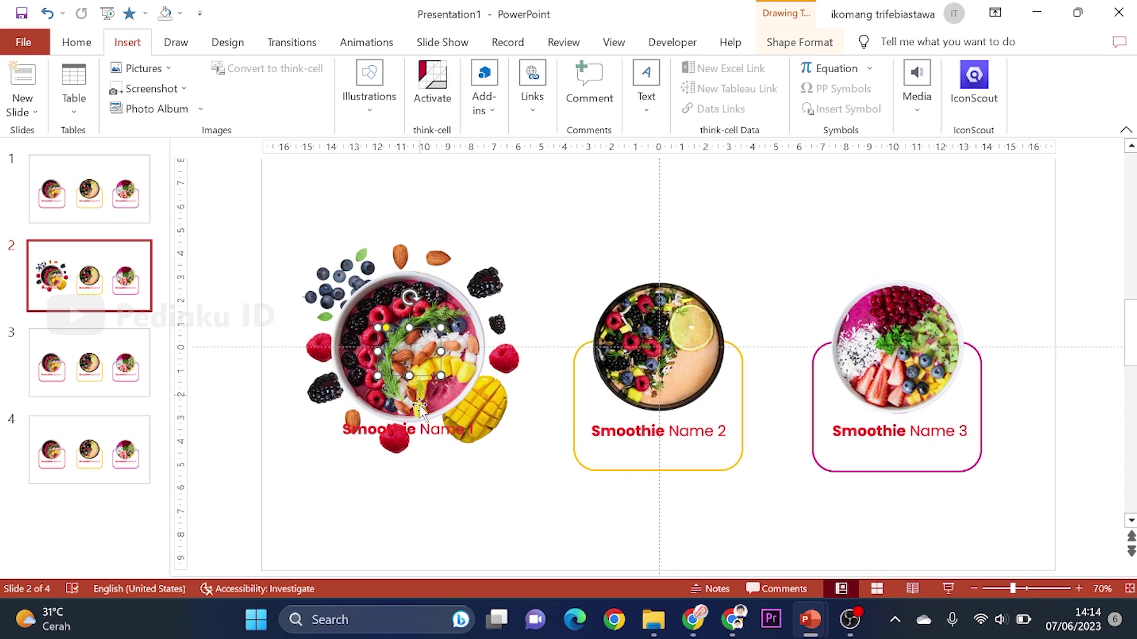
left_click(428, 437)
left_click_drag(430, 444, 427, 490)
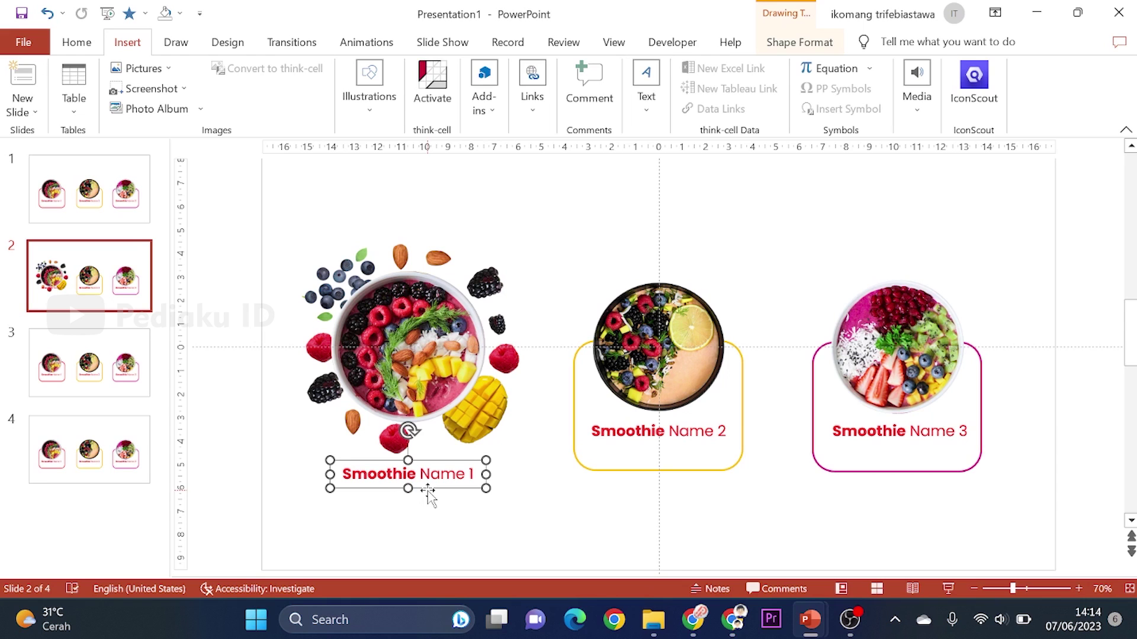
- Fill the Smoothie Name 1 label box red and make its text white
left_click(789, 45)
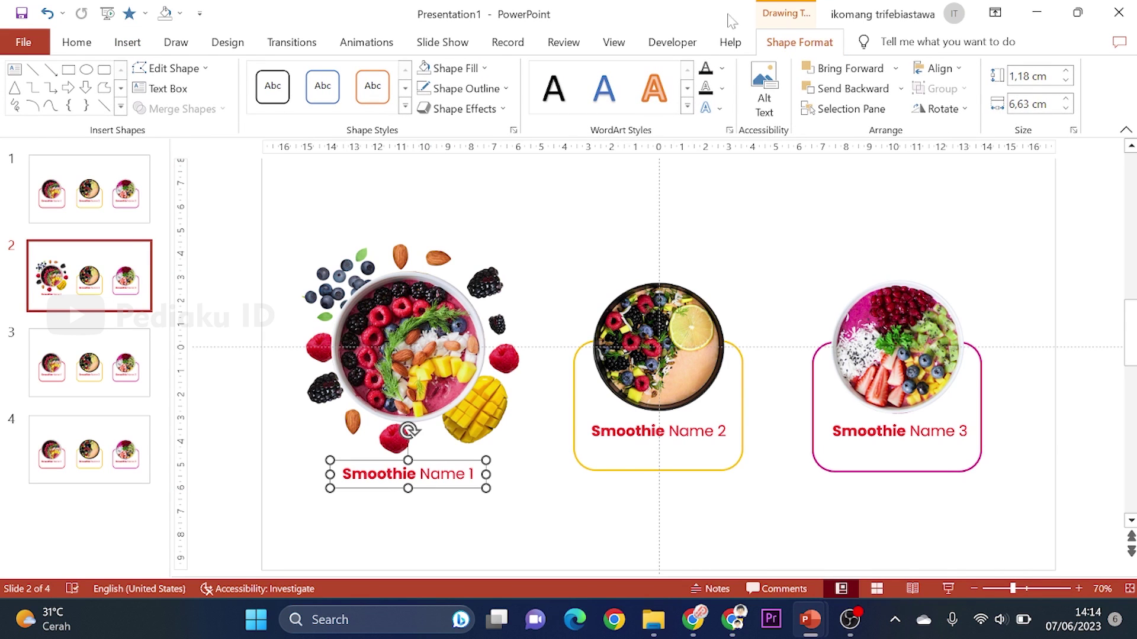
left_click(464, 65)
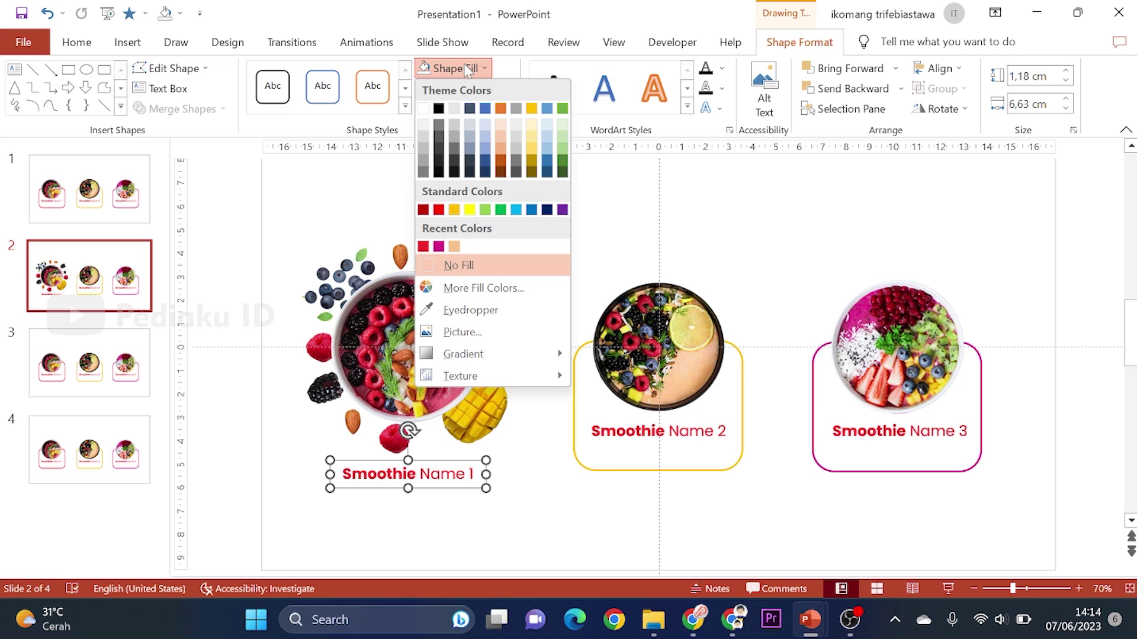
left_click(422, 246)
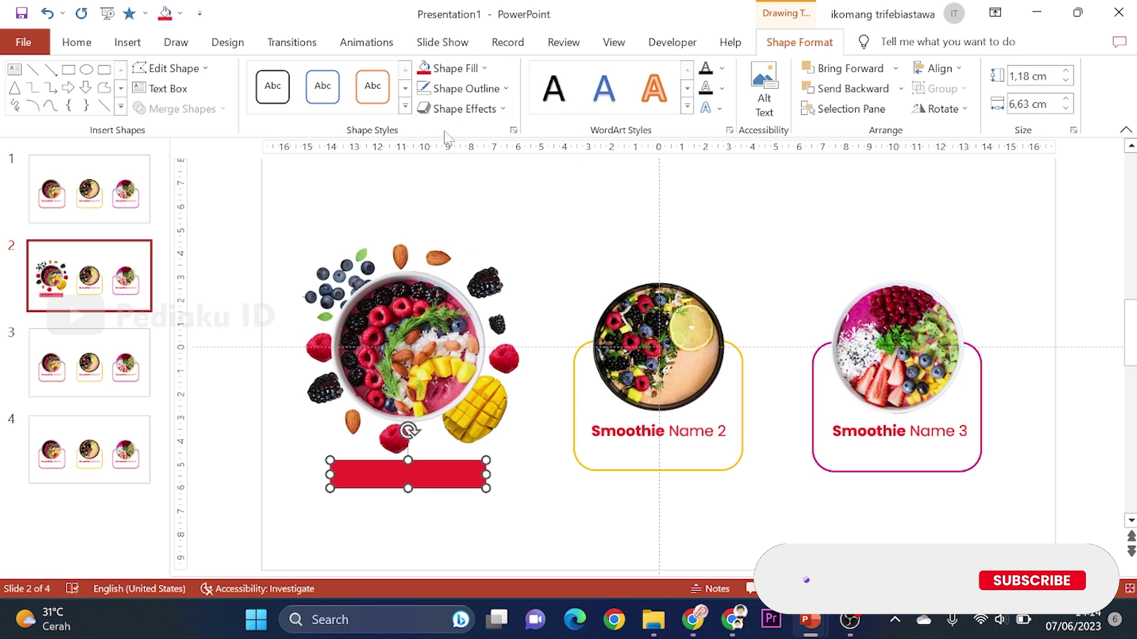
left_click(76, 42)
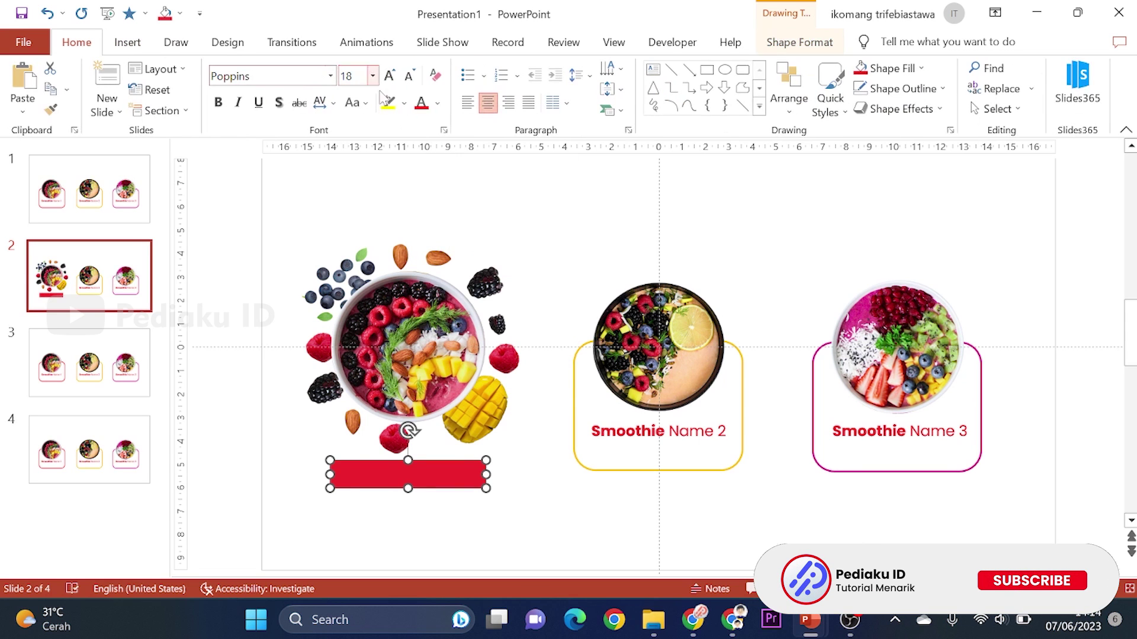
left_click(437, 103)
left_click(421, 144)
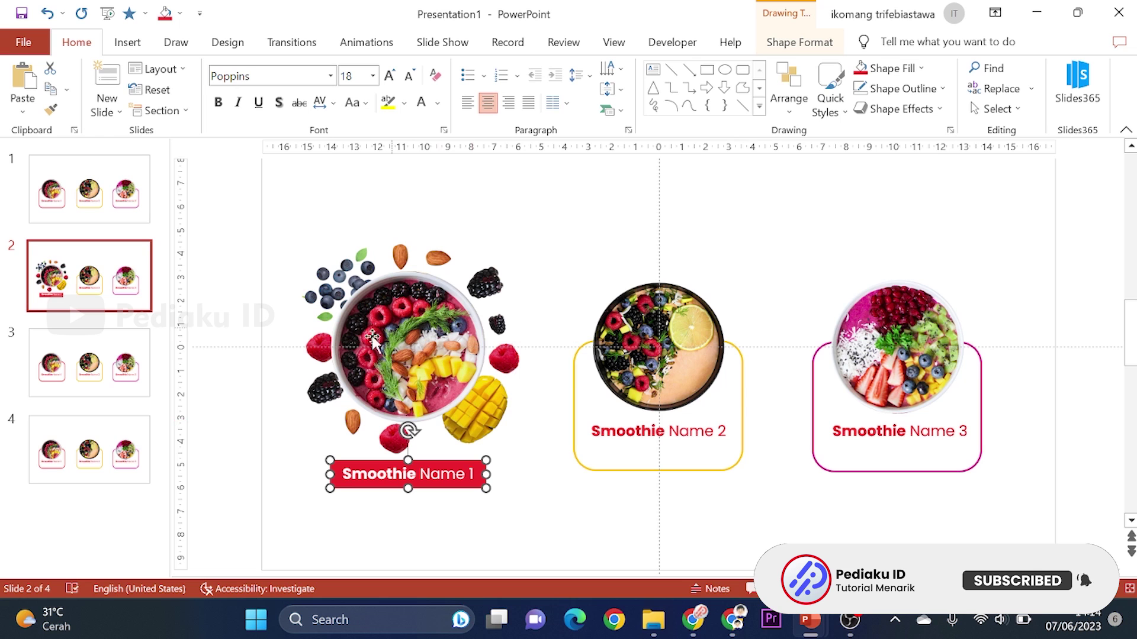
left_click(565, 208)
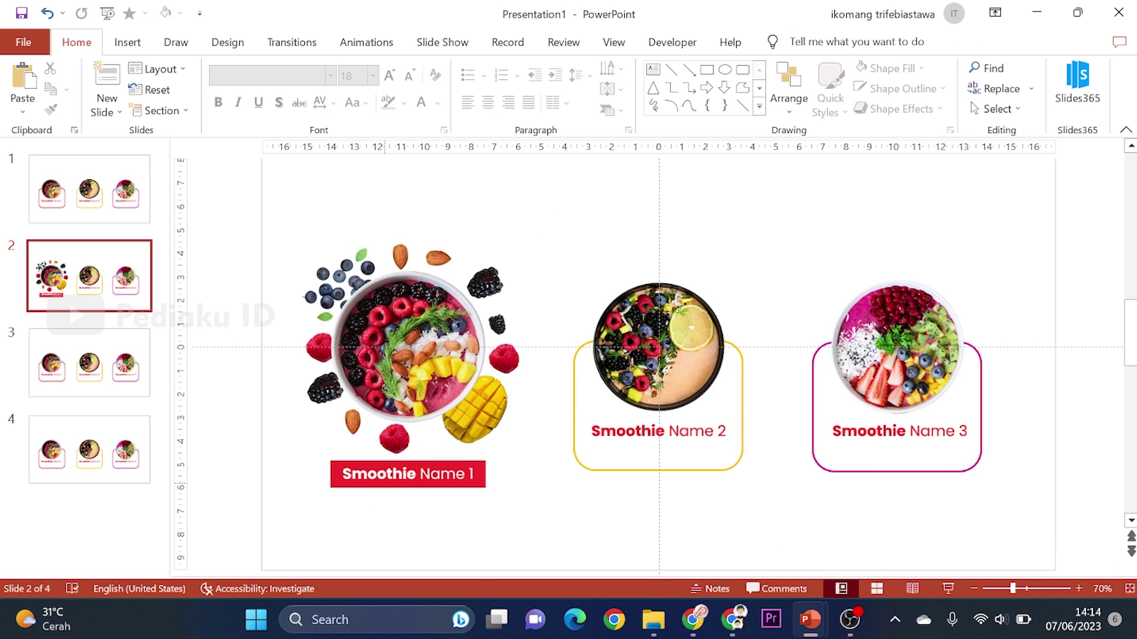
mouse_move(809, 620)
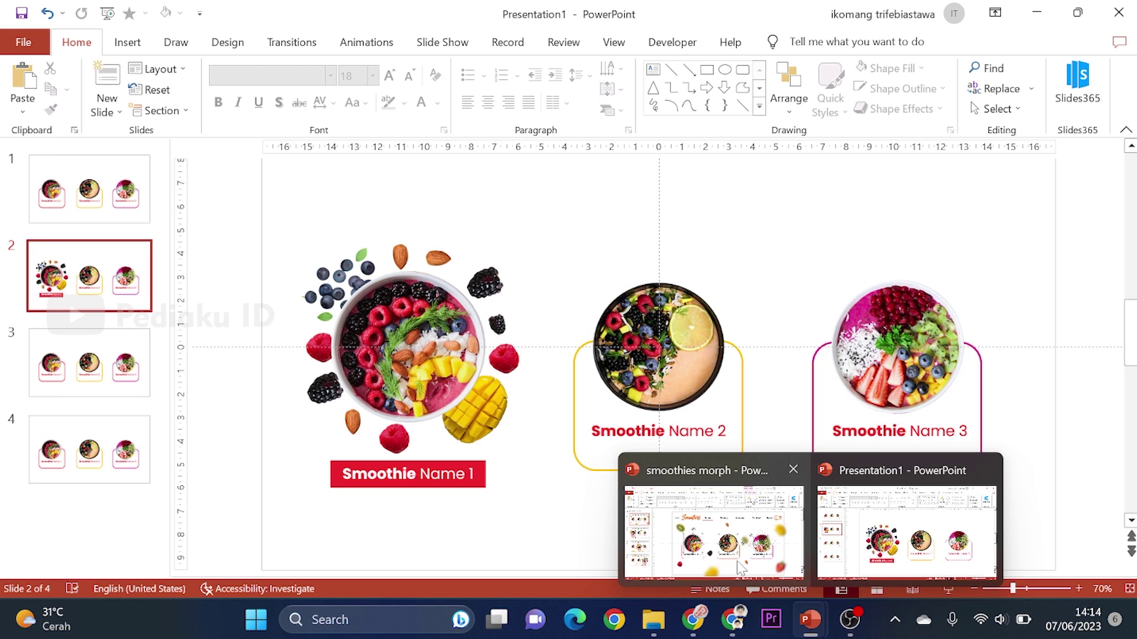
- Copy the Rp. 60.000 price, quantity and Add to Cart group from 'smoothies morph' slide 2 under Smoothie Name 1
left_click(715, 539)
left_click(88, 296)
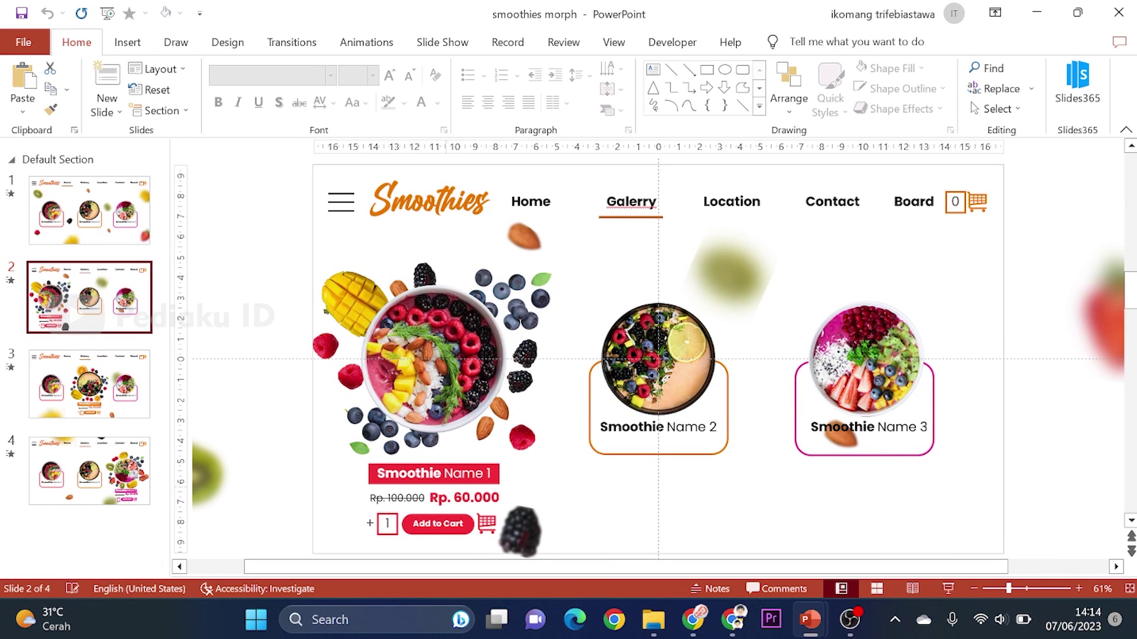
left_click(508, 502)
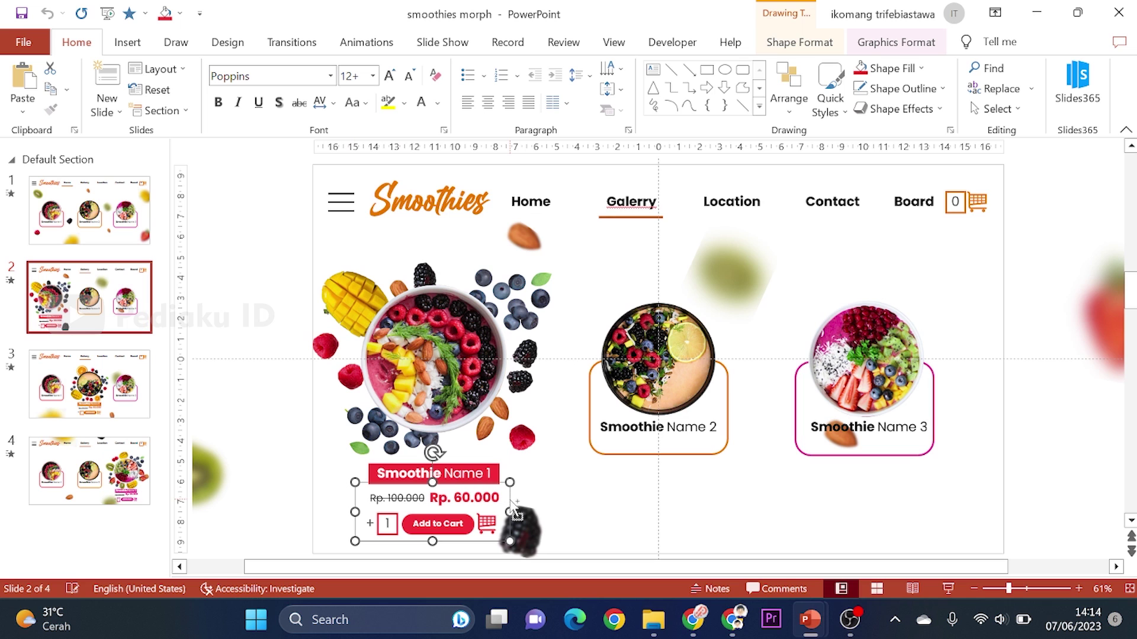
mouse_move(809, 620)
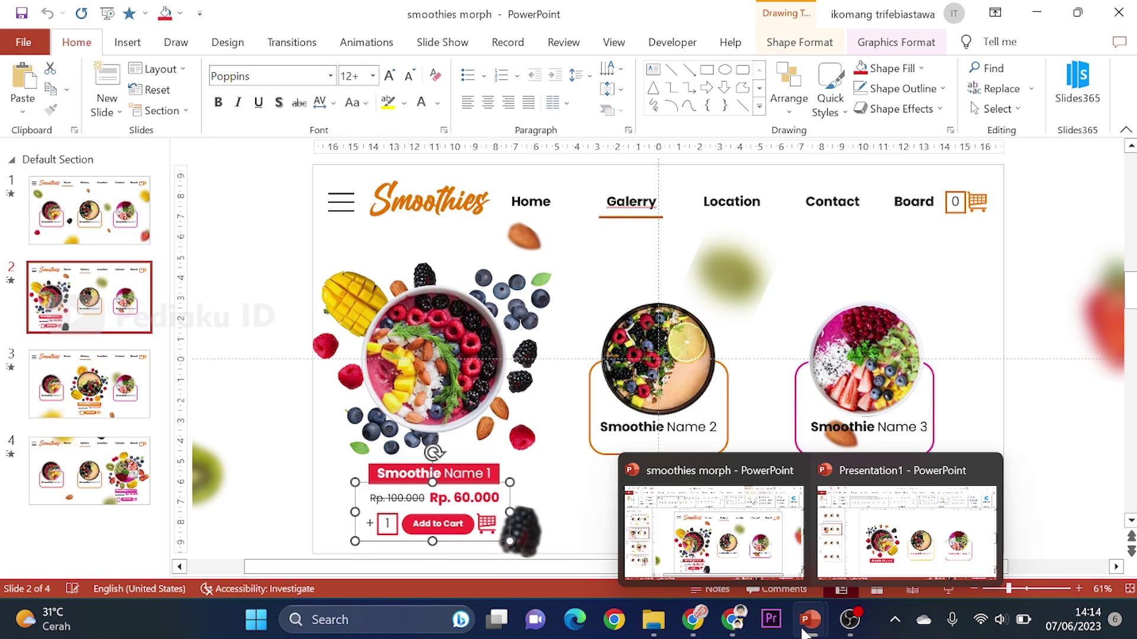
left_click(834, 570)
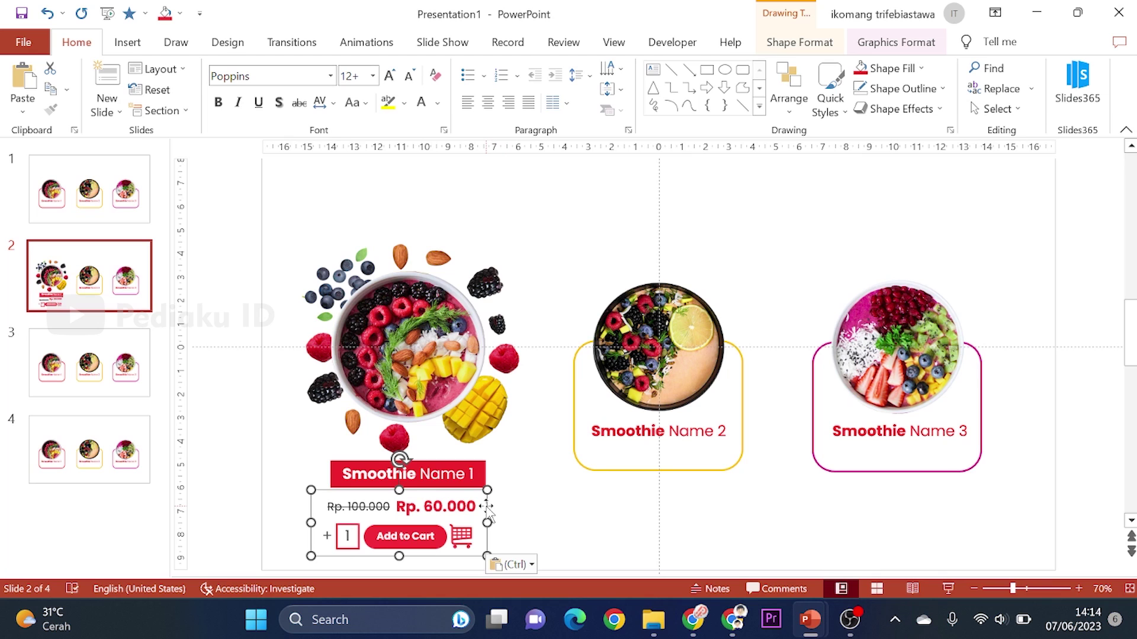
left_click_drag(487, 506, 493, 507)
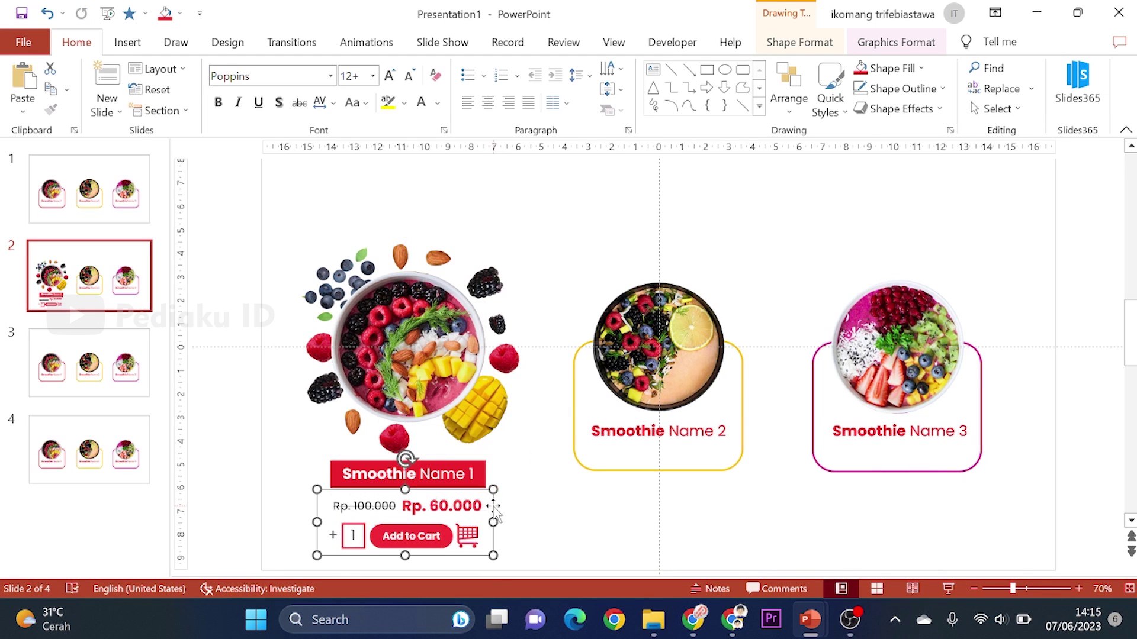
left_click(485, 474)
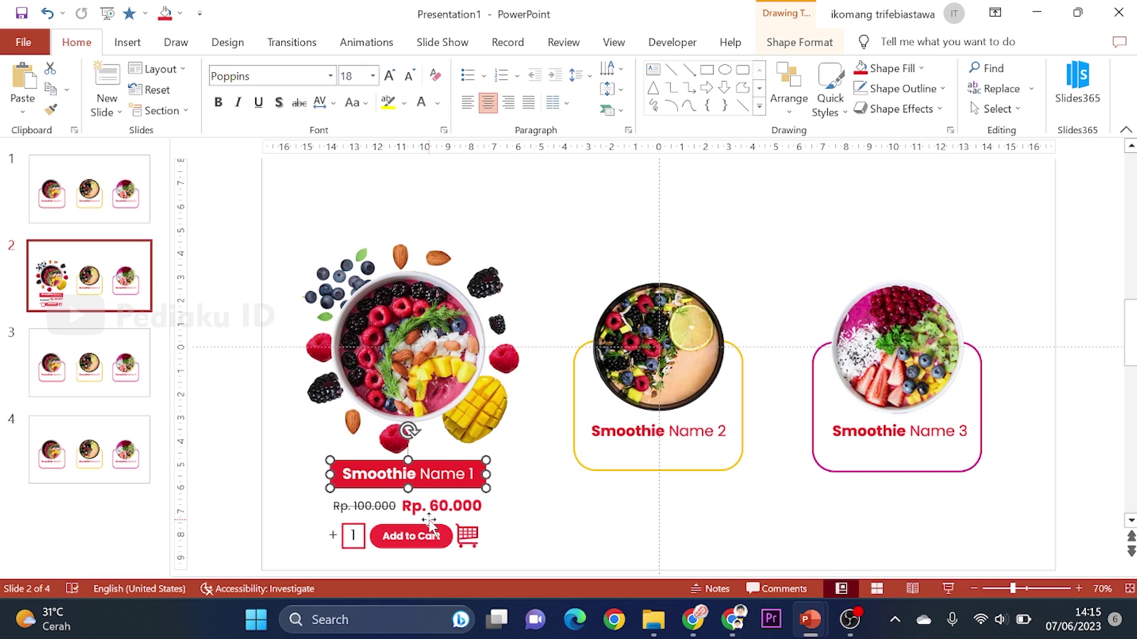
left_click(443, 507)
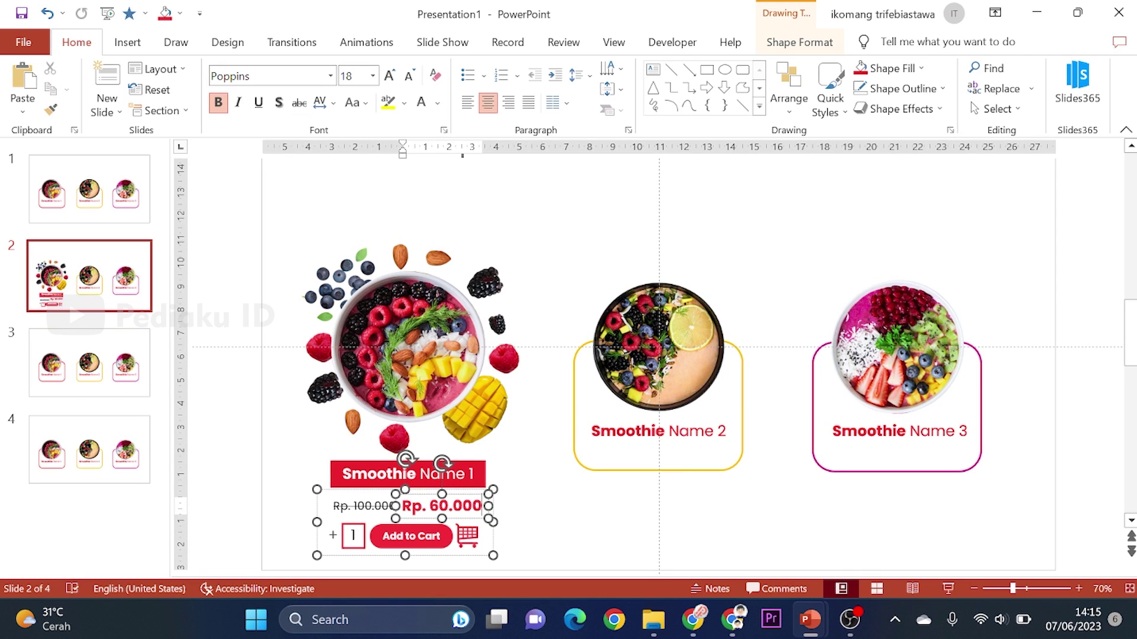
left_click(421, 507)
left_click(353, 536)
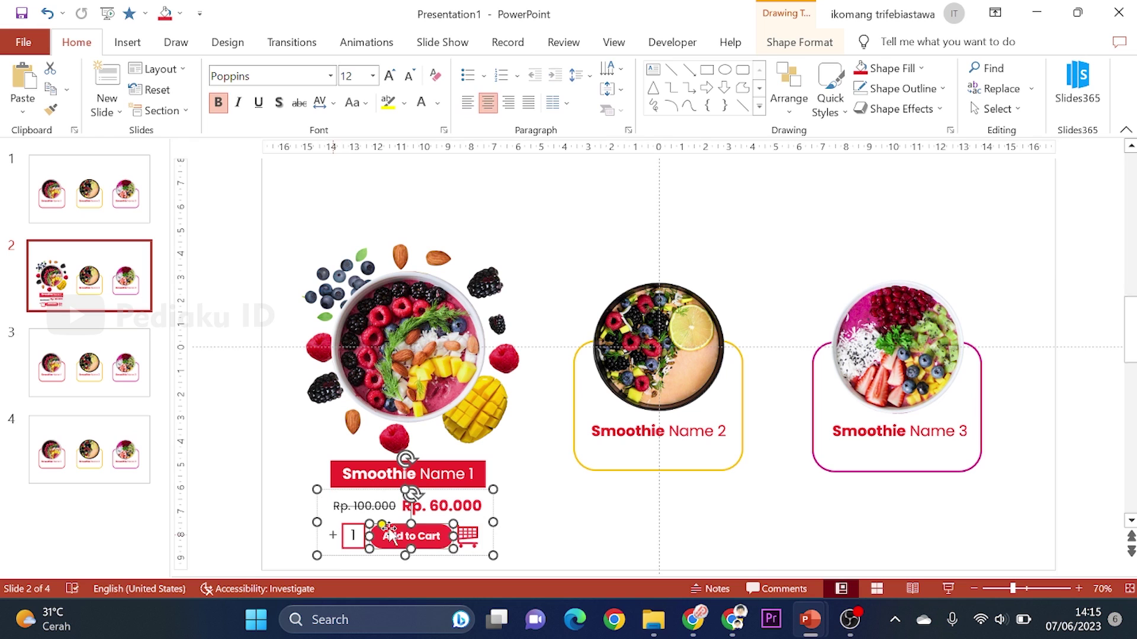
left_click(474, 536)
left_click(536, 543)
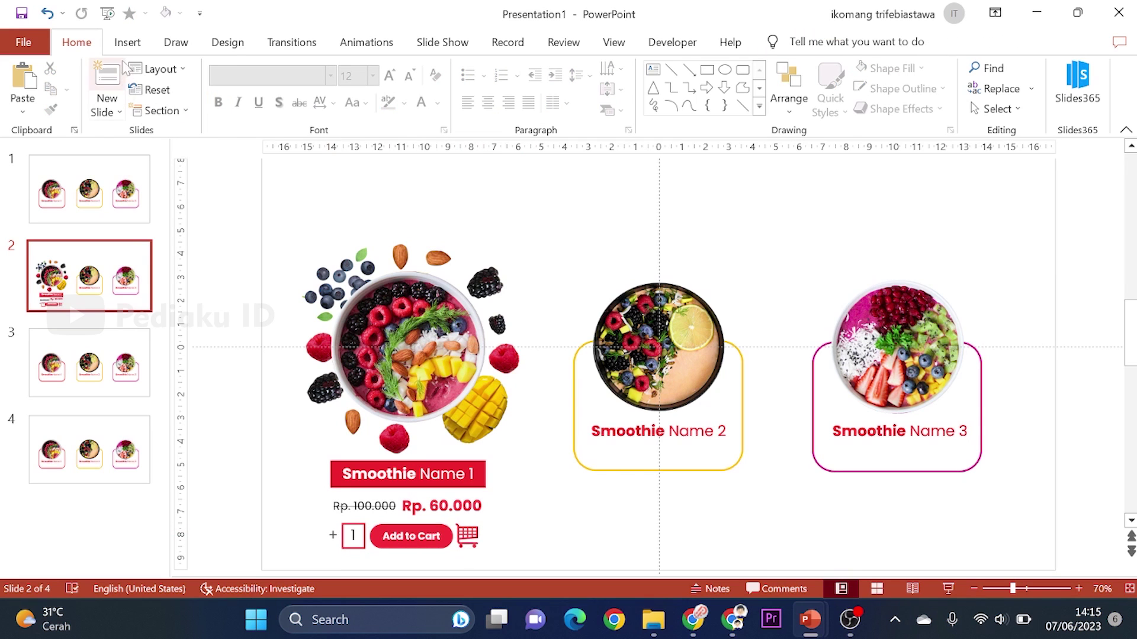
- Insert a shopping-cart icon found by searching 'cart' in the Icons library onto slide 2
left_click(127, 42)
left_click(369, 89)
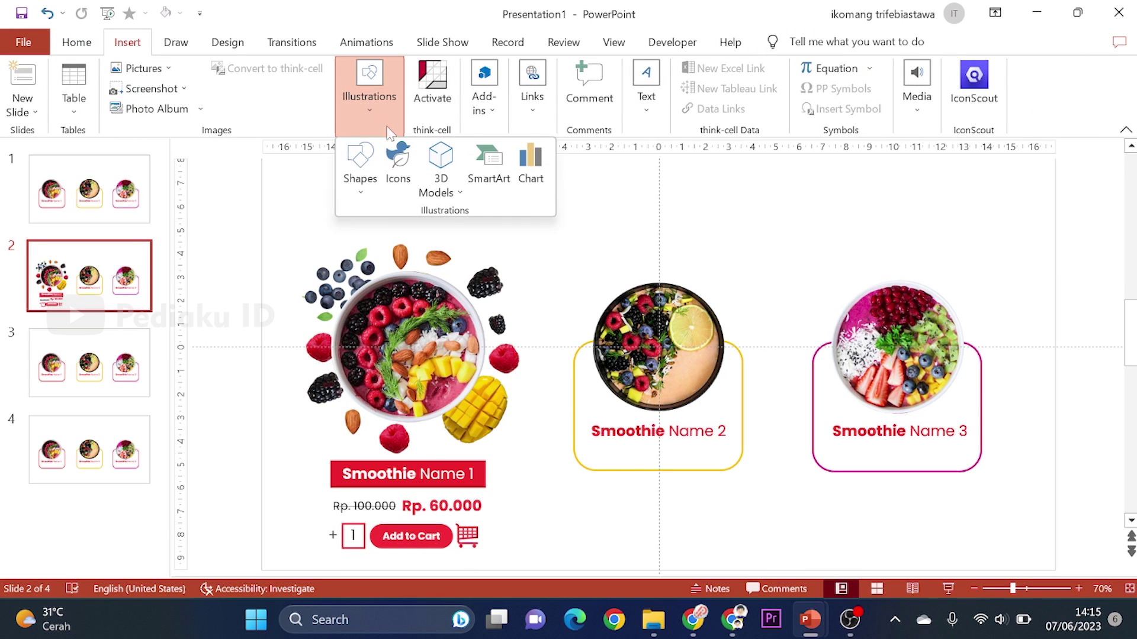
left_click(406, 165)
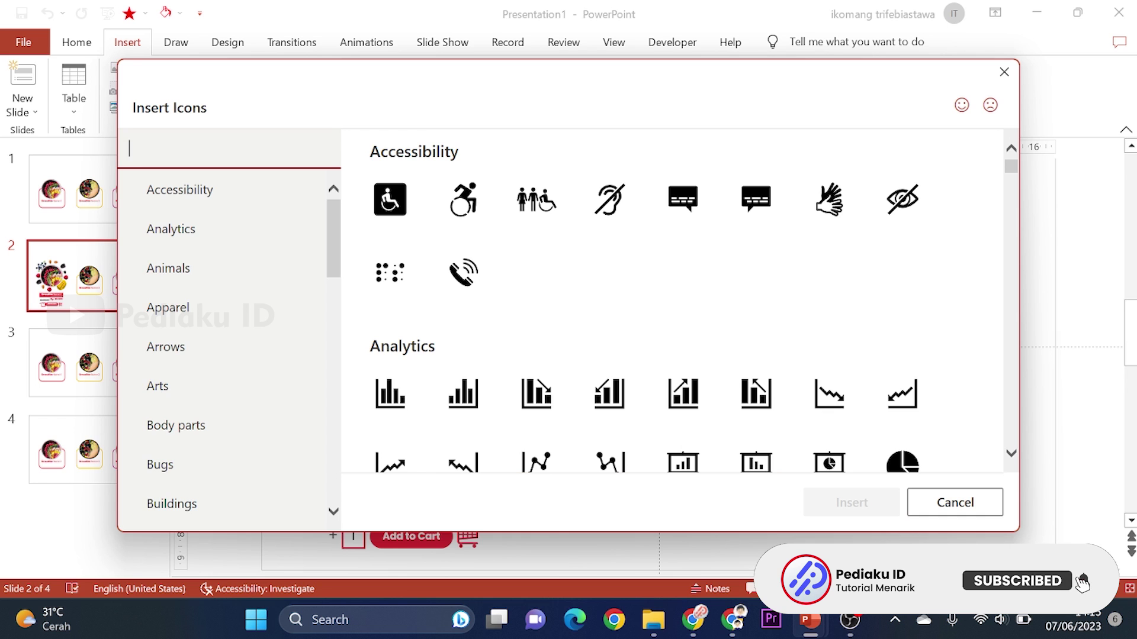
type("cart")
left_click(407, 188)
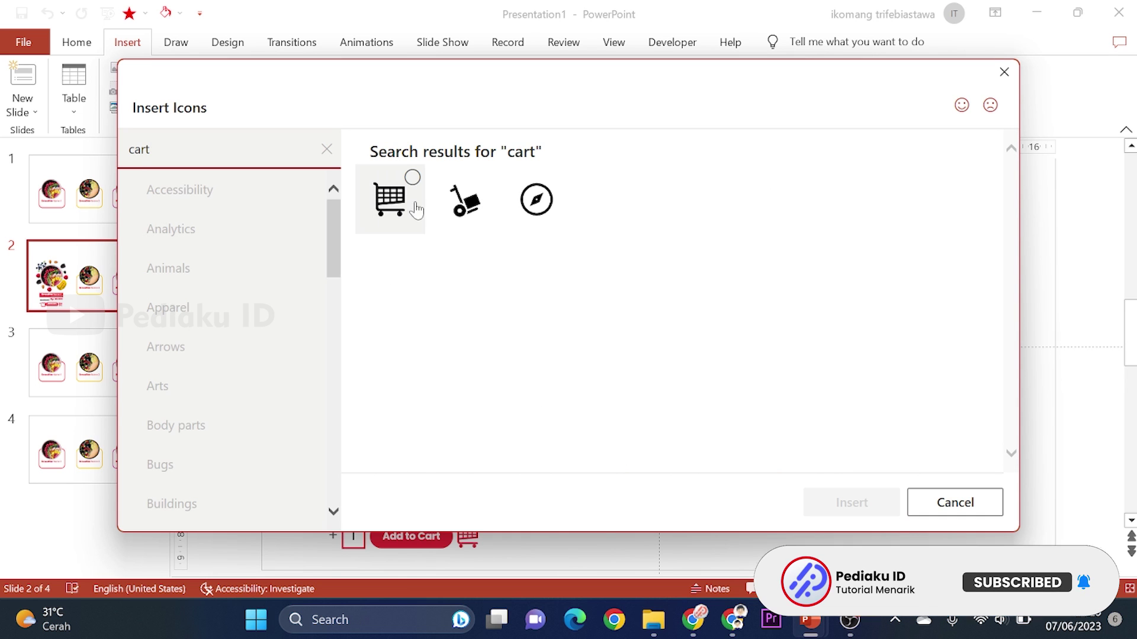
left_click(877, 520)
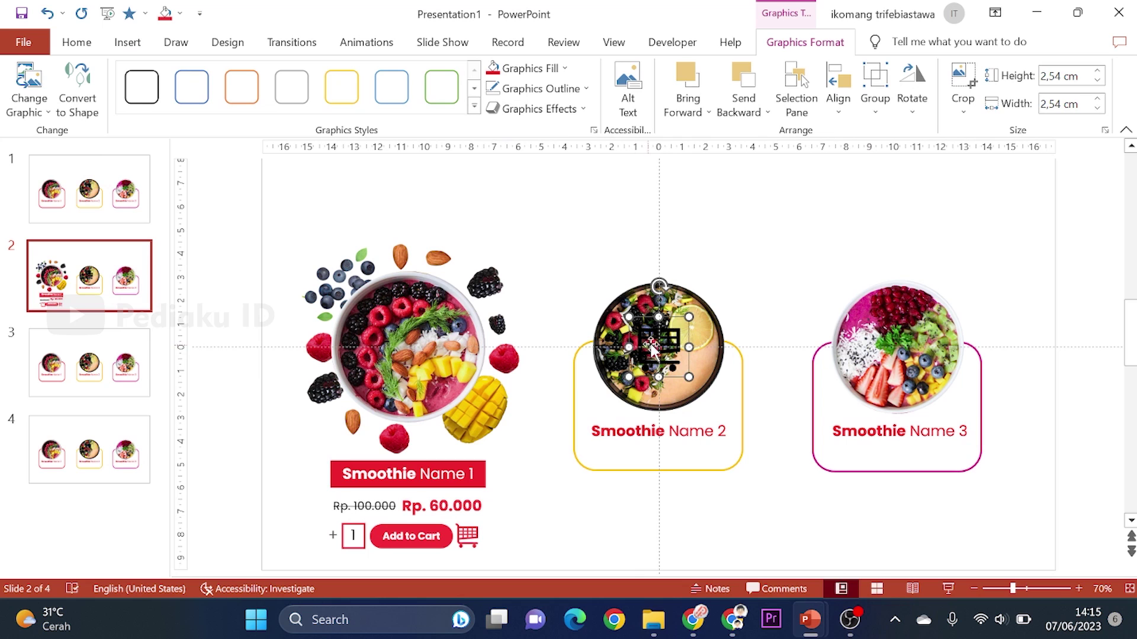
left_click_drag(652, 349, 556, 529)
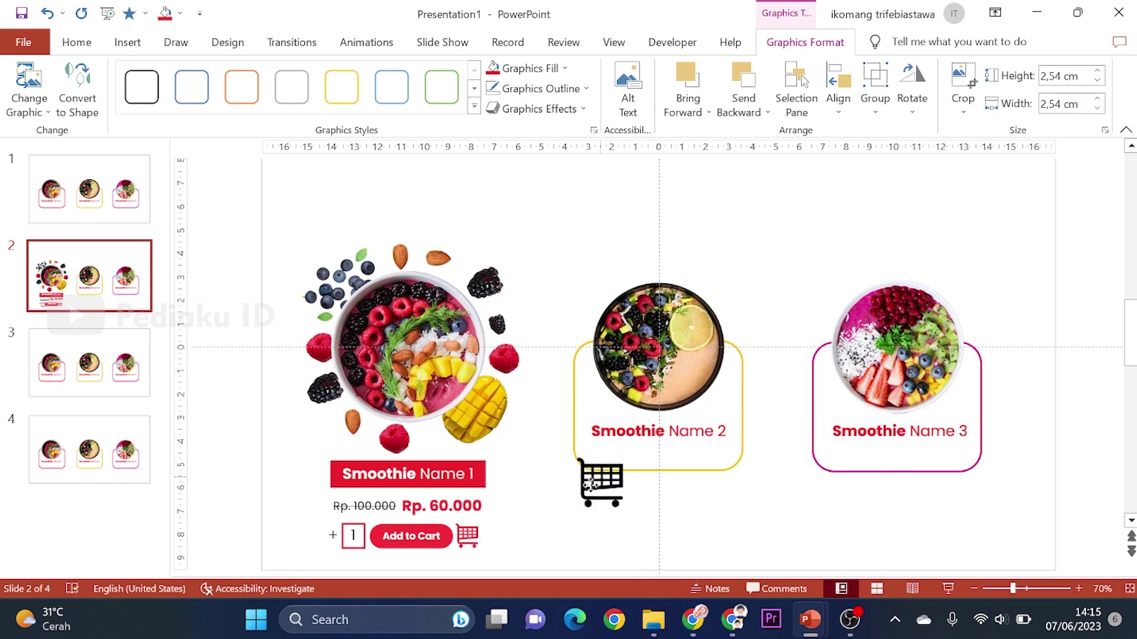
- Recolour the cart icon red and place it below the second card
left_click(533, 70)
left_click(492, 248)
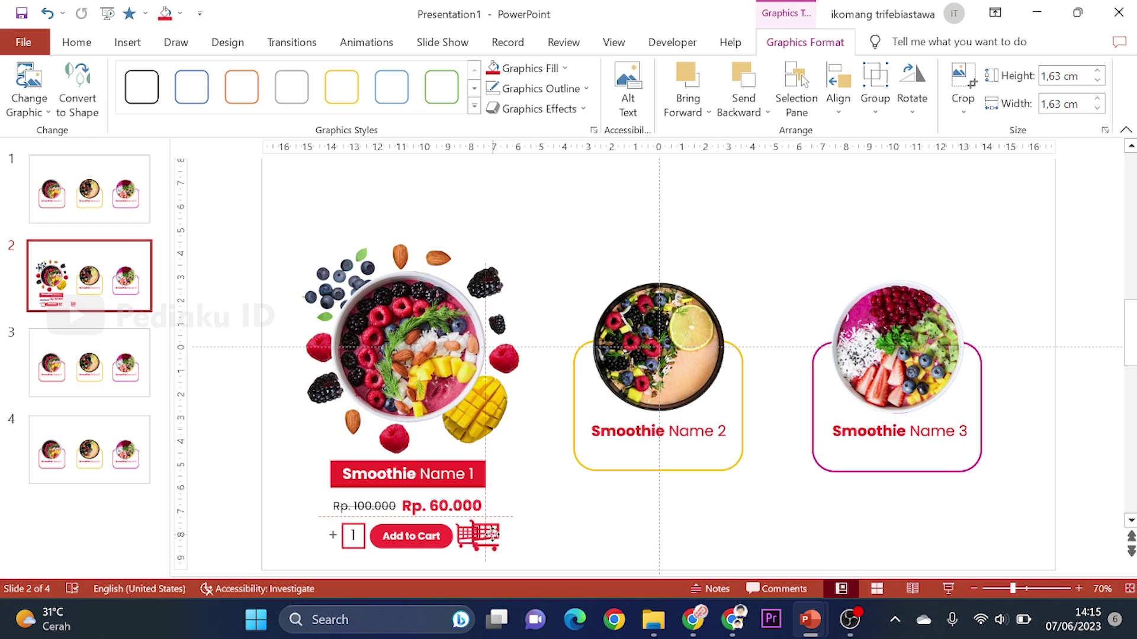
left_click_drag(550, 535, 612, 530)
- Draw a rounded-rectangle button beside the cart icon and enter its Add to Cart label
left_click(128, 43)
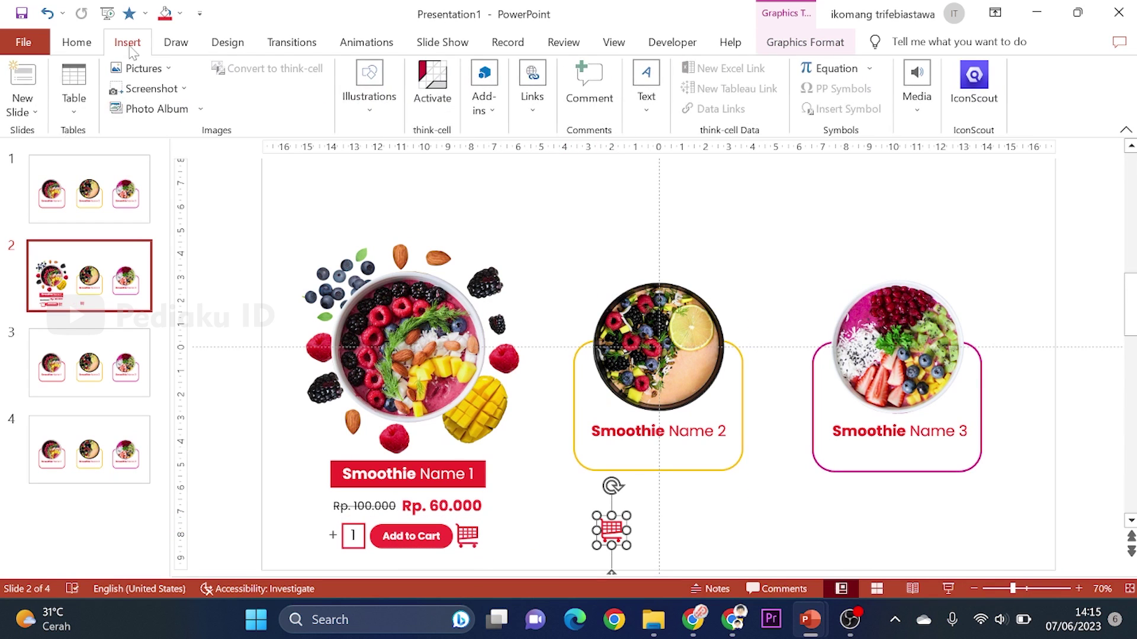
left_click(369, 89)
left_click(371, 185)
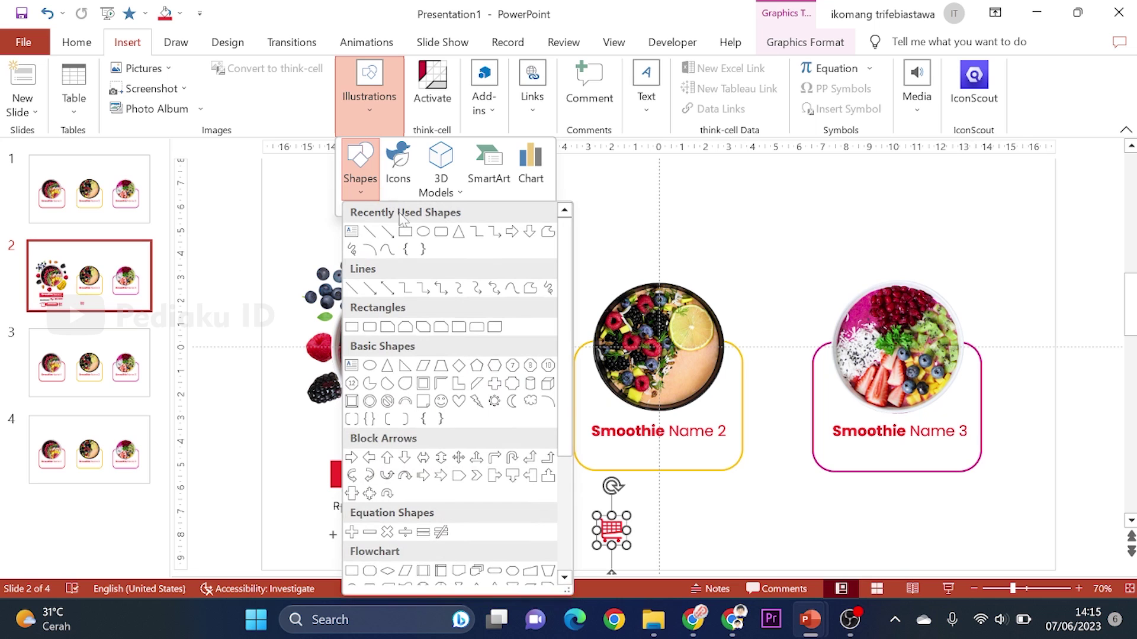
left_click(440, 232)
left_click_drag(717, 511, 829, 546)
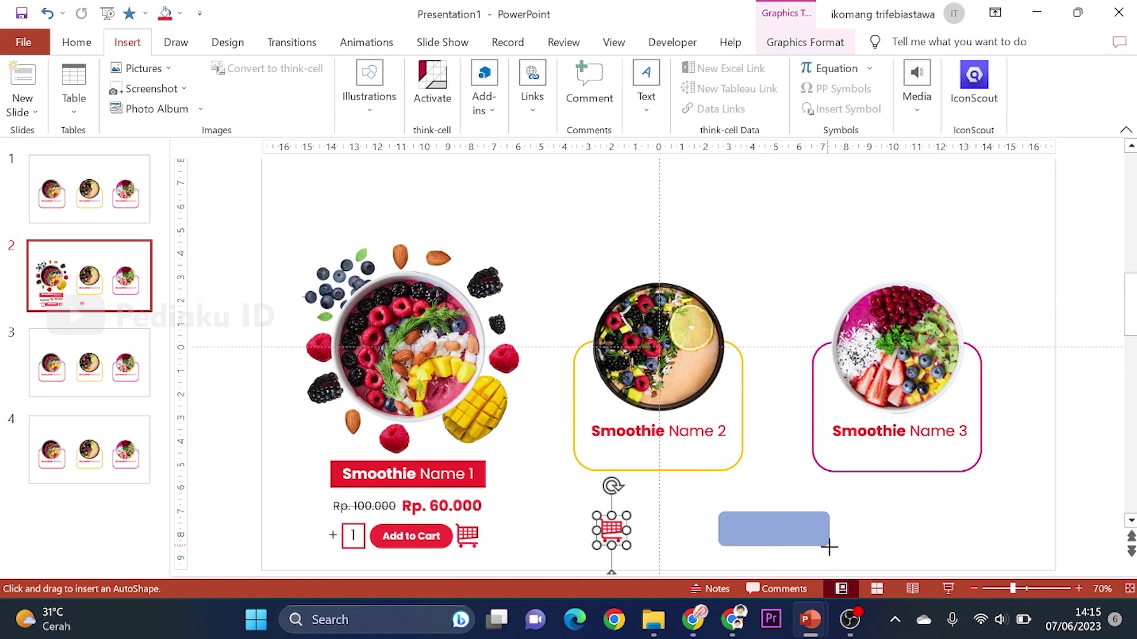
left_click(785, 528)
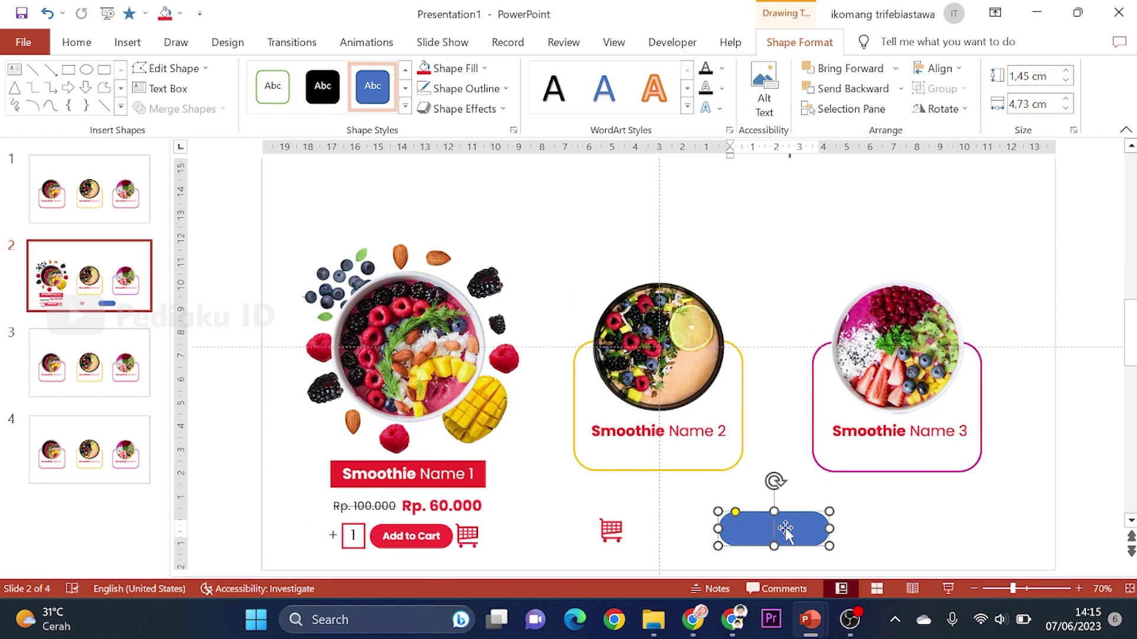
type("Add to Cart")
key("Escape")
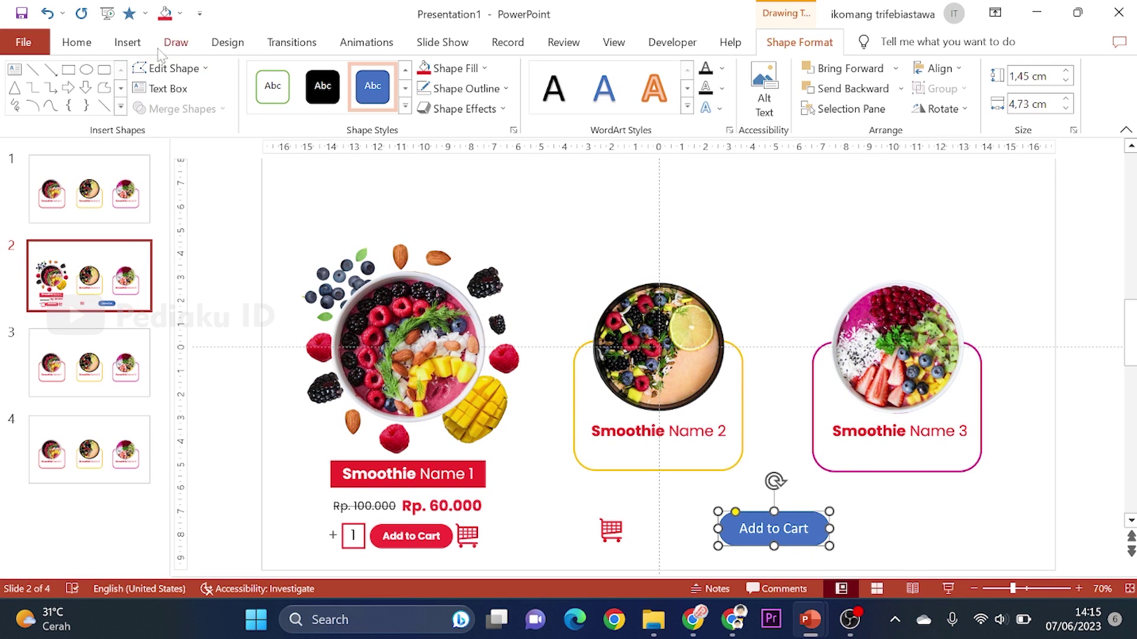
- Make the button text bold Poppins at size 16, fill it red, and position it beside the cart
left_click(88, 47)
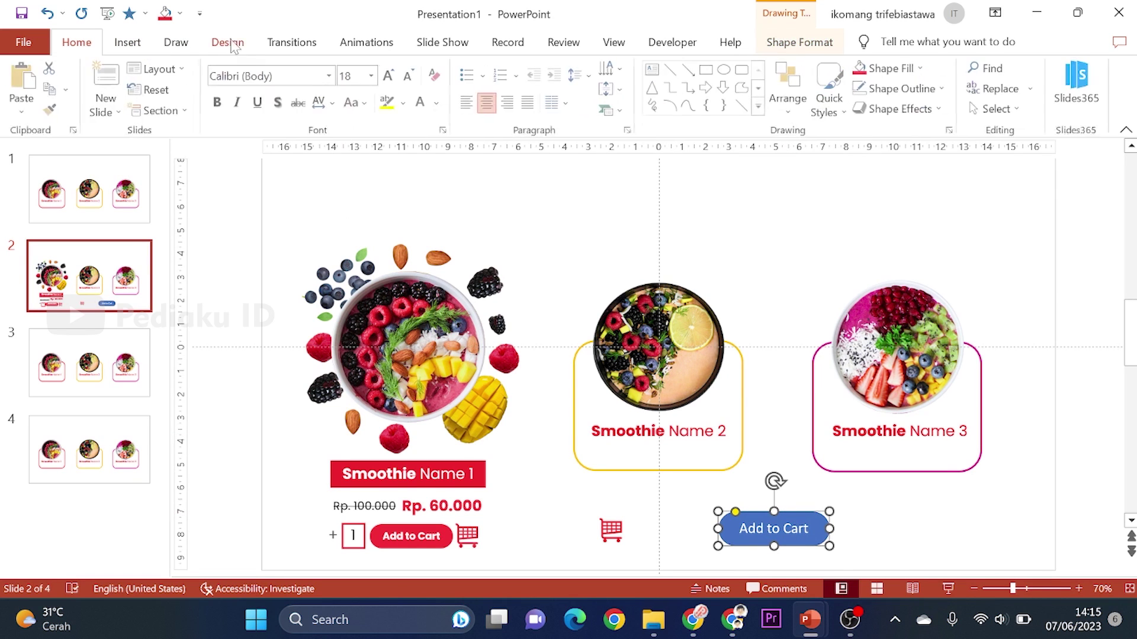
left_click(286, 80)
type("Poppins")
key("Return")
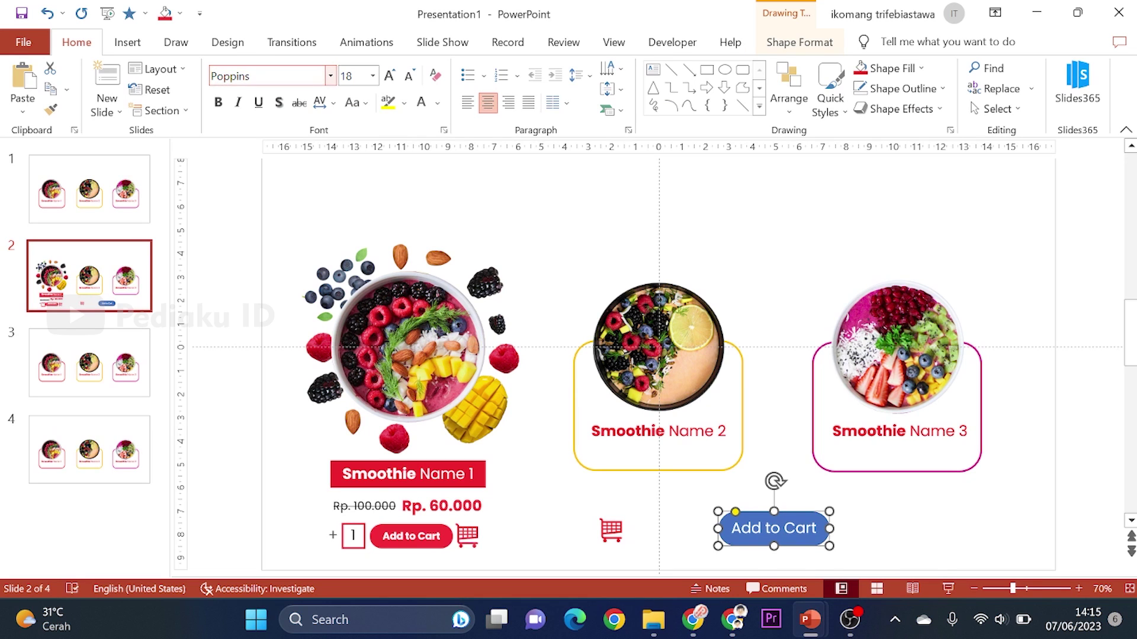
left_click(218, 106)
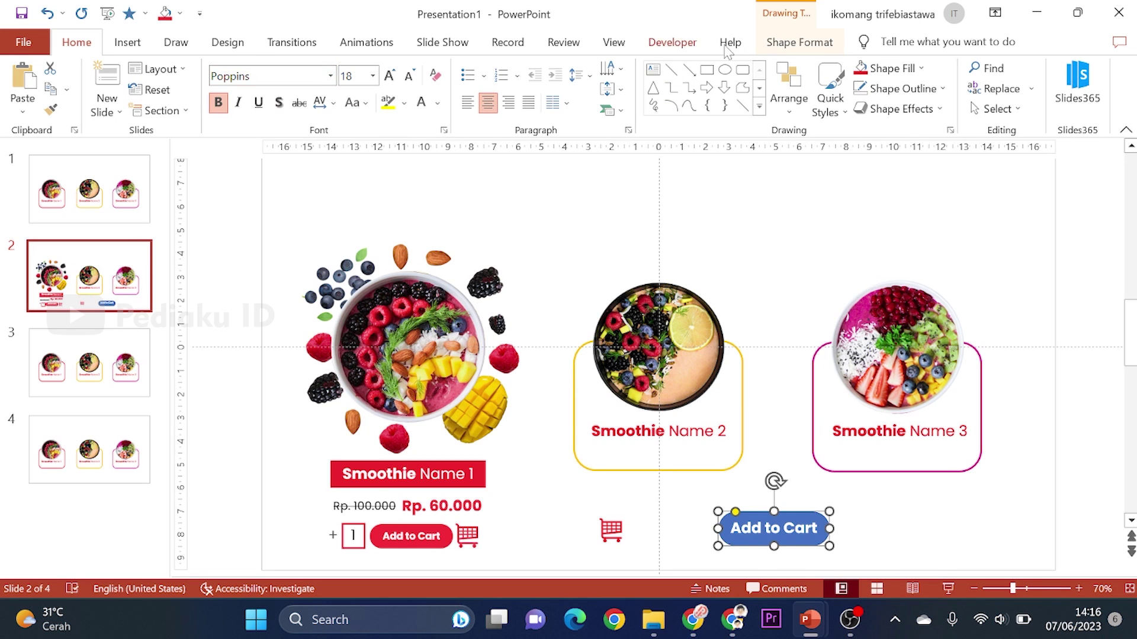
left_click(861, 68)
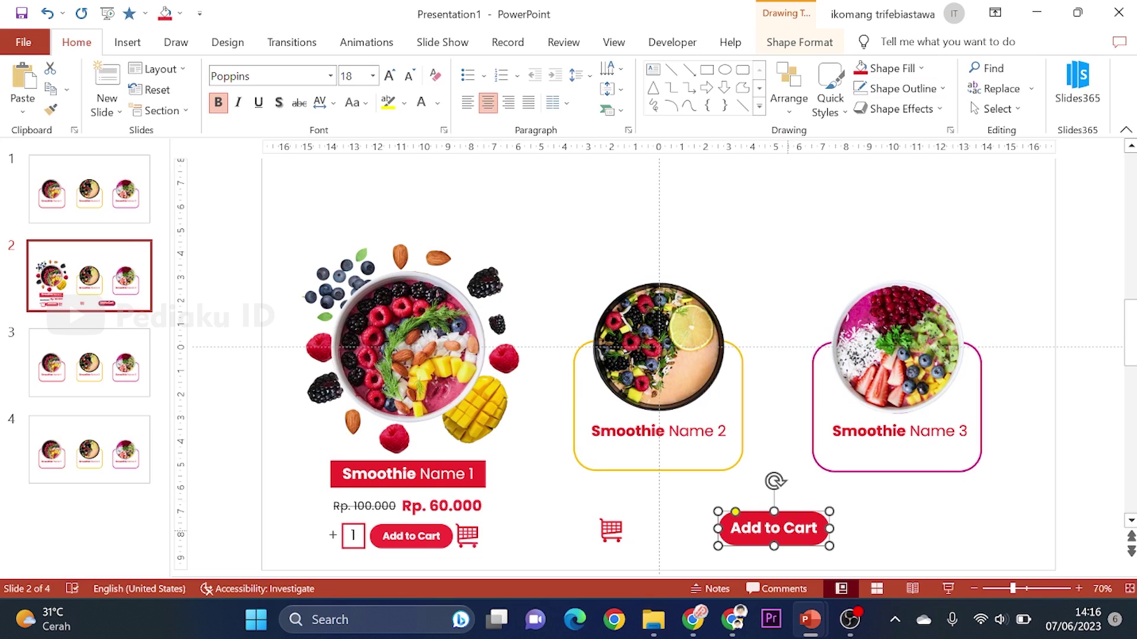
left_click_drag(813, 515, 712, 514)
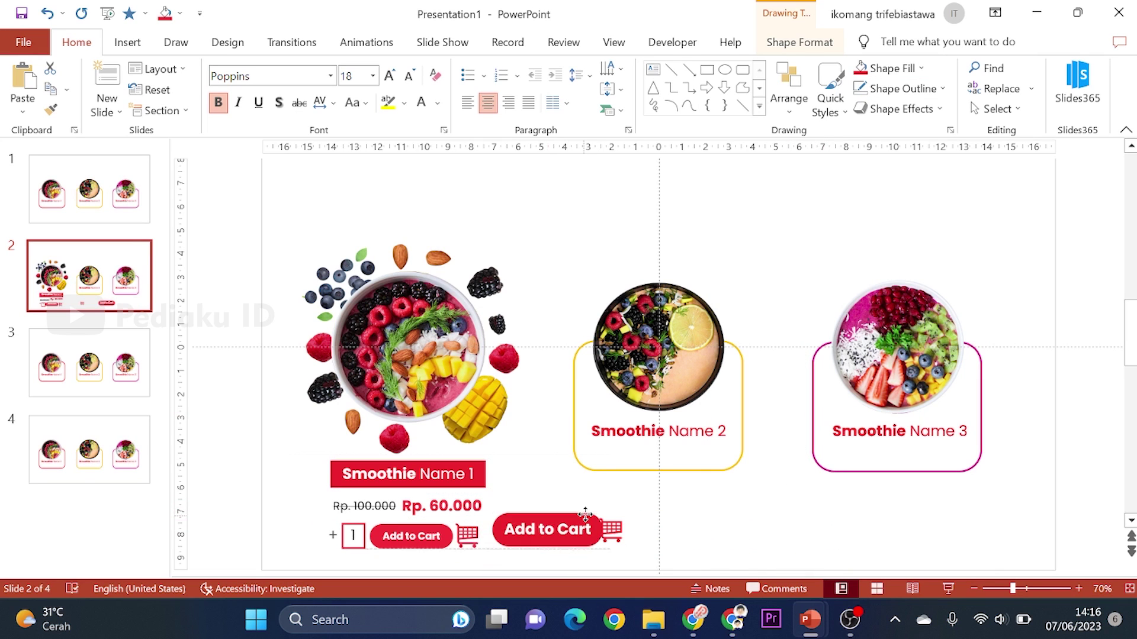
left_click(410, 76)
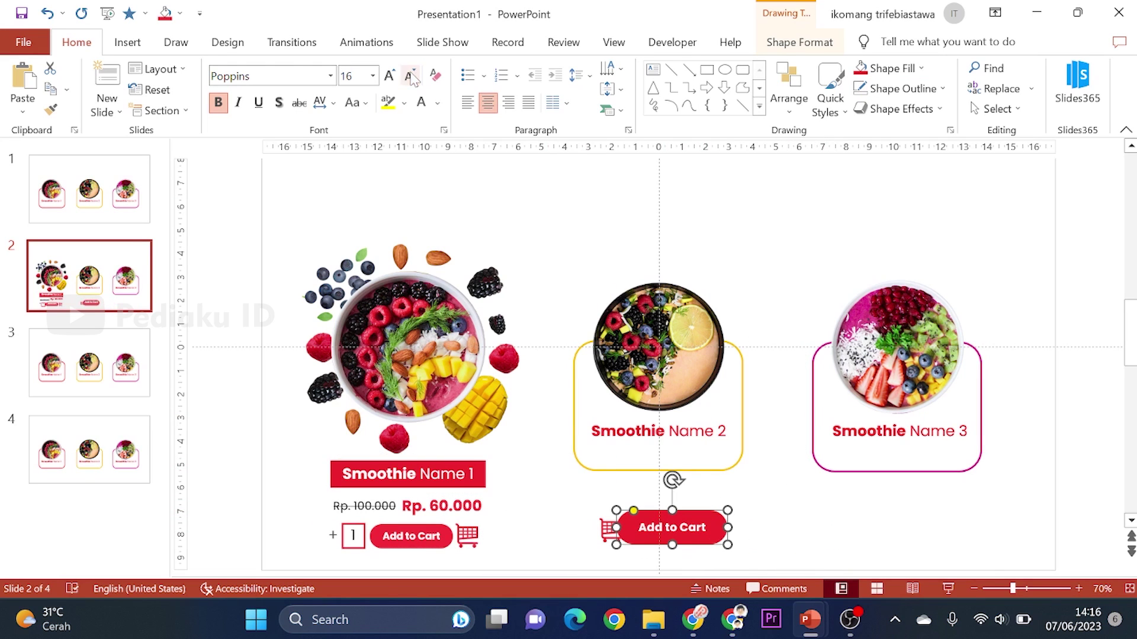
left_click(735, 536)
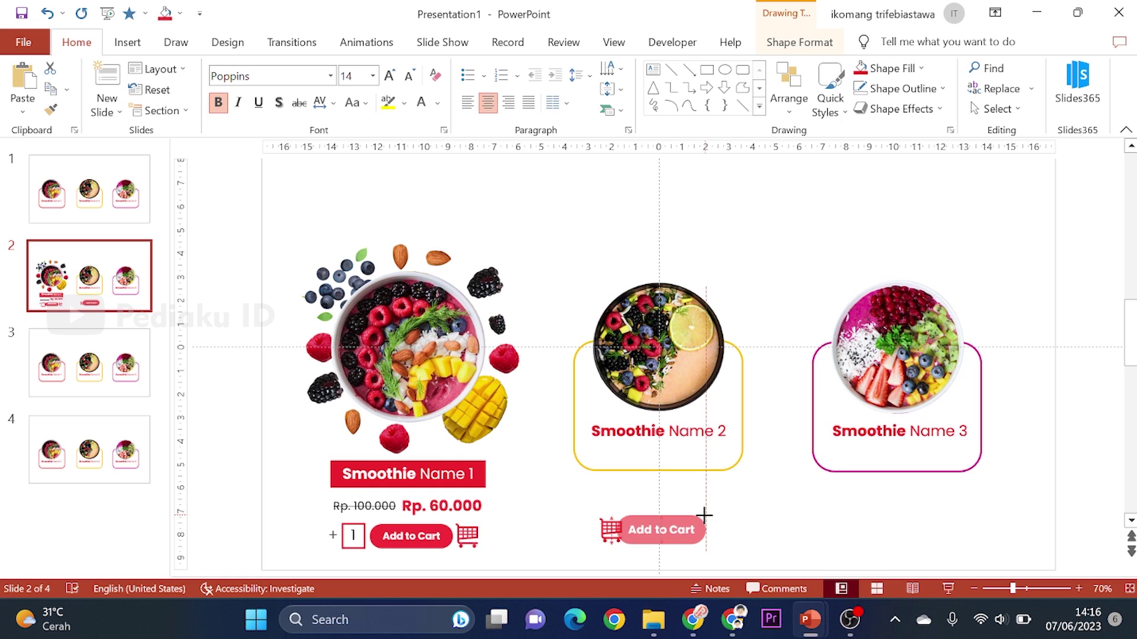
mouse_move(684, 516)
left_mouse_down()
mouse_move(616, 522)
mouse_move(746, 536)
left_mouse_up()
key("ctrl+z")
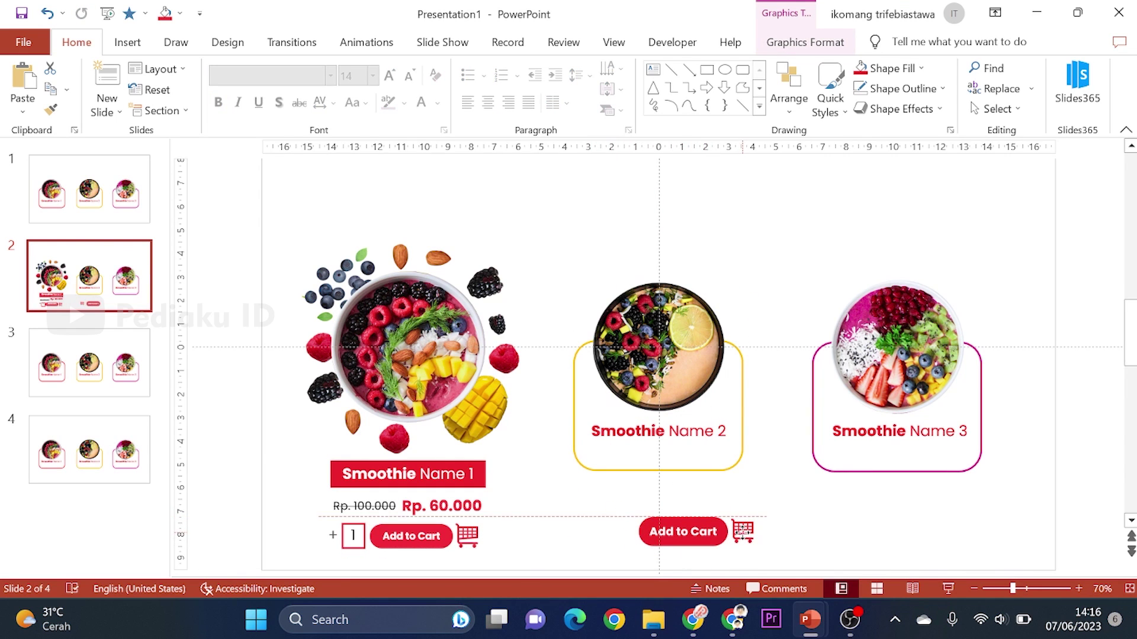
- Delete the stray Add to Cart button under the second card
left_click(355, 536)
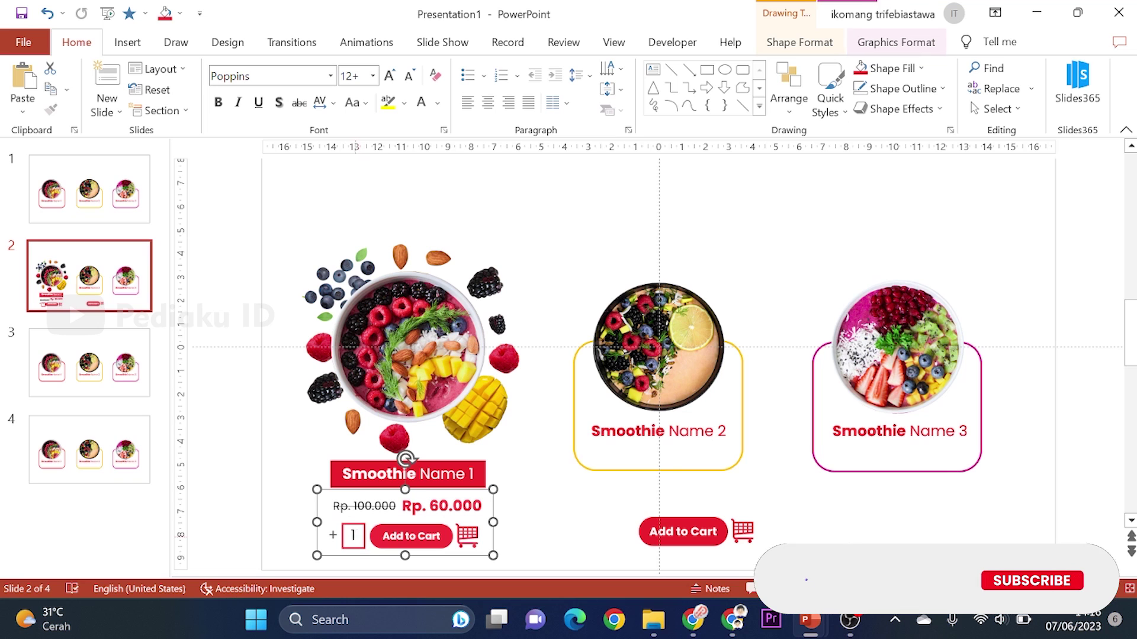
left_click(355, 536)
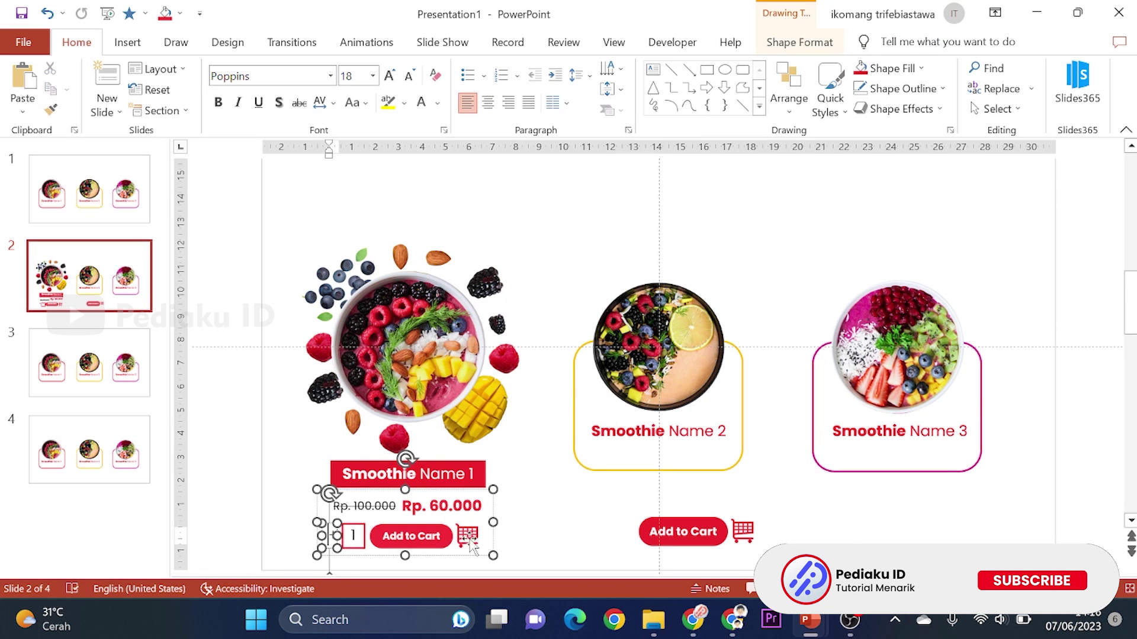
key("Escape")
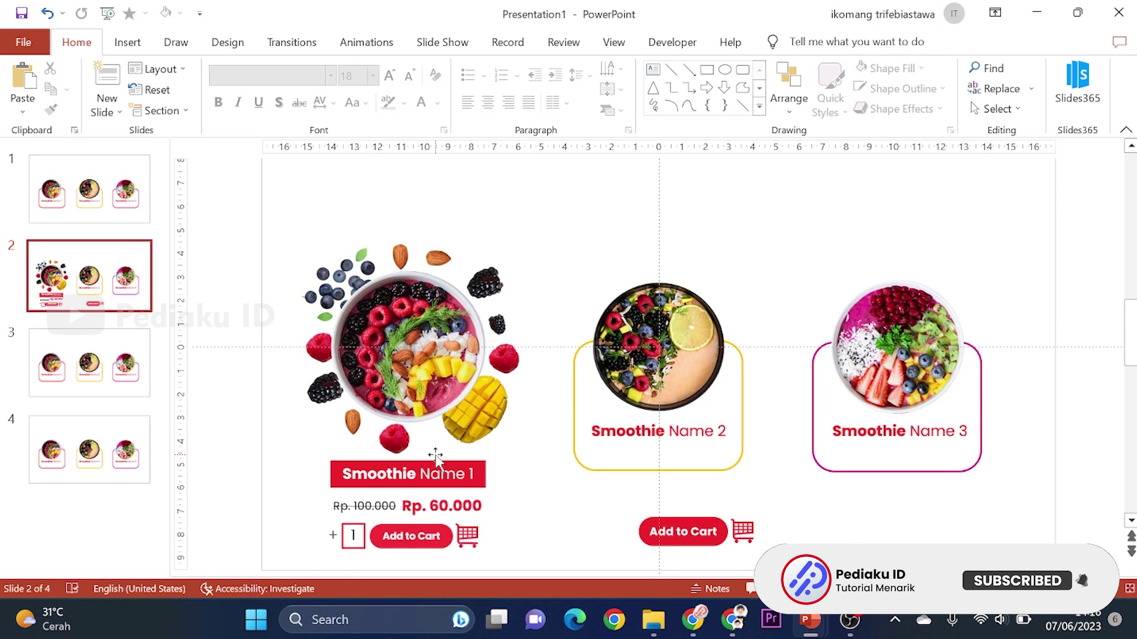
left_click(378, 535)
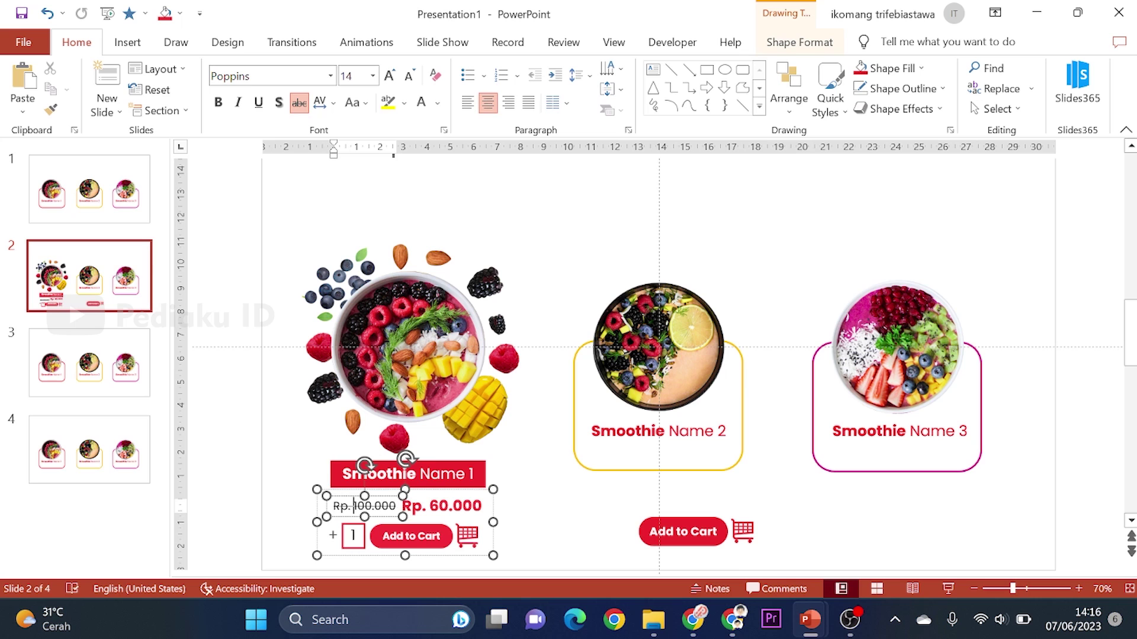
left_click(558, 510)
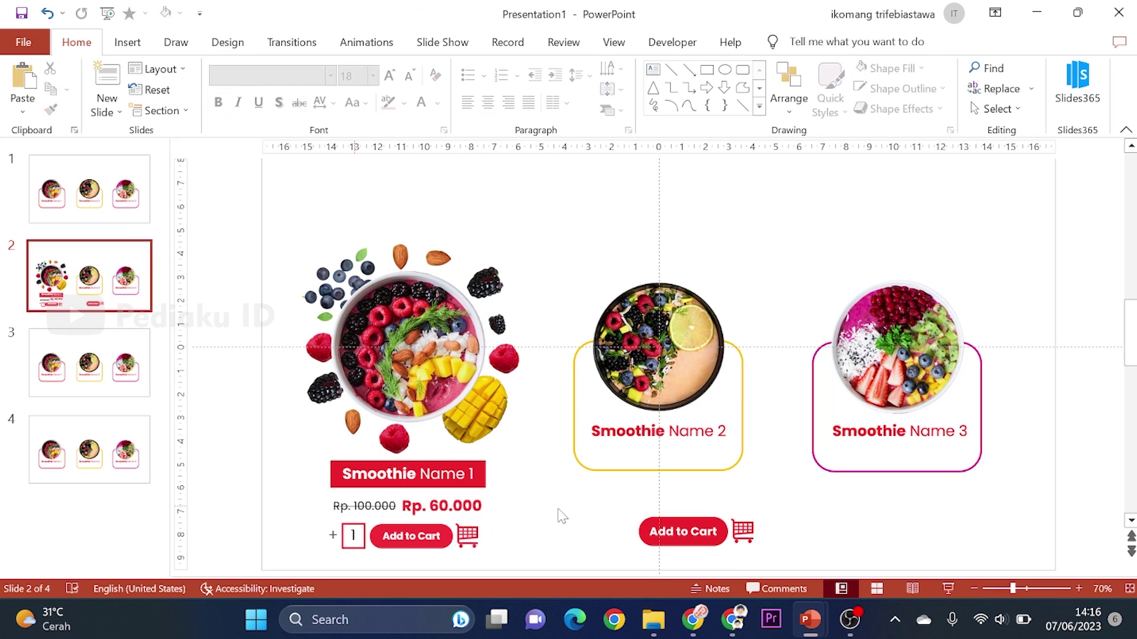
left_click(727, 529)
key("Delete")
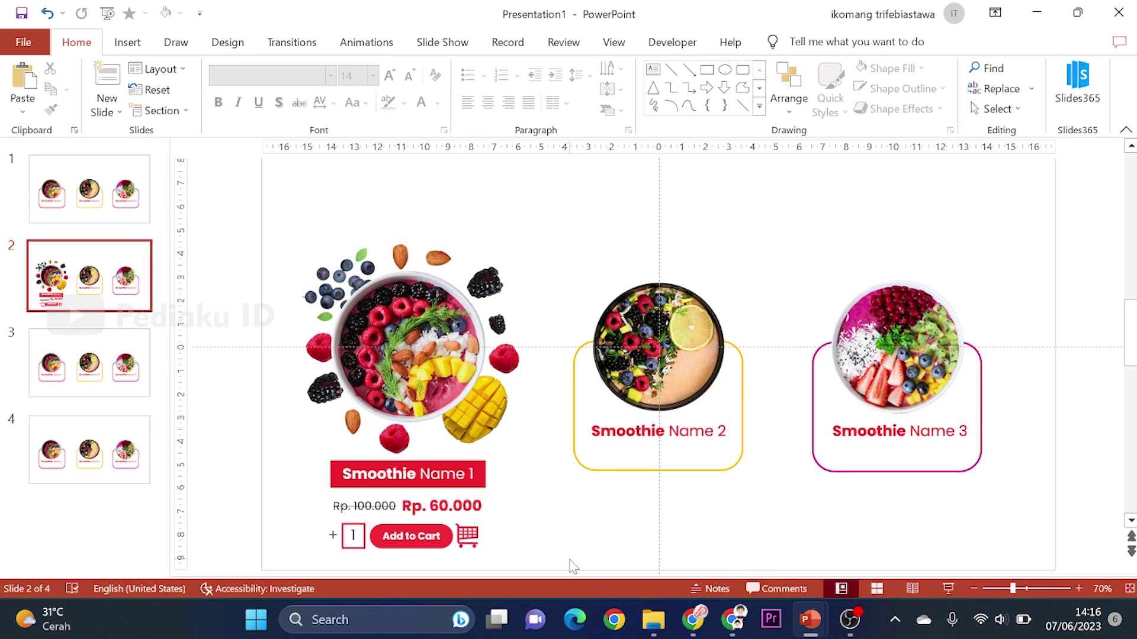
- Duplicate the price and Add to Cart group under Smoothie Name 2, then delete the copy
left_click(485, 519)
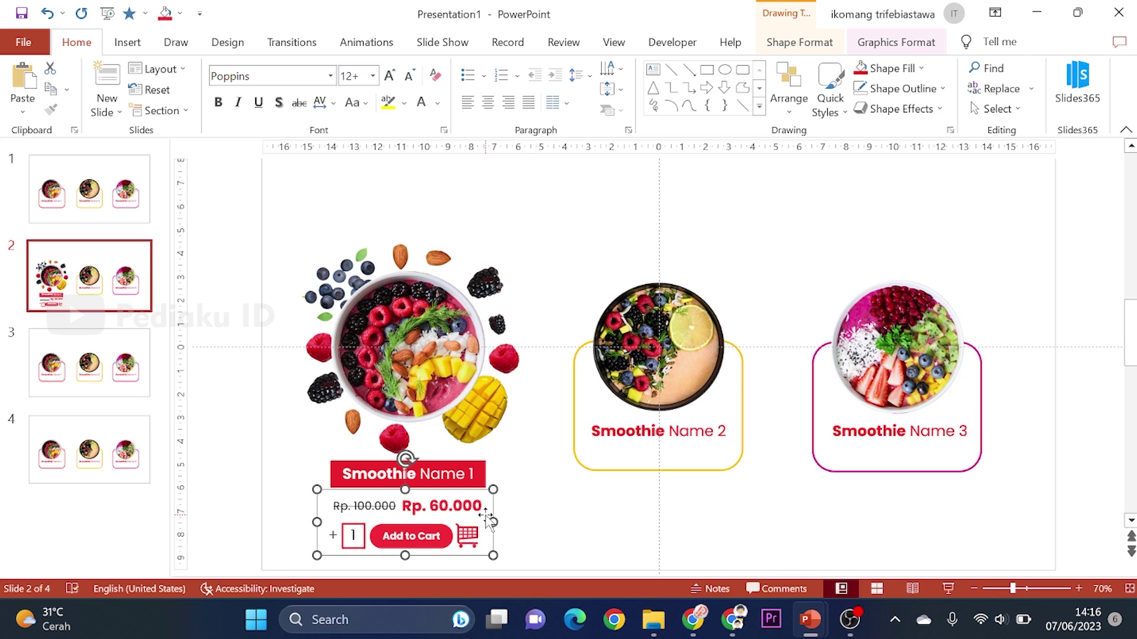
key("ctrl+d")
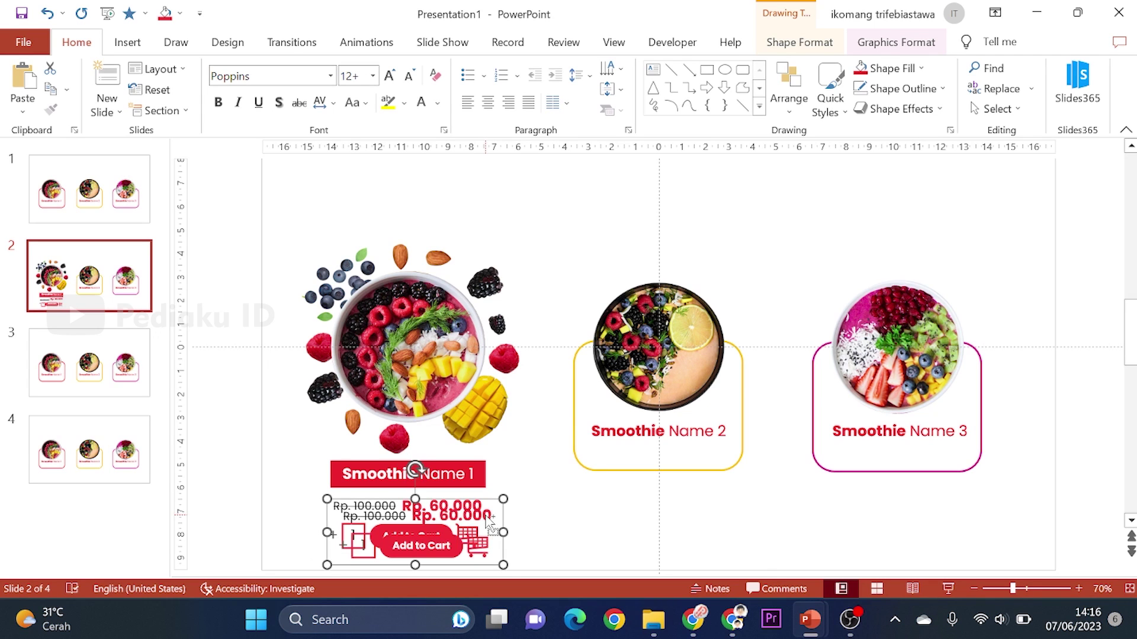
left_click_drag(457, 534, 695, 529)
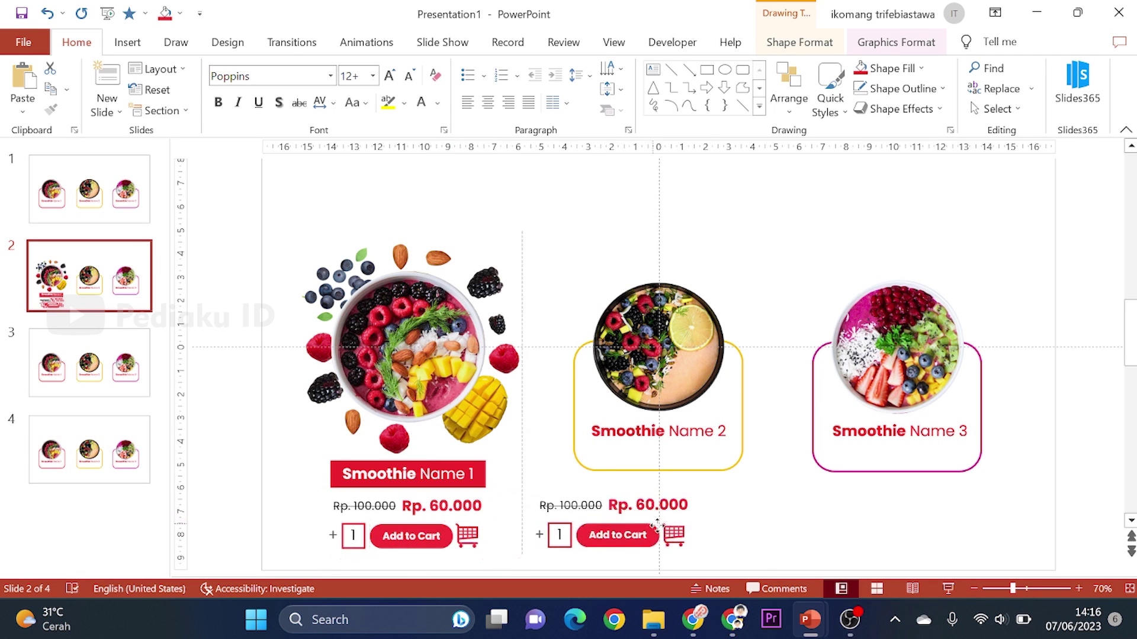
key("Delete")
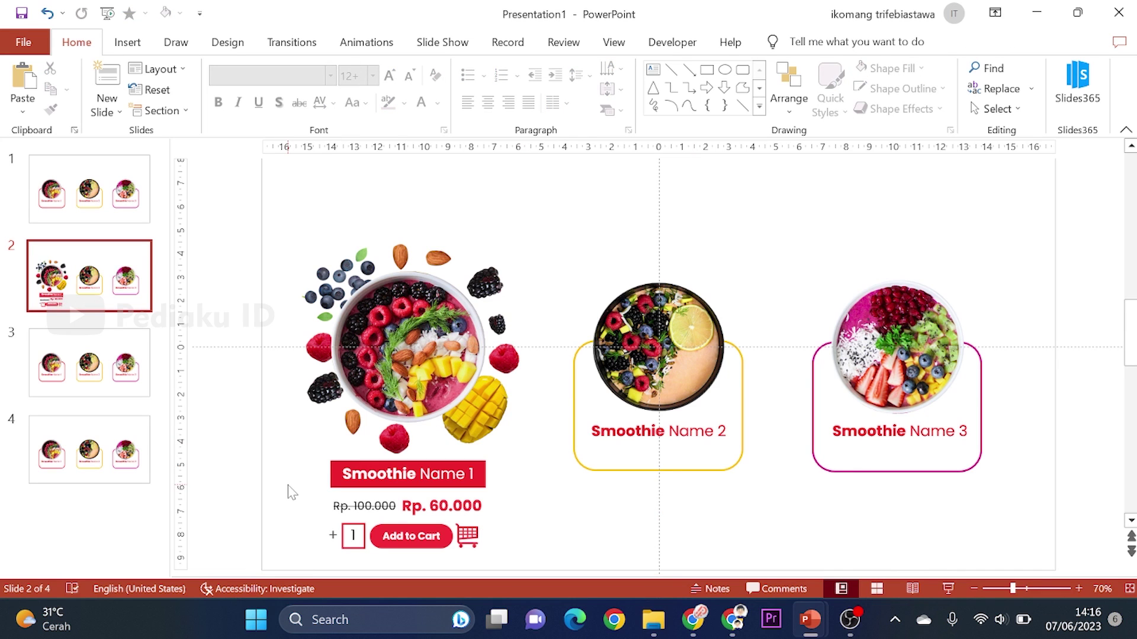
- On slide 3, lower the name label with a gold fill, rotate the bowl, paste the price group, and colour the name orange
left_click(97, 362)
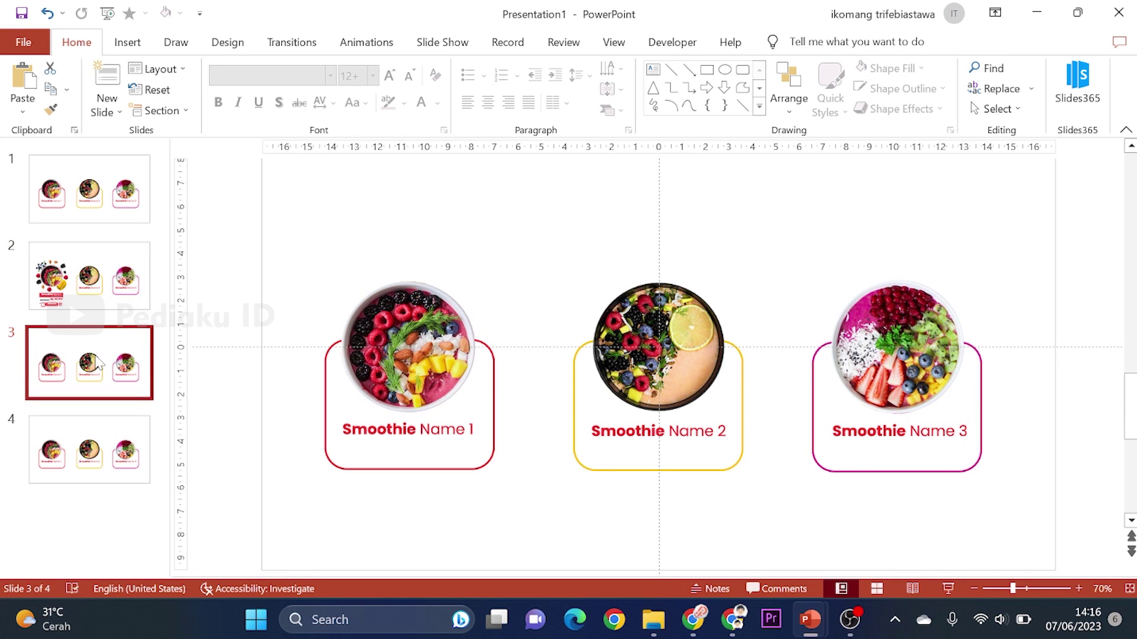
left_click(678, 356)
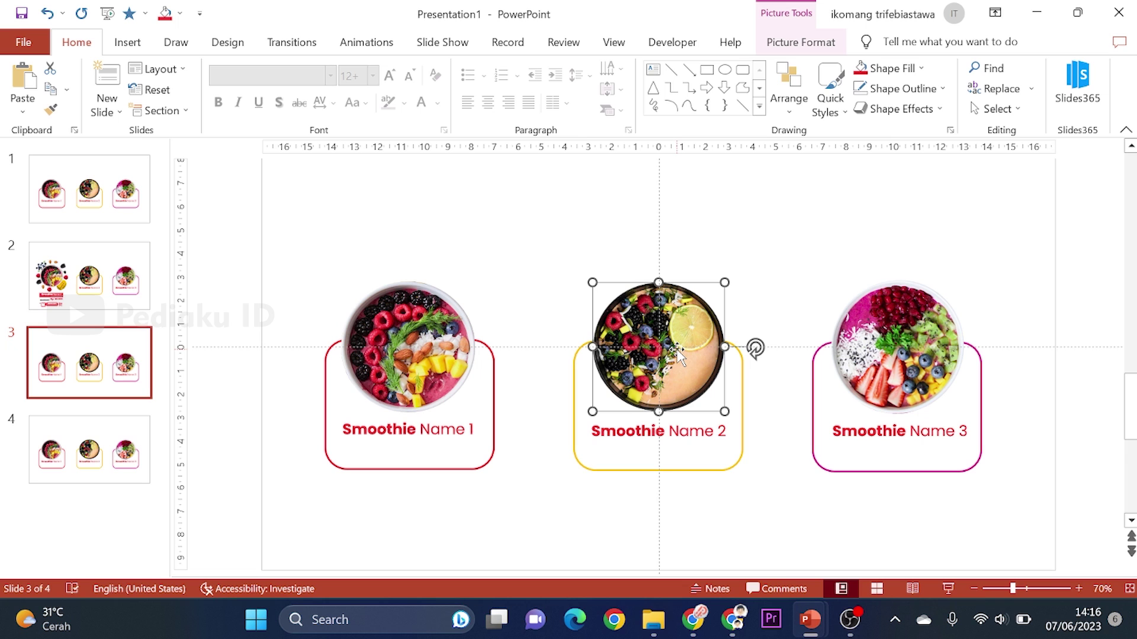
left_click(734, 450)
left_click_drag(694, 376, 697, 490)
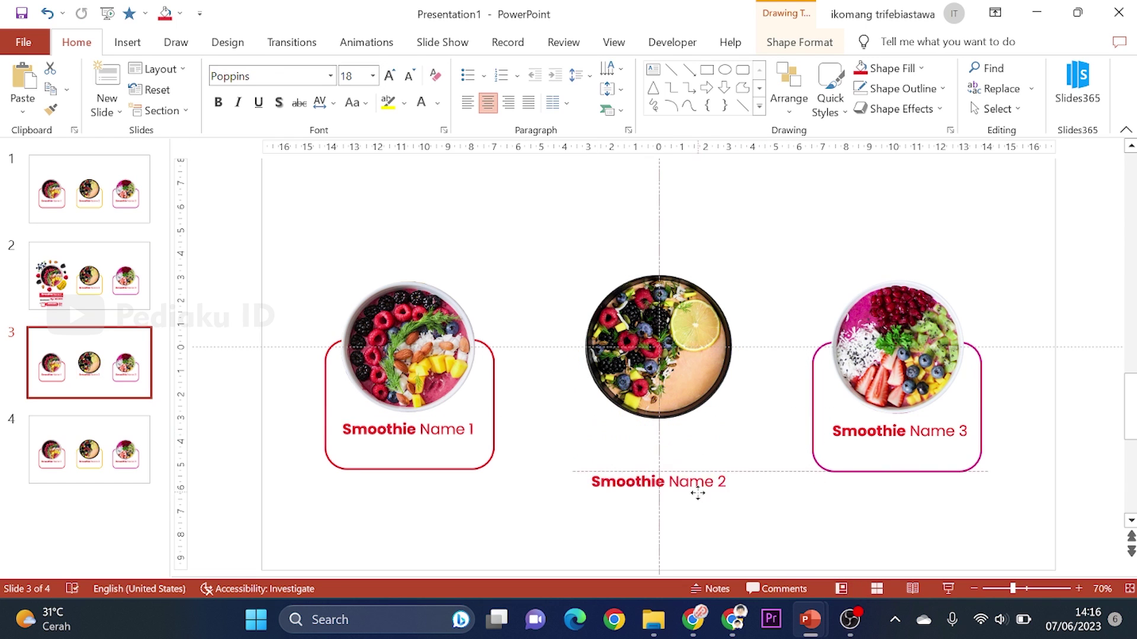
left_click(888, 68)
left_click(890, 209)
left_click(681, 296)
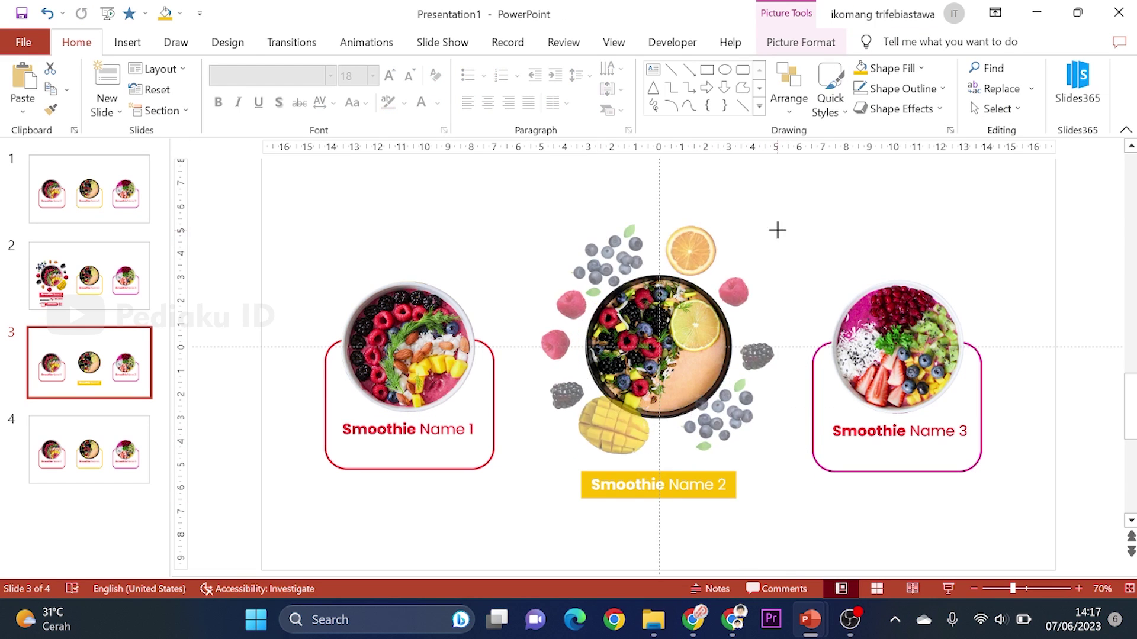
left_click_drag(660, 261, 599, 438)
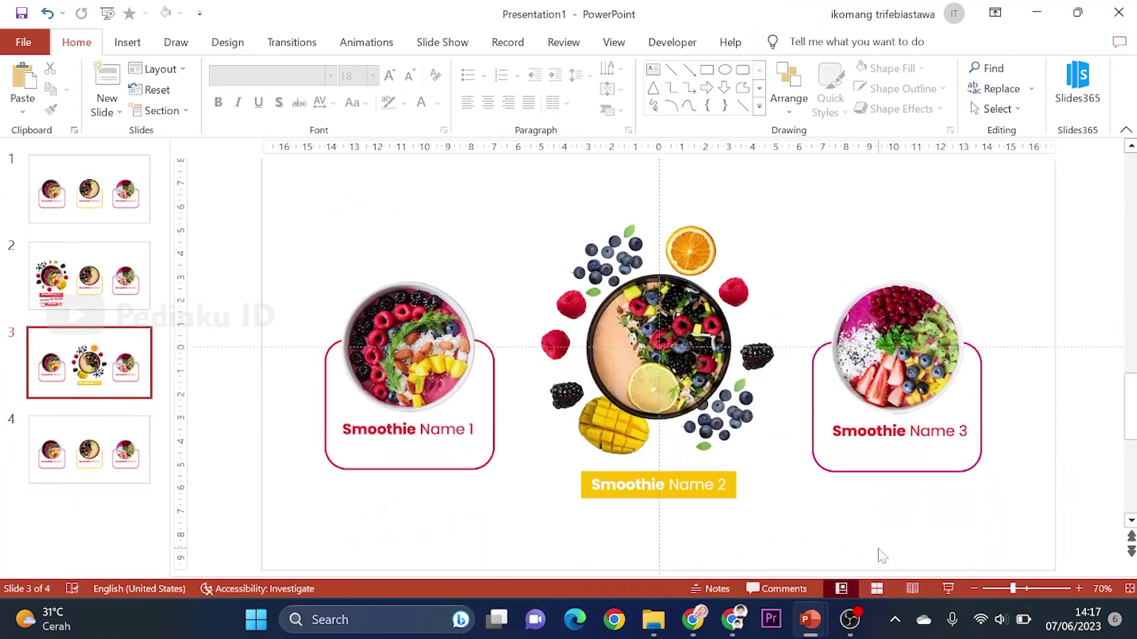
key("ctrl+v")
left_click(89, 275)
left_click(88, 363)
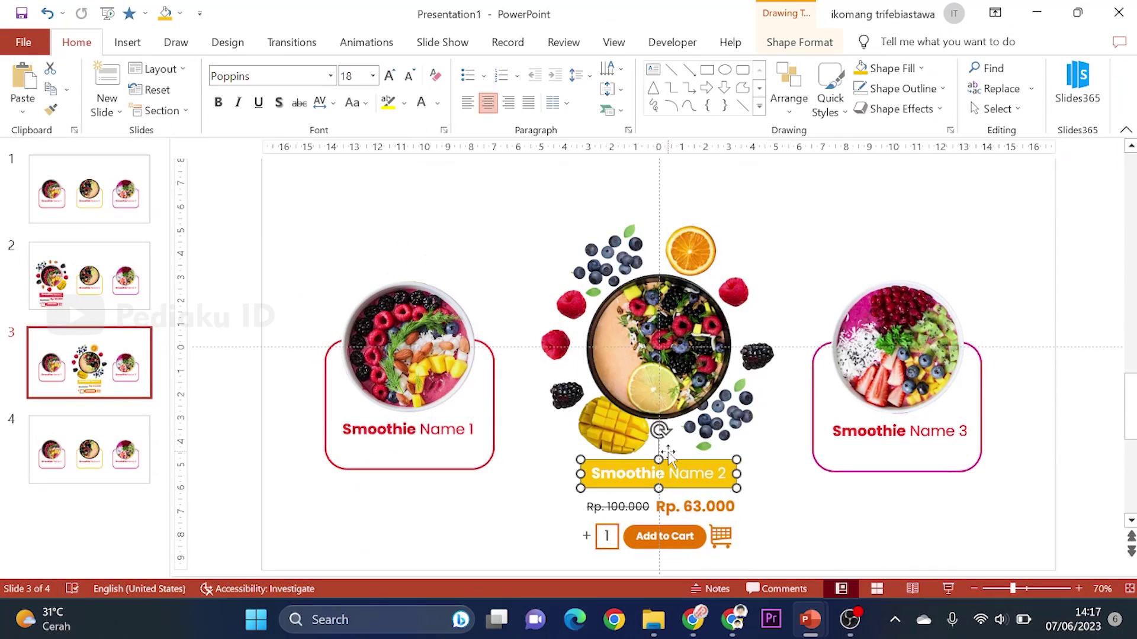
left_click(89, 275)
left_click(437, 103)
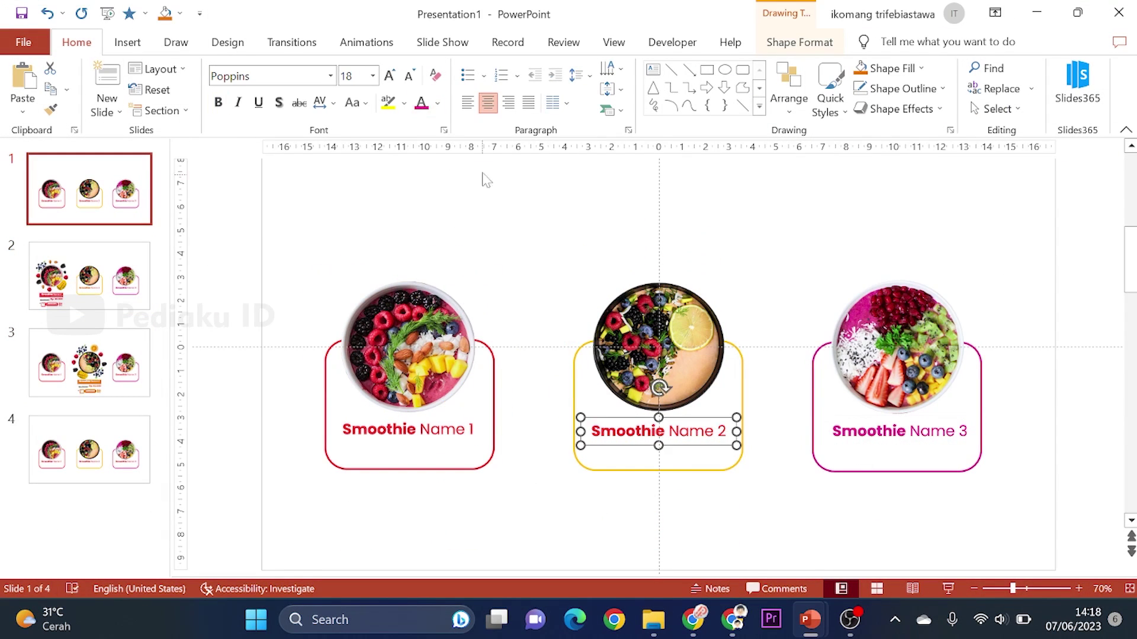
- On slide 4, rotate the third bowl, give its label a magenta fill, delete the card, and paste the price group
left_click(107, 453)
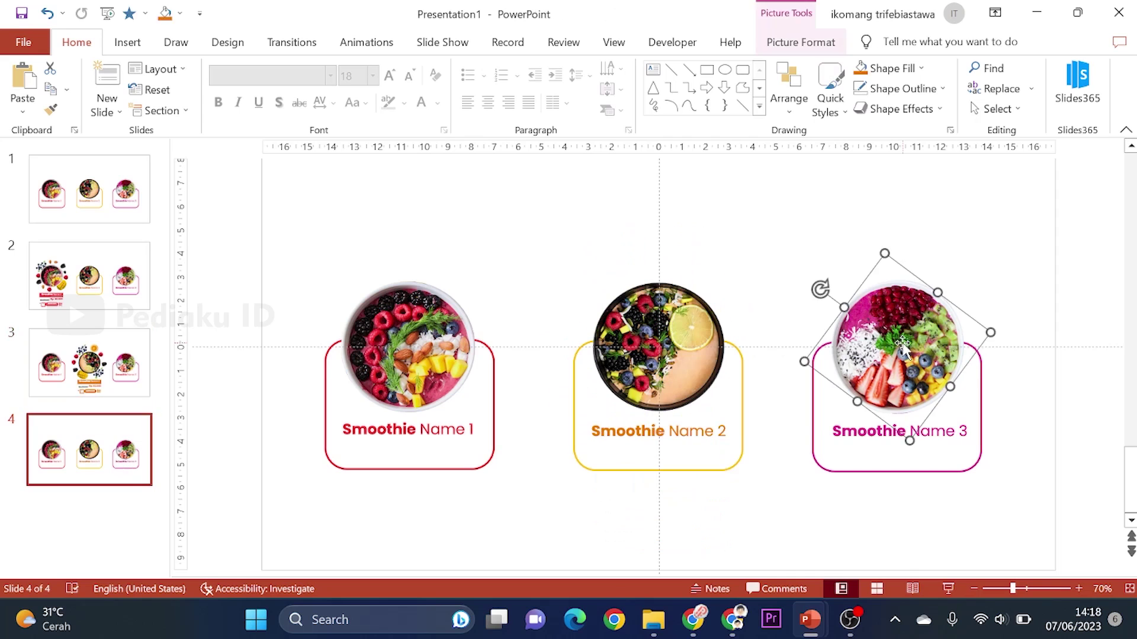
left_click_drag(820, 287, 822, 269)
left_click_drag(932, 452, 900, 495)
left_click(834, 267)
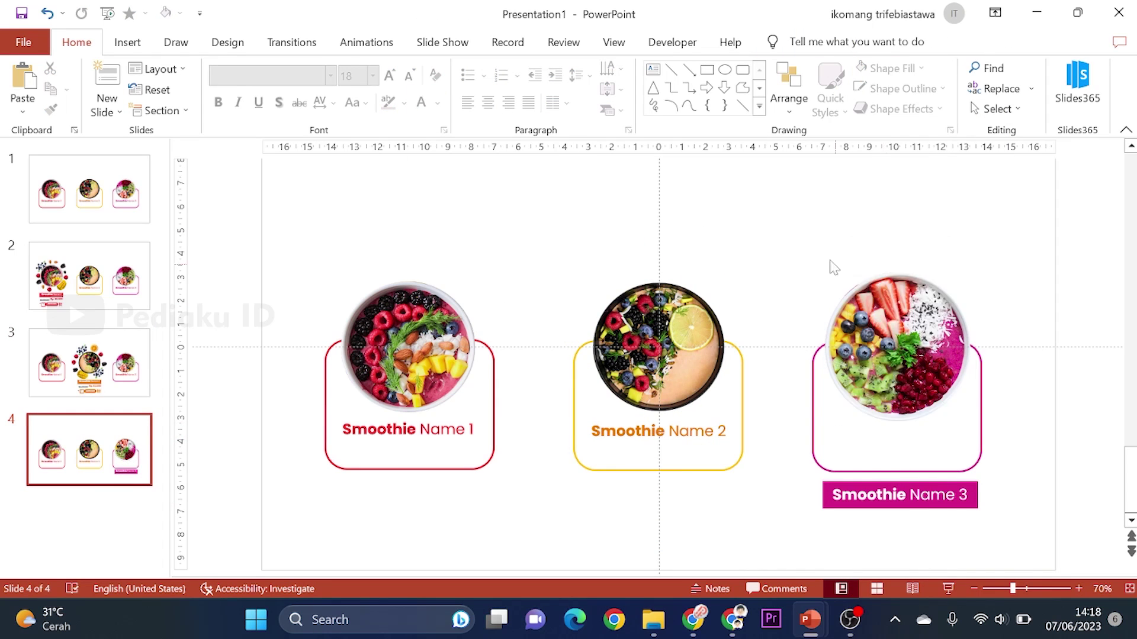
key("ctrl+z")
key("ctrl+y")
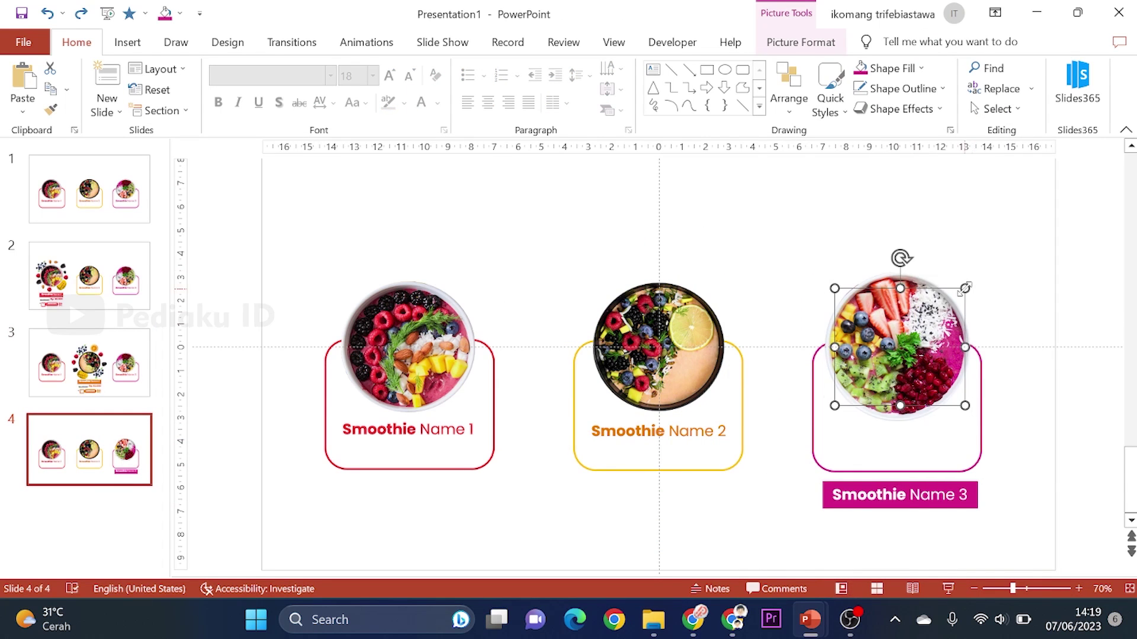
key("ctrl+y")
left_click(978, 470)
key("Delete")
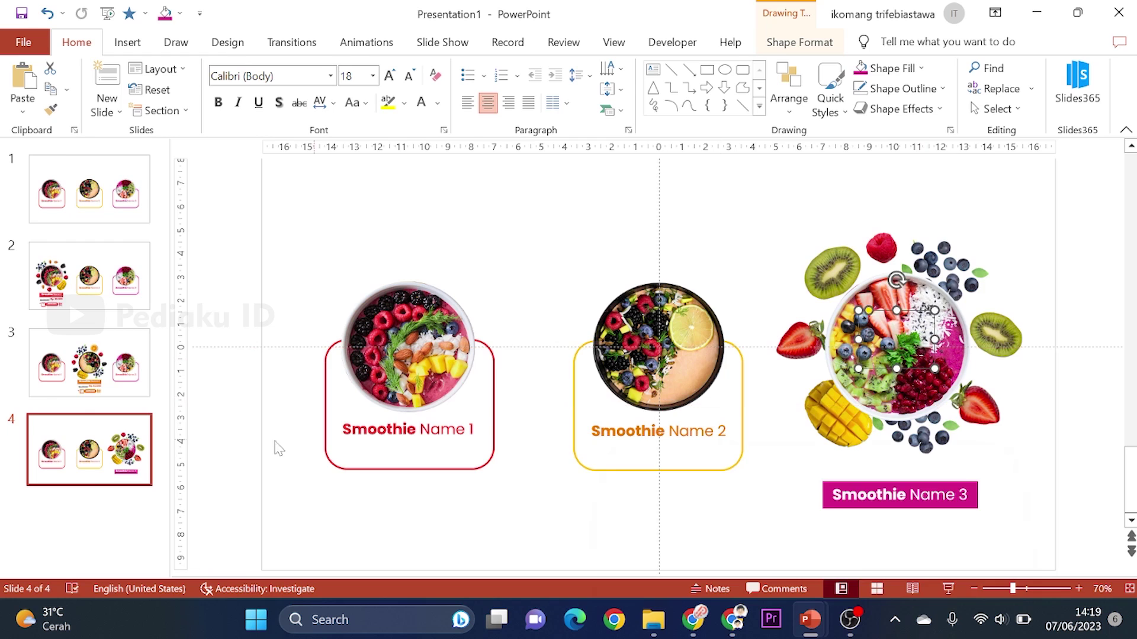
key("alt+Tab")
key("alt+Tab")
key("ctrl+v")
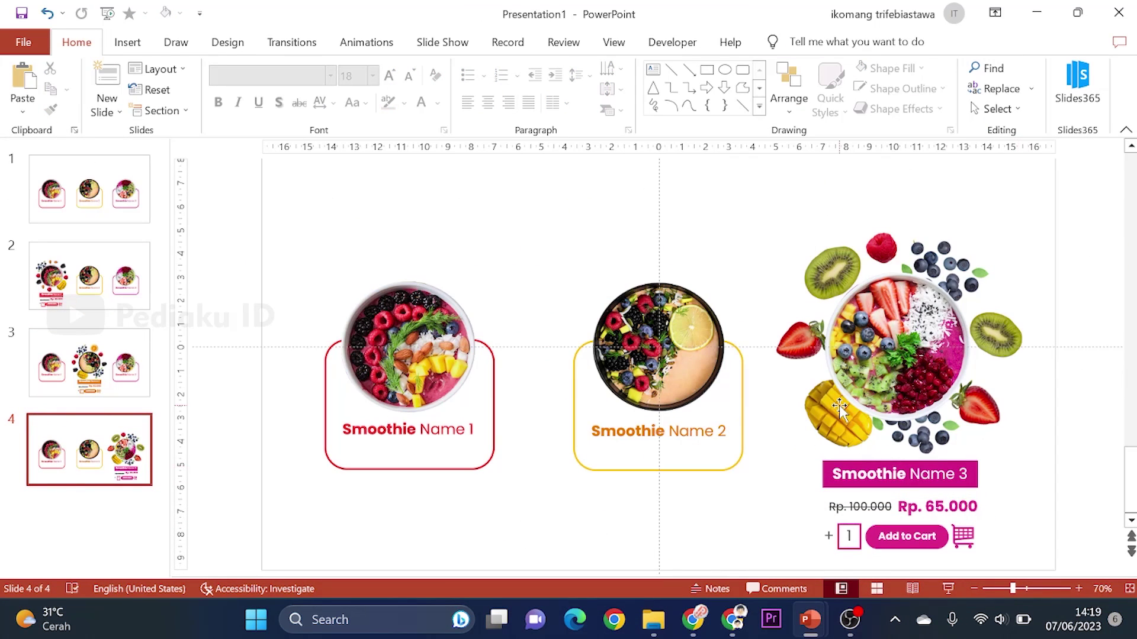
left_click(88, 188)
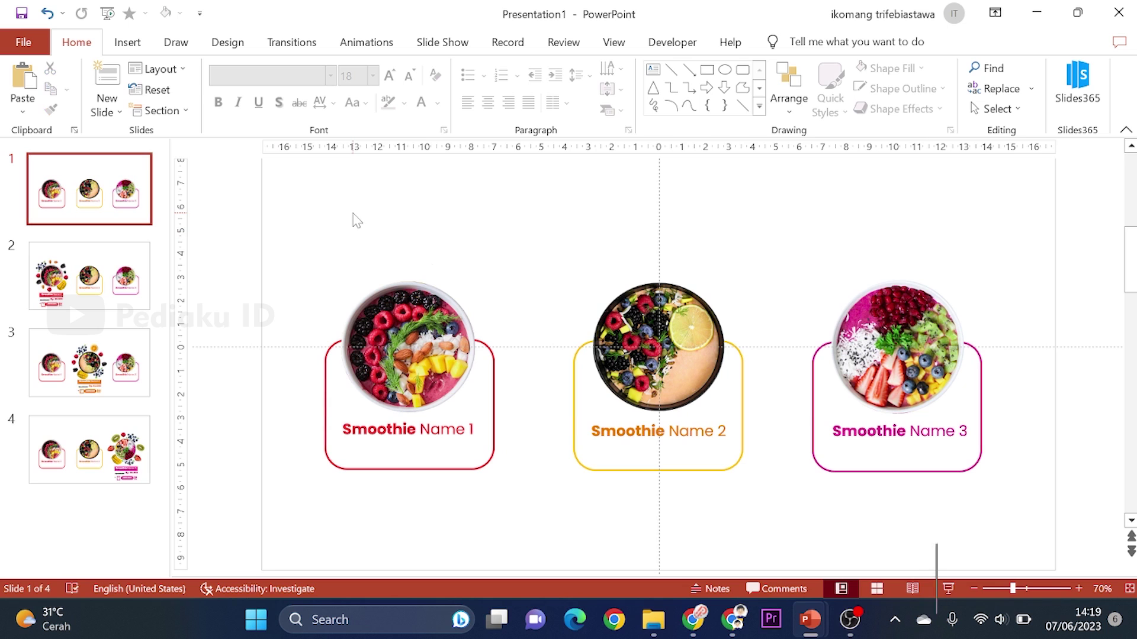
mouse_move(809, 620)
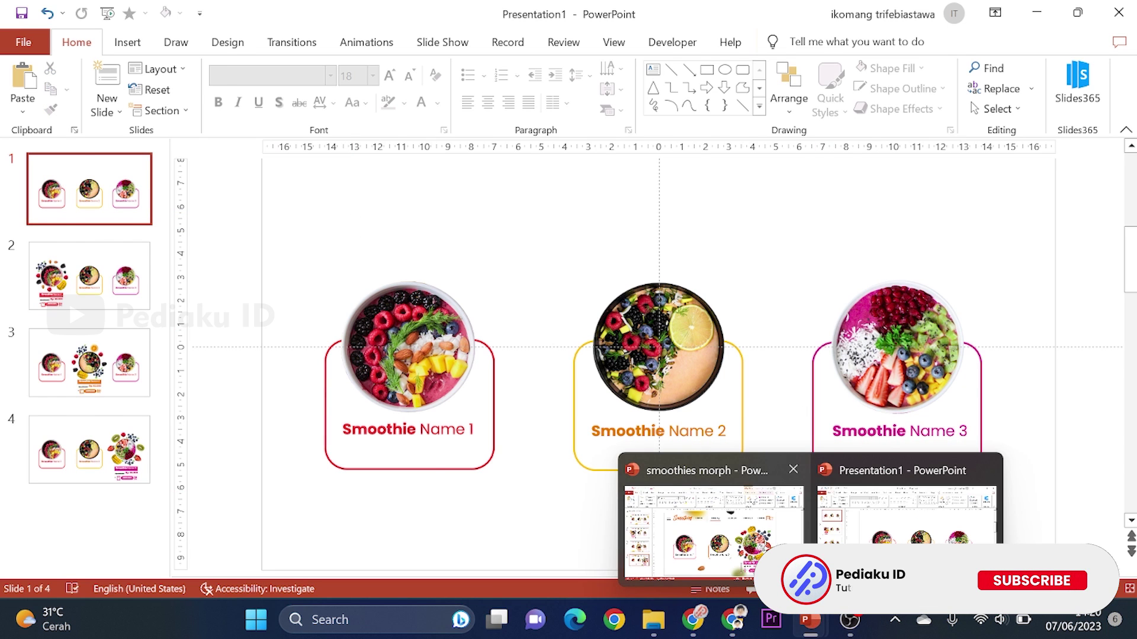
- Bring up the smoothies morph reference deck from the taskbar and view its slide 1
left_click(699, 521)
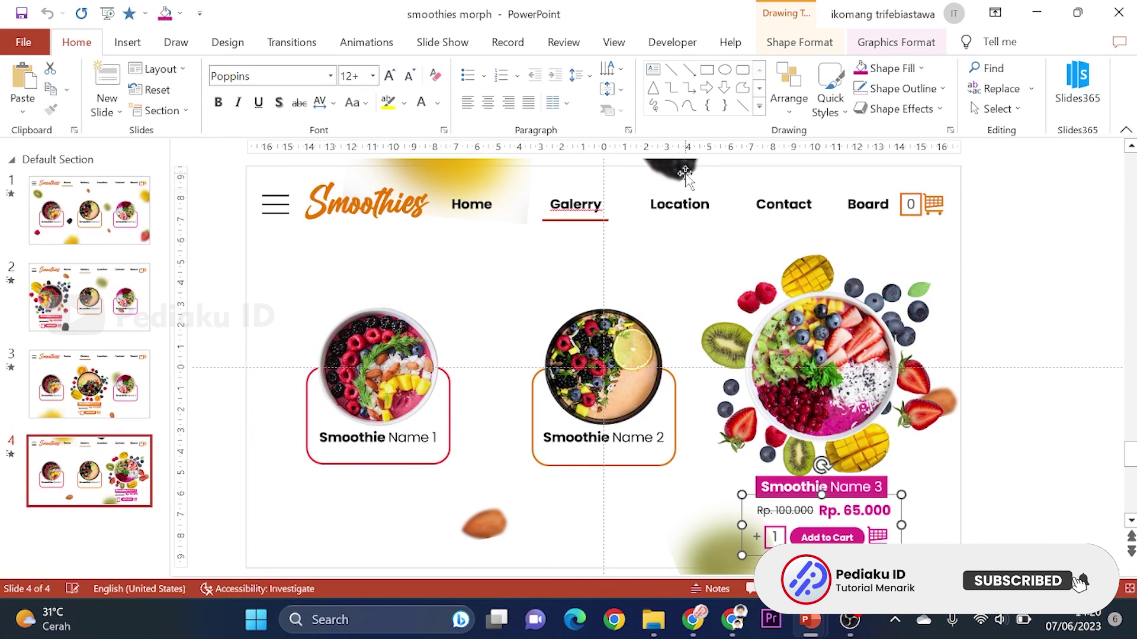
left_click(117, 205)
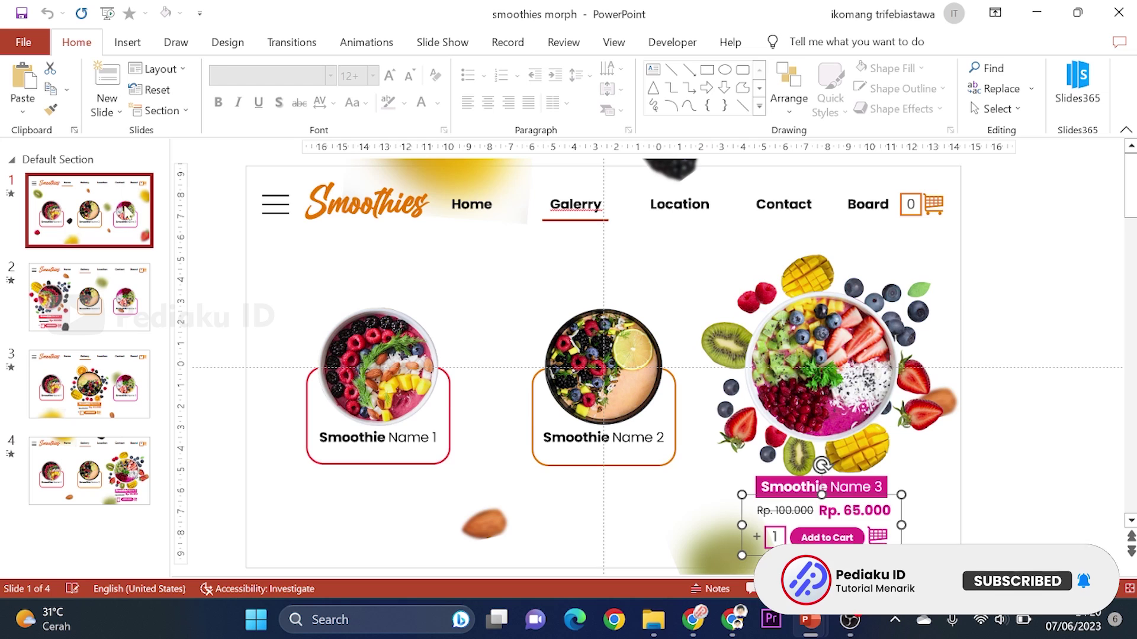
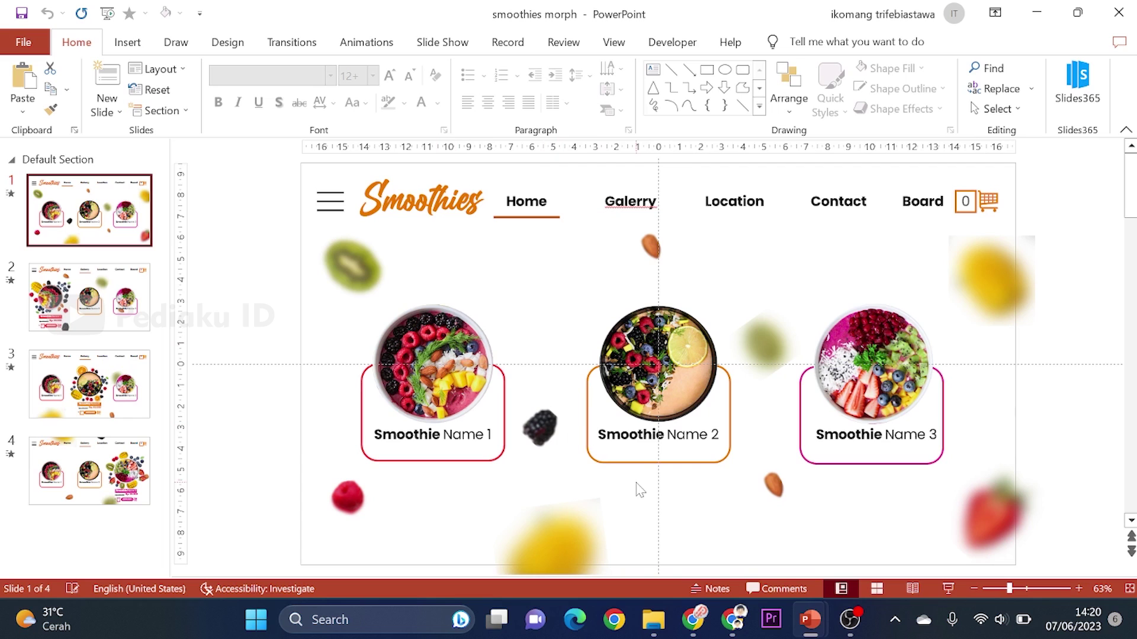
- Switch to the Presentation1 draft and bring up the File Explorer folder of fruit images
left_click(858, 544)
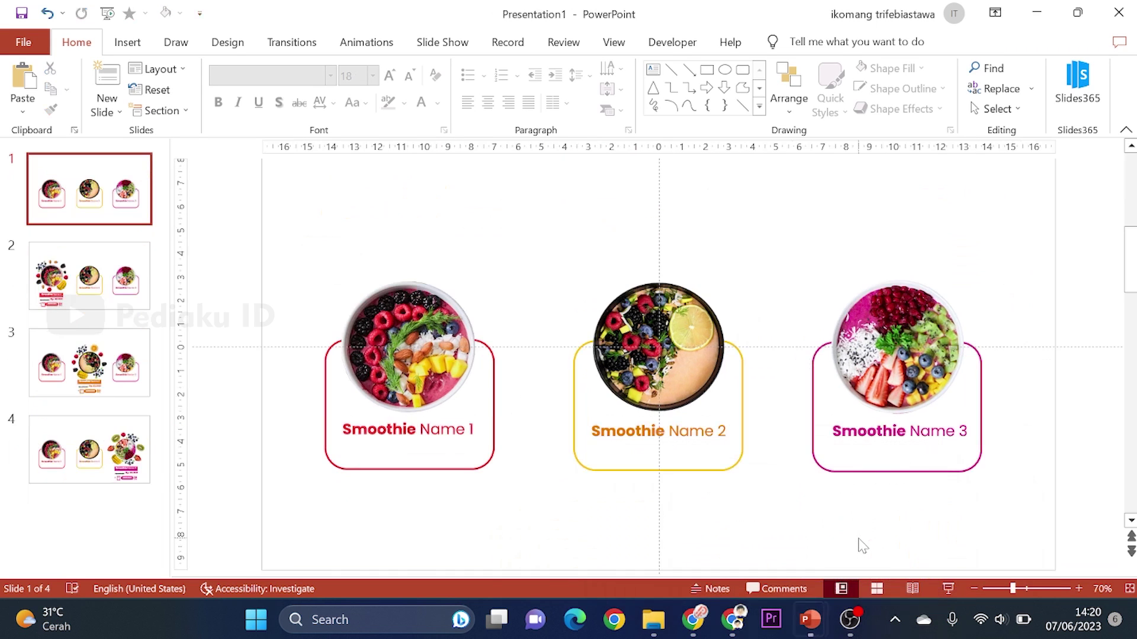
mouse_move(653, 619)
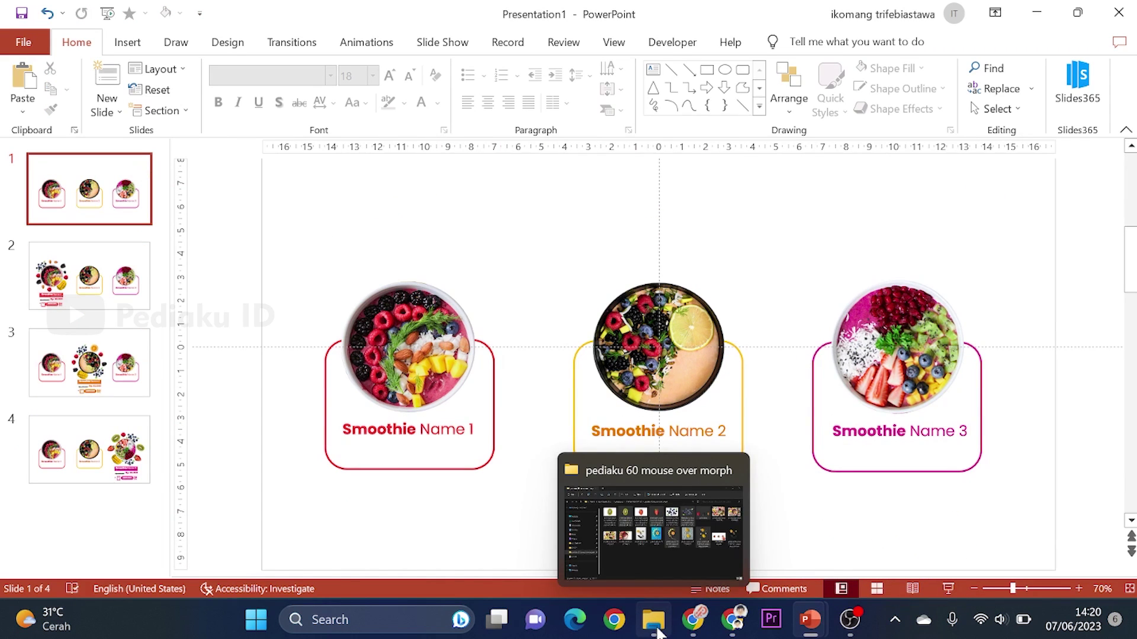
left_click(585, 517)
- Drag the second kiwi and strawberry PNGs onto slide 1 and place them above the bowls
left_click(591, 162)
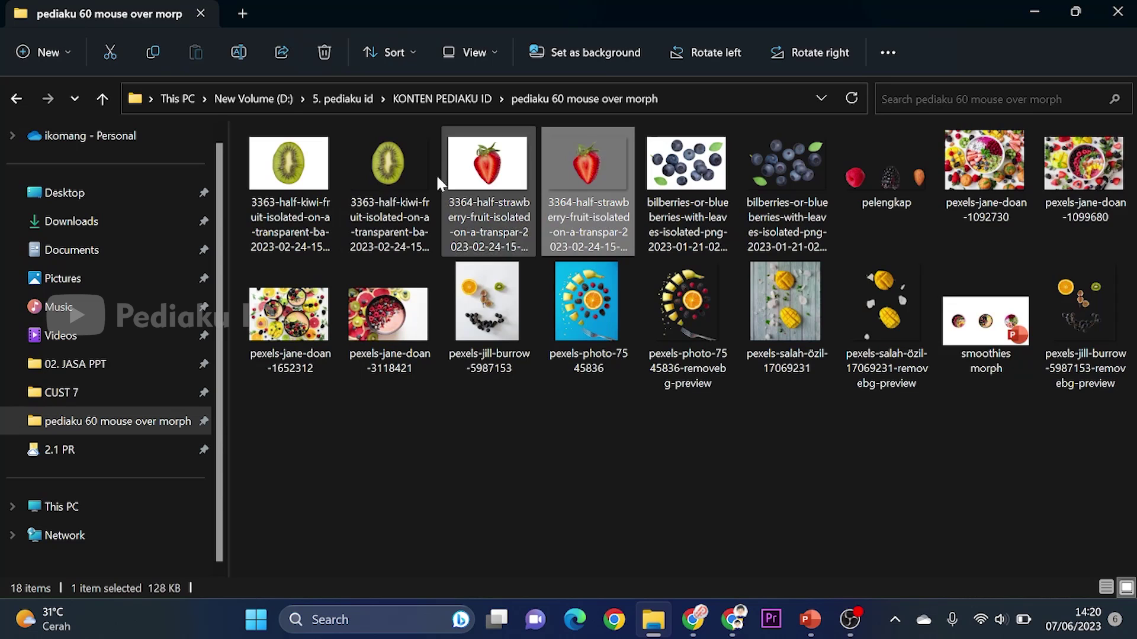
left_click(403, 165, "ctrl")
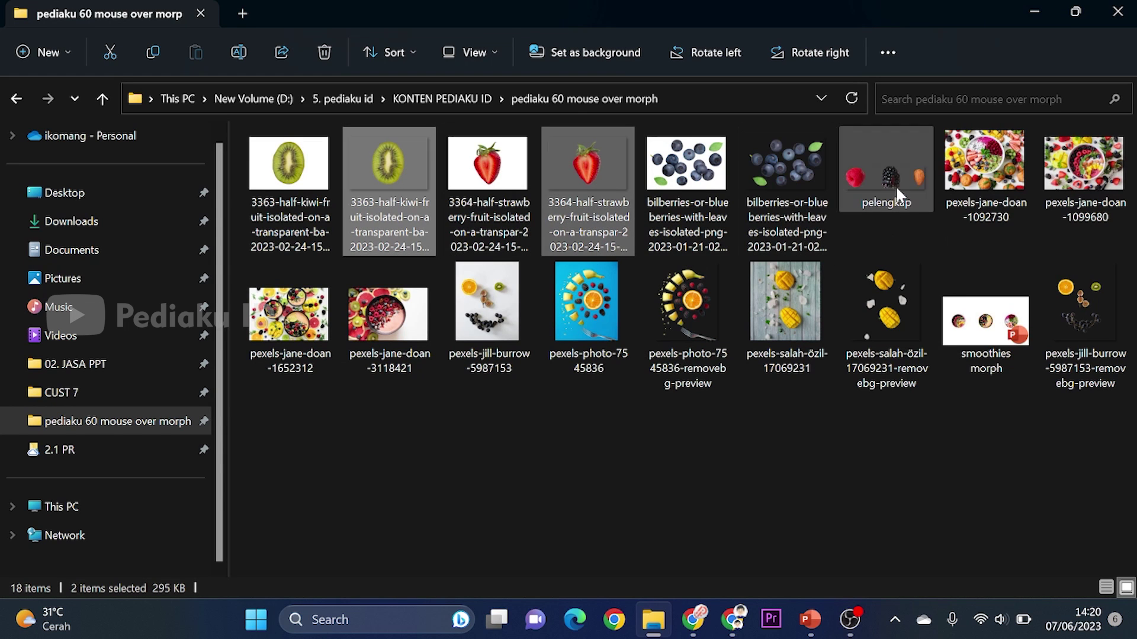
mouse_move(594, 155)
left_mouse_down()
mouse_move(727, 338)
mouse_move(836, 564)
mouse_move(856, 546)
mouse_move(813, 496)
left_mouse_up()
left_click_drag(682, 361, 504, 268)
left_click_drag(642, 351, 690, 227)
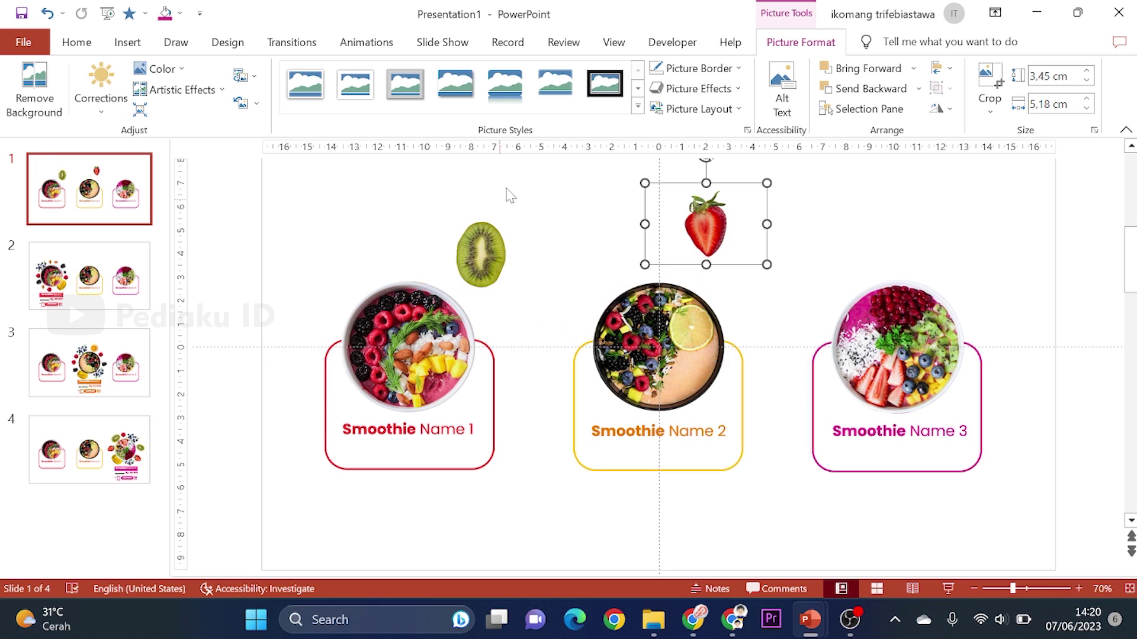
- Select only the kiwi picture and apply the Blur artistic effect
left_click(482, 239, "shift")
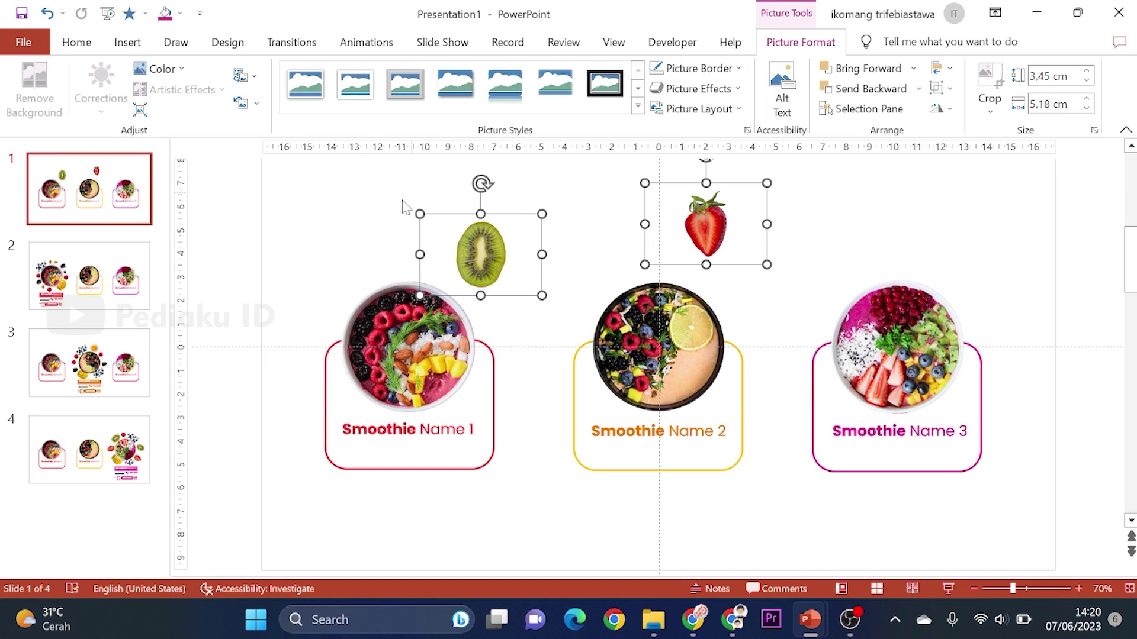
left_click(406, 208)
left_click(462, 242)
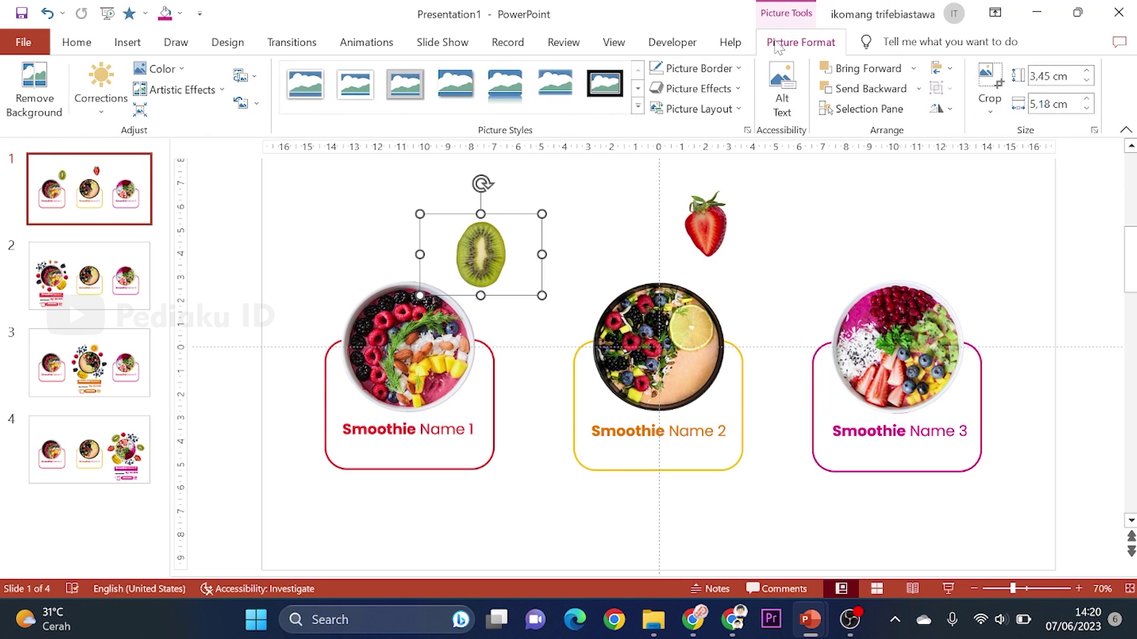
left_click(203, 91)
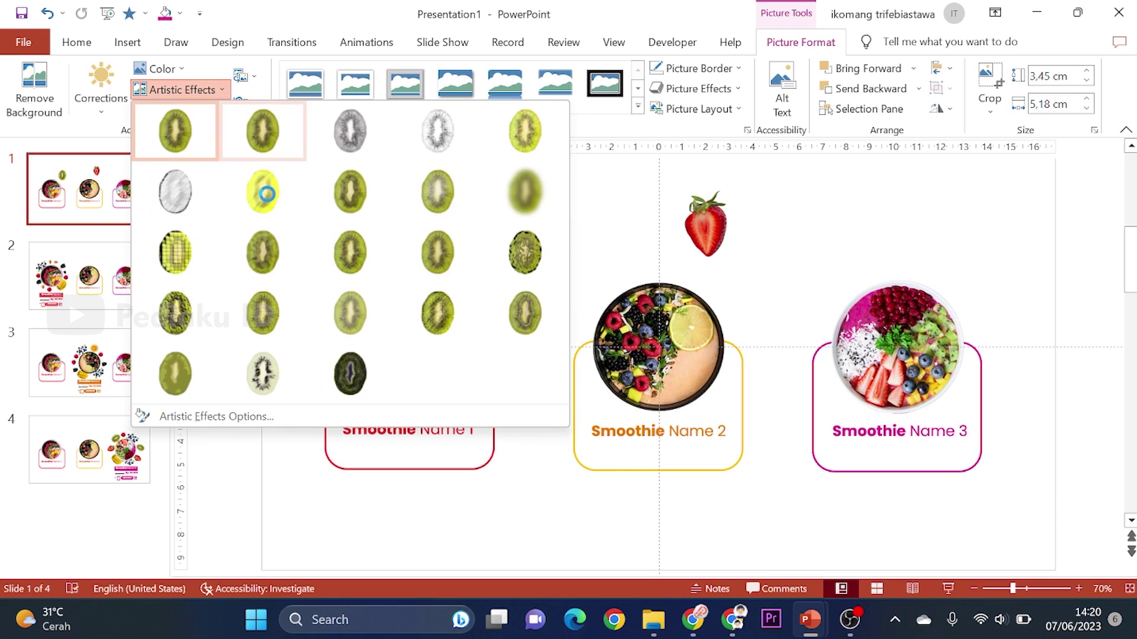
left_click(524, 188)
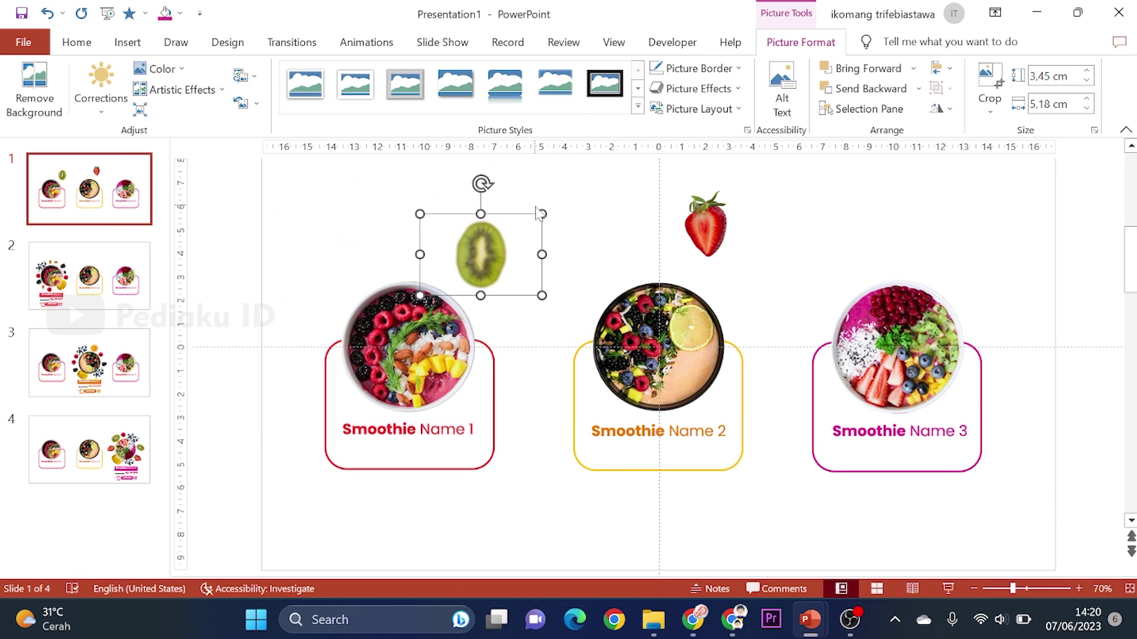
- Raise the kiwi's blur radius to 10 in Artistic Effects Options and shift it up-right
left_click(747, 130)
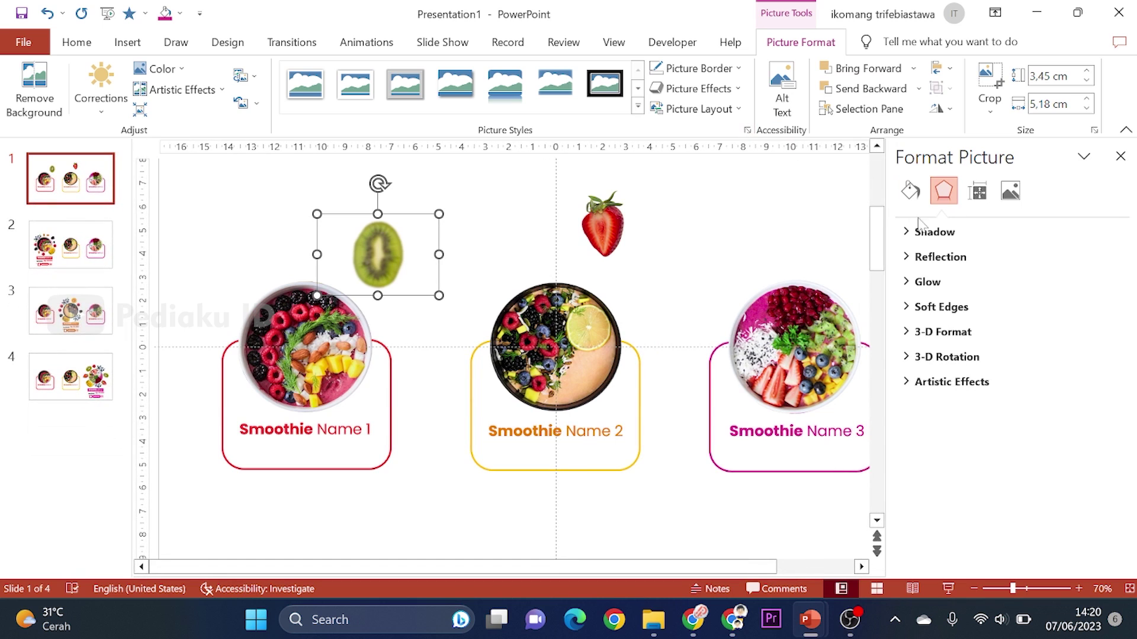
left_click(947, 382)
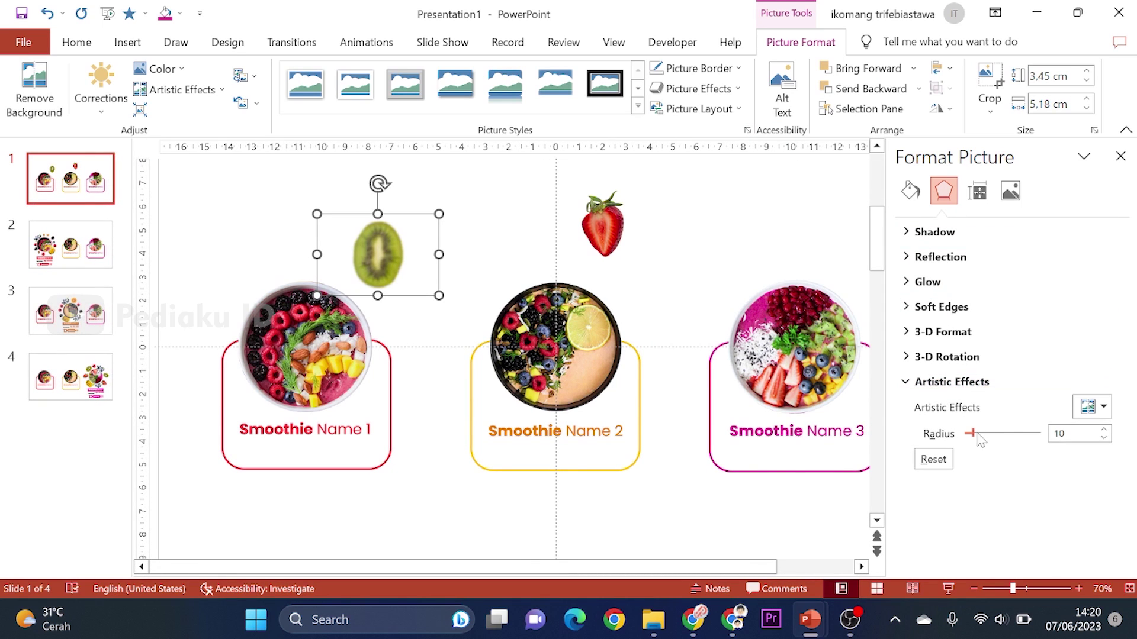
left_click_drag(1006, 436, 1021, 437)
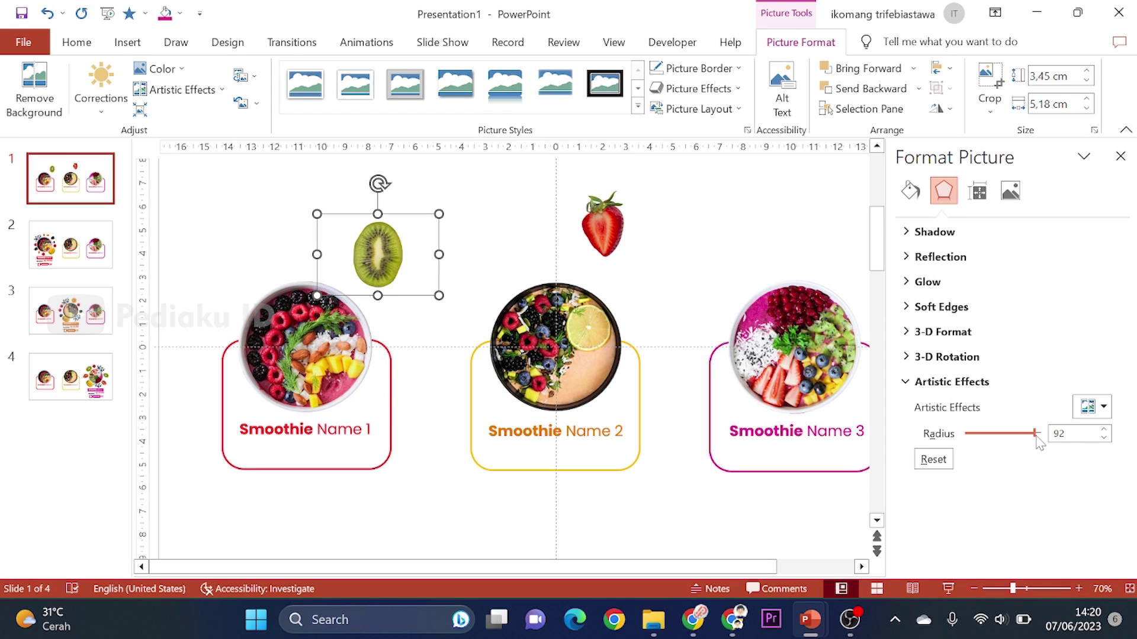
left_click_drag(1037, 436, 1040, 435)
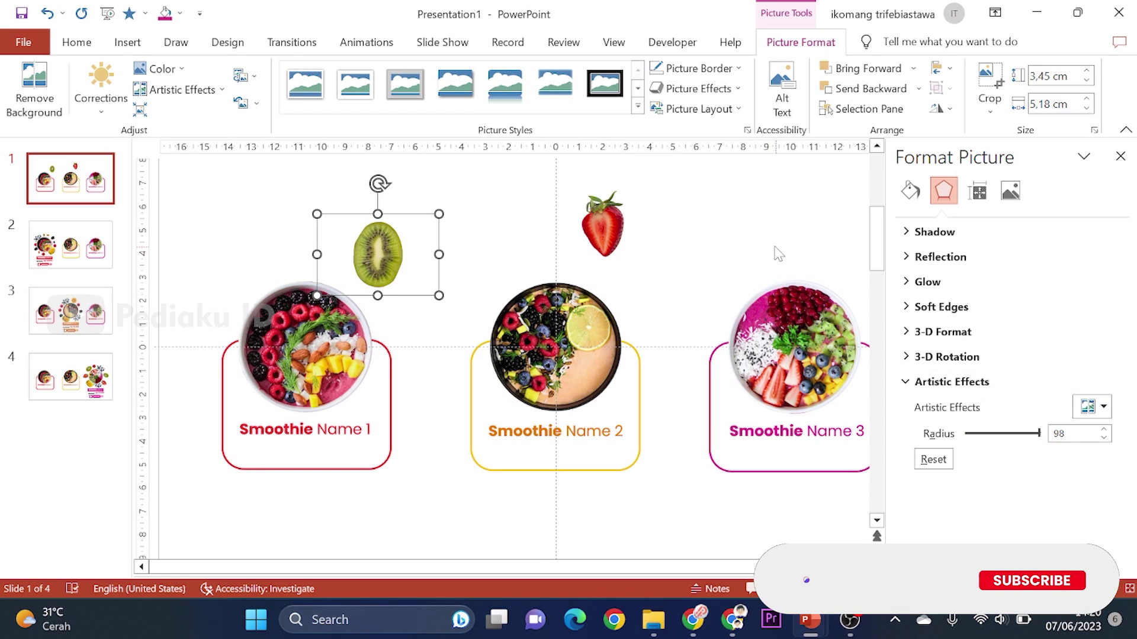
left_click(495, 272)
left_click(378, 255)
left_click_drag(378, 255, 428, 233)
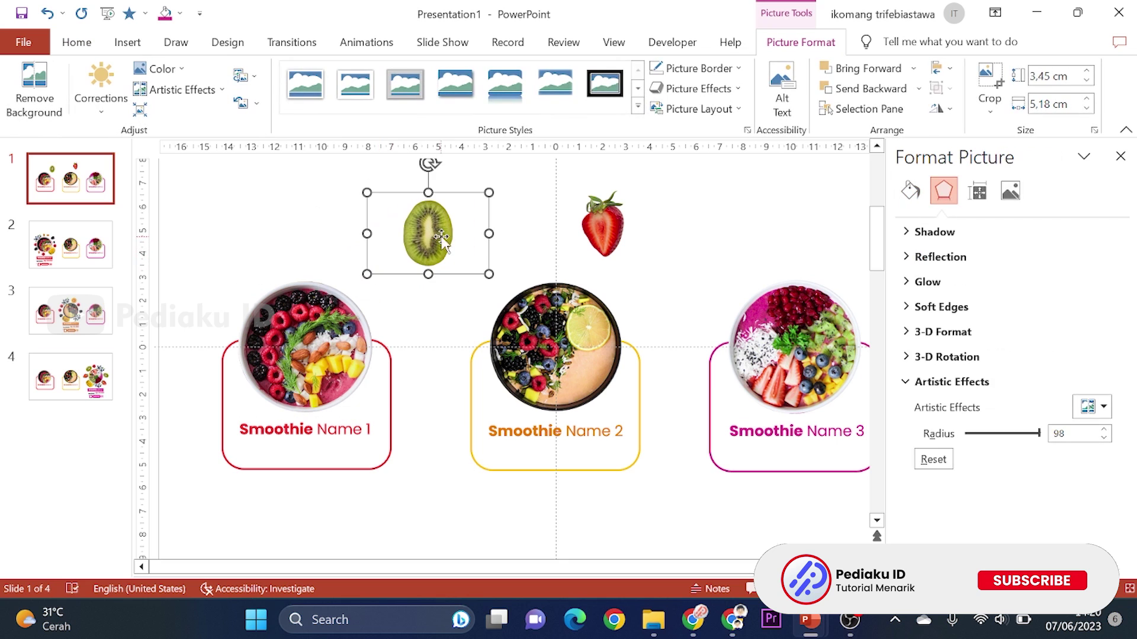
- Try other artistic effects on the kiwi, then reapply Blur
left_click(1104, 408)
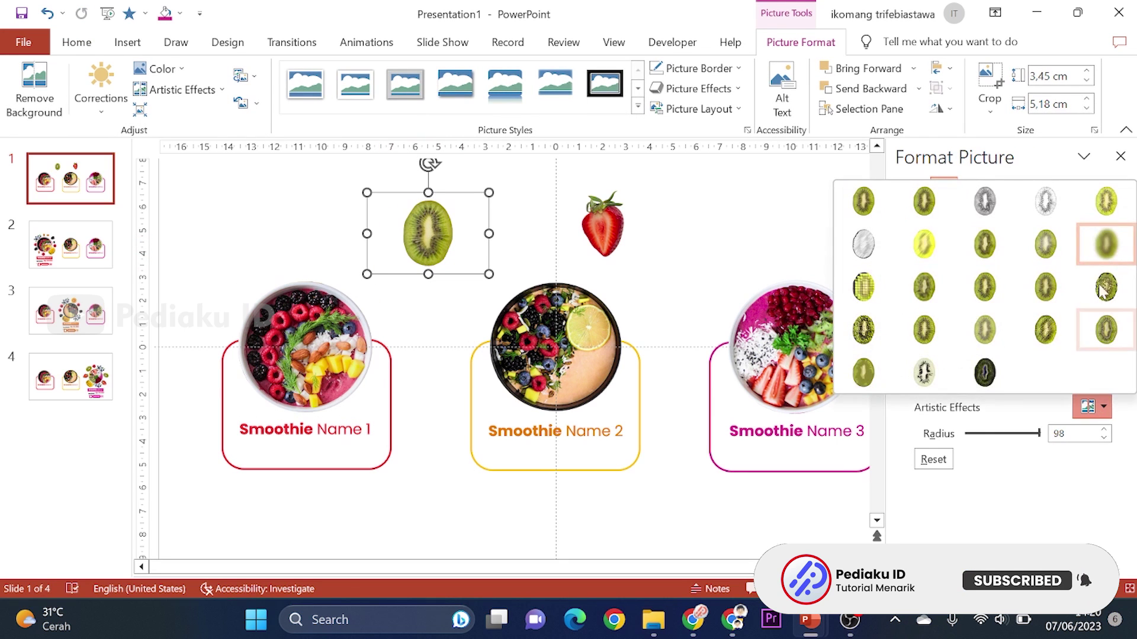
left_click(1113, 249)
left_click(1104, 408)
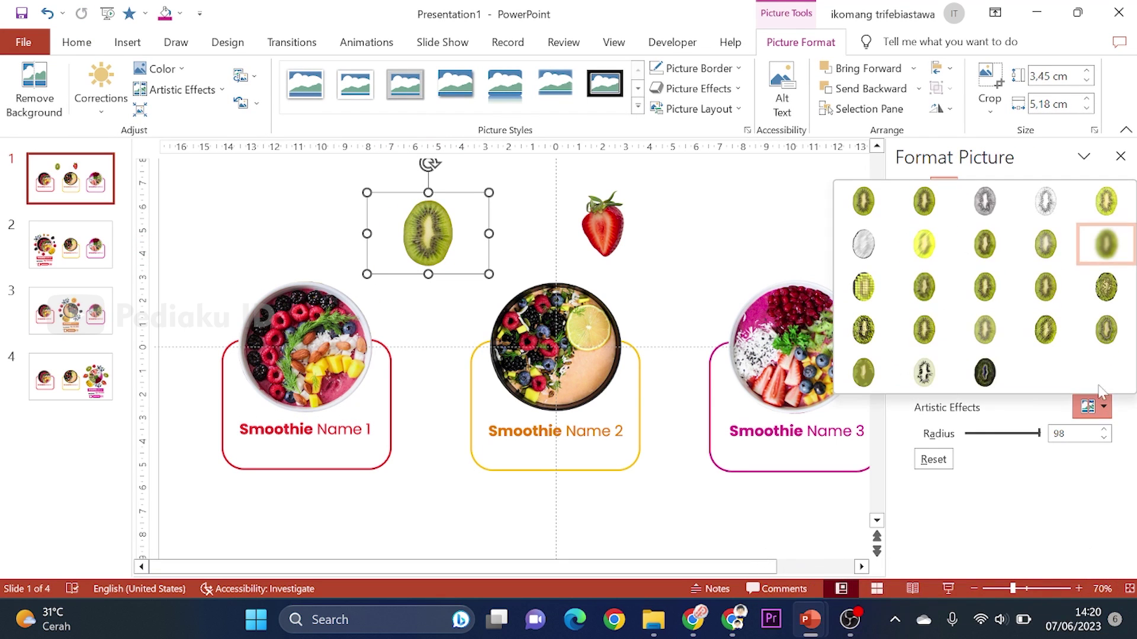
left_click(1052, 247)
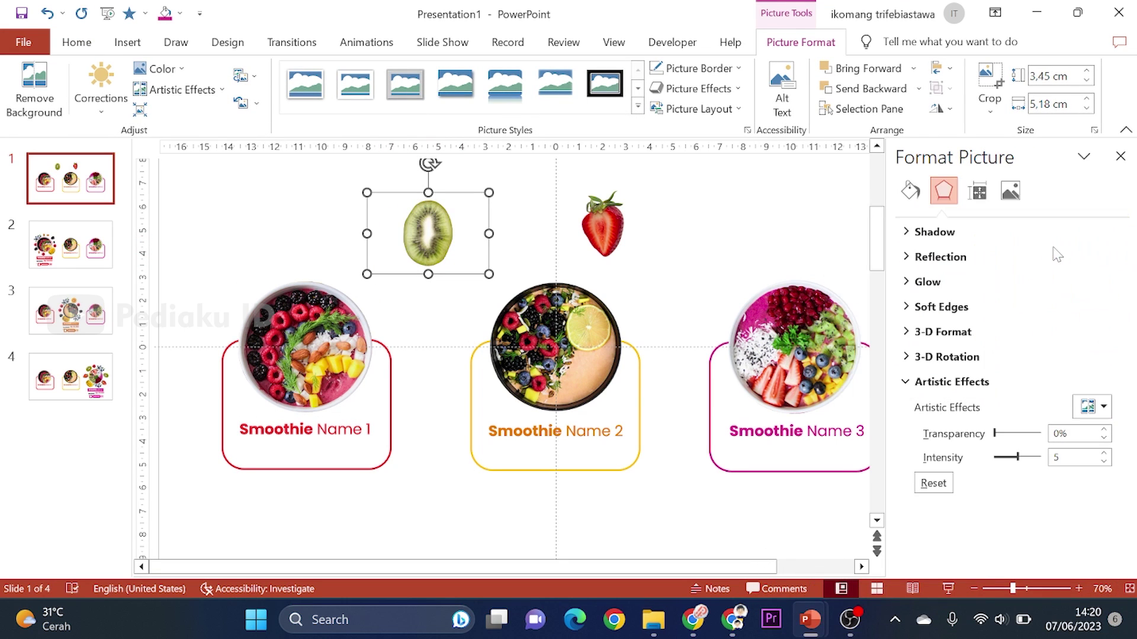
left_click(1104, 408)
left_click(1106, 244)
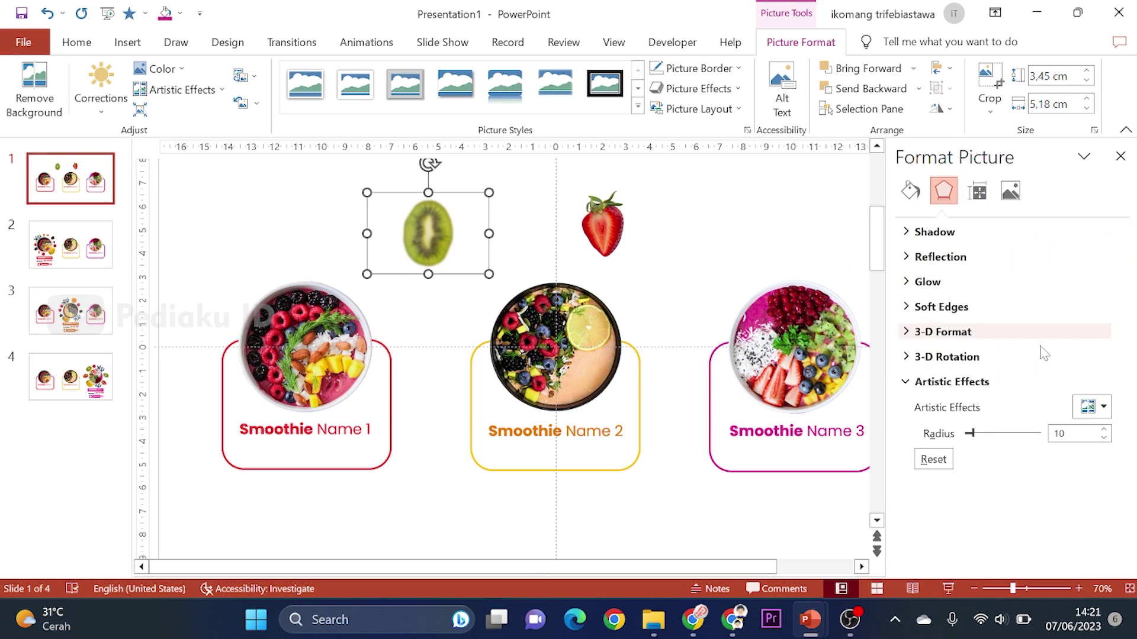
- Raise the kiwi's blur radius to 48 and give the strawberry a strong Blur effect
mouse_move(976, 437)
left_mouse_down()
mouse_move(1012, 435)
mouse_move(994, 440)
left_mouse_up()
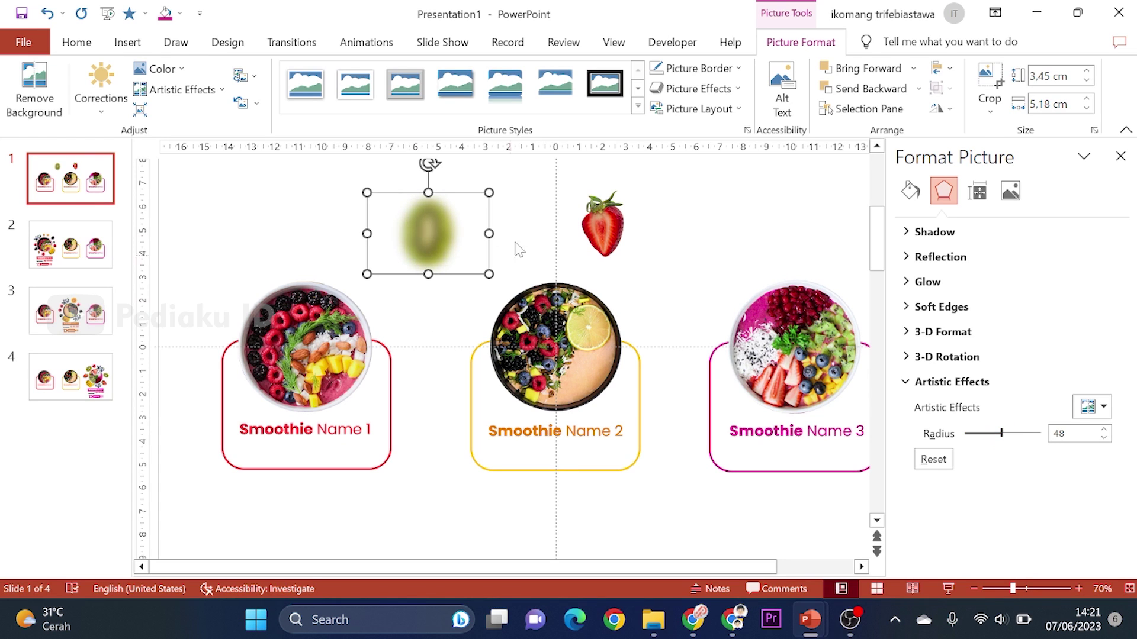
left_click_drag(435, 243, 410, 227)
left_click(599, 243)
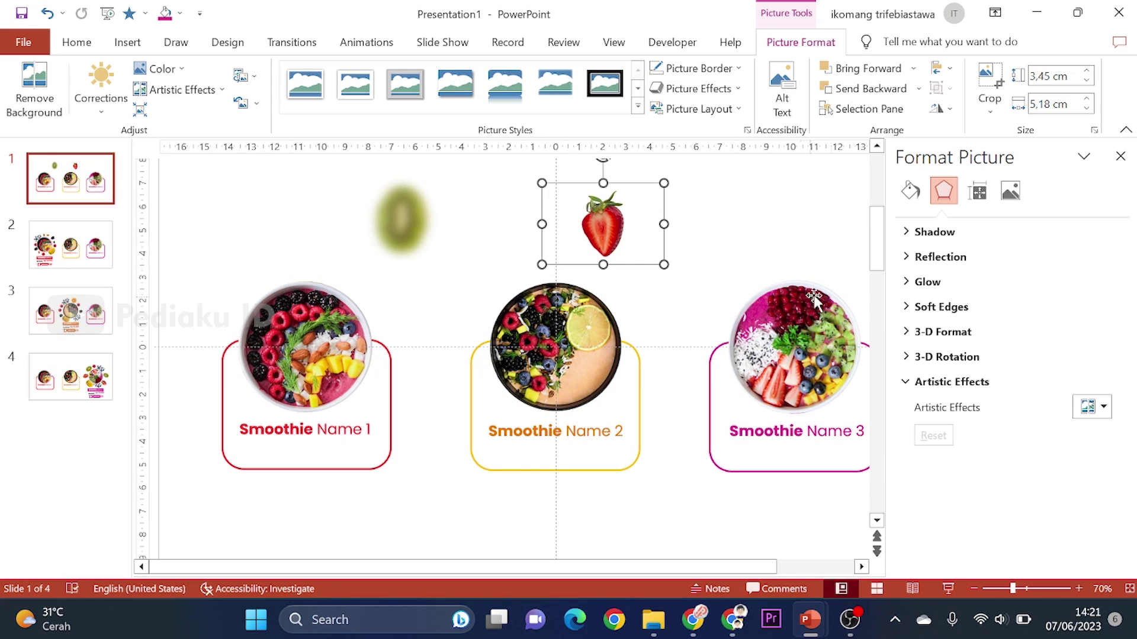
left_click(1093, 406)
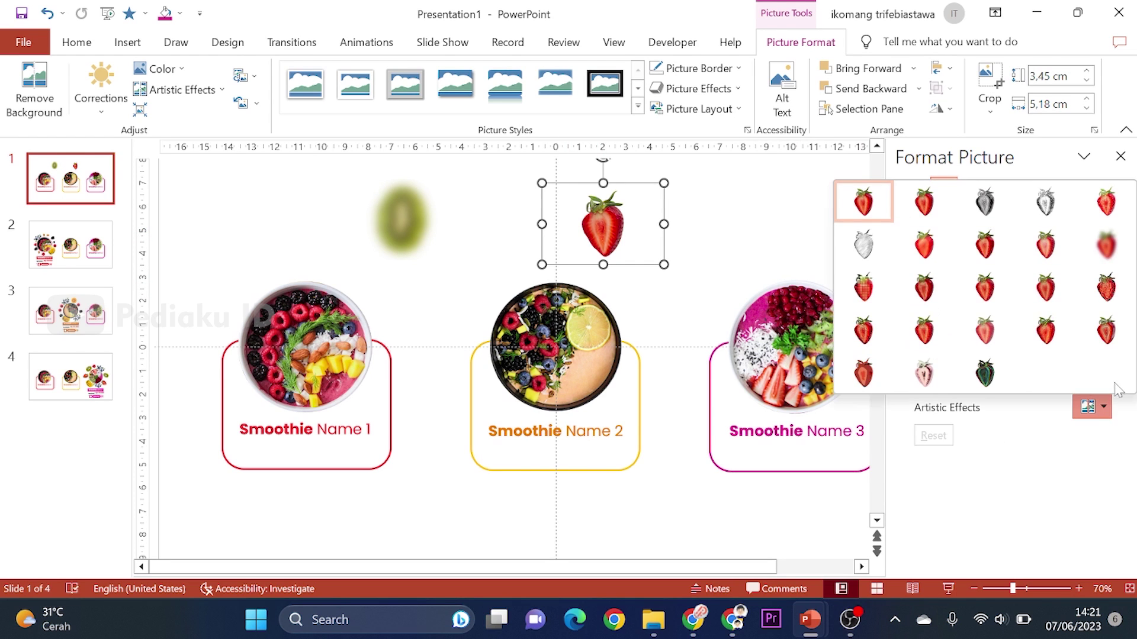
left_click(1107, 253)
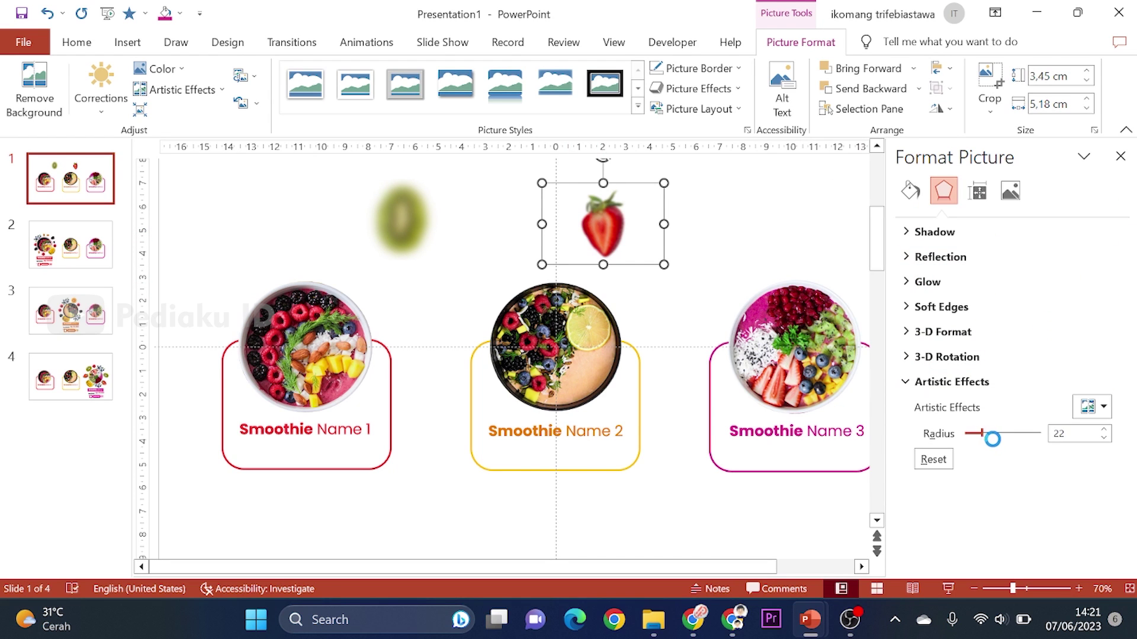
left_click_drag(993, 439, 999, 442)
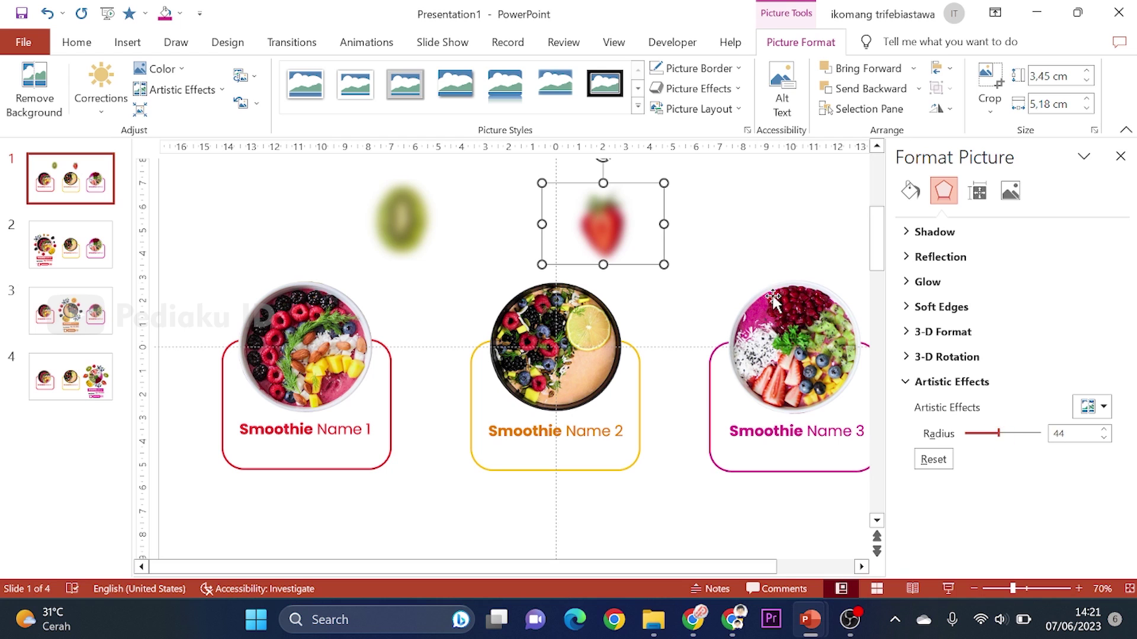
left_click(708, 231)
left_click(973, 589)
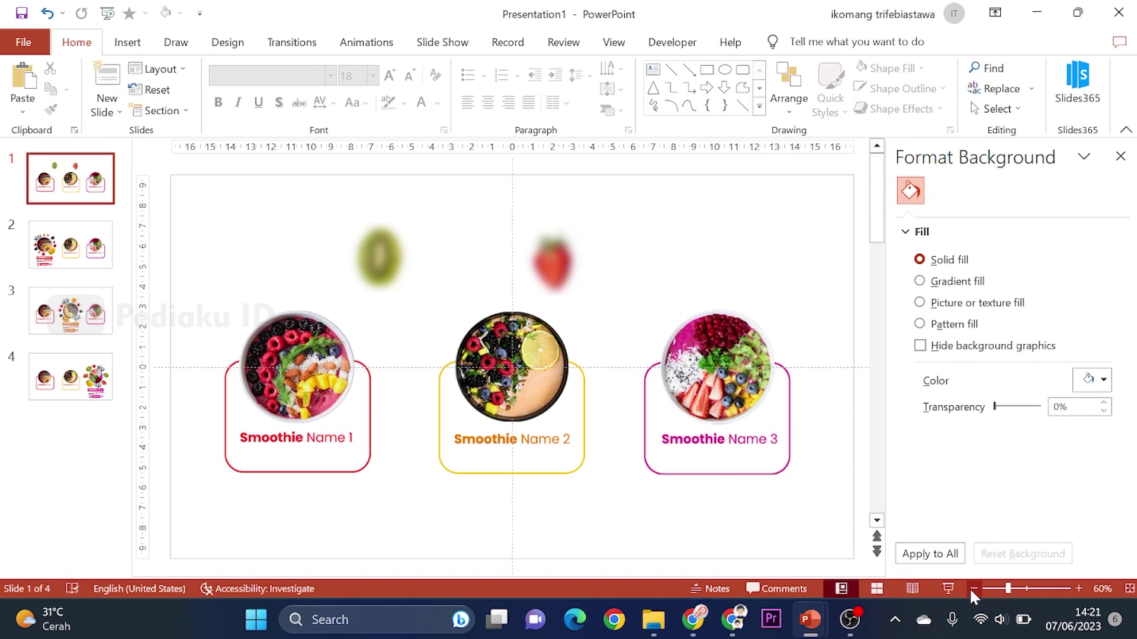
left_click(973, 588)
left_click(560, 274)
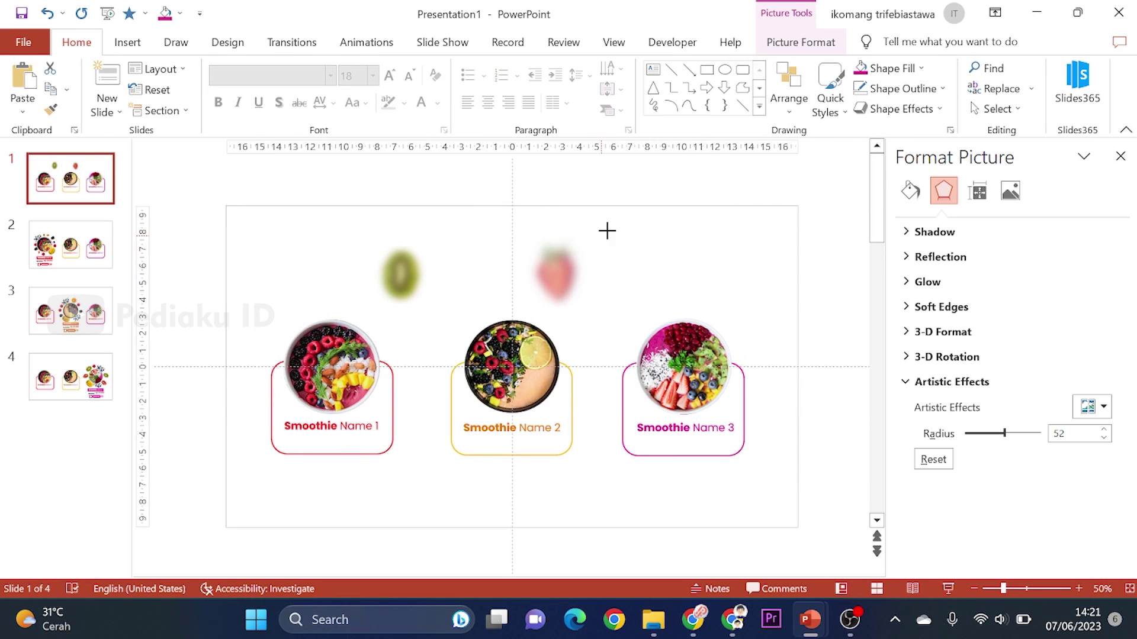
- Enlarge and tilt the blurred strawberry and move it to the top-right corner
left_click_drag(607, 231, 640, 201)
left_click_drag(581, 172, 634, 195)
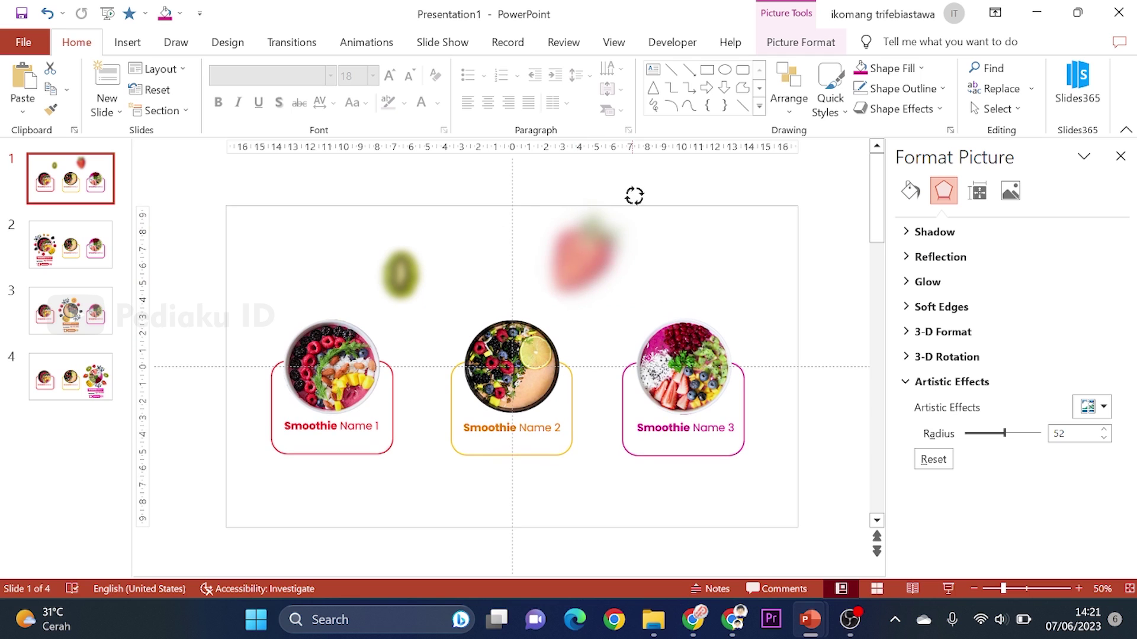
left_click_drag(592, 254, 734, 243)
scroll(403, 299, "up", 1)
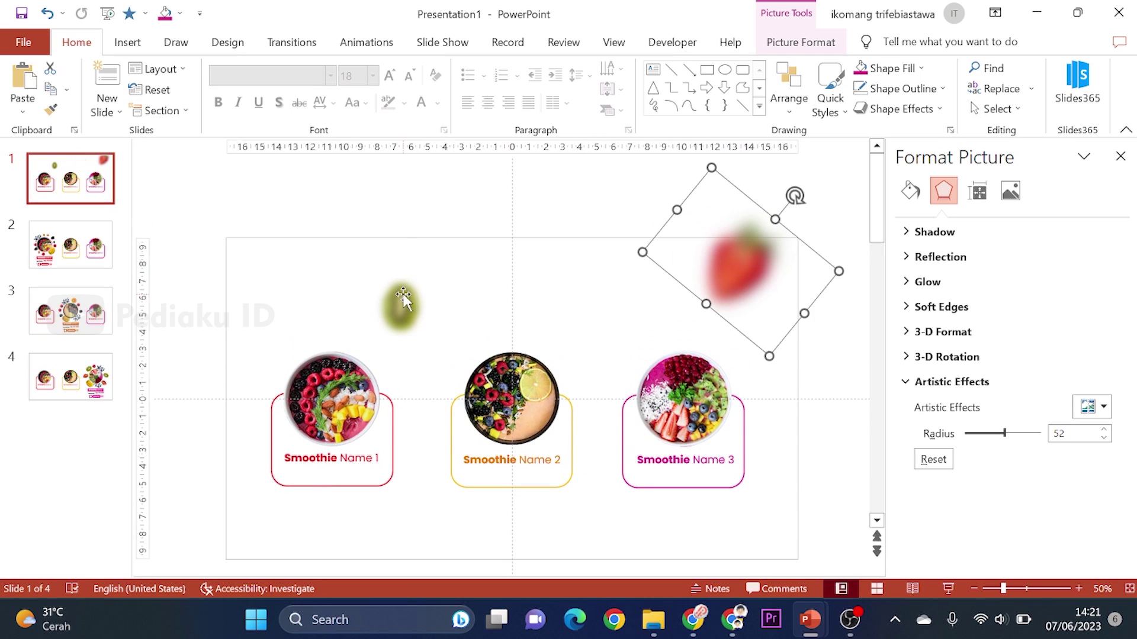
- Tilt the kiwi into the top-left corner and copy kiwi and strawberry into the opposite corners
left_click(403, 299)
left_click_drag(399, 238, 363, 253)
mouse_move(381, 298)
left_mouse_down()
mouse_move(287, 271)
mouse_move(734, 527)
left_mouse_up()
left_click(725, 262)
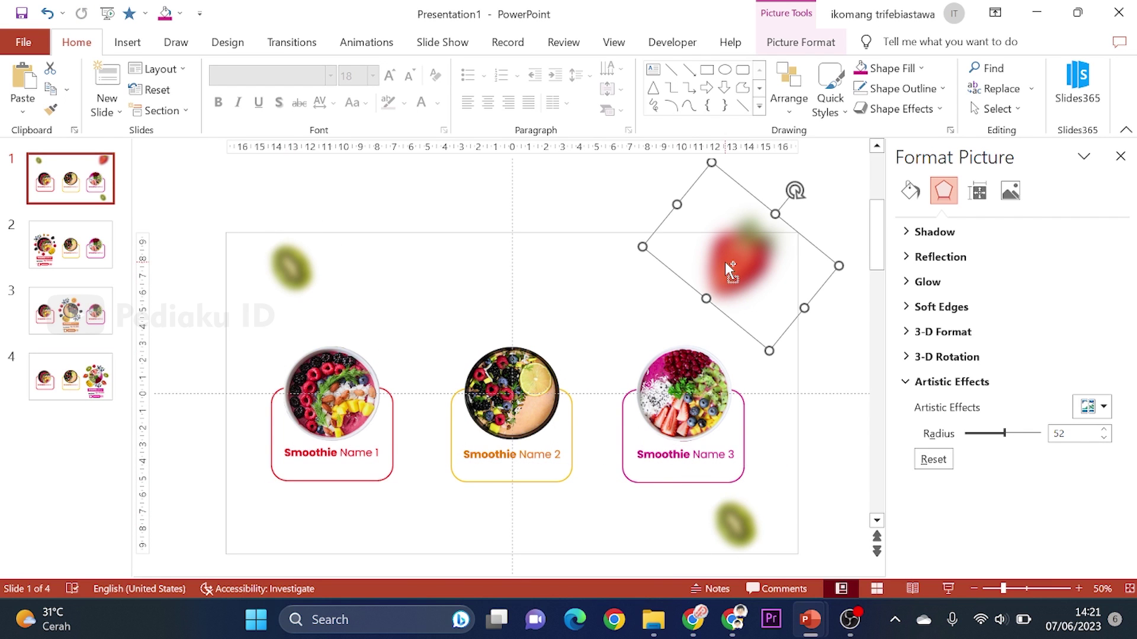
mouse_move(725, 262)
left_mouse_down("ctrl")
mouse_move(355, 507)
mouse_move(355, 518)
left_mouse_up("ctrl")
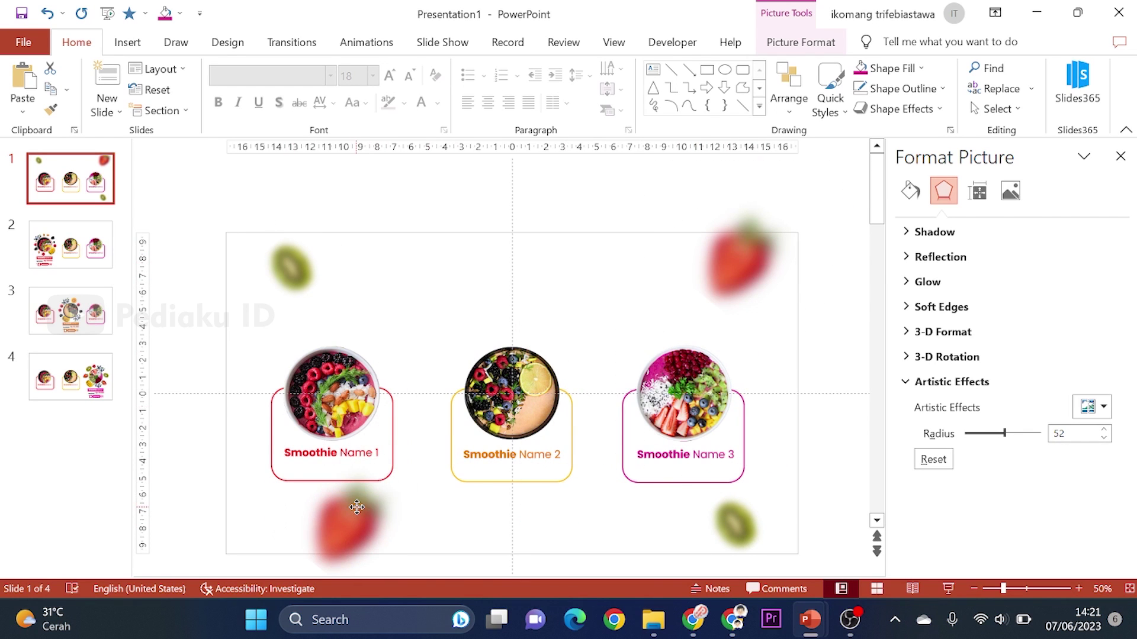
left_click(599, 304)
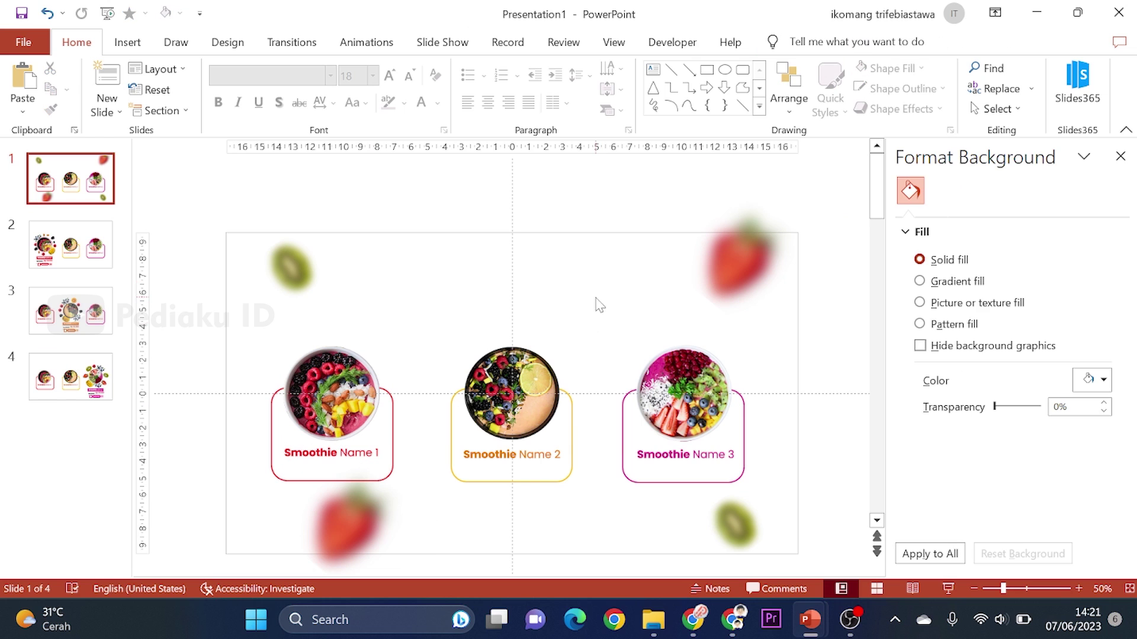
- Take the scattered-fruit picture from the smoothies morph deck and return to Presentation1
left_click(756, 545)
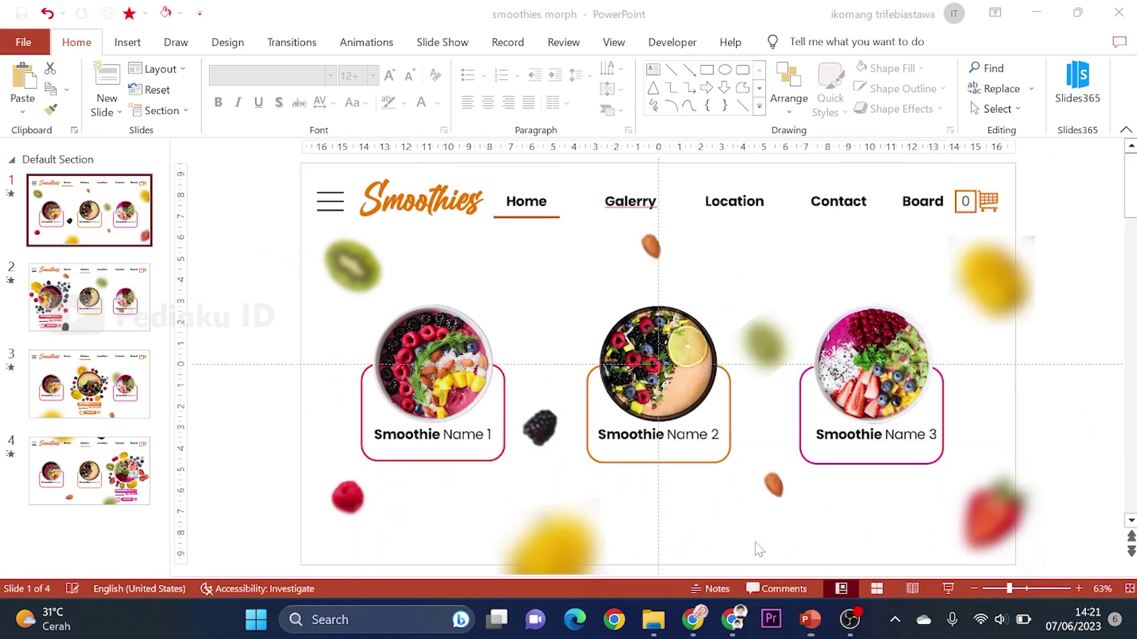
left_click(359, 269)
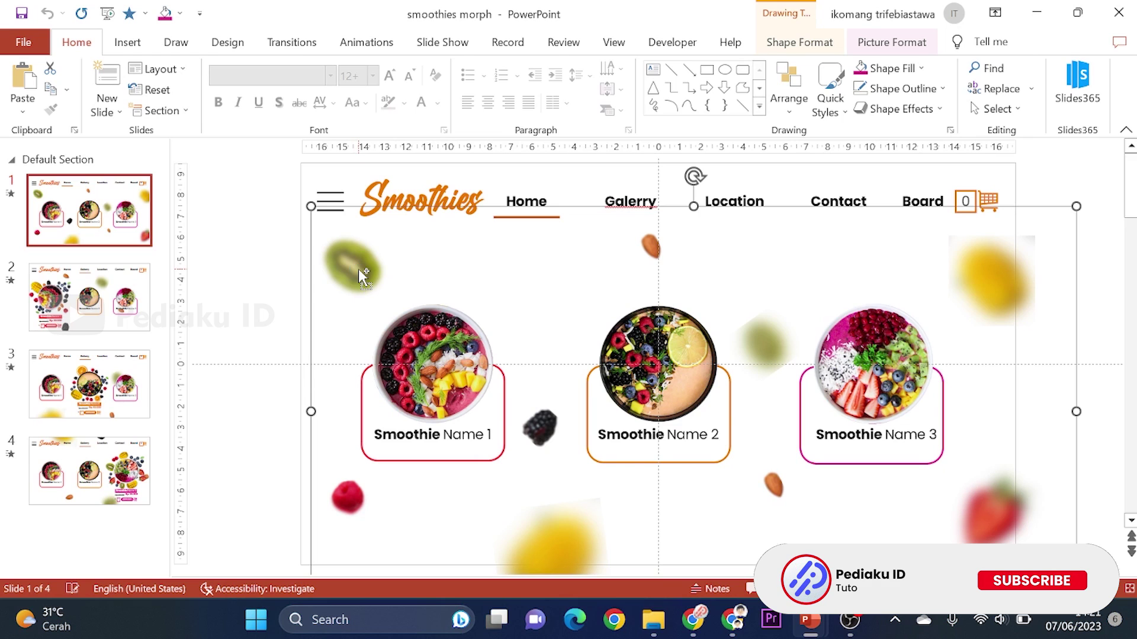
mouse_move(809, 620)
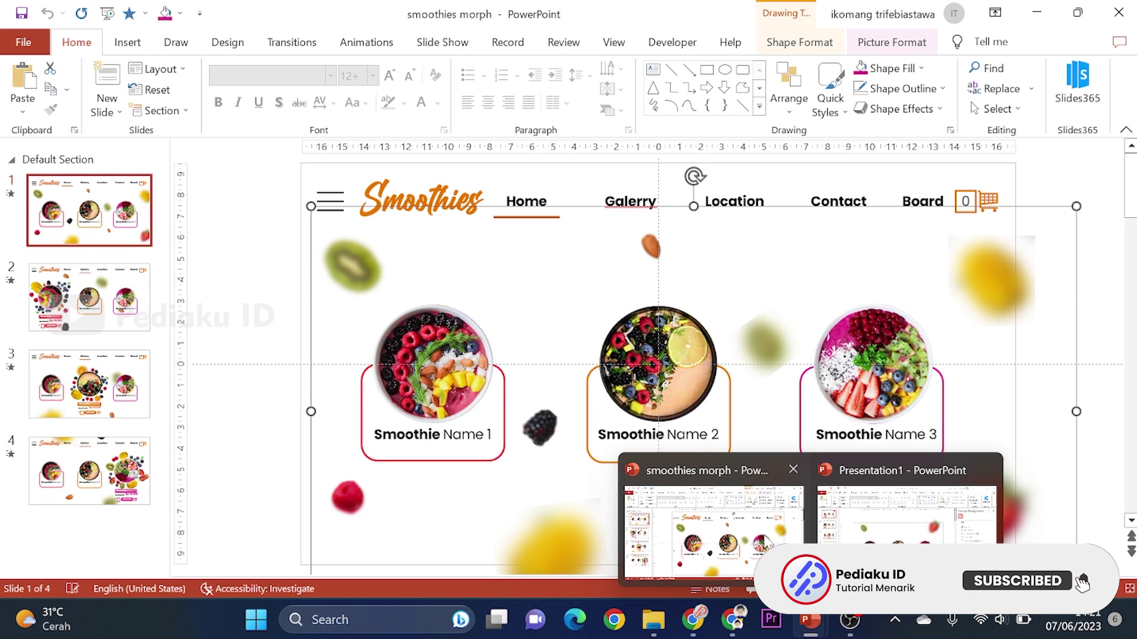
left_click(901, 521)
- Delete the four blurred kiwi and strawberry images from slide 1
left_click(740, 268)
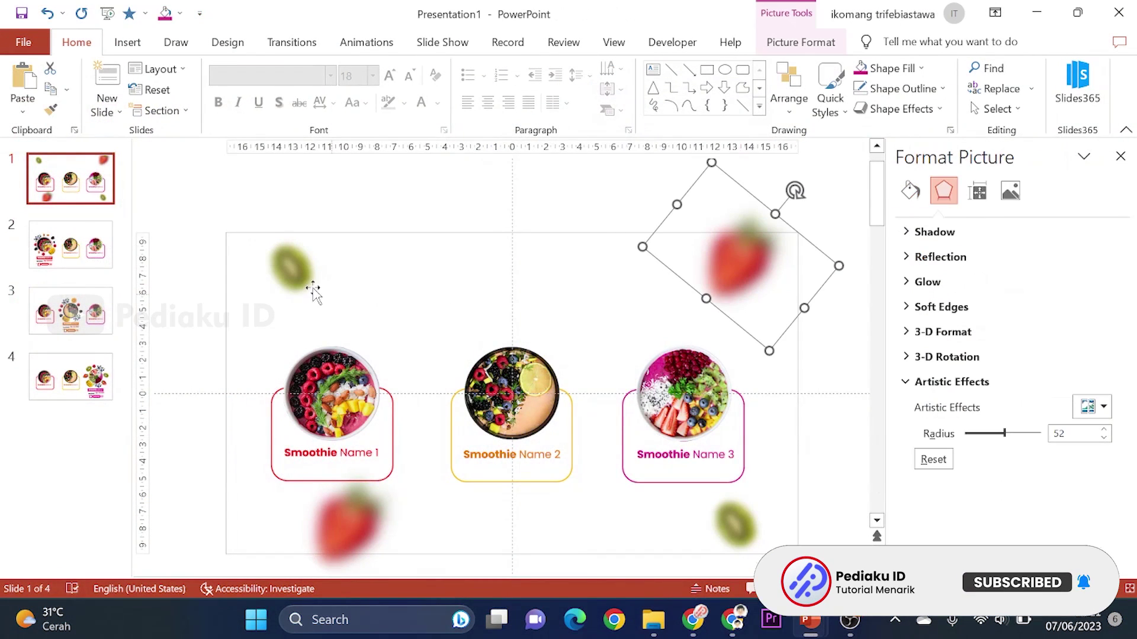
left_click(306, 290, "shift")
left_click(354, 522, "shift")
left_click(743, 524, "shift")
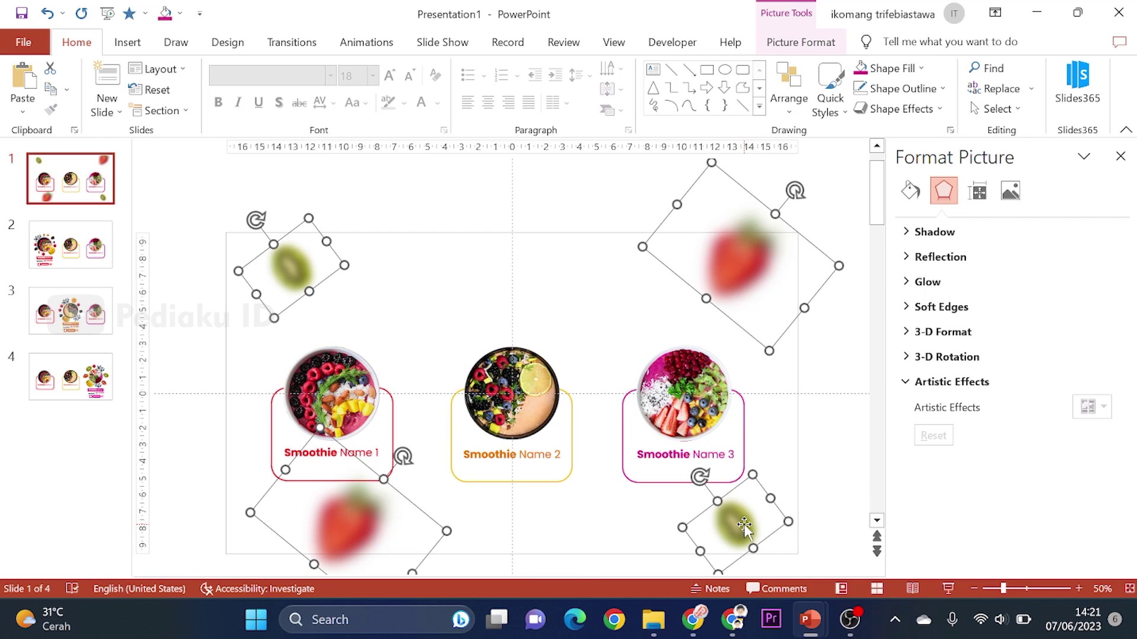
key("Delete")
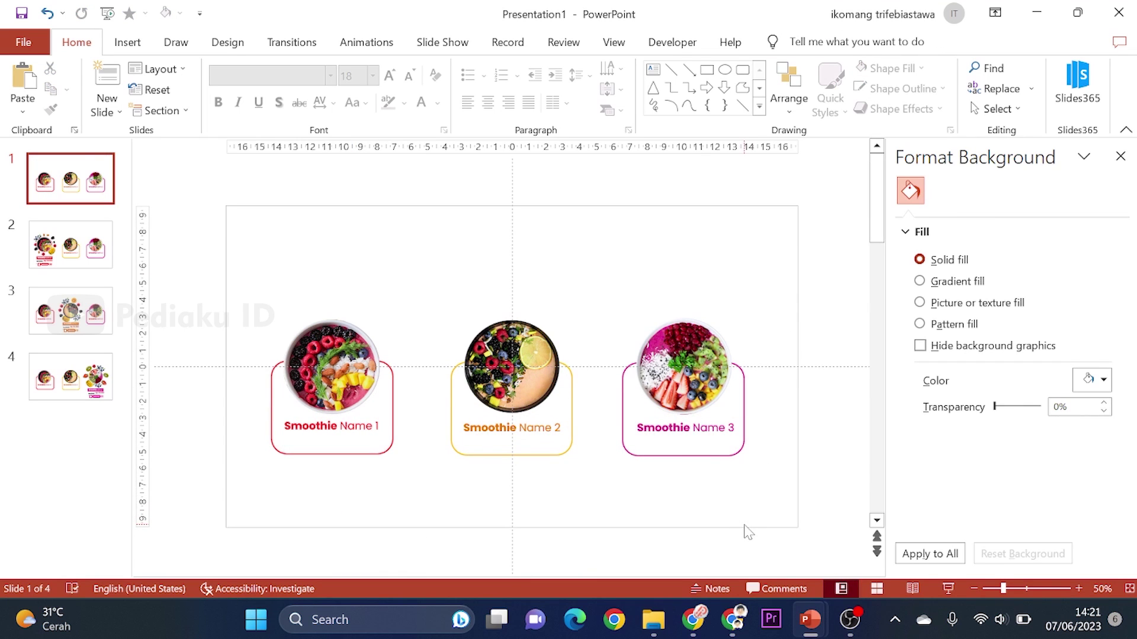
- Paste the scattered-fruit picture onto slides 1 and 2 and send it to back on each
key("ctrl+v")
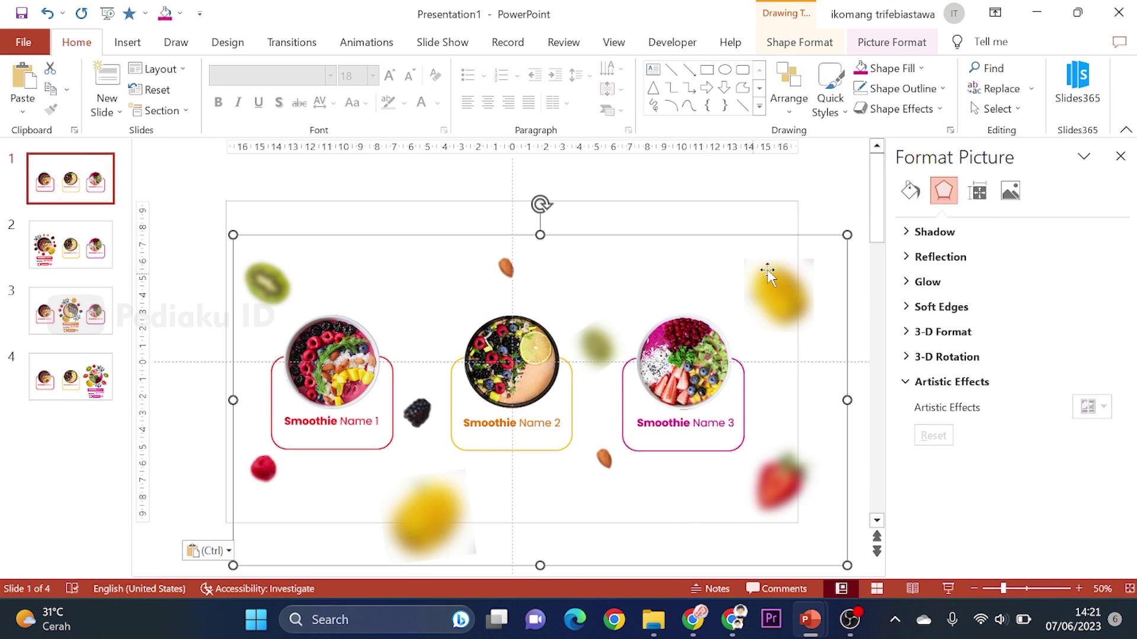
right_click(778, 283)
left_click(862, 445)
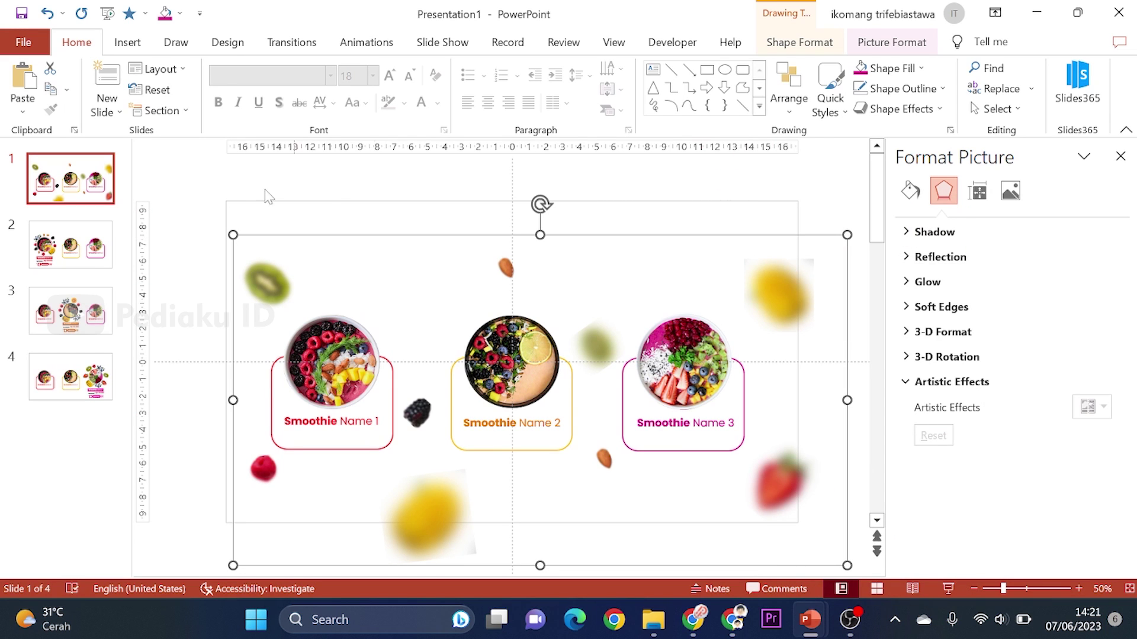
left_click(78, 247)
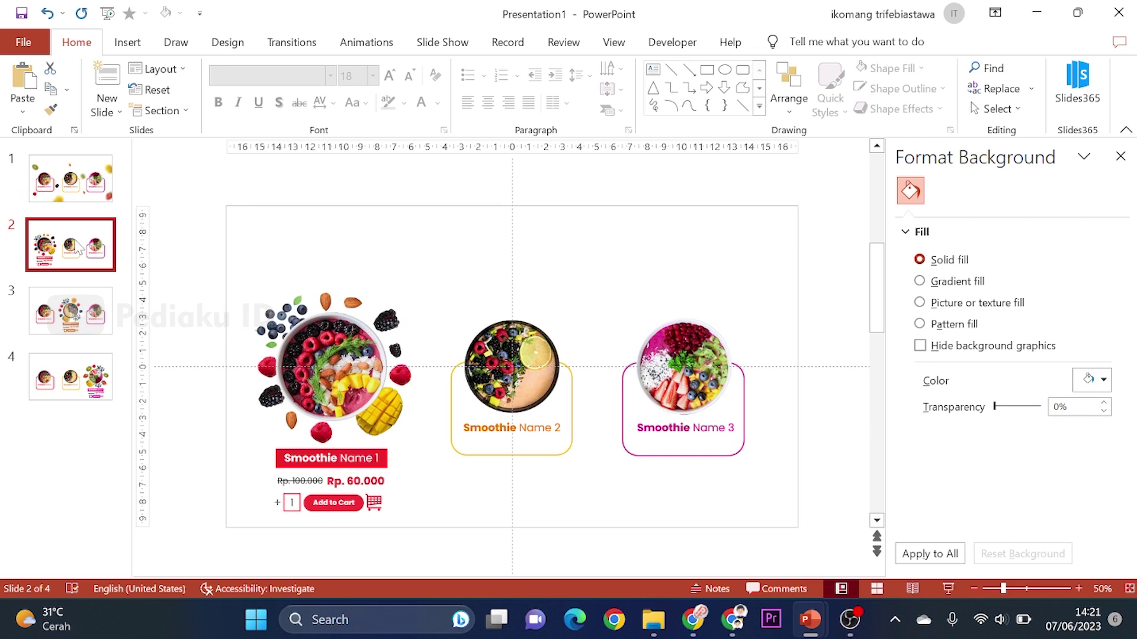
key("ctrl+v")
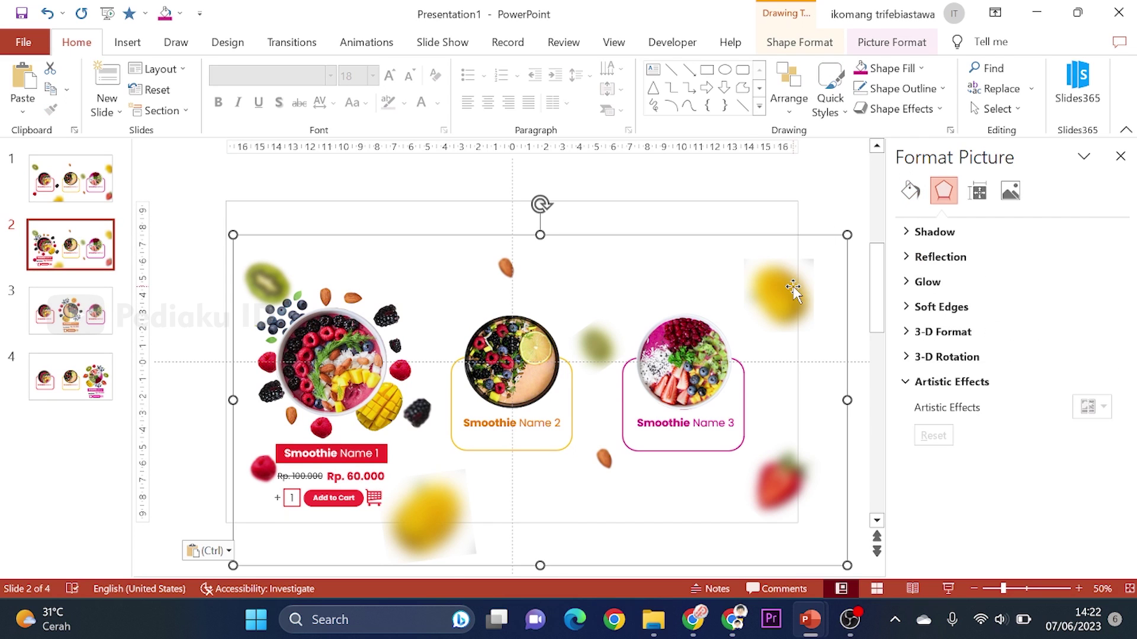
right_click(794, 290)
left_click(870, 444)
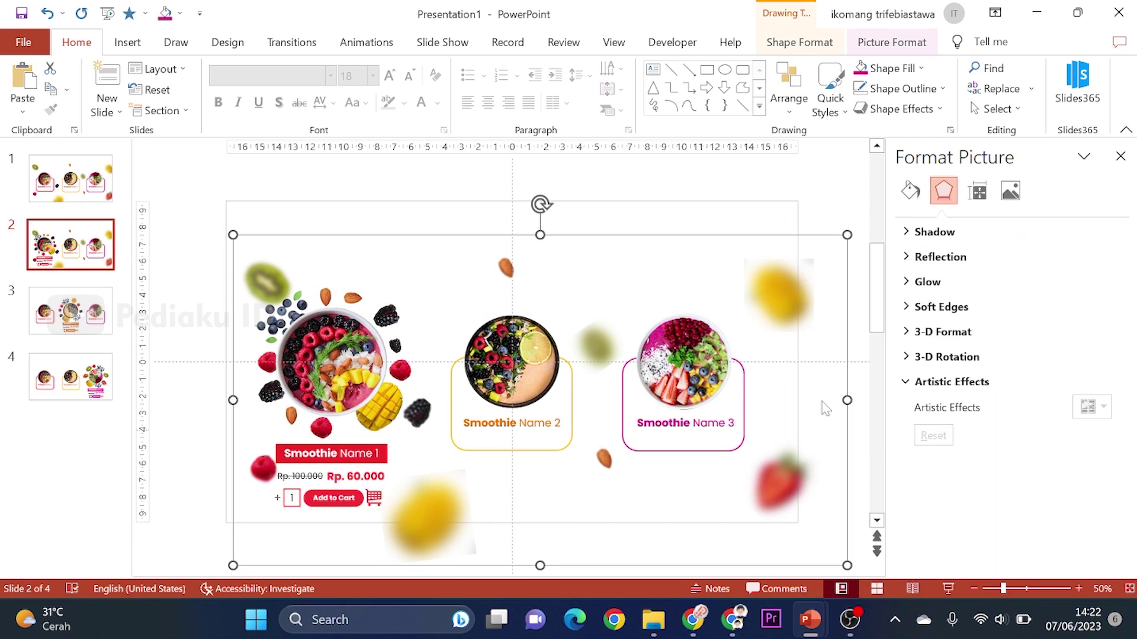
- Enlarge slide 2's fruit picture past the slide edges and rotate it
left_click(972, 589)
left_click(972, 589)
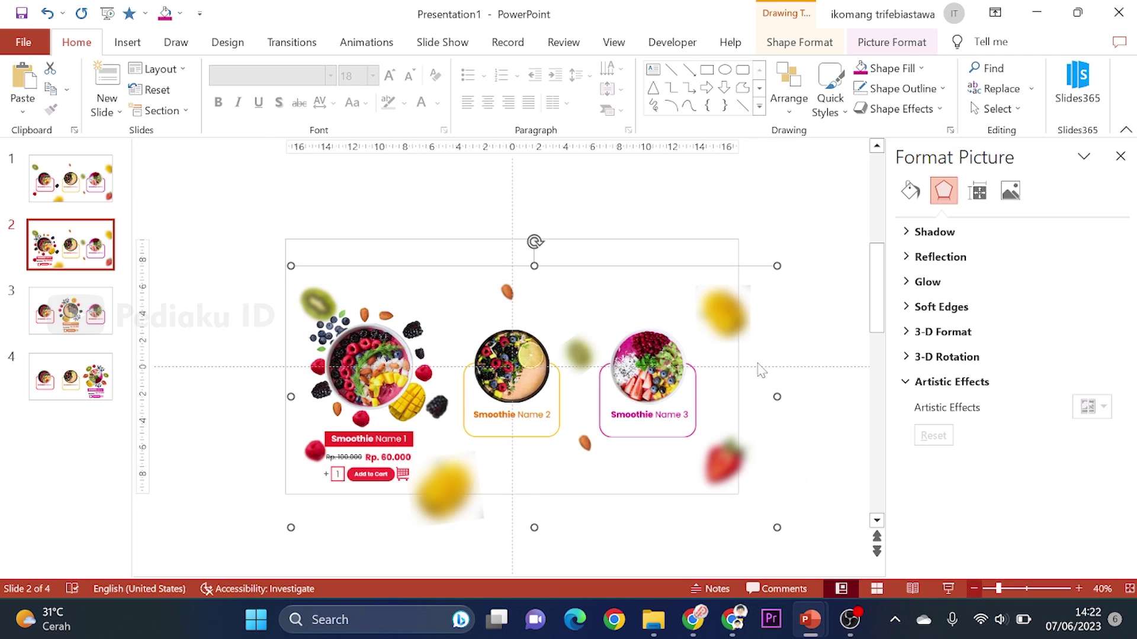
left_click_drag(713, 290, 714, 289)
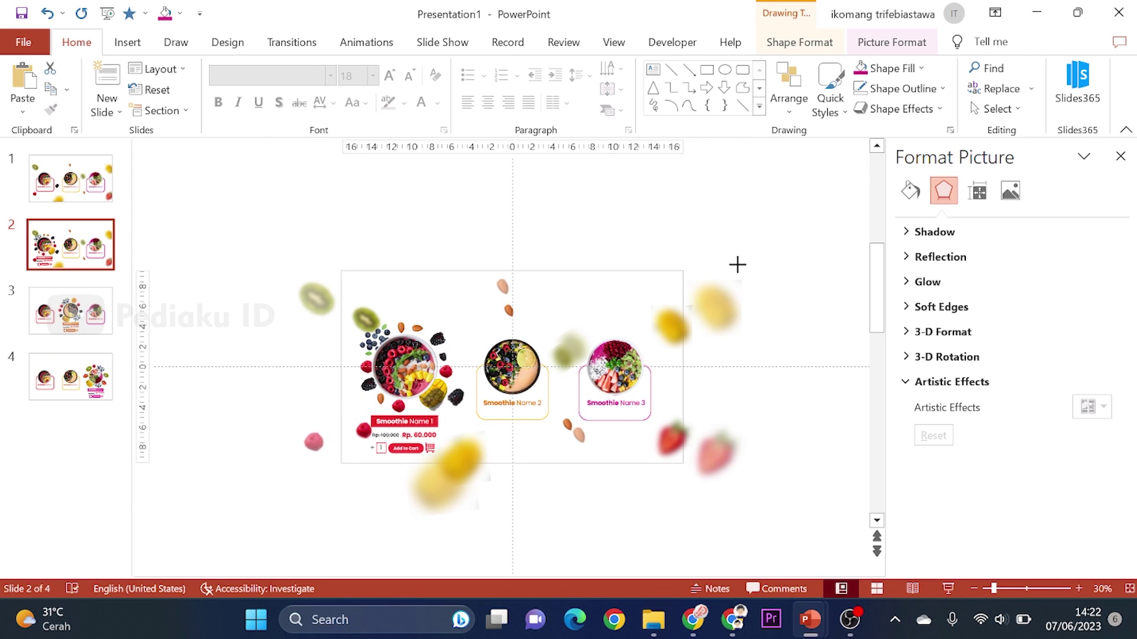
left_click_drag(713, 290, 745, 268)
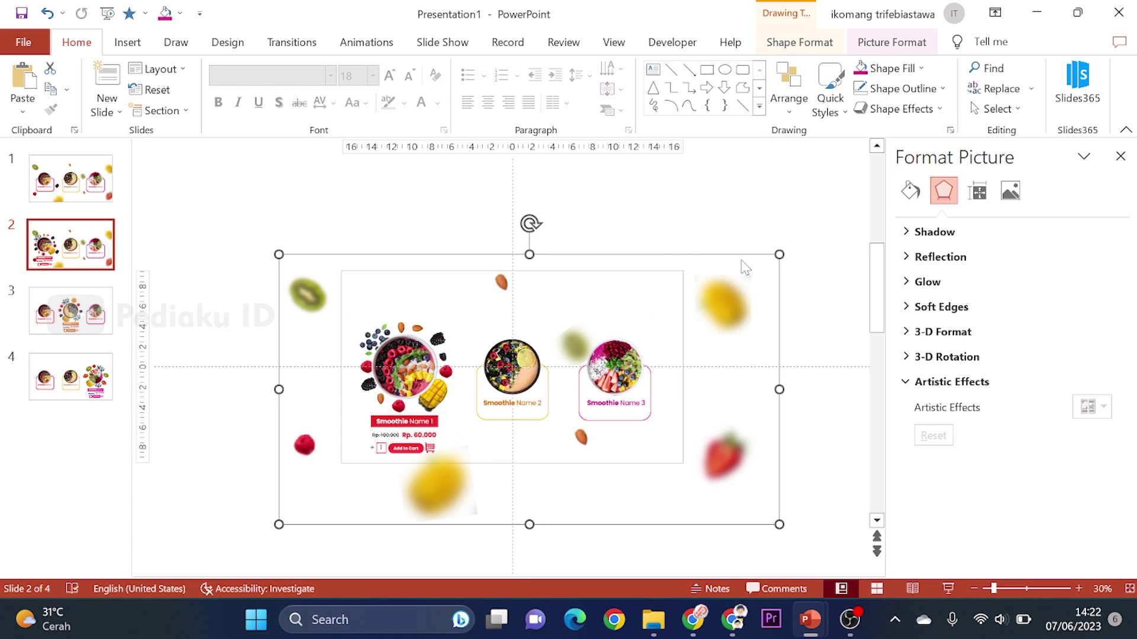
mouse_move(529, 221)
left_mouse_down()
mouse_move(542, 267)
mouse_move(654, 442)
left_mouse_up()
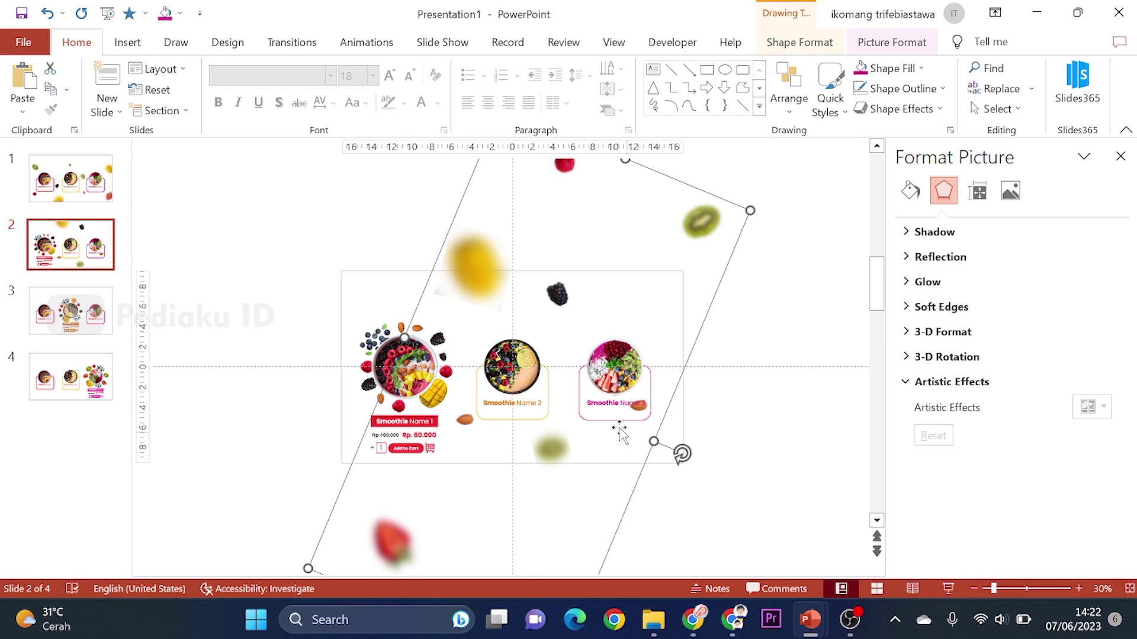
- Put the fruit picture behind slide 3's content and rotate it to a new angle
left_click(71, 311)
left_click(680, 450)
right_click(753, 175)
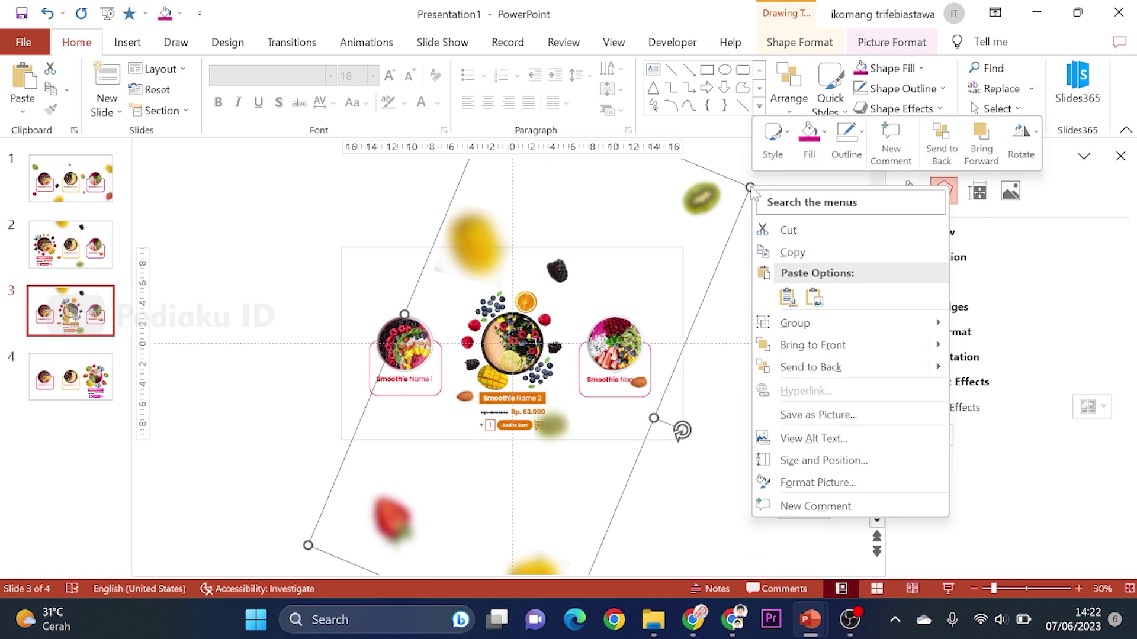
key("Escape")
left_click_drag(705, 417, 664, 375)
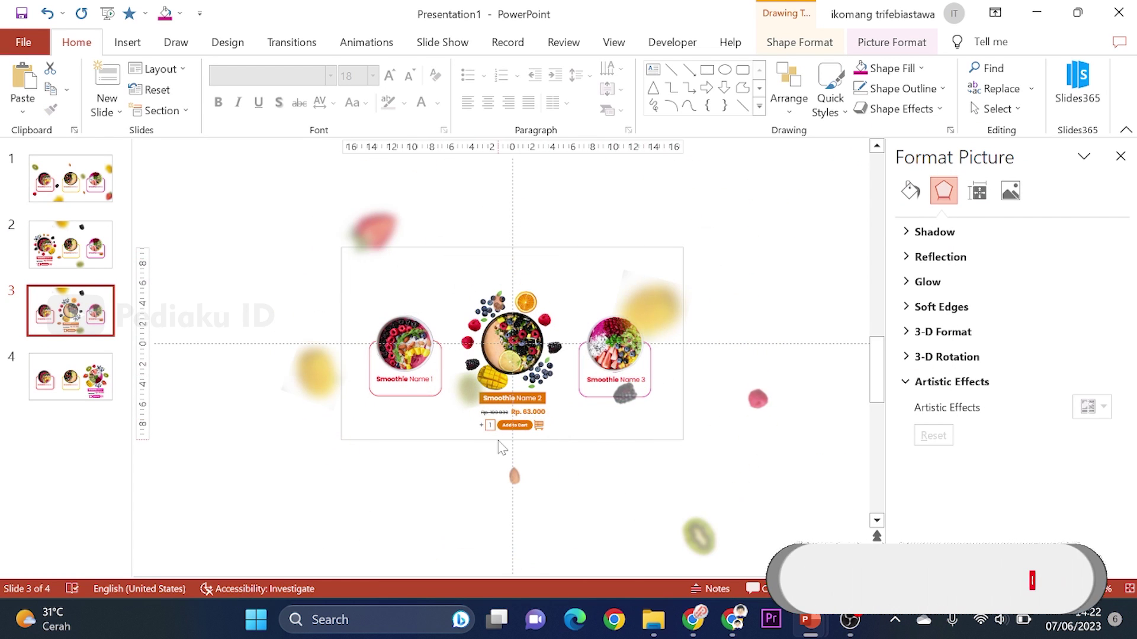
mouse_move(664, 375)
left_mouse_down()
mouse_move(467, 519)
mouse_move(128, 373)
mouse_move(497, 240)
left_mouse_up()
- Paste the fruit picture onto slide 4, then return to slide 1 and the smoothies morph deck
left_click(79, 401)
key("ctrl+v")
left_click(233, 222)
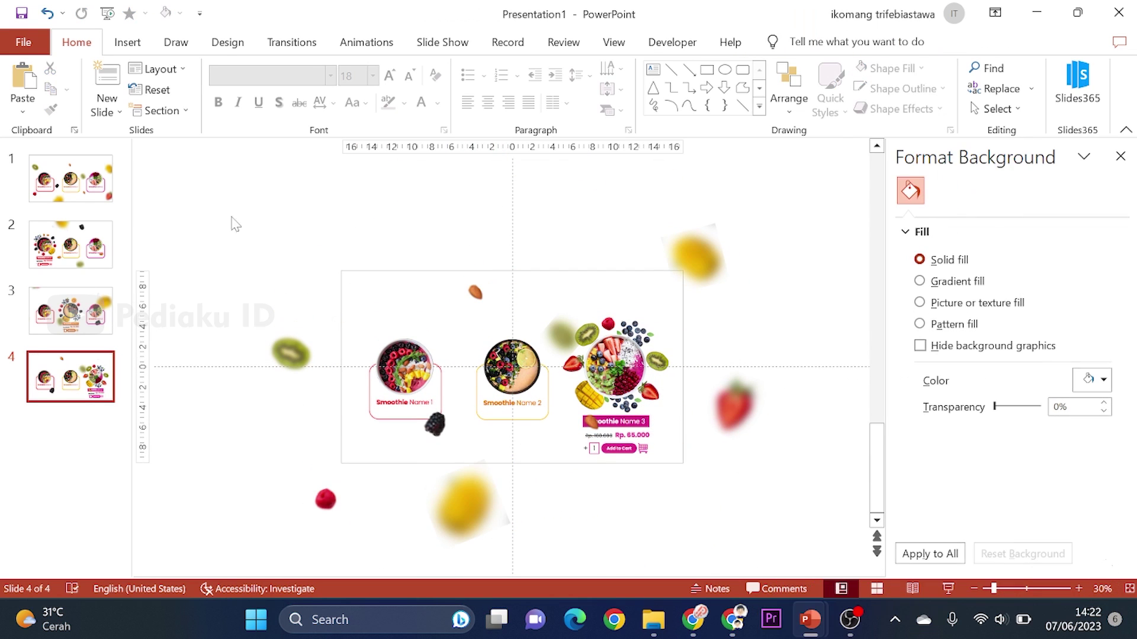
left_click(81, 184)
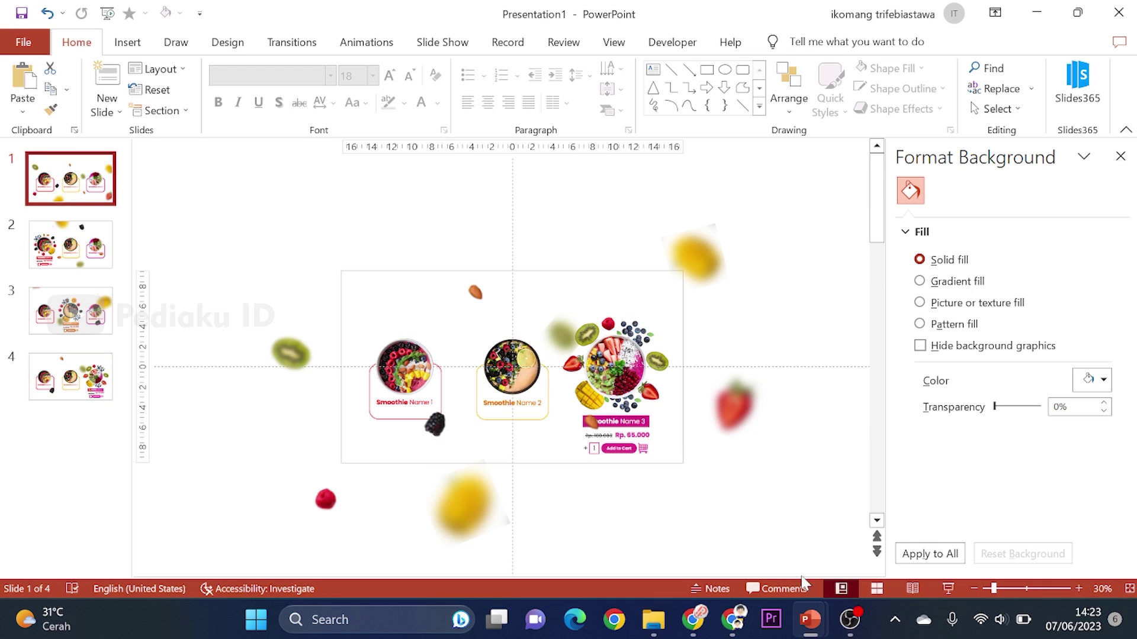
left_click(755, 562)
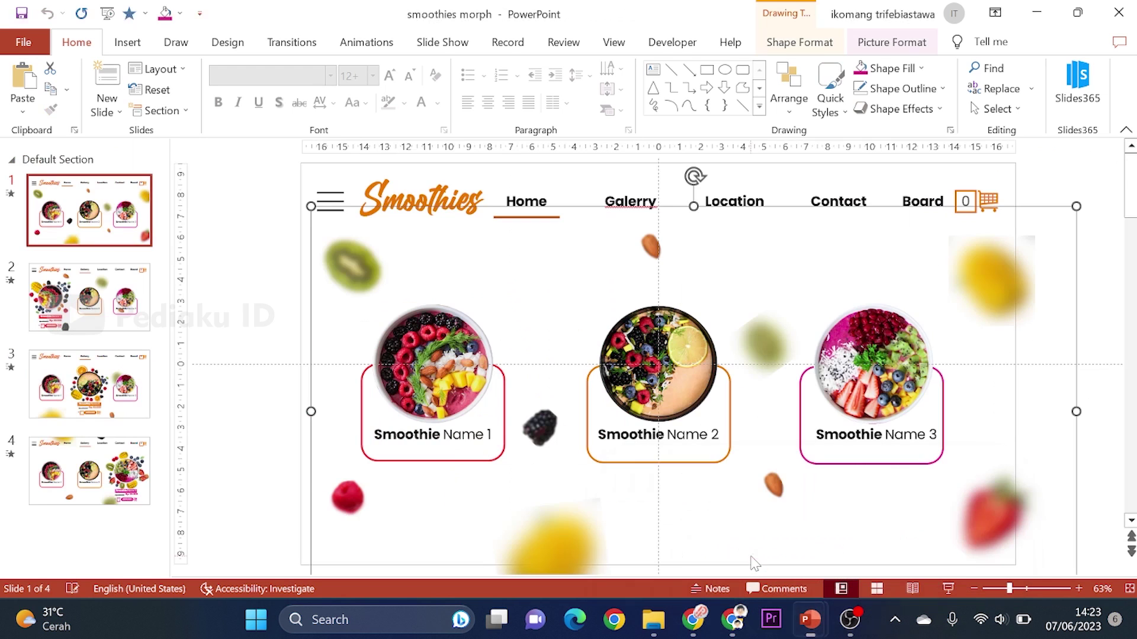
- Inspect the navbar, noting the Smoothies logo uses the Billion Dreams font
left_click(325, 195)
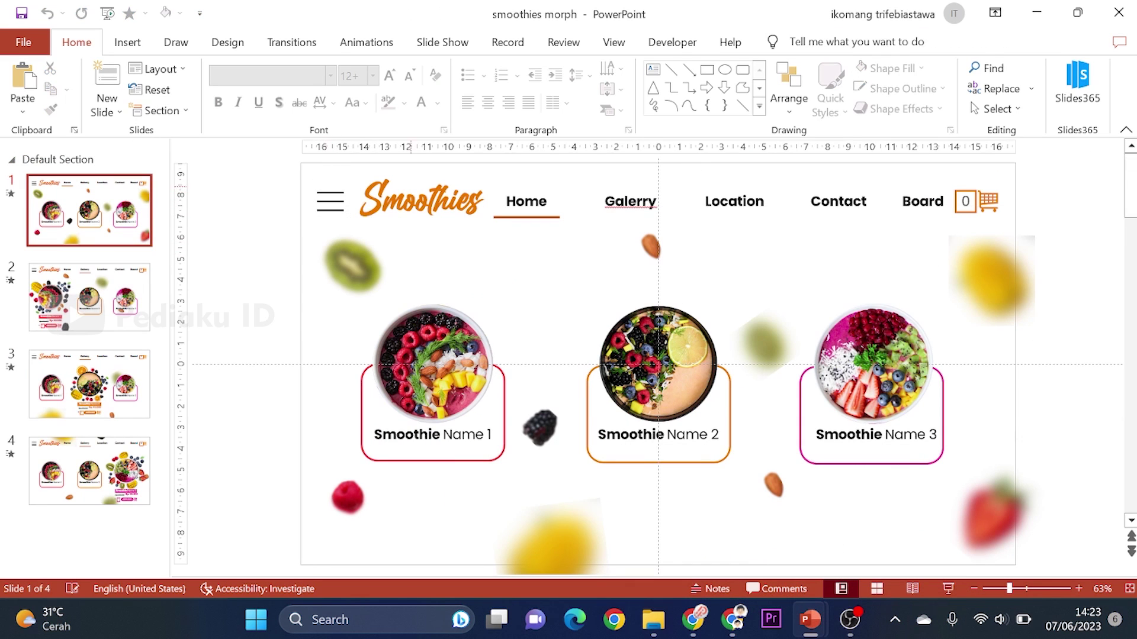
left_click(421, 202)
left_click(278, 76)
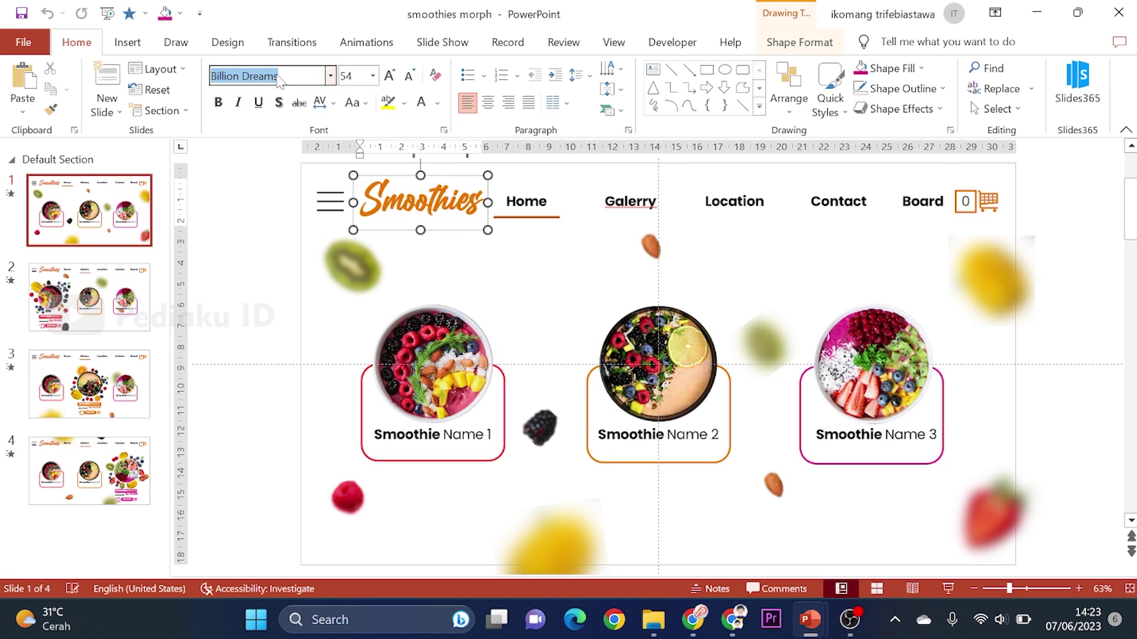
left_click(306, 200)
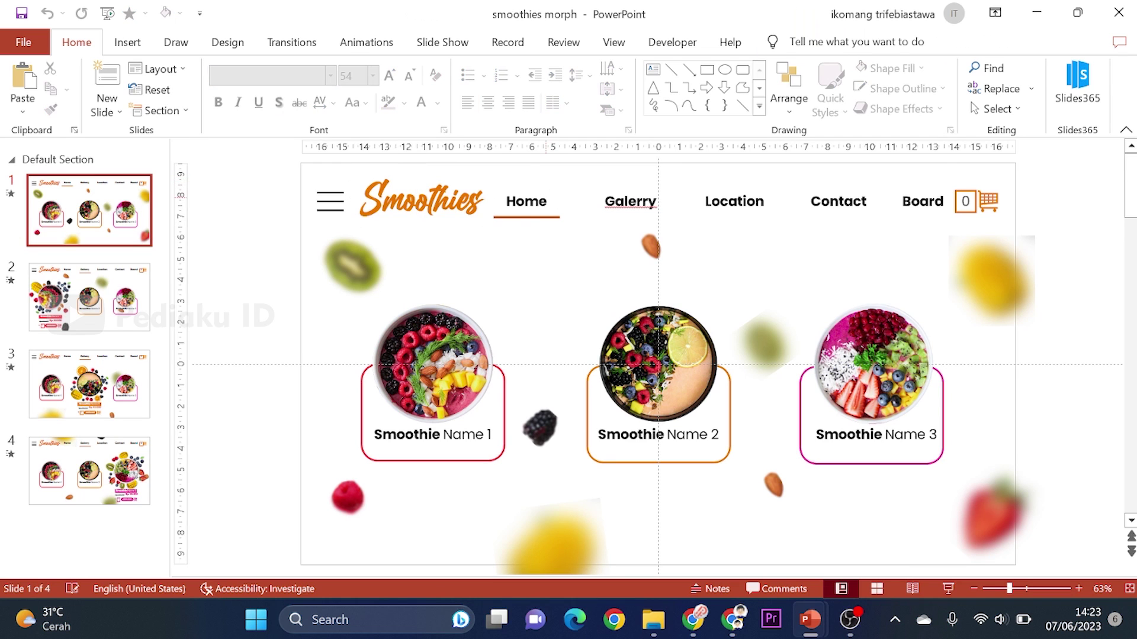
- Check the Galery, Location, Contact, Board and cart items, then select the whole navbar
left_click(527, 198)
left_click(636, 192)
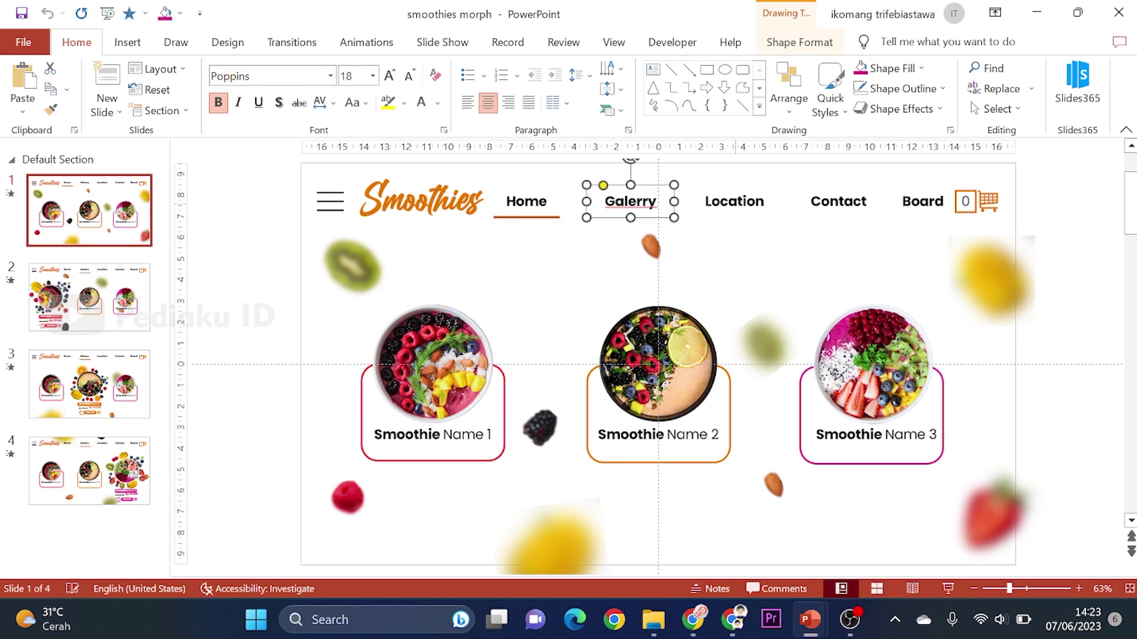
left_click(734, 201)
left_click(839, 200)
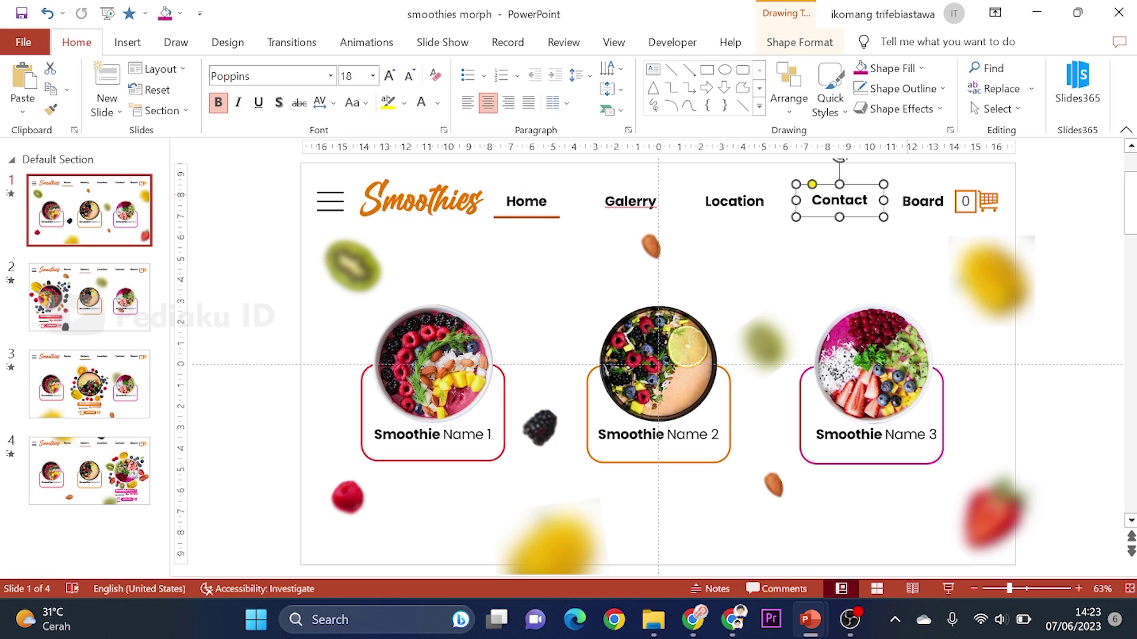
left_click(922, 202)
left_click(983, 205)
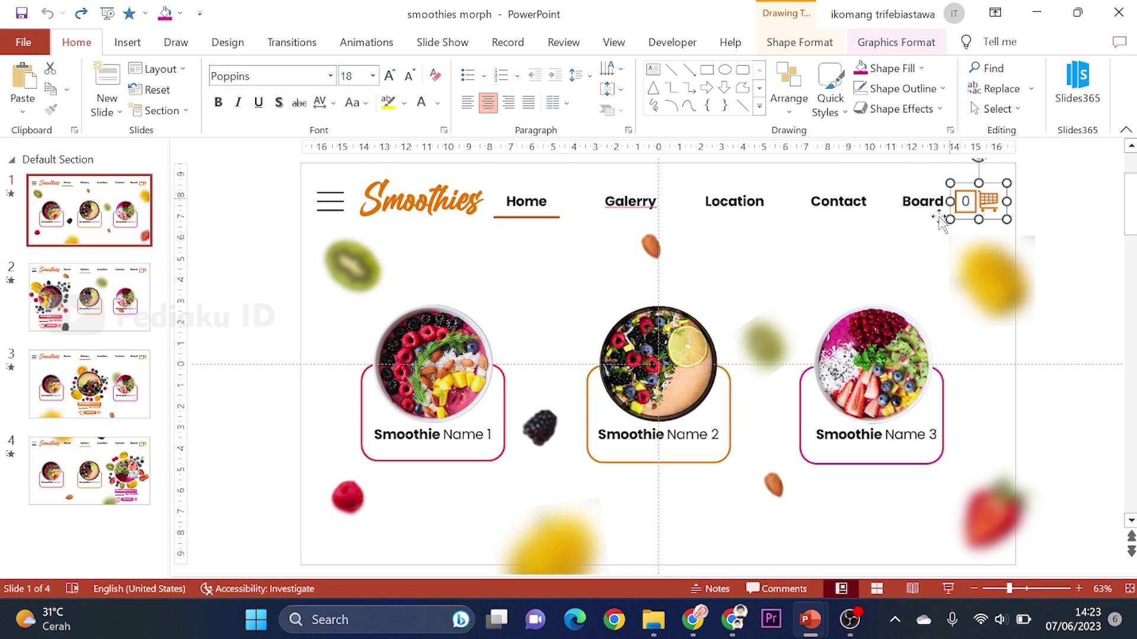
left_click_drag(241, 164, 1063, 249)
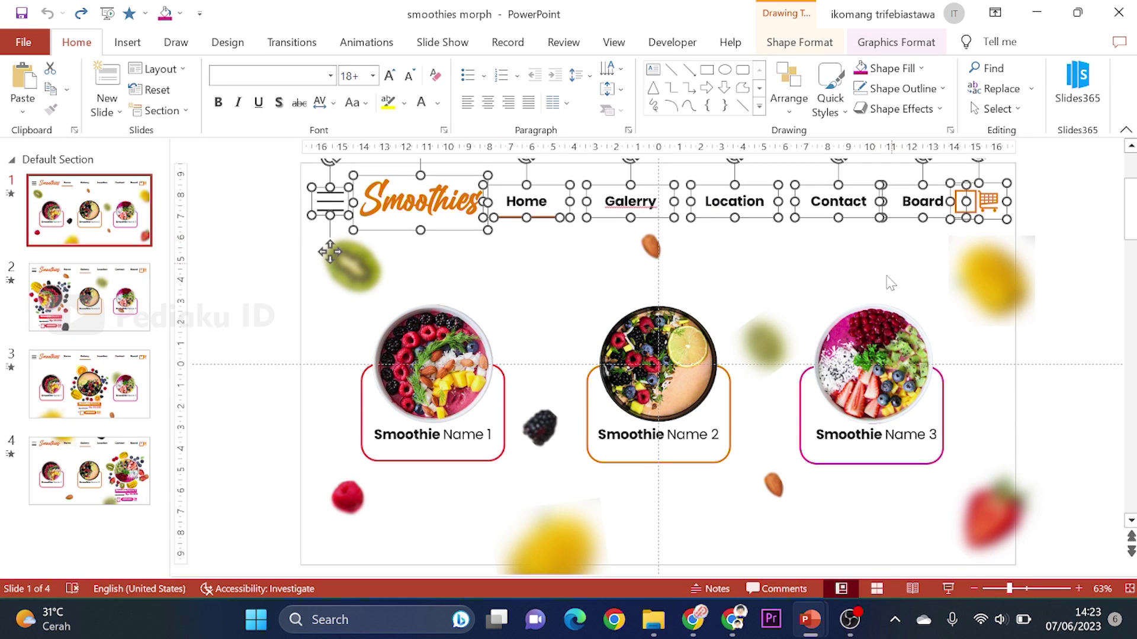
- Paste the Smoothies navigation bar onto slide 1 of Presentation1
mouse_move(809, 620)
left_click(871, 556)
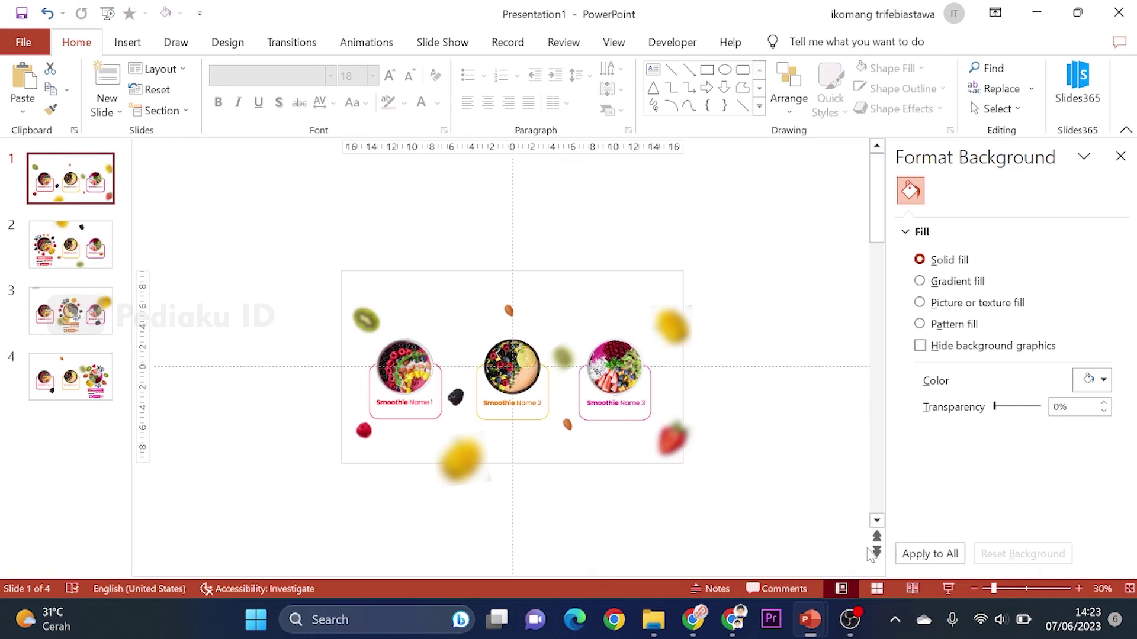
left_click(1080, 588)
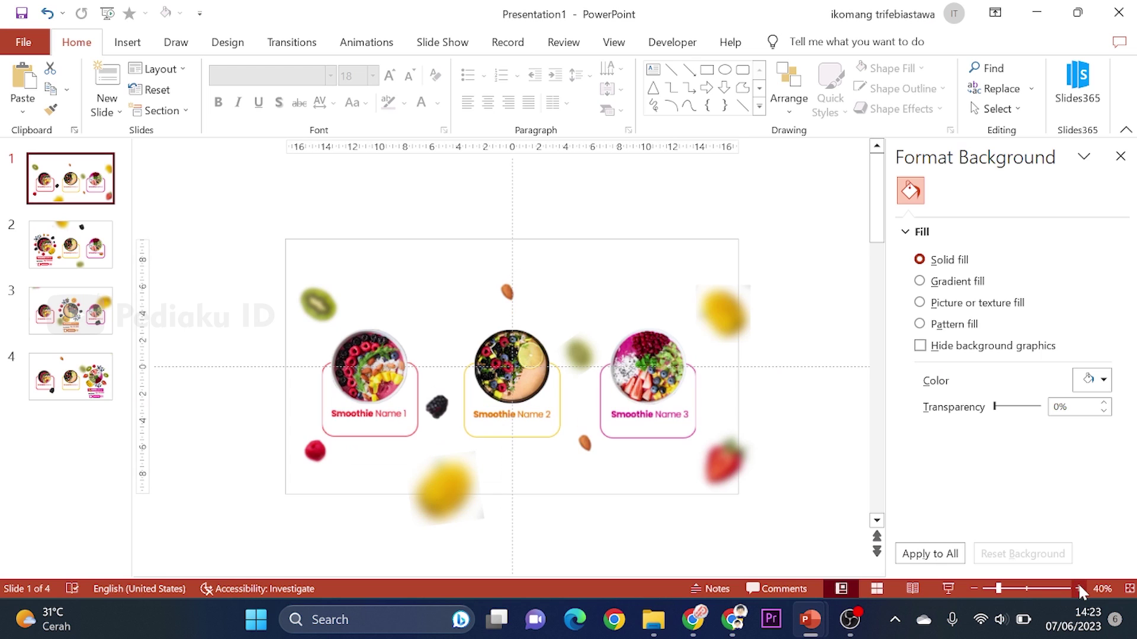
scroll(793, 292, "up", 1)
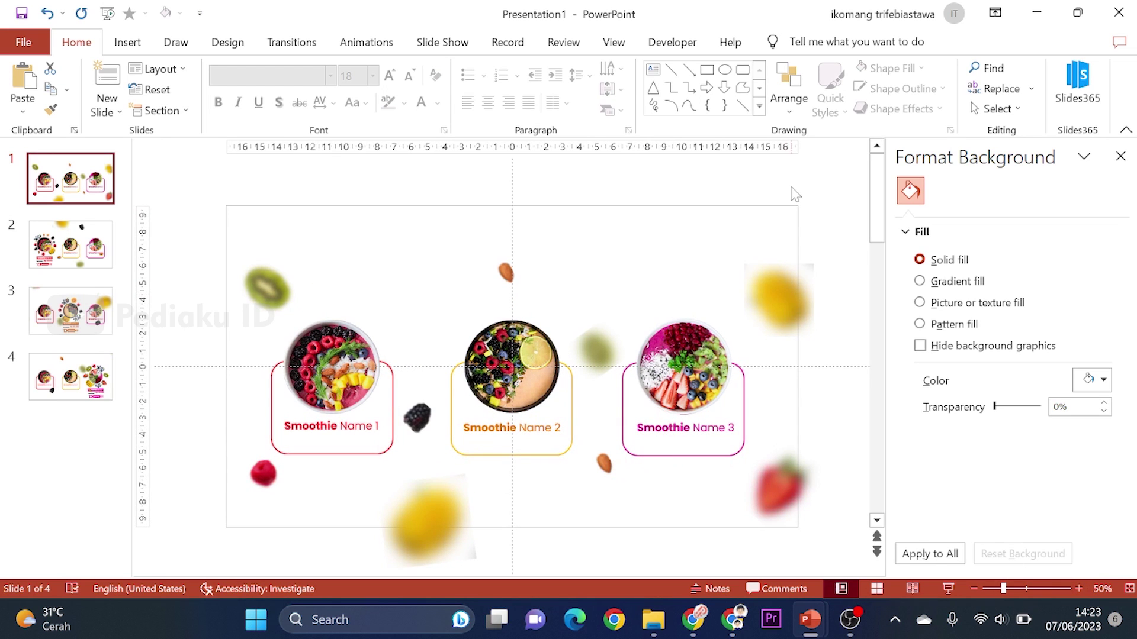
key("ctrl+v")
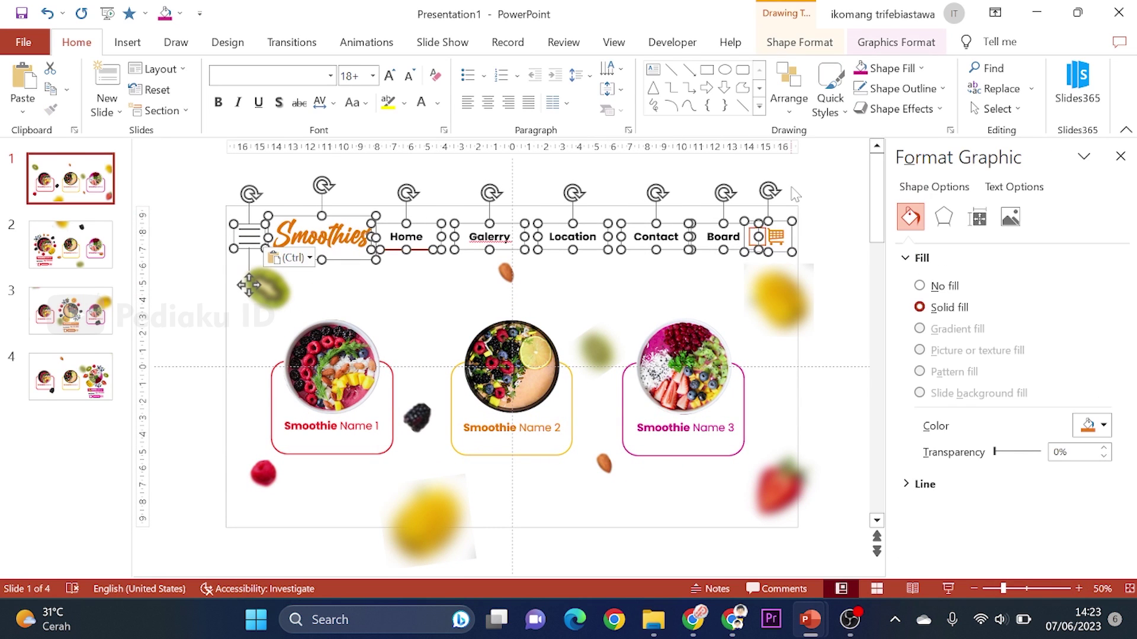
left_click(820, 184)
- Add an action to the Home item linking to slide 1
left_click(419, 229)
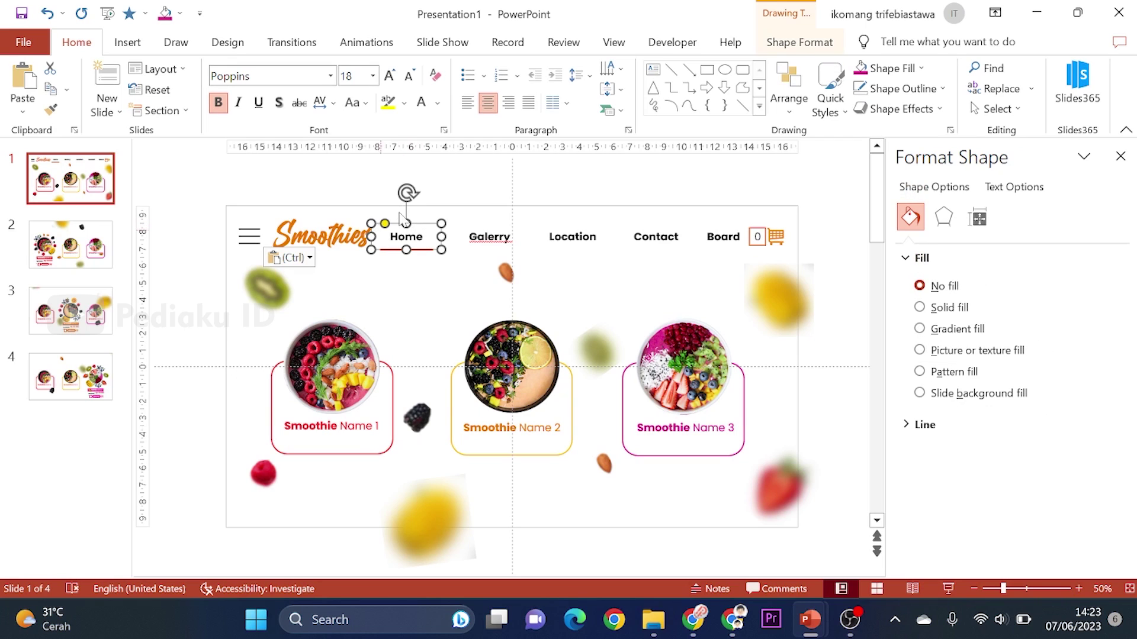
left_click(130, 42)
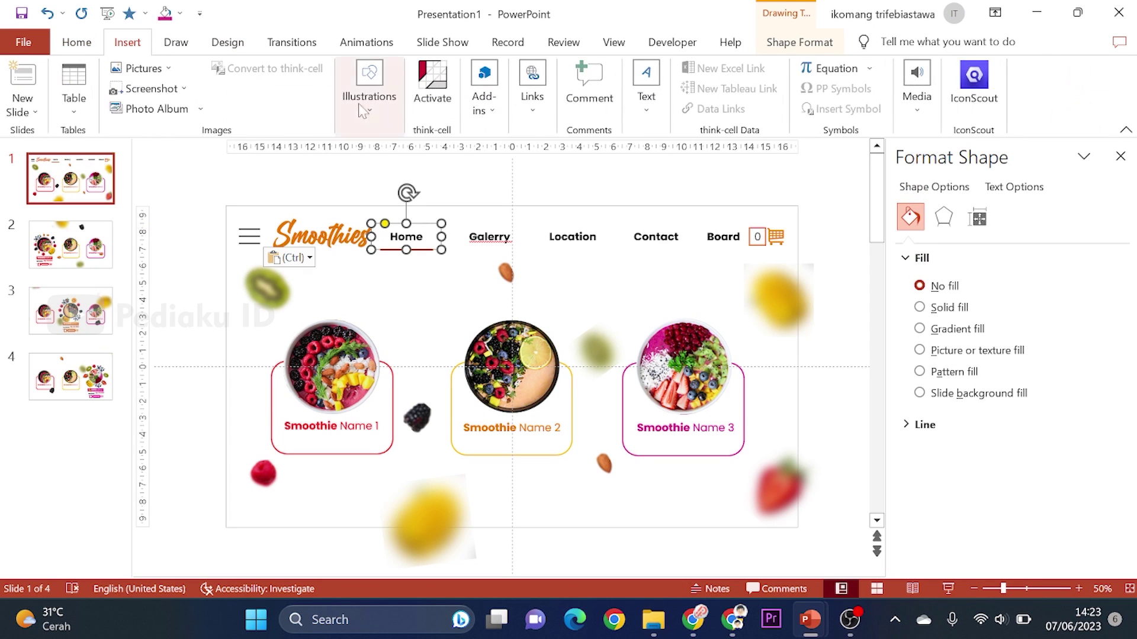
left_click(528, 110)
left_click(609, 172)
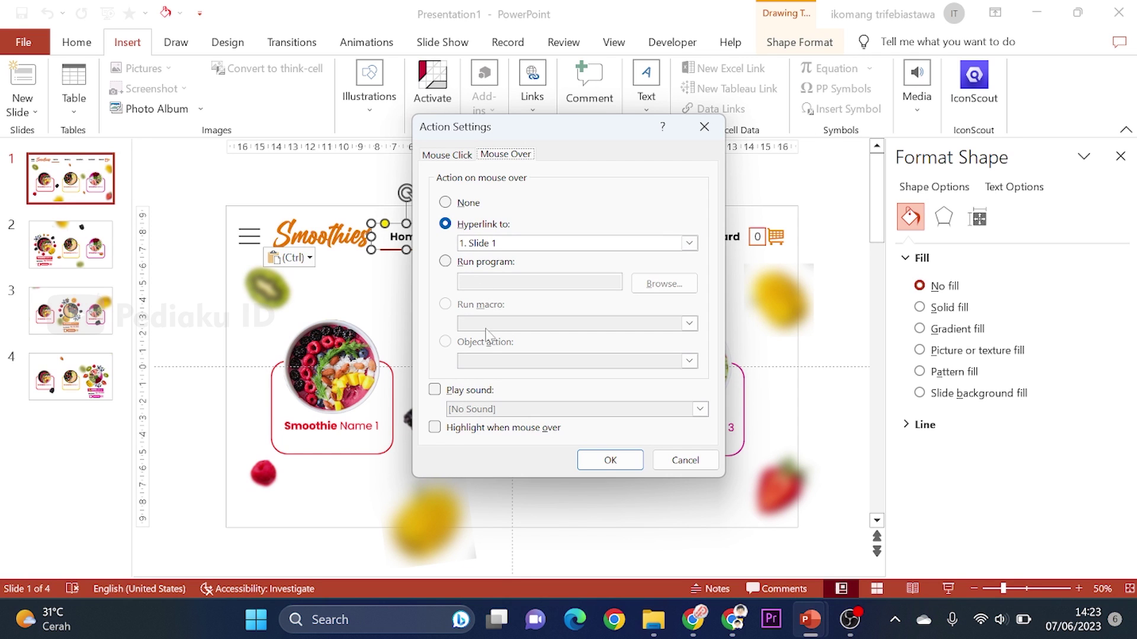
left_click(610, 461)
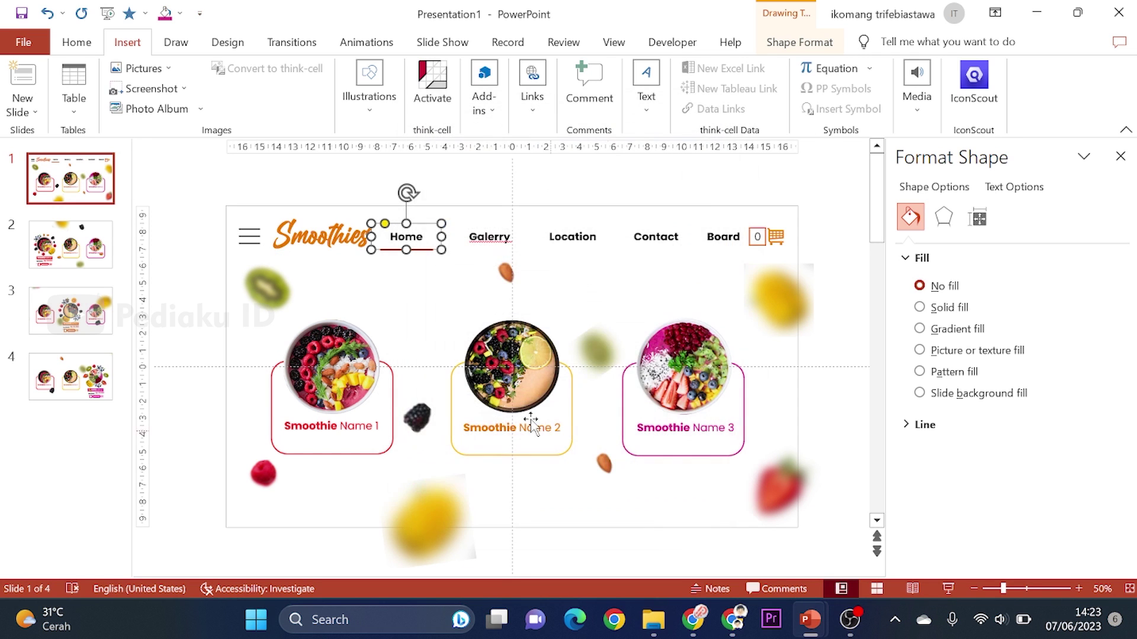
left_click(178, 208)
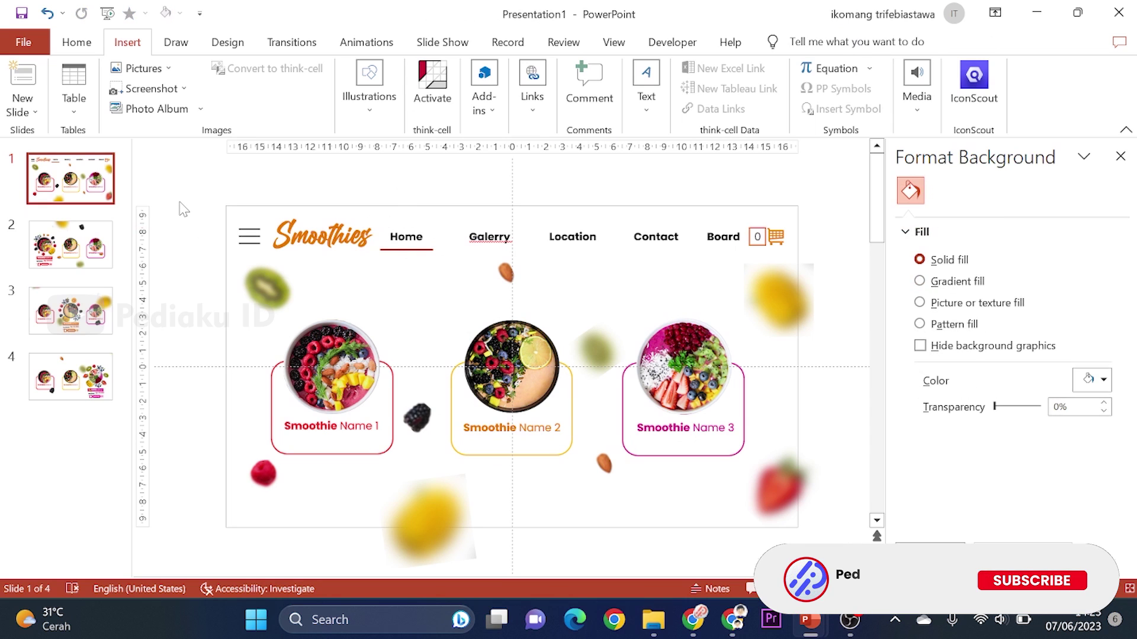
- Paste the navbar onto slide 2 and move the red underline under Galerry
left_click(94, 243)
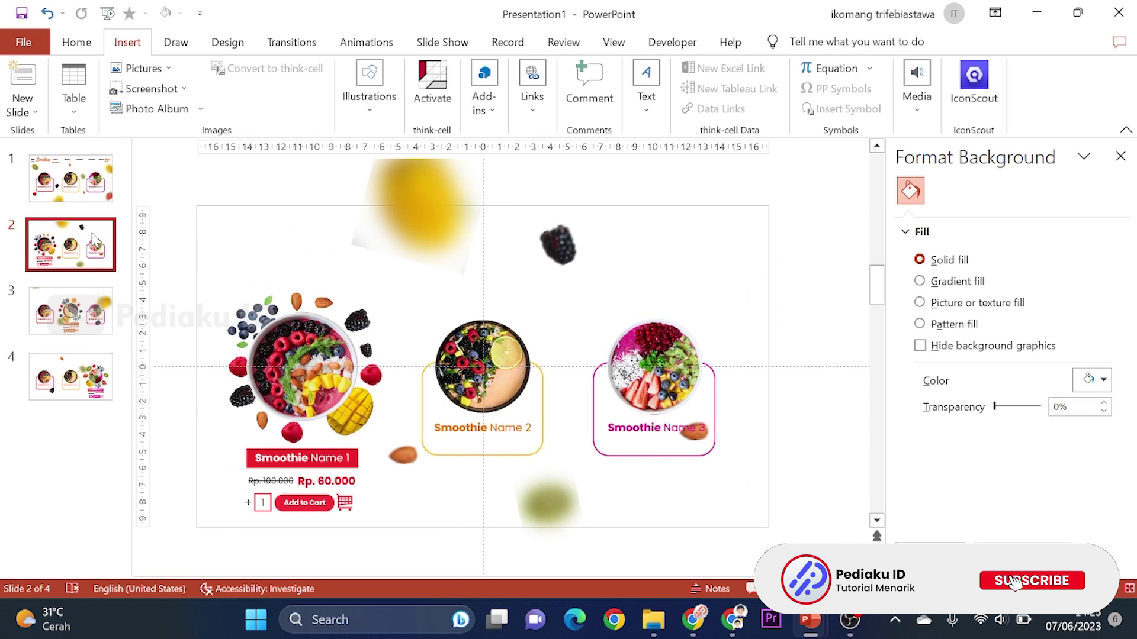
left_click_drag(775, 172, 219, 285)
key("ctrl+v")
key("Escape")
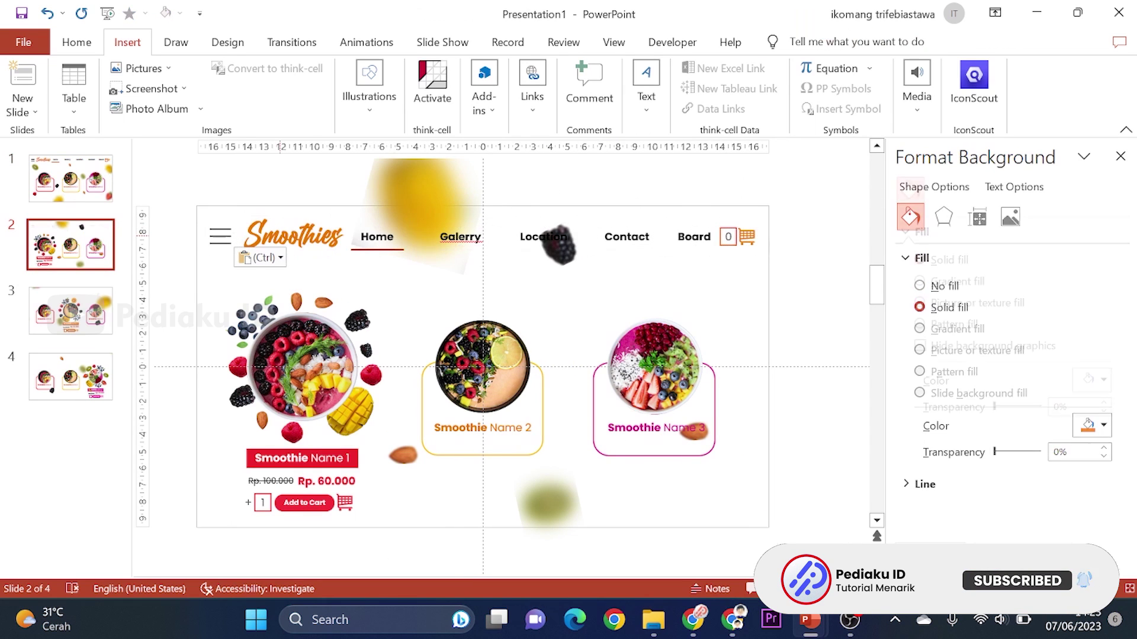
left_click(364, 250)
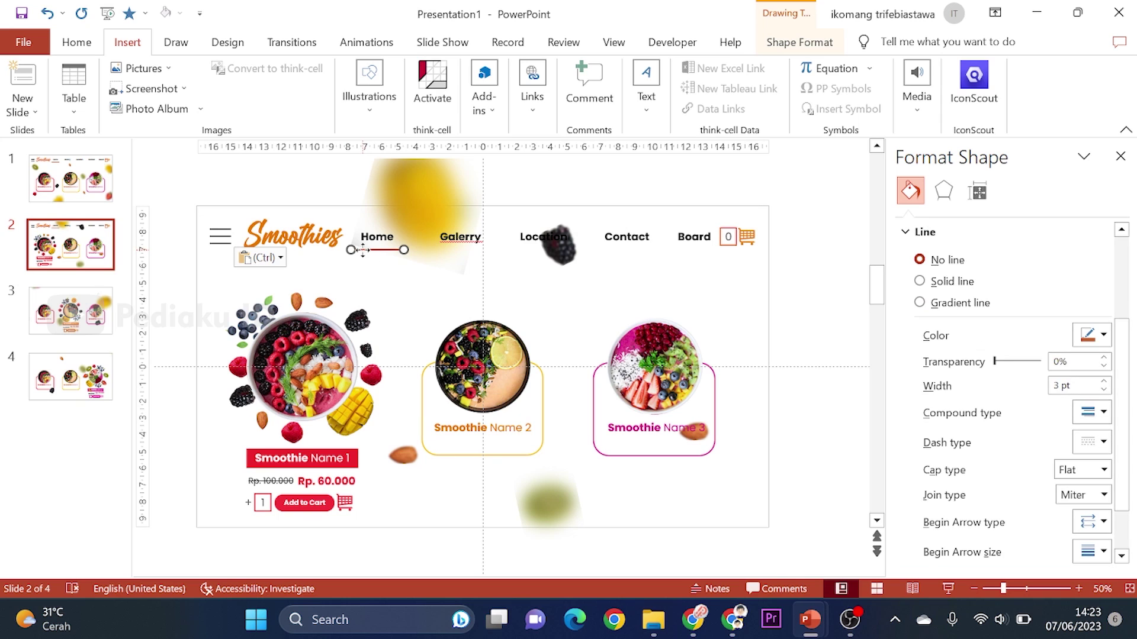
left_click_drag(363, 249, 399, 250)
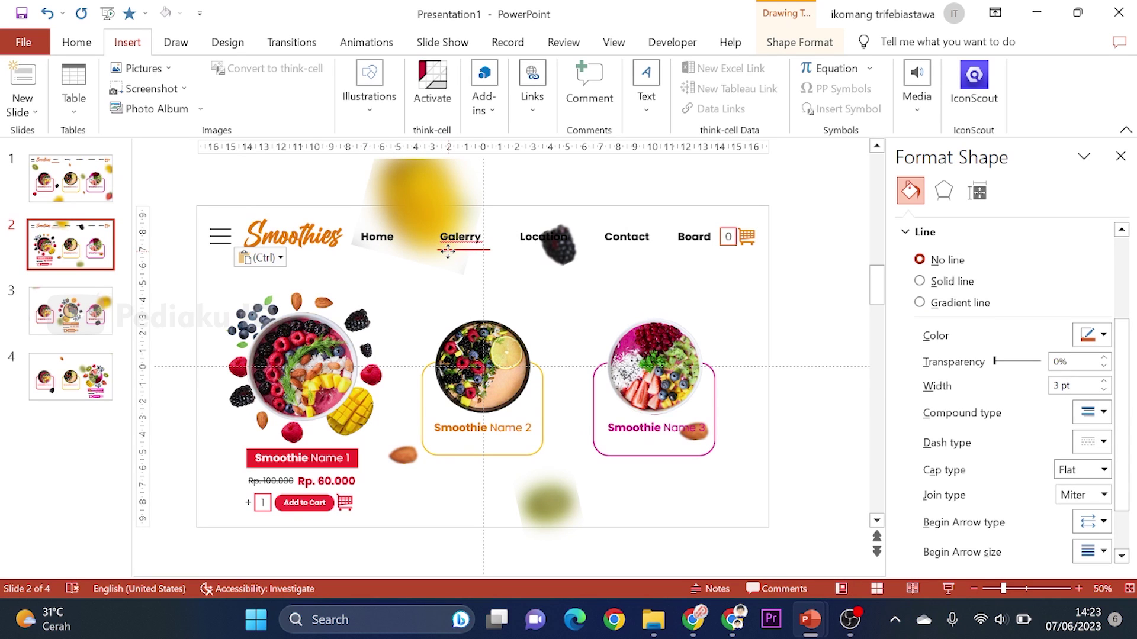
- Copy slide 2's header group and paste it onto slides 3 and 4
left_click_drag(176, 180, 801, 299)
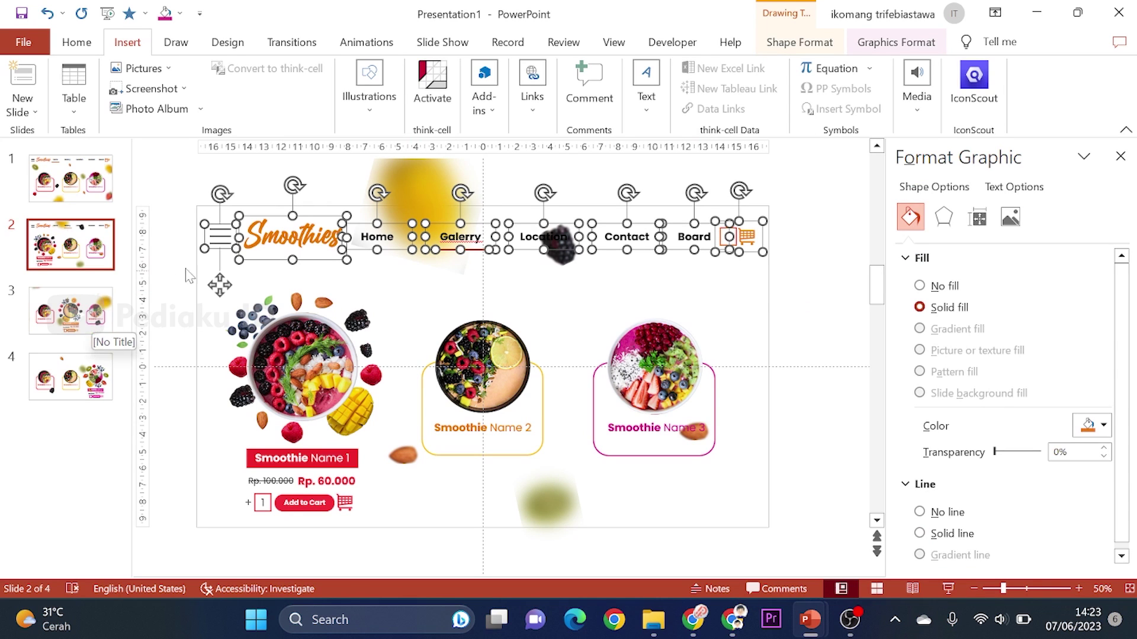
right_click(237, 222)
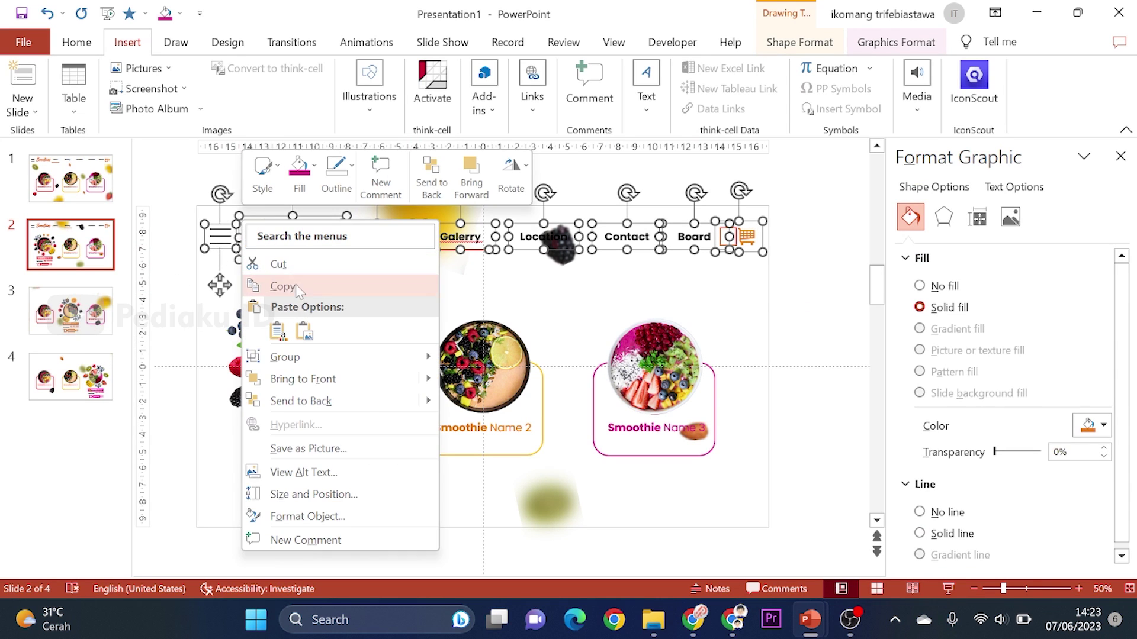
left_click(278, 287)
left_click(93, 311)
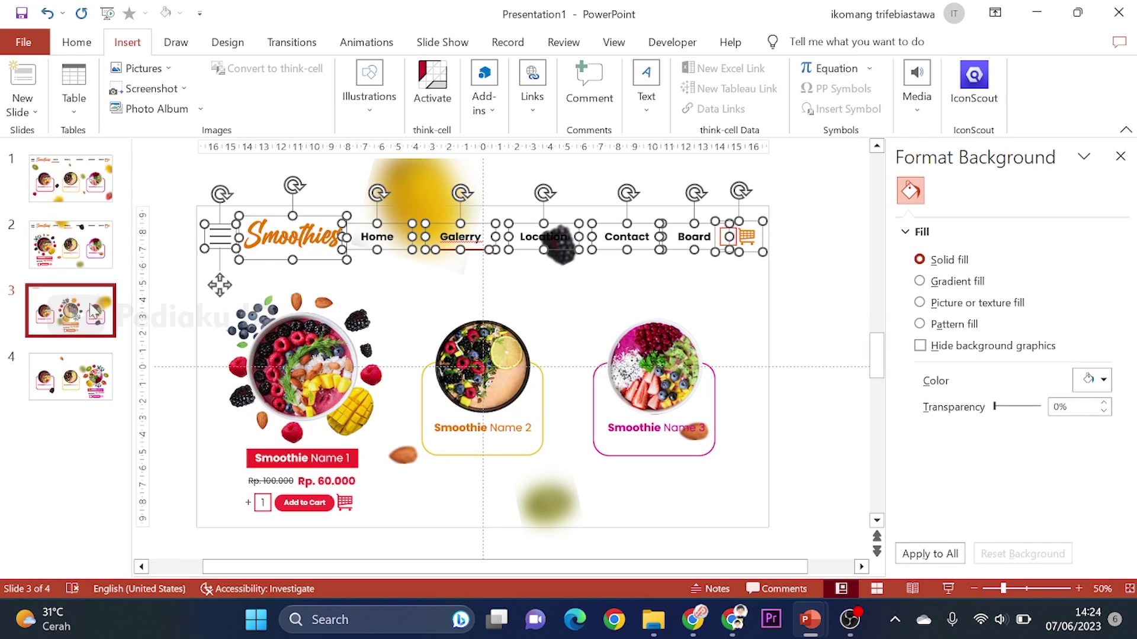
key("ctrl+v")
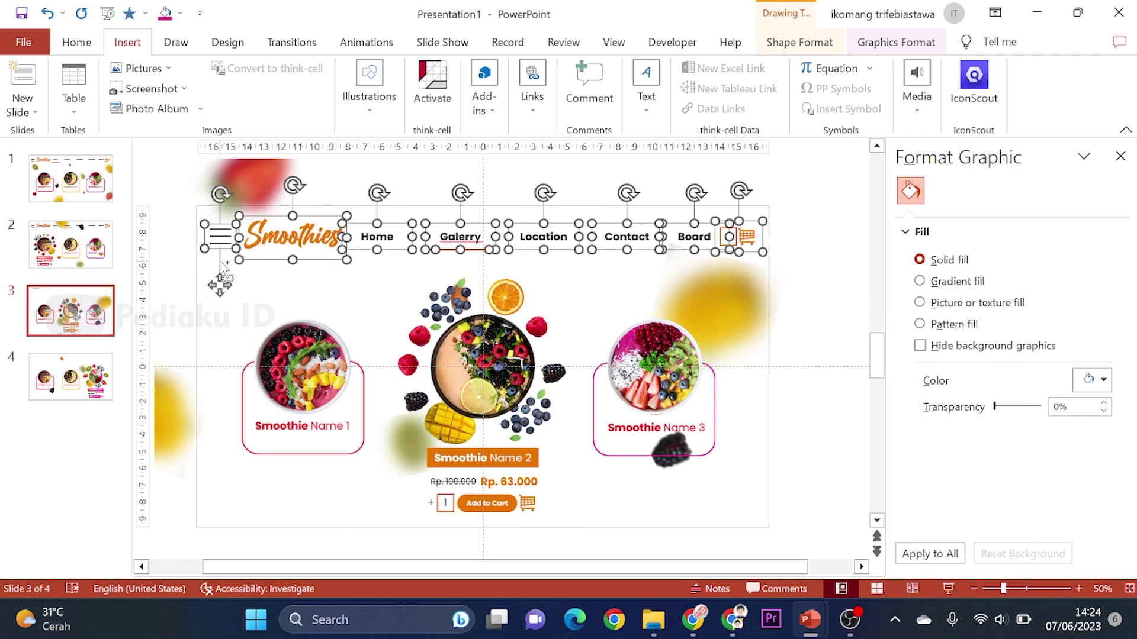
left_click(87, 383)
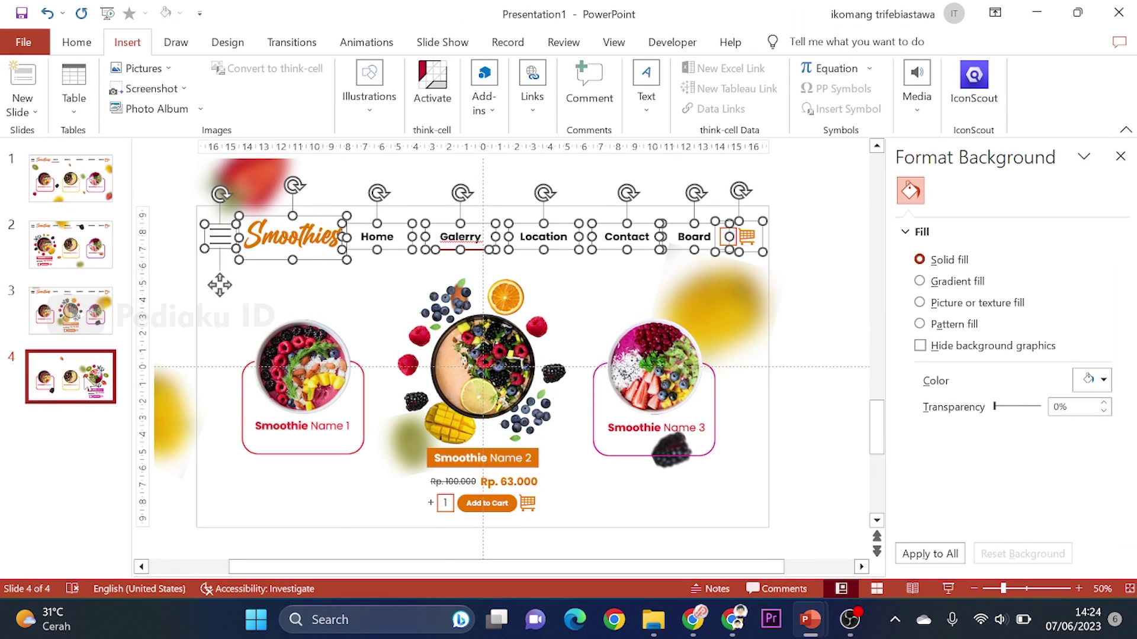
key("ctrl+v")
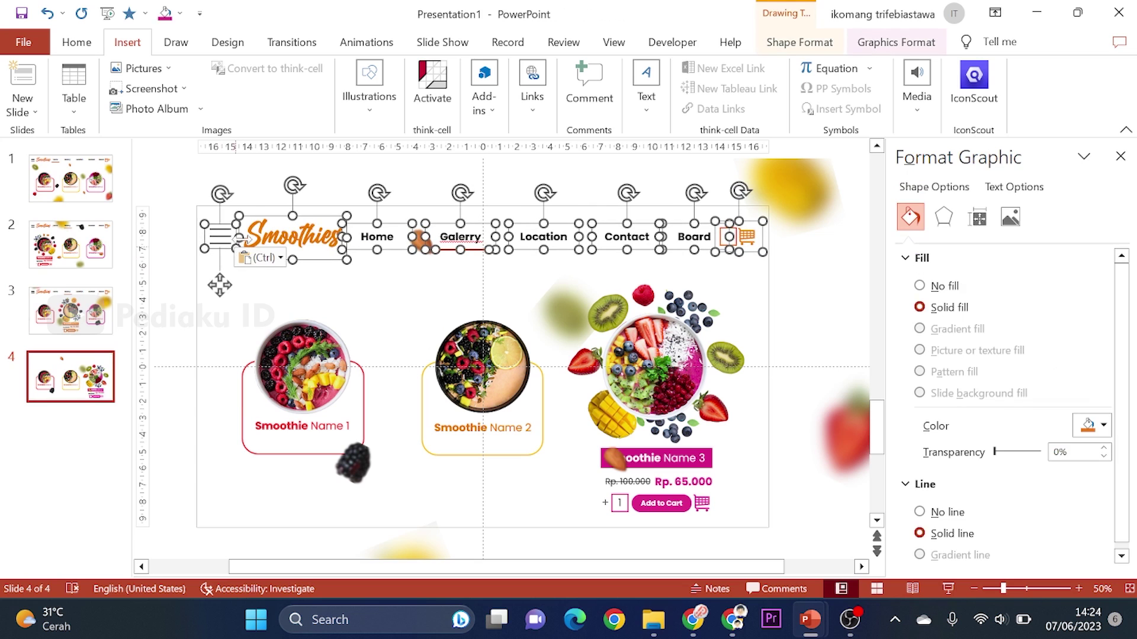
left_click(62, 200)
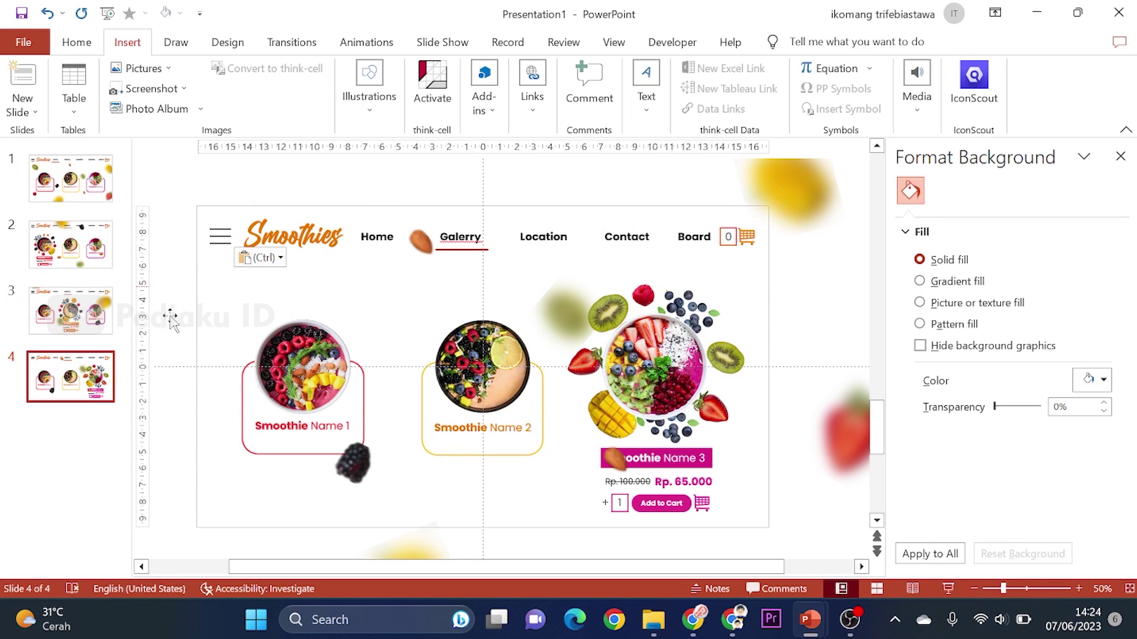
- Return to slide 3 and close the Format Background pane
left_click(106, 314)
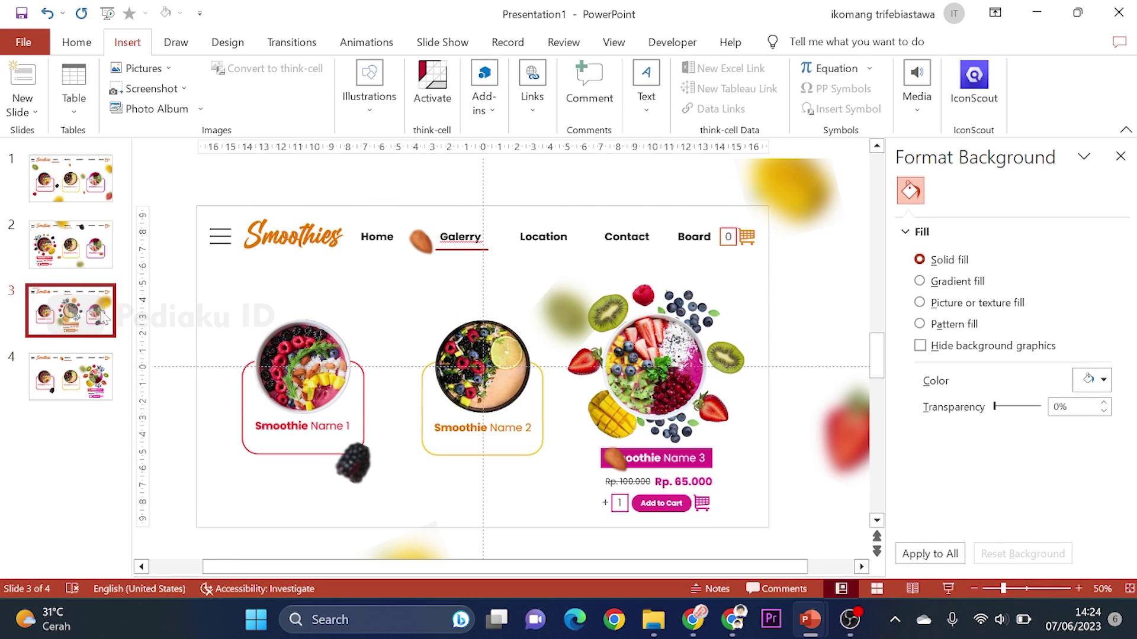
scroll(326, 349, "up", 1)
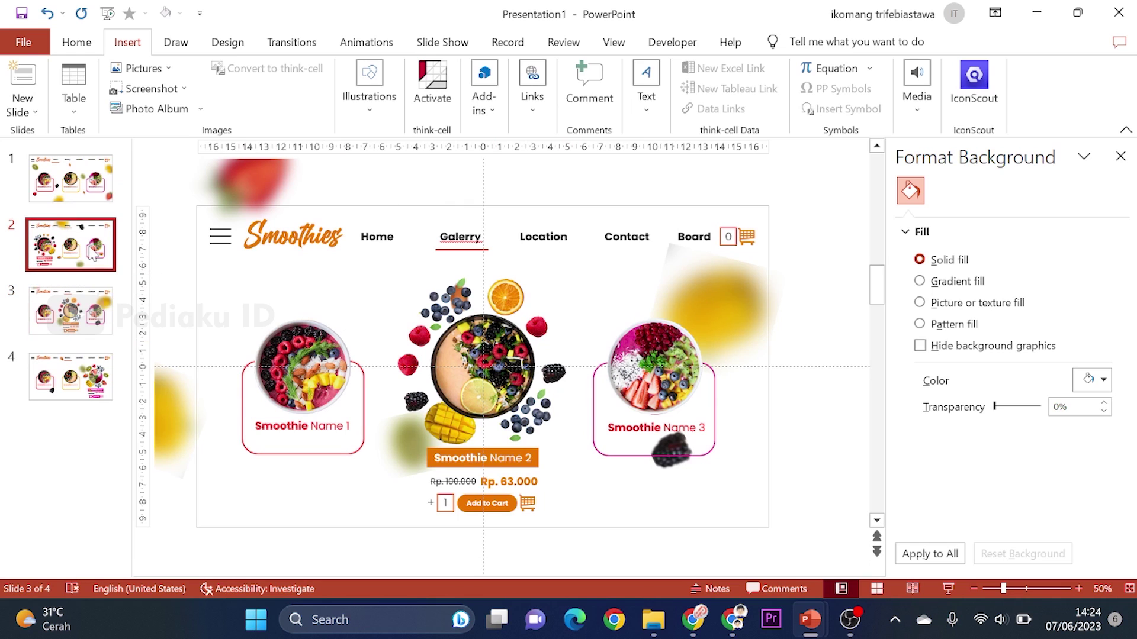
scroll(140, 268, "up", 1)
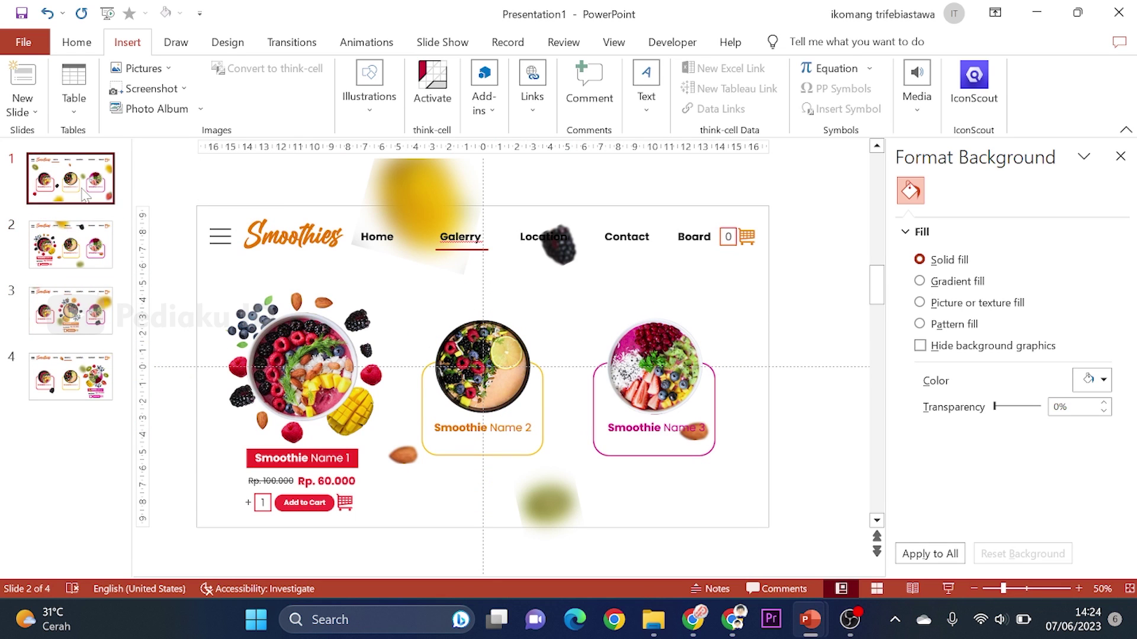
left_click(1120, 156)
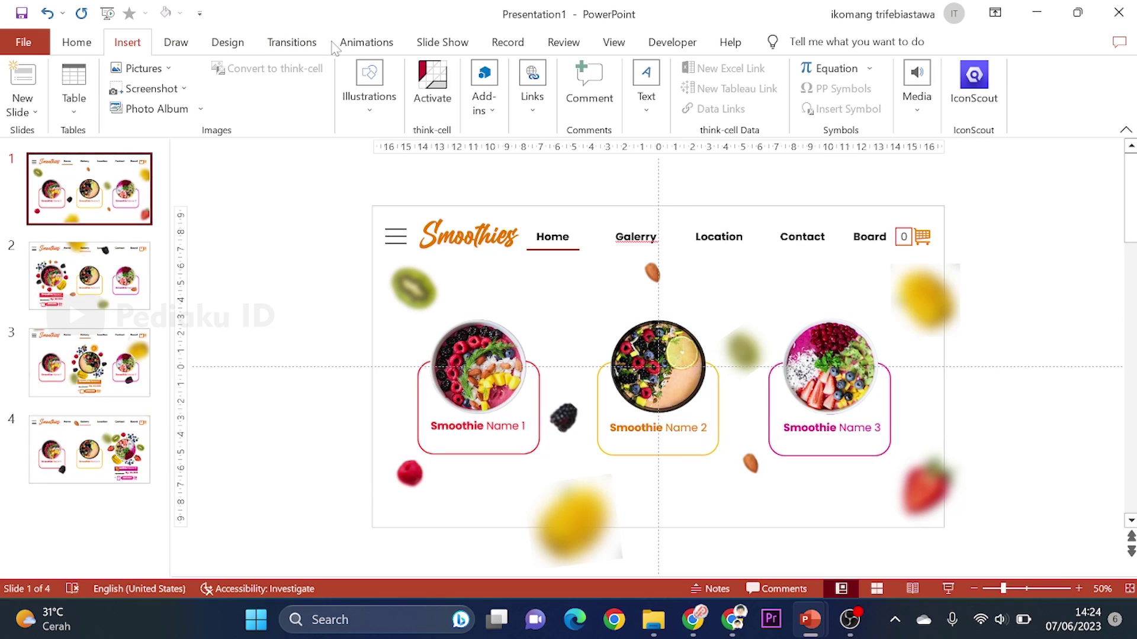
- Give all four slides a Morph transition with duration 00,75, then play the show from slide 1
left_click(311, 47)
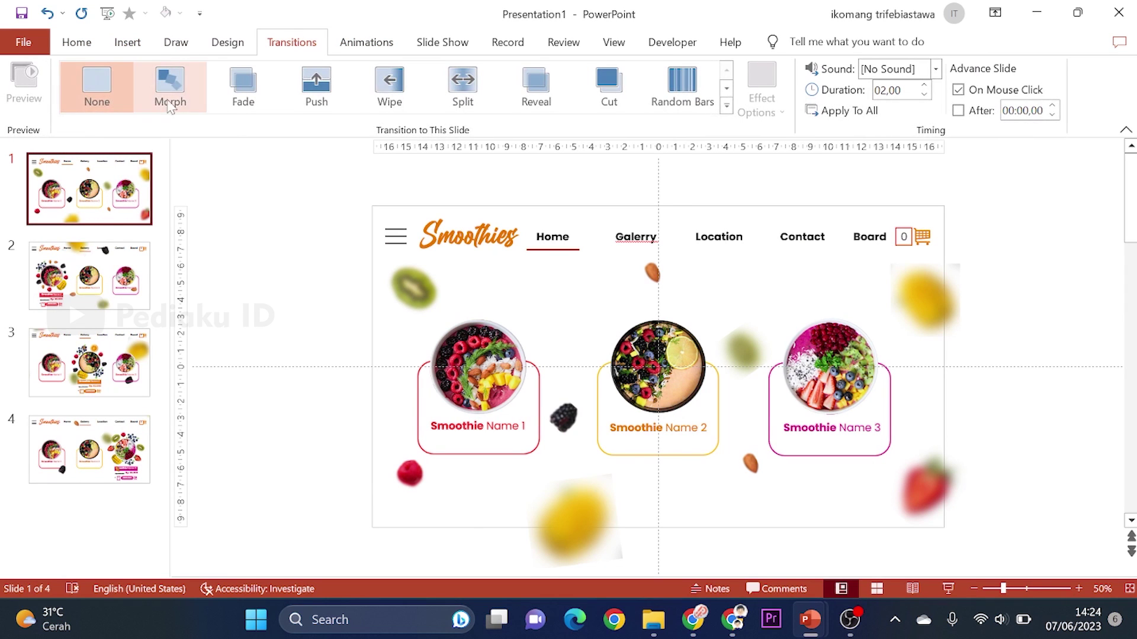
left_click(181, 81)
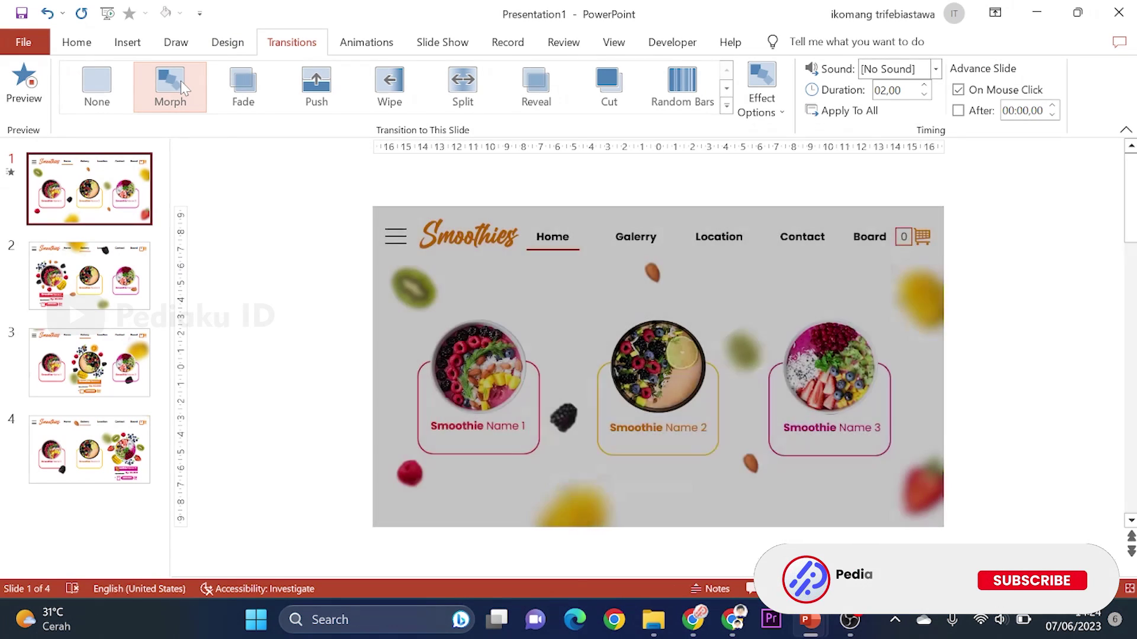
left_click(924, 94)
left_click(924, 95)
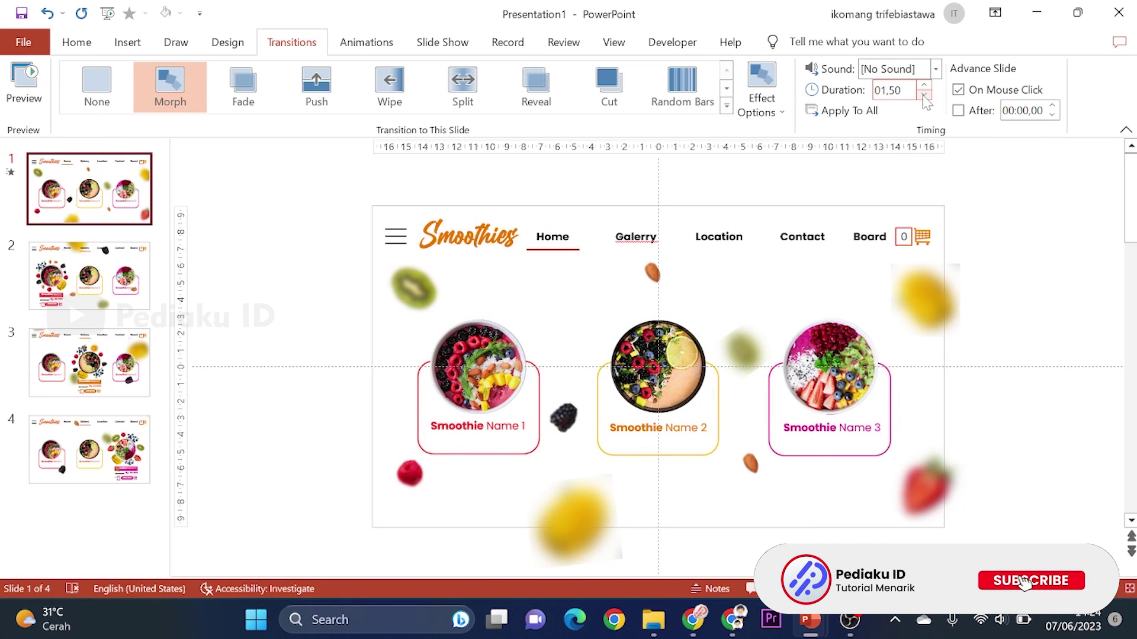
left_click(924, 95)
left_click(924, 95)
left_click(924, 95)
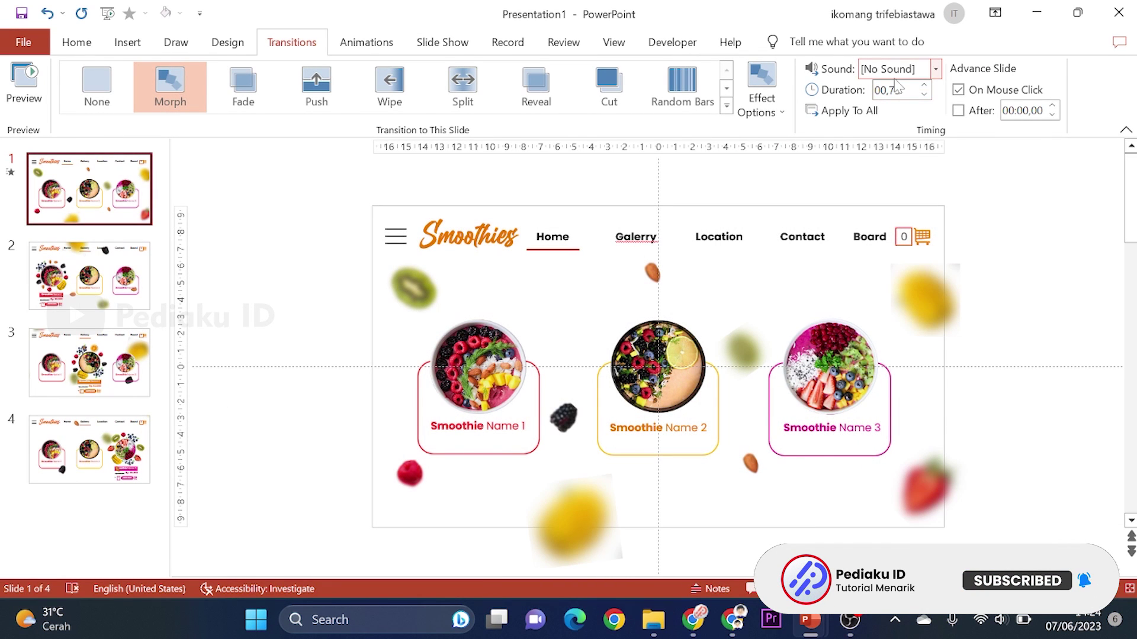
left_click(834, 114)
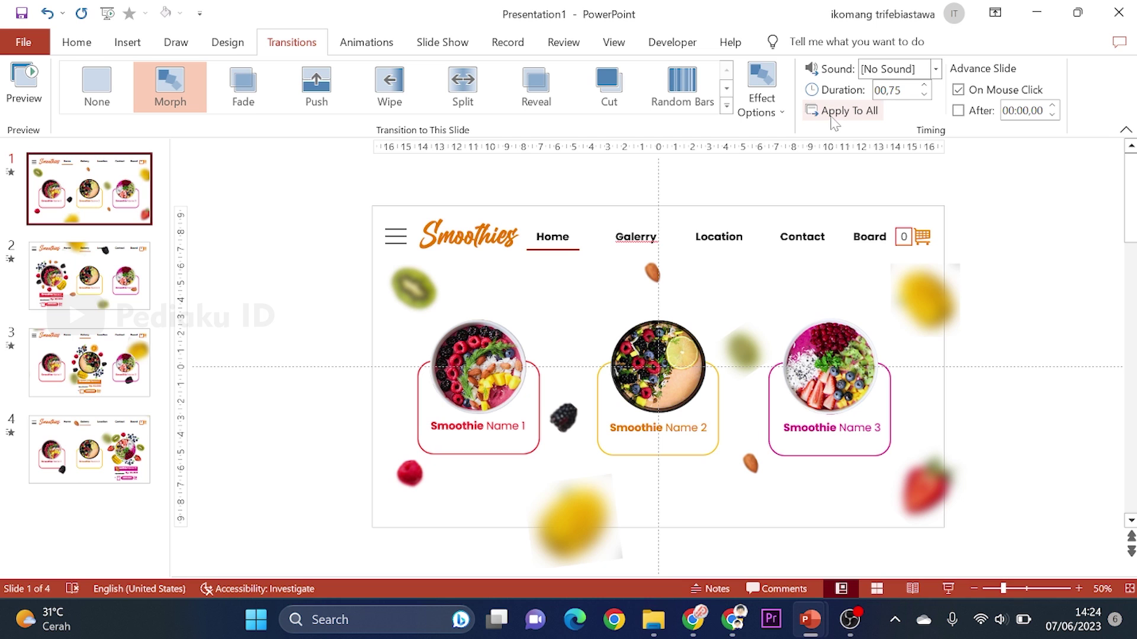
left_click(948, 588)
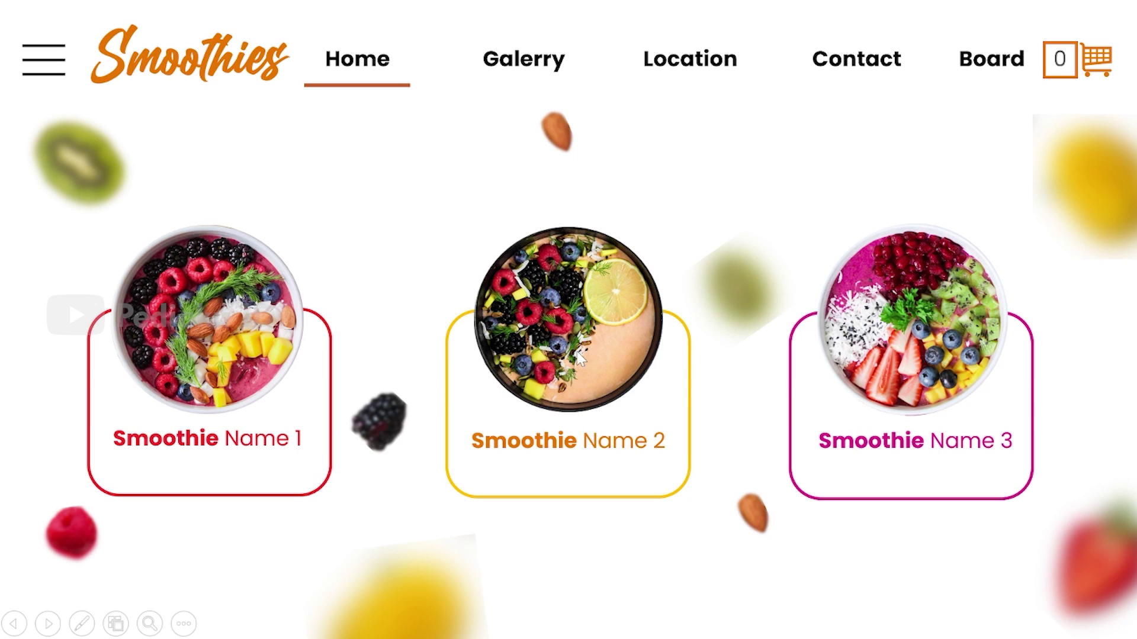
- In the slideshow, cycle the Galerry featured card through Smoothie Names 1, 2 and 3
left_click(579, 358)
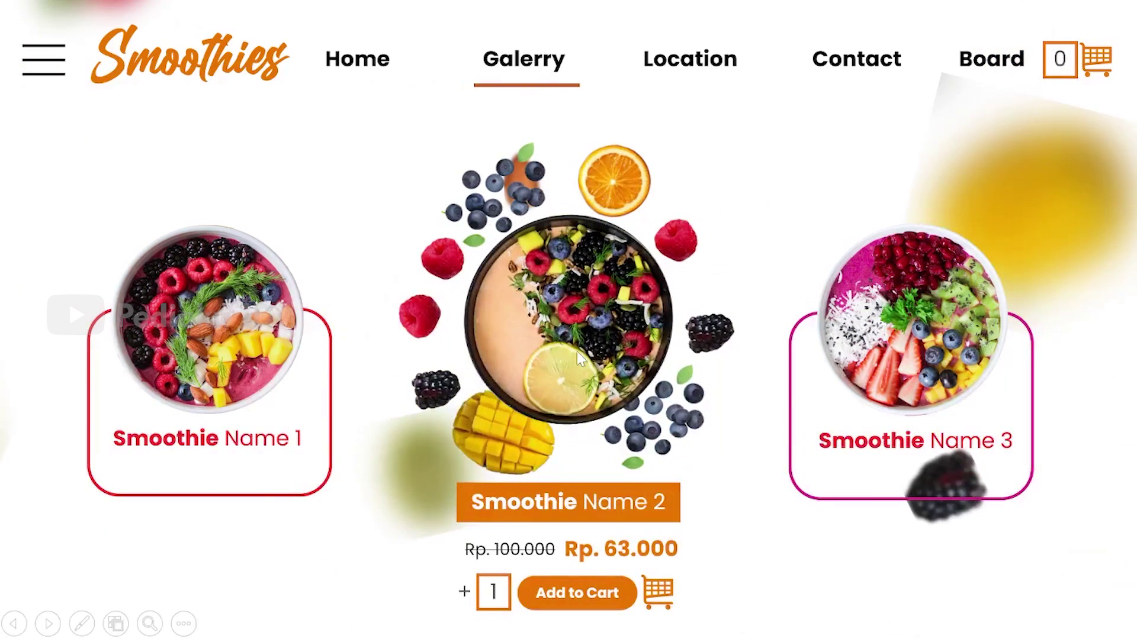
left_click(279, 317)
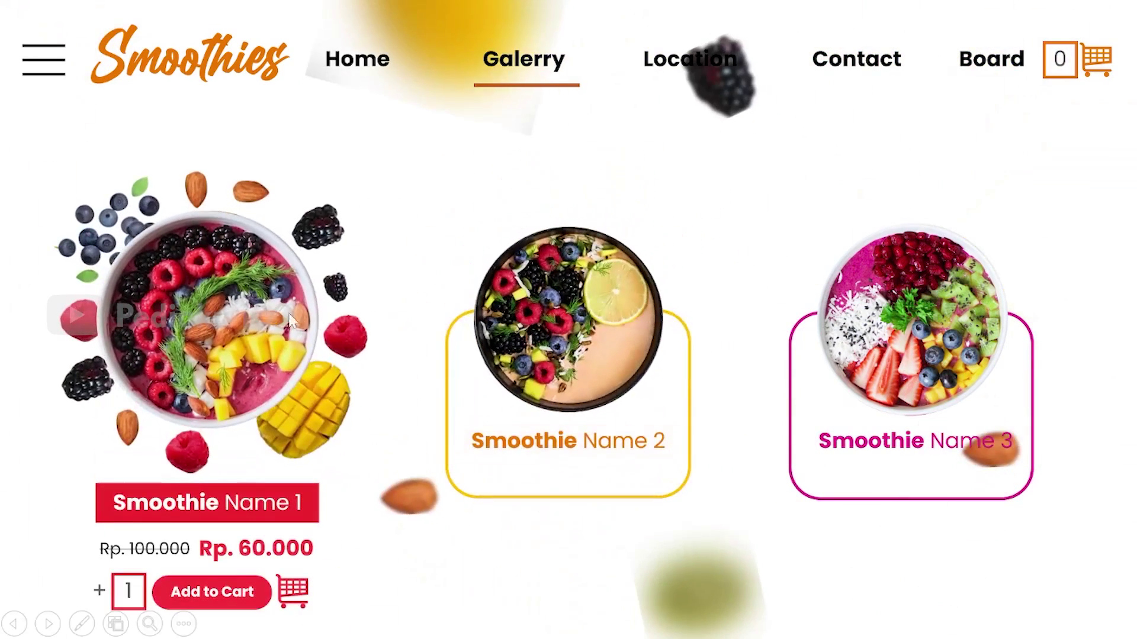
left_click(551, 313)
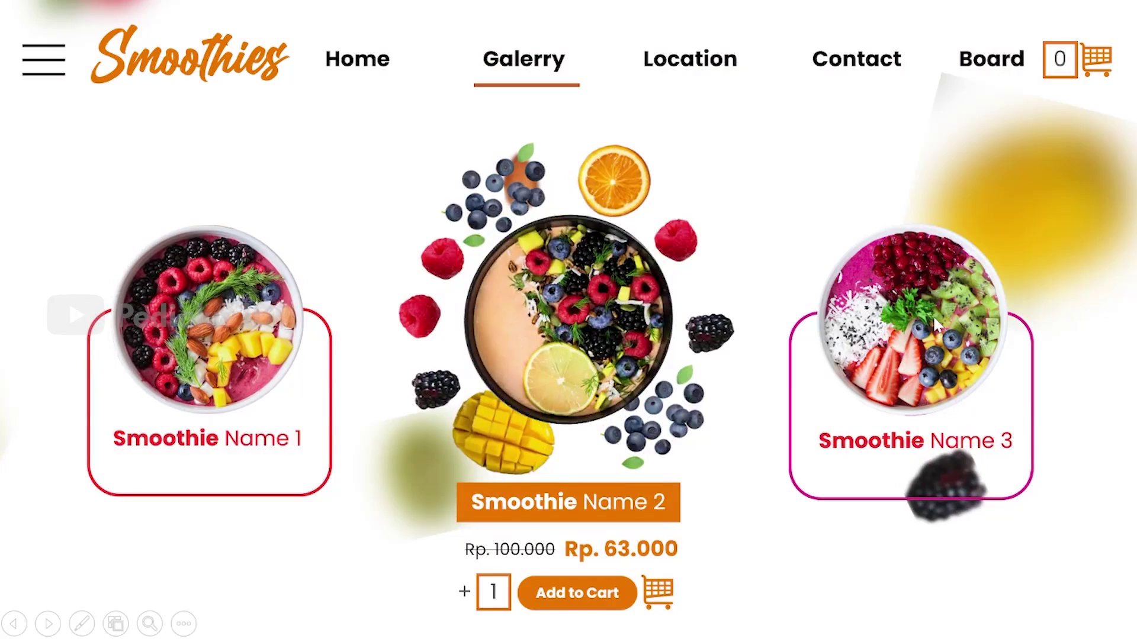
left_click(935, 325)
left_click(649, 334)
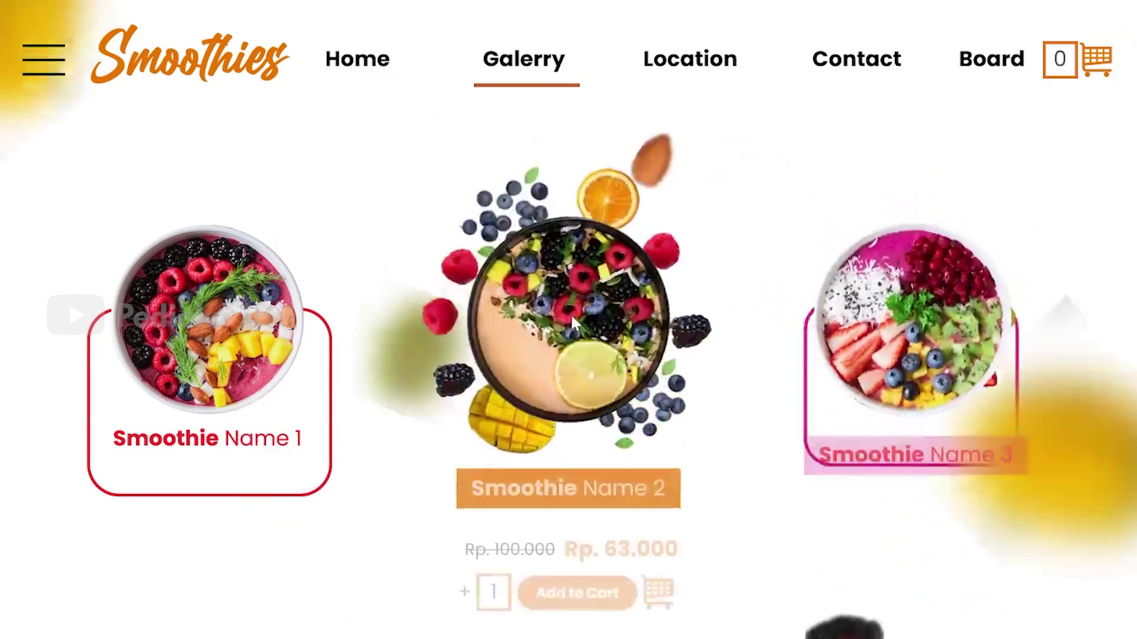
left_click(208, 332)
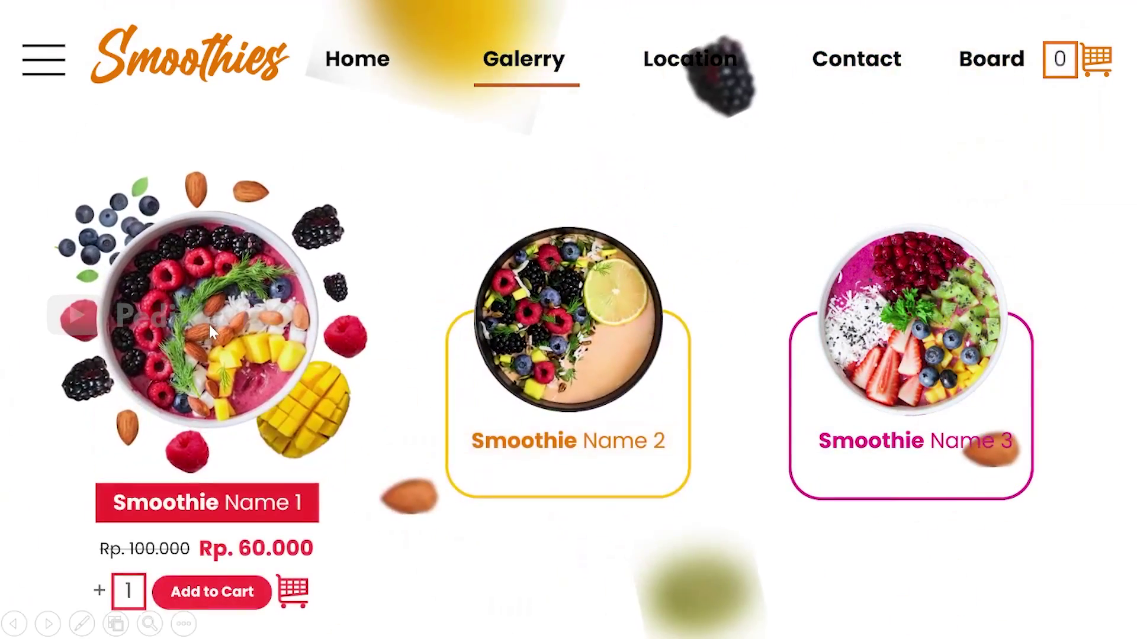
left_click(585, 335)
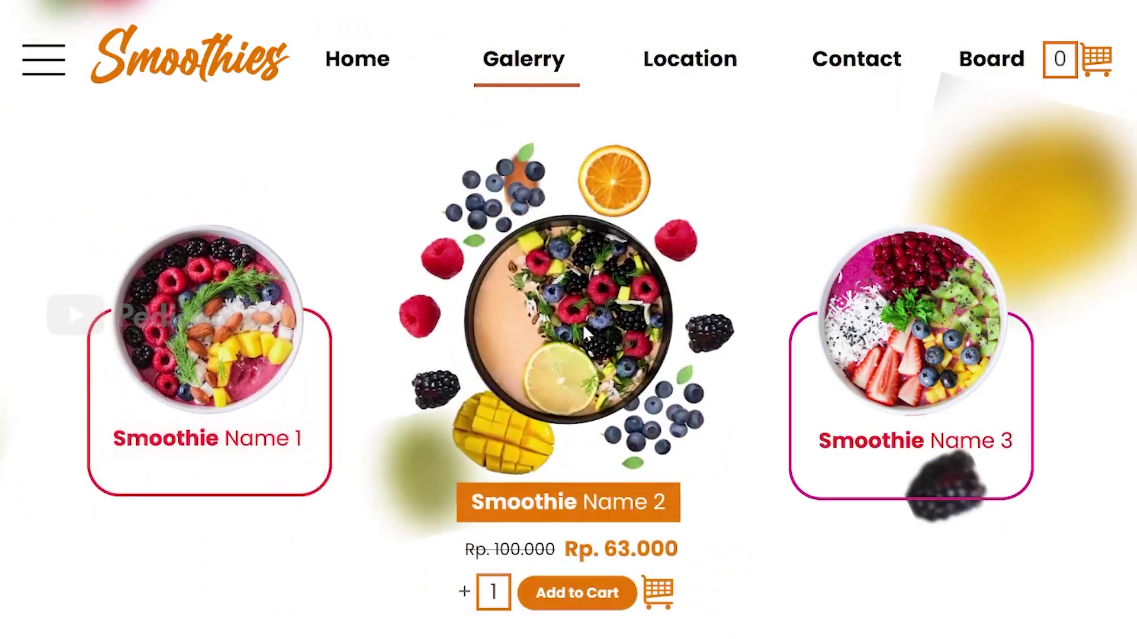
left_click(876, 359)
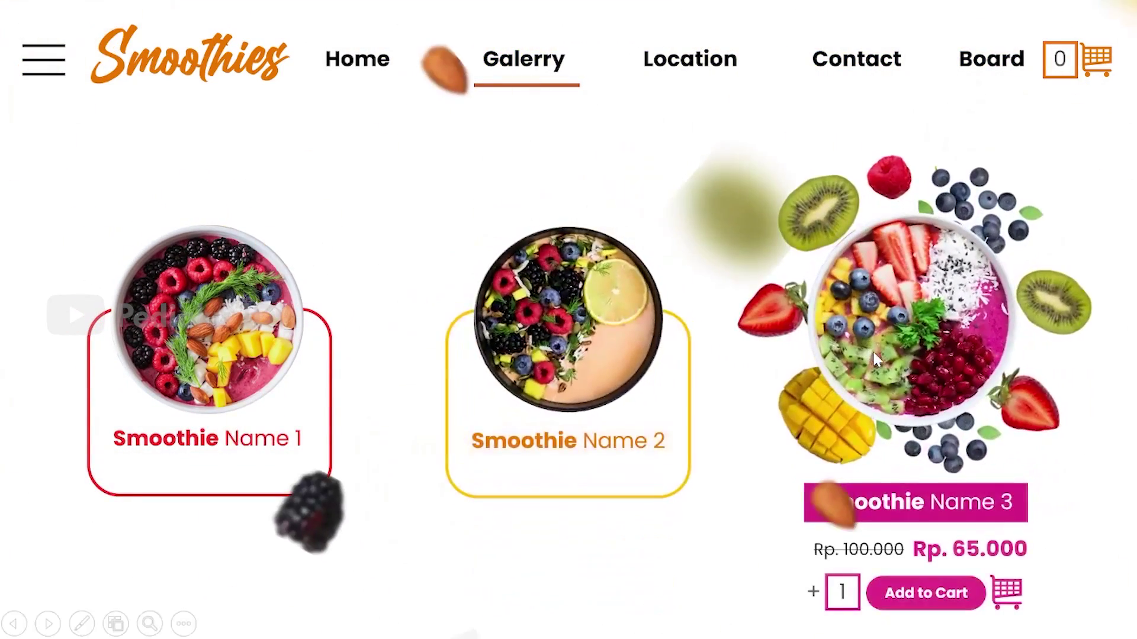
left_click(361, 107)
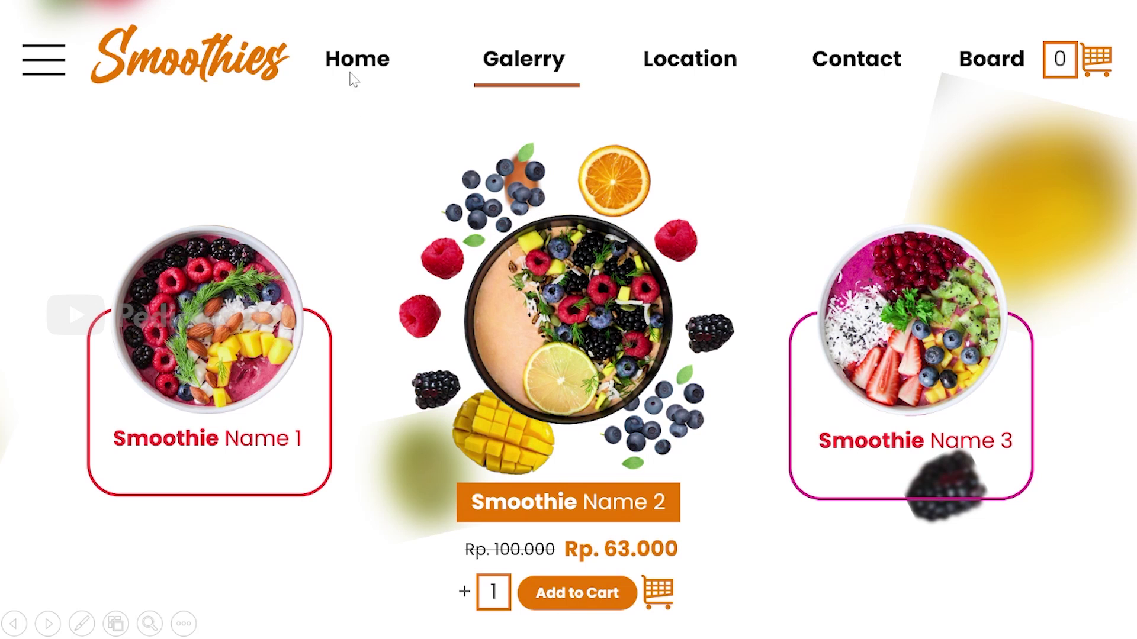
- Test the Home nav link and smoothie links, finishing with Smoothie Name 2 featured
left_click(348, 70)
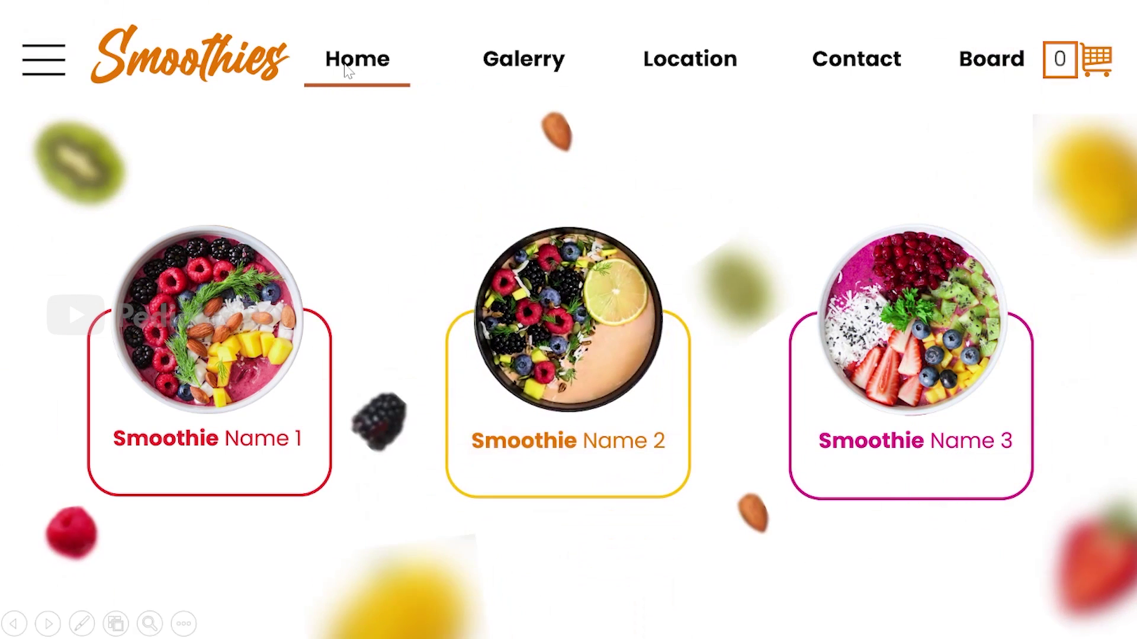
left_click(223, 303)
left_click(348, 71)
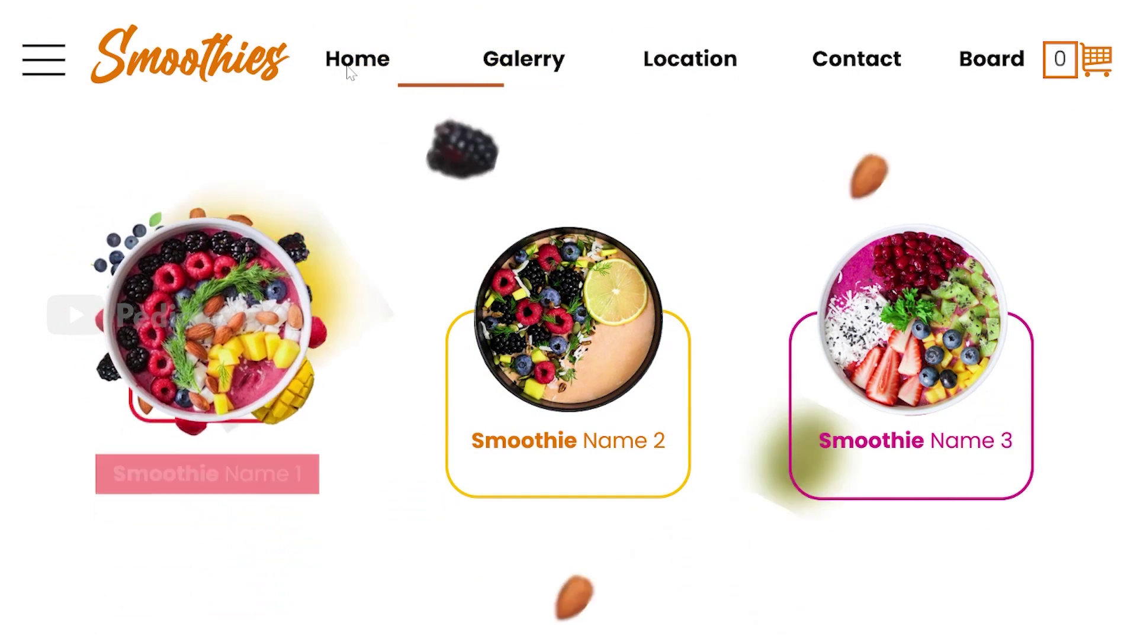
left_click(535, 337)
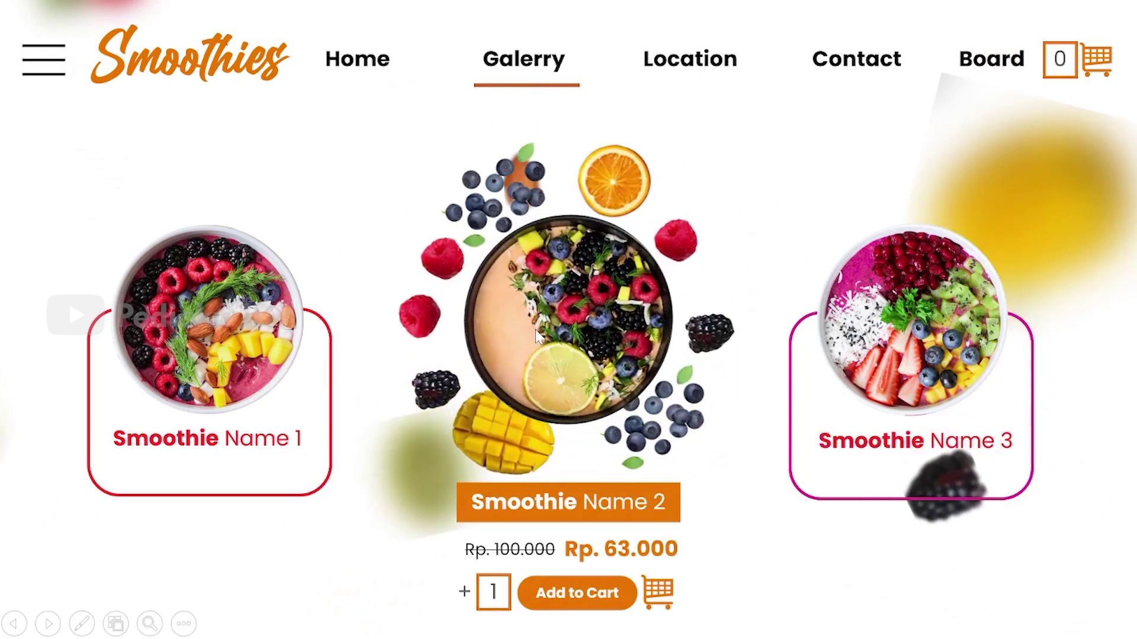
left_click(379, 70)
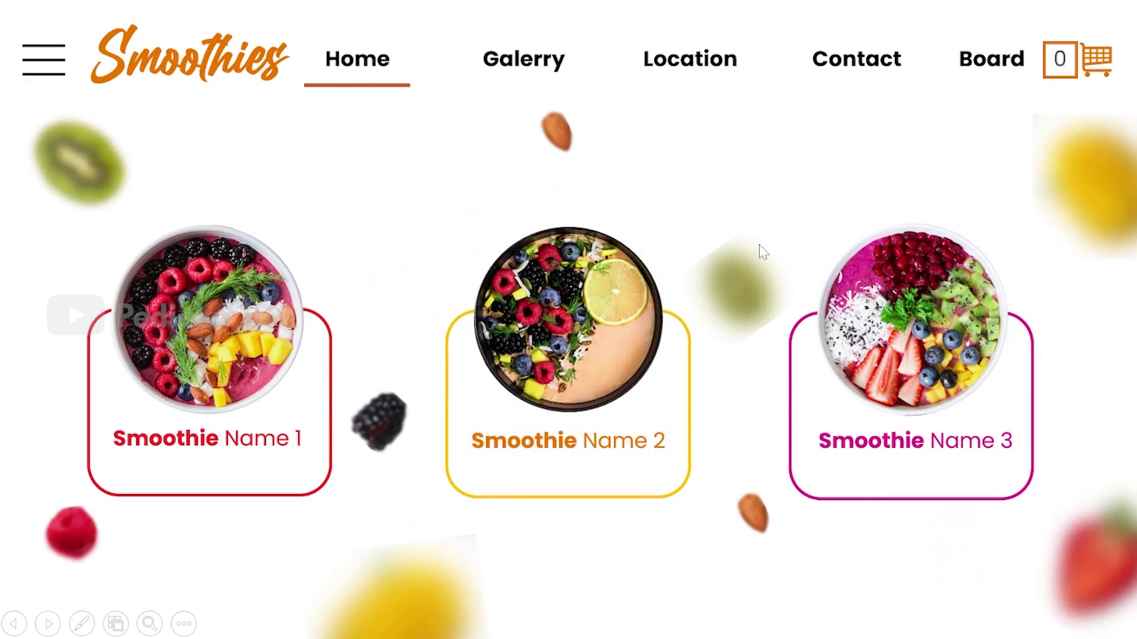
left_click(876, 296)
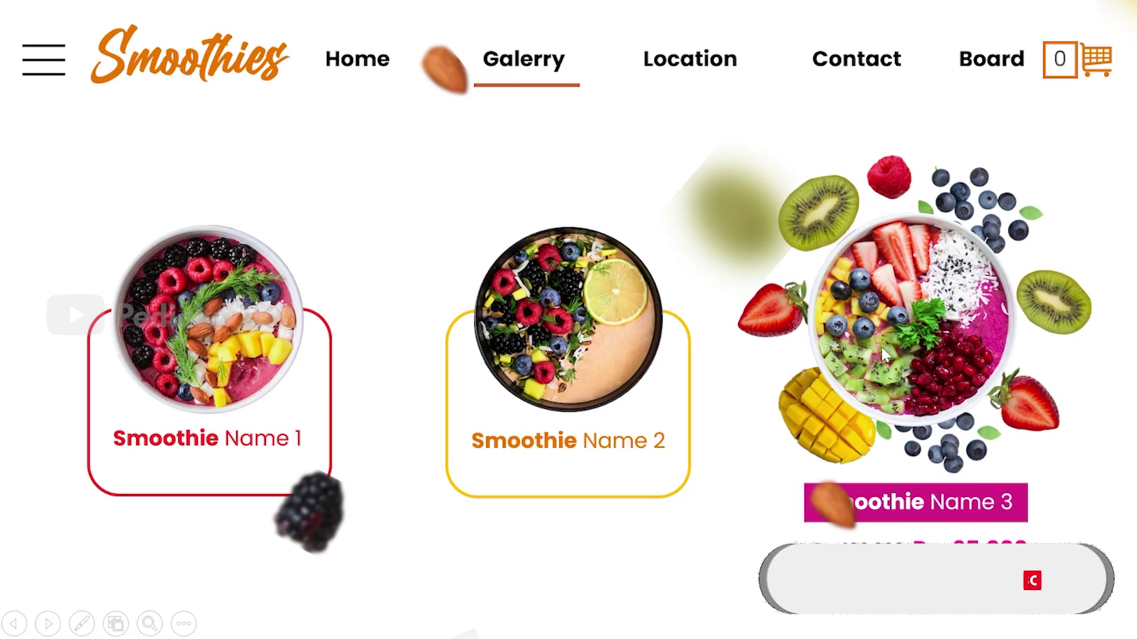
left_click(592, 329)
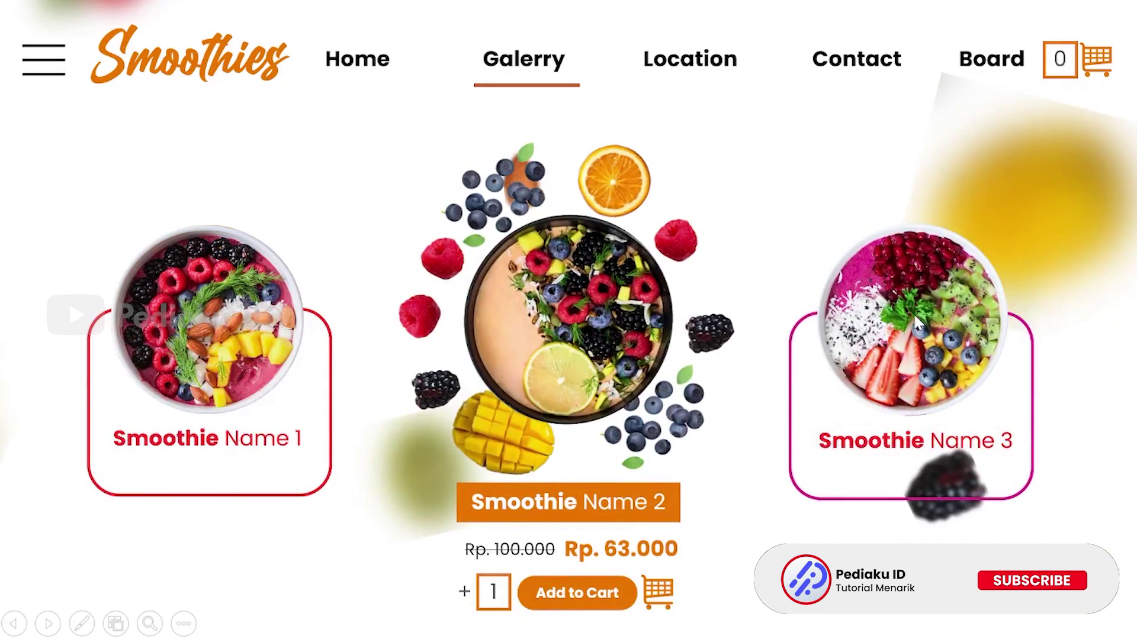
left_click(917, 323)
left_click(652, 291)
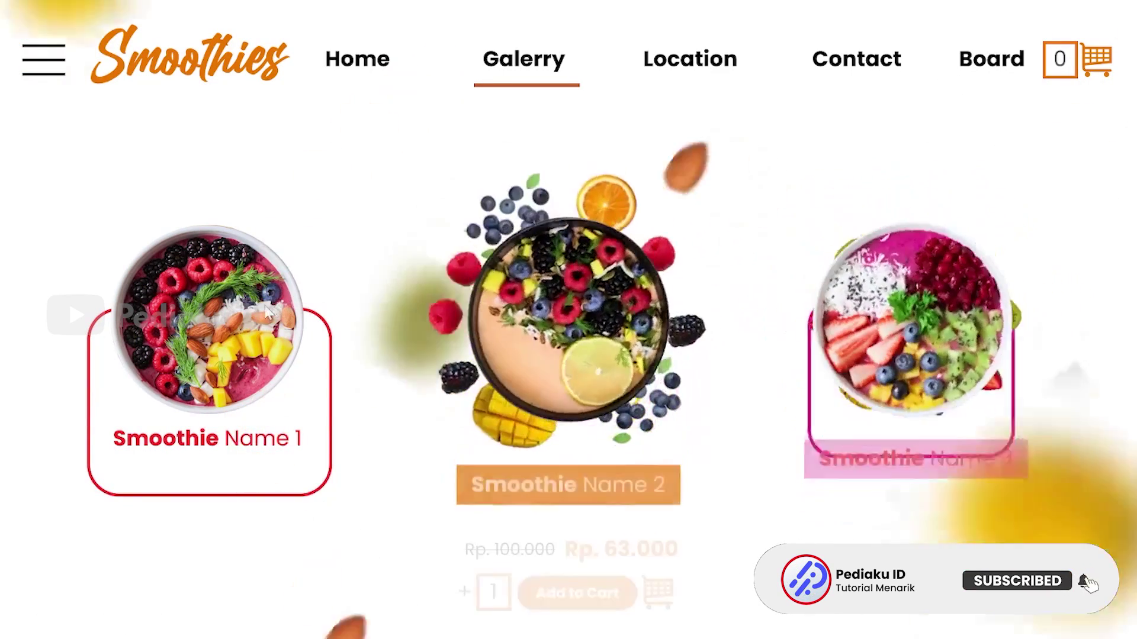